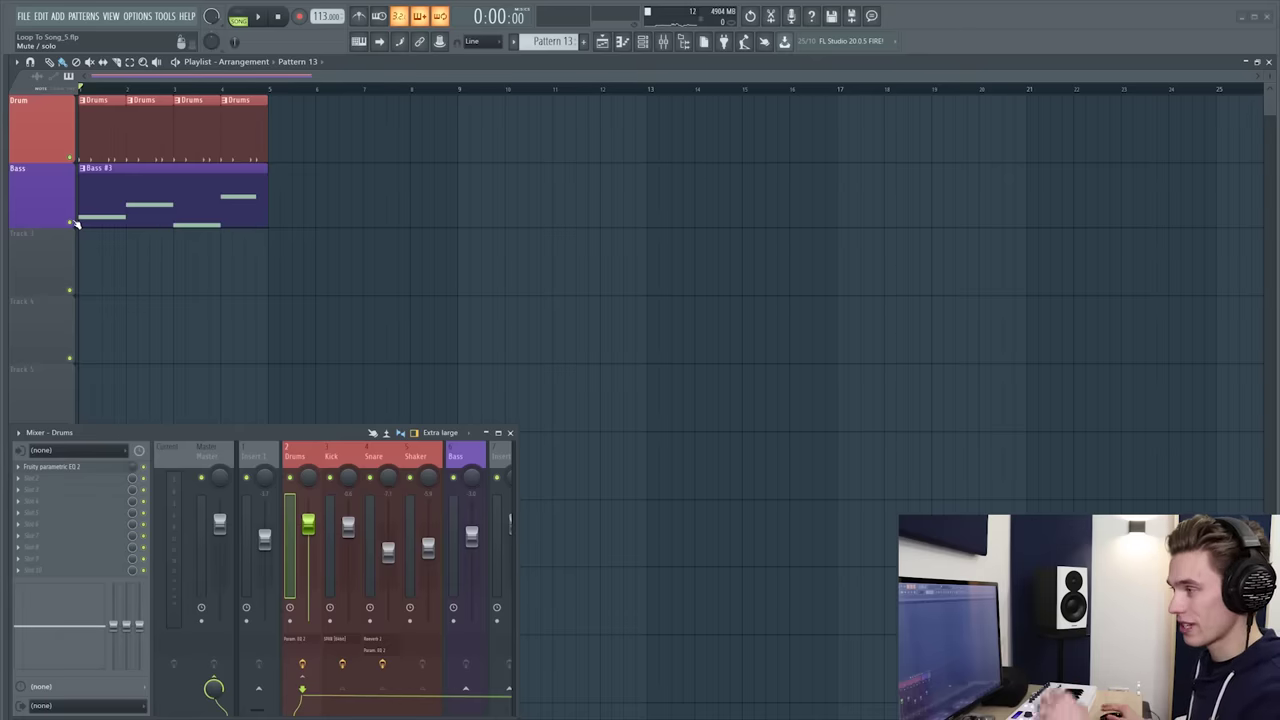
Solo the Drum and Bass tracks in turn, then play drums and bass together
right_click(70, 158)
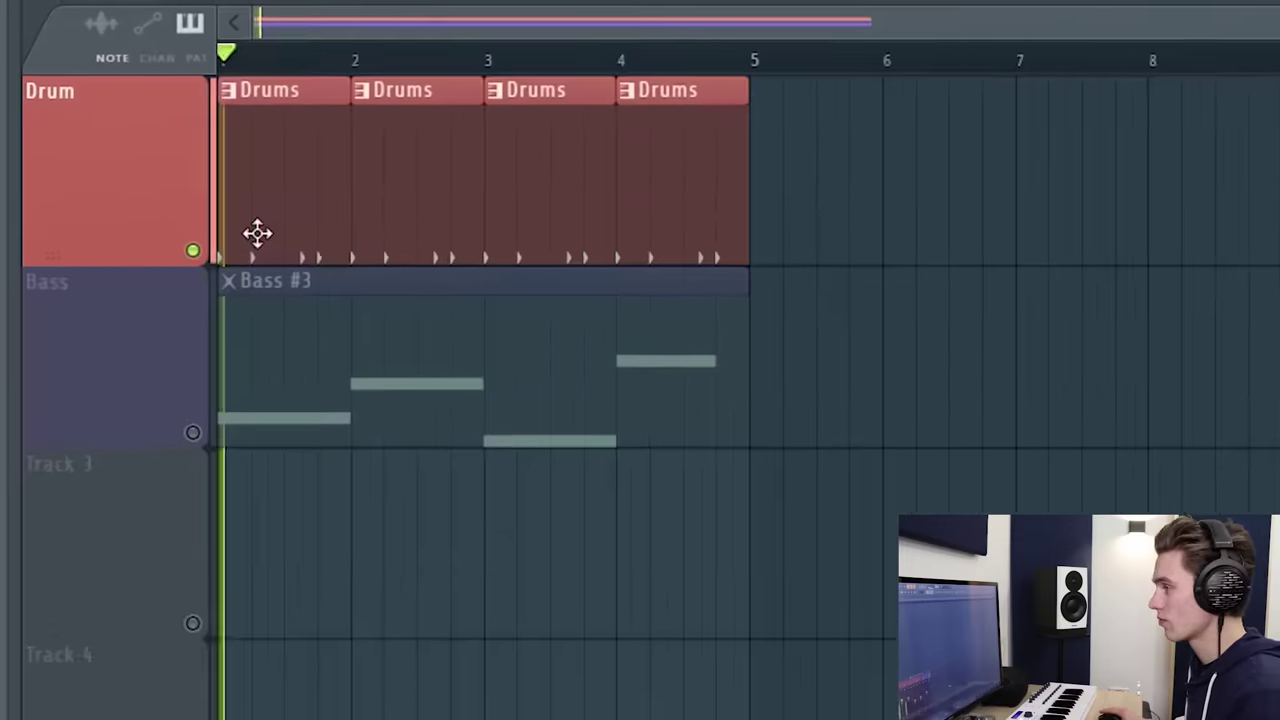
key("space")
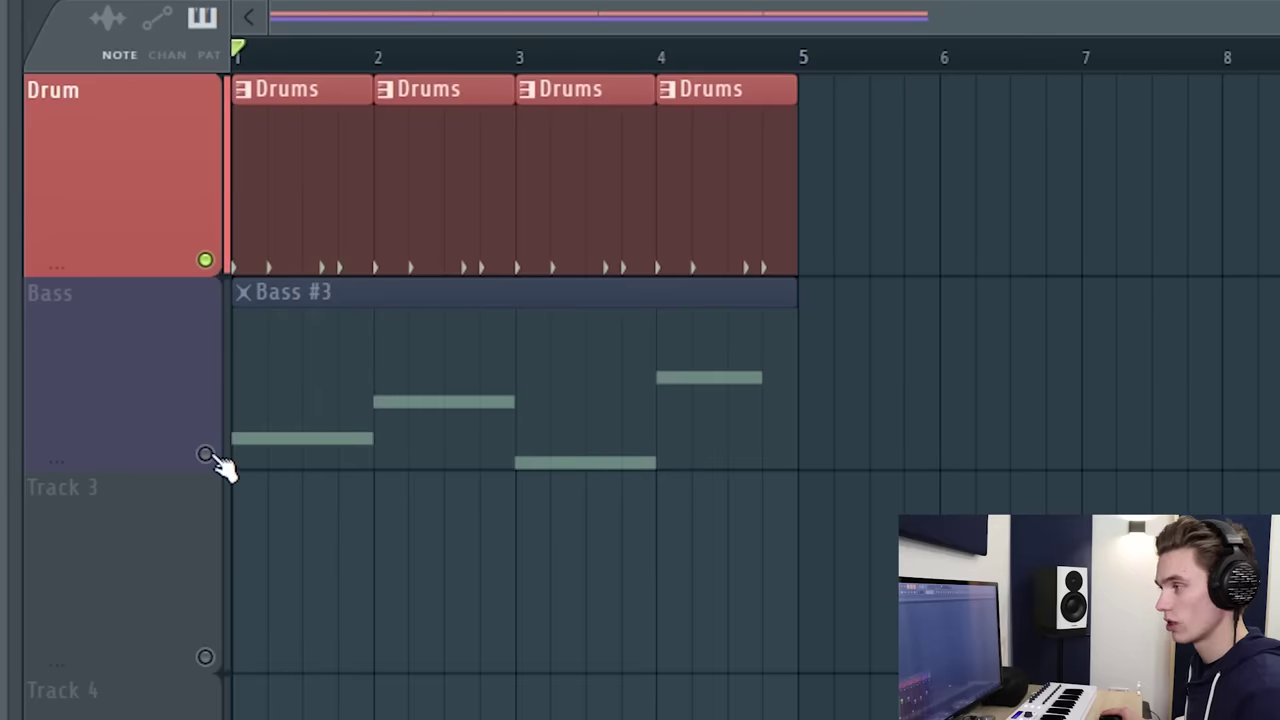
right_click(205, 454)
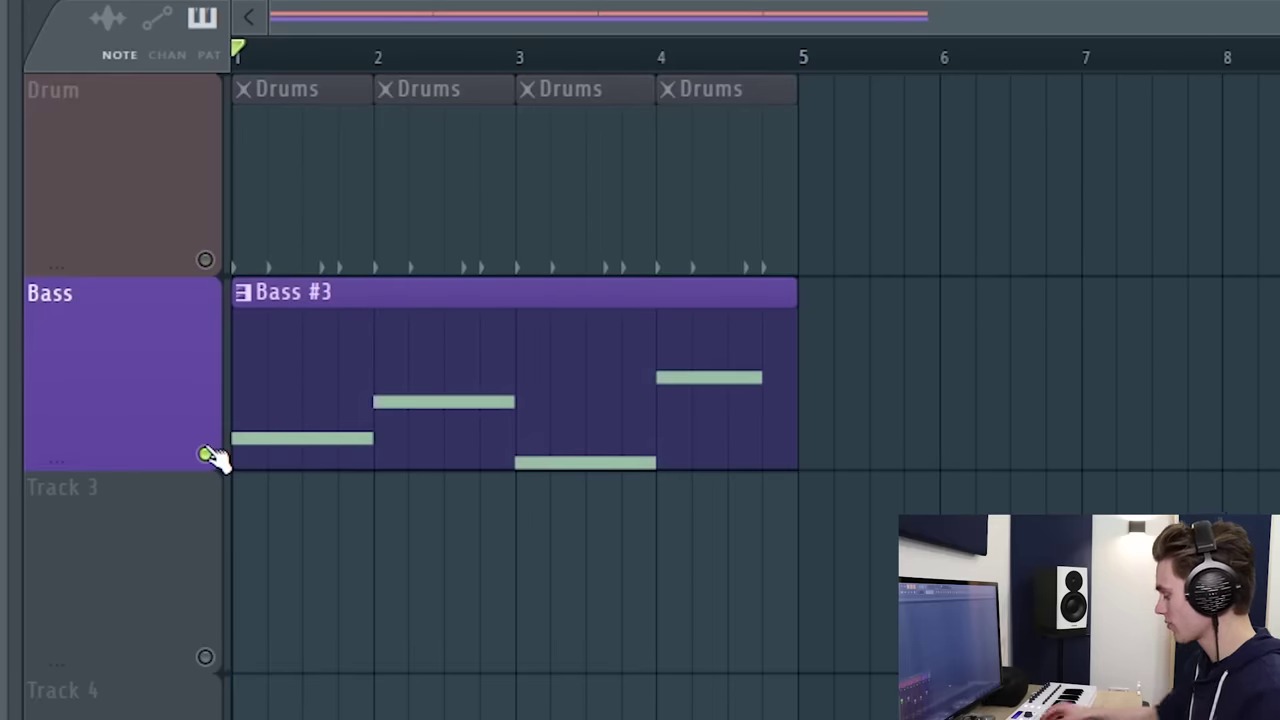
key("space")
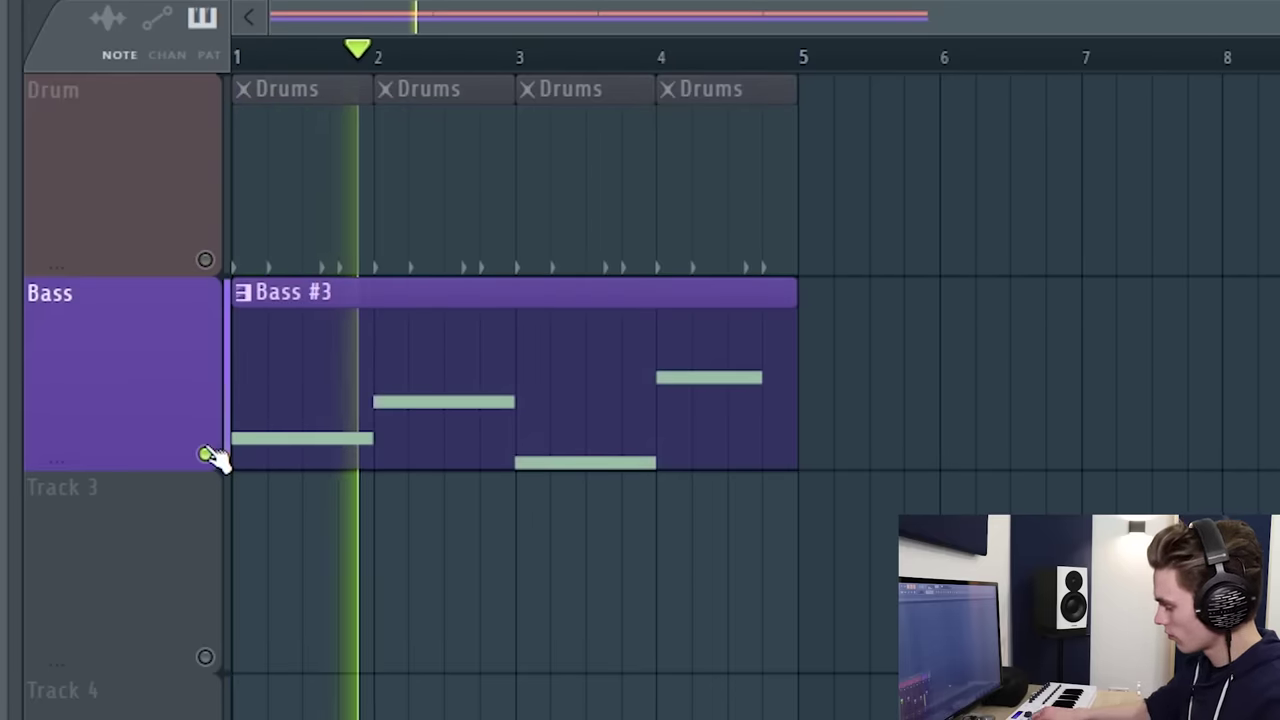
left_click(205, 261)
key("space")
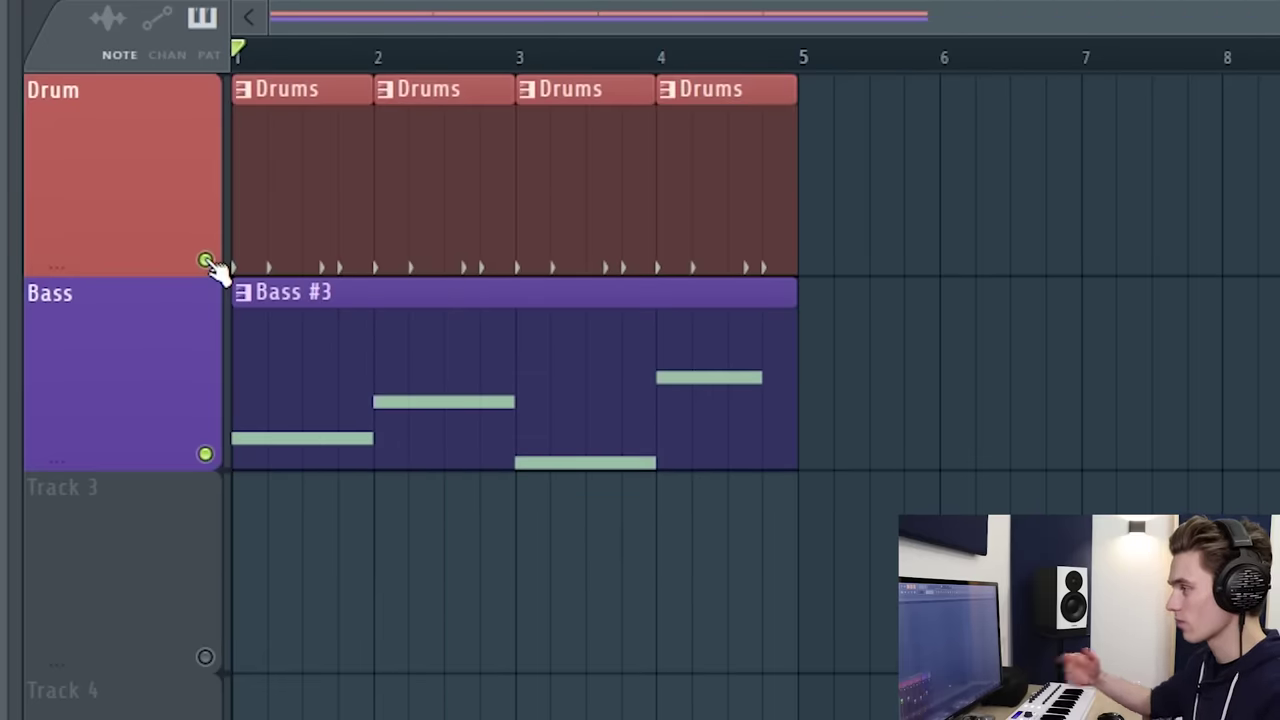
key("space")
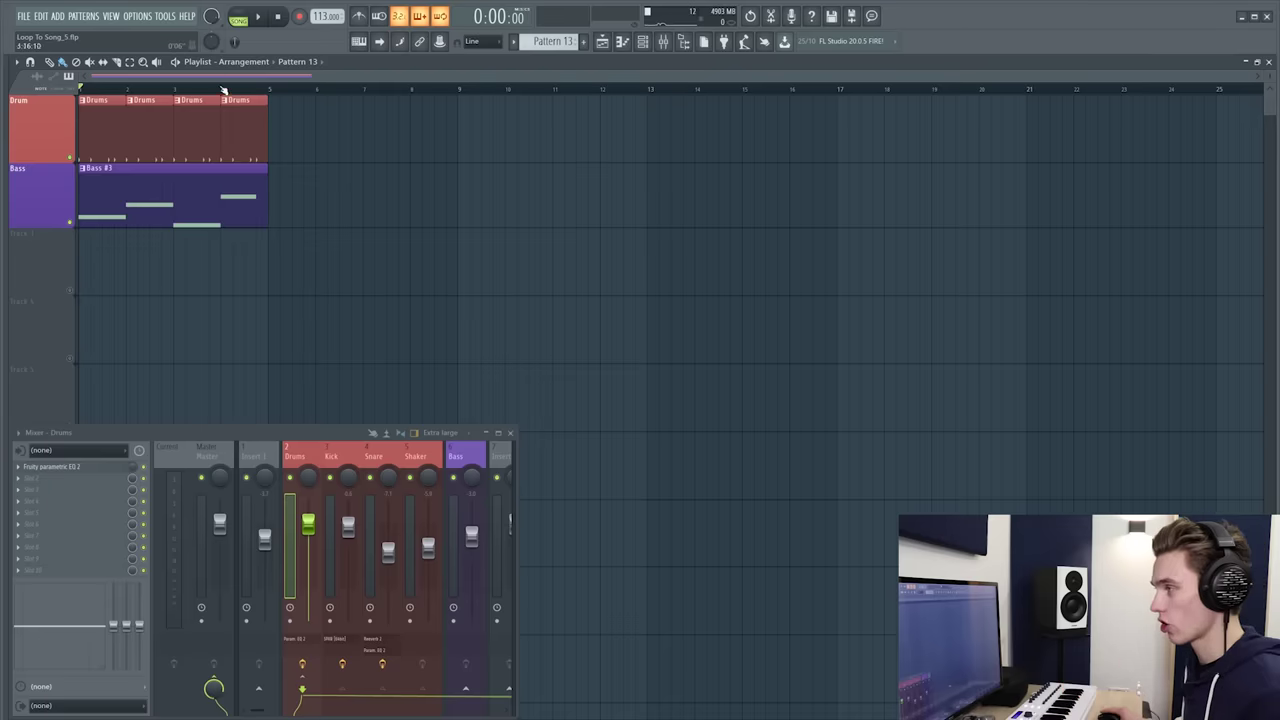
Select the Drums and Bass #3 clips and drag them right to start at bar 25
scroll(260, 104, "up", 1)
left_click_drag(408, 294, 80, 88)
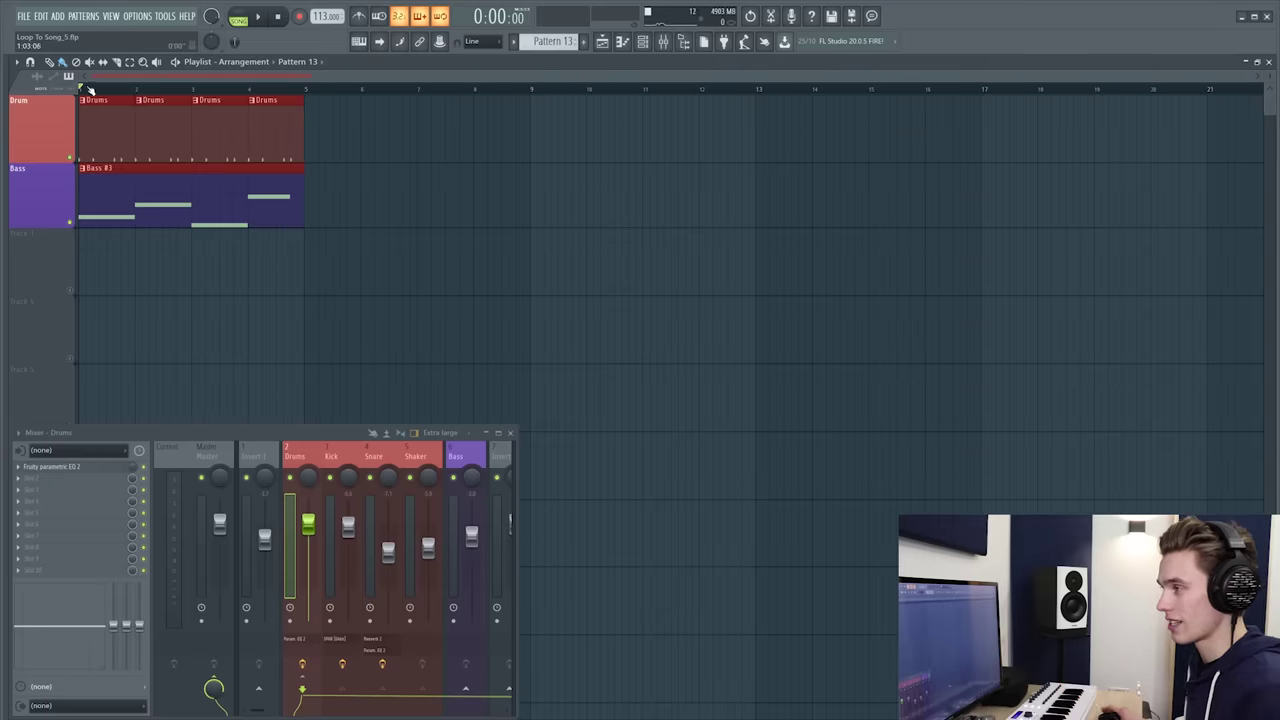
left_click_drag(93, 106, 699, 104)
scroll(653, 92, "down", 1)
left_click_drag(475, 115, 928, 93)
scroll(928, 93, "down", 1)
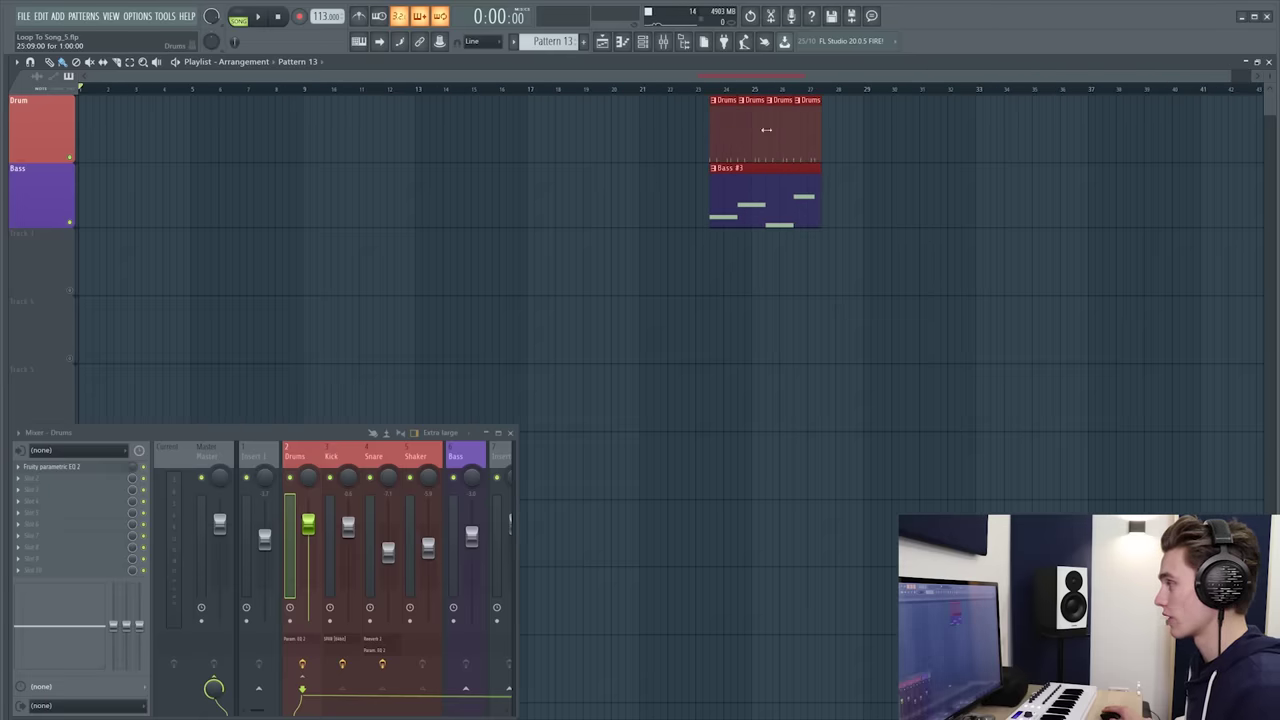
left_click_drag(723, 122, 651, 125)
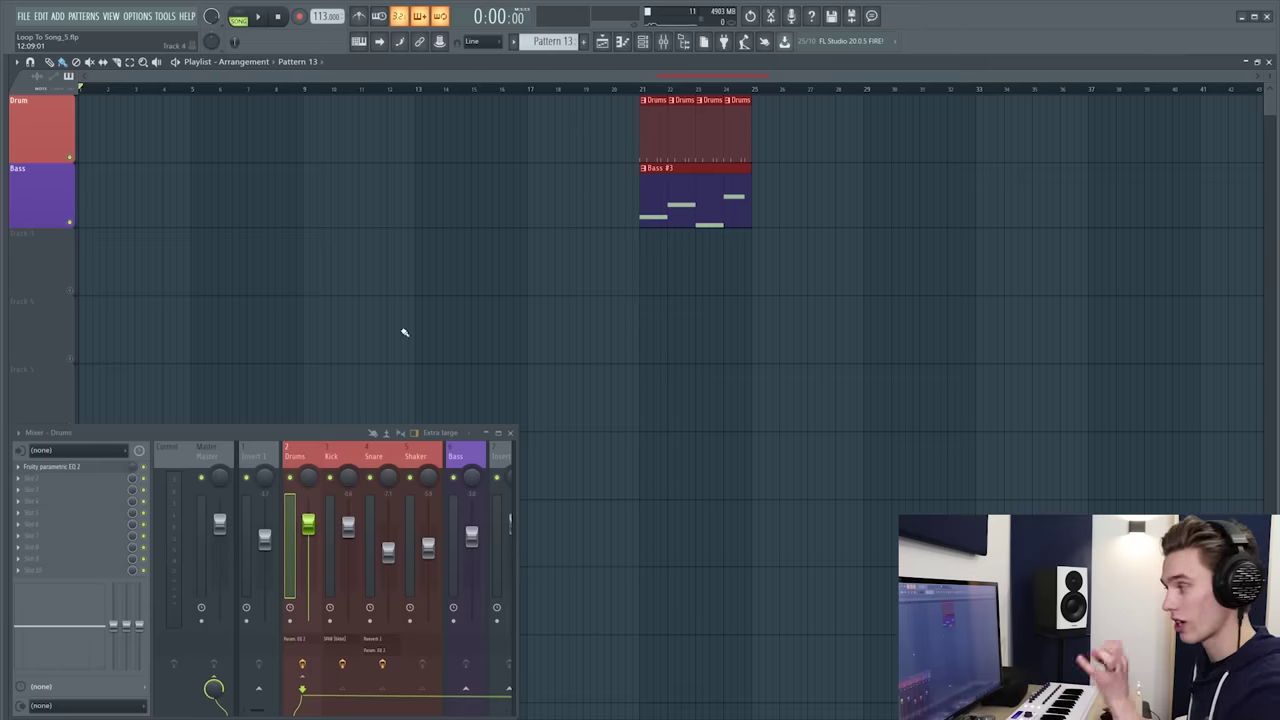
left_click_drag(657, 129, 870, 104)
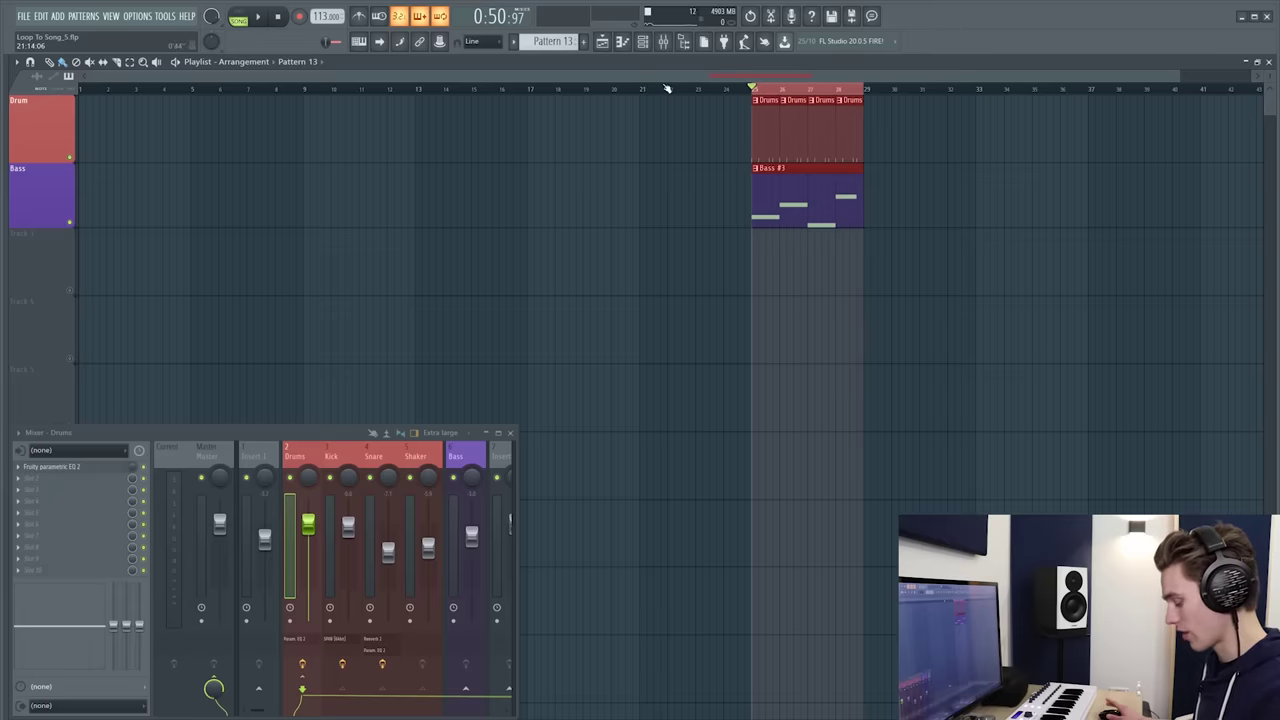
Add a 'Chorus 1' marker at bar 25
key("alt+t")
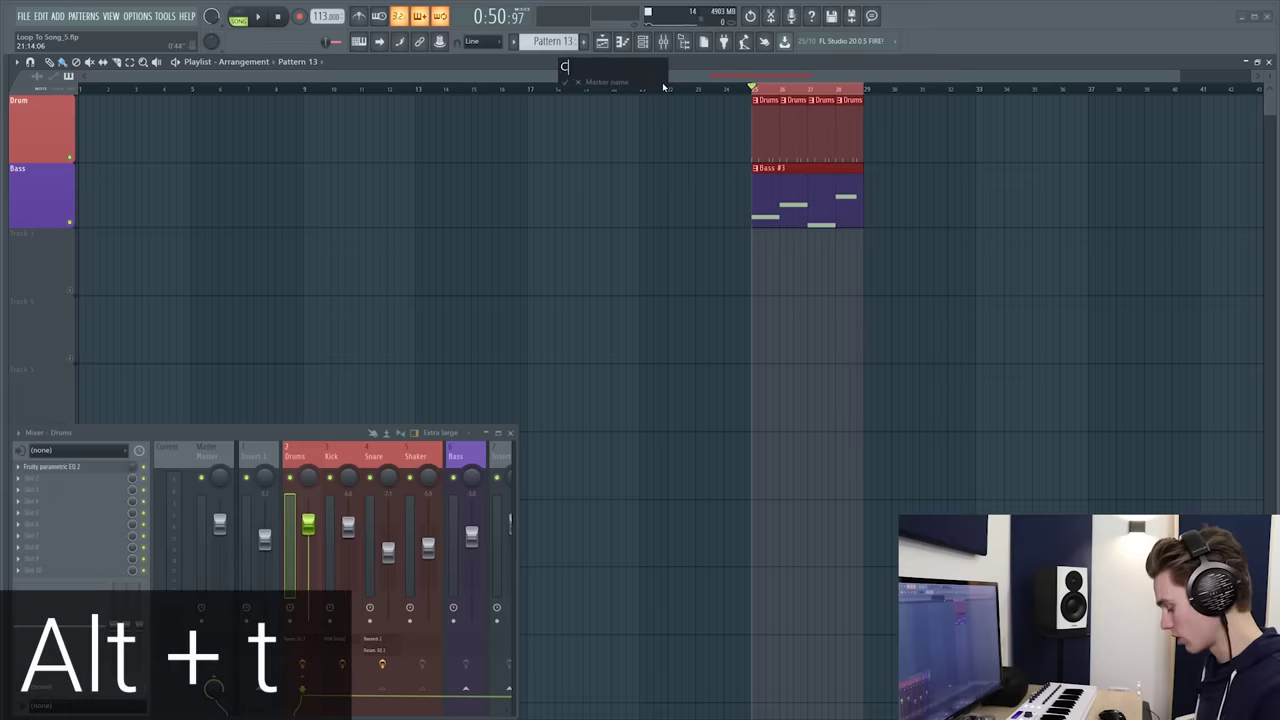
type("Chorus 1")
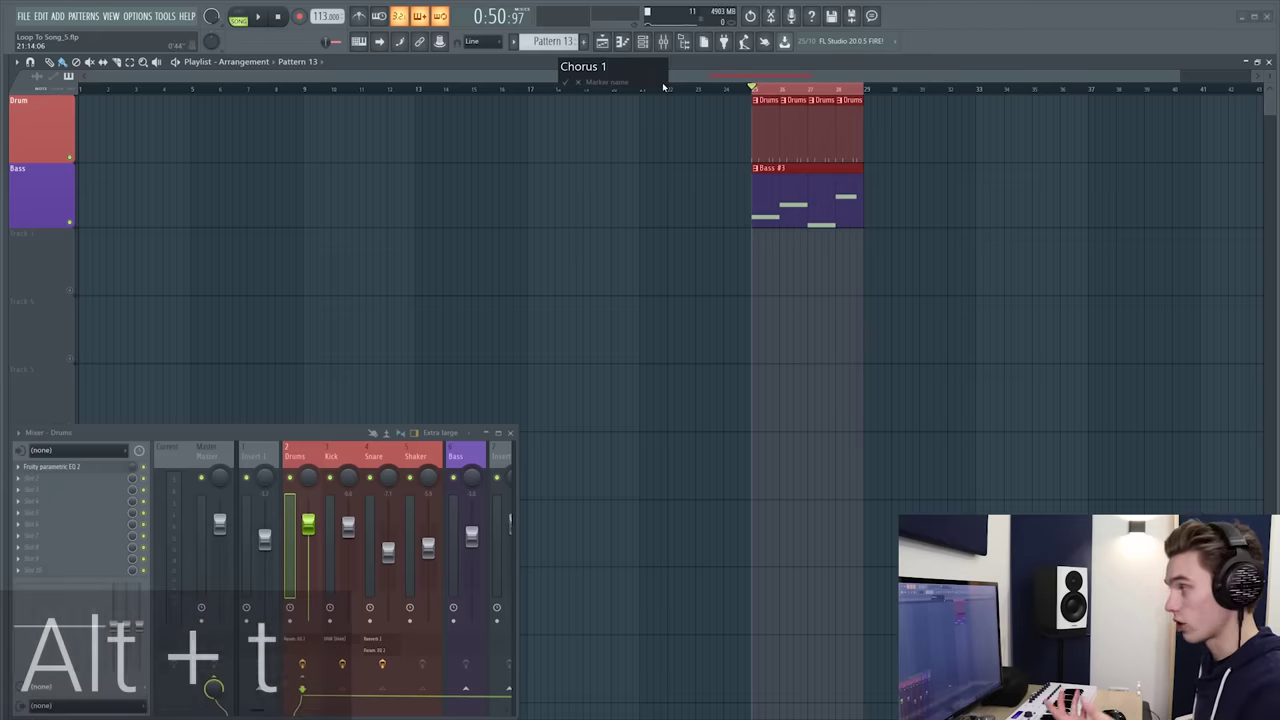
key("Return")
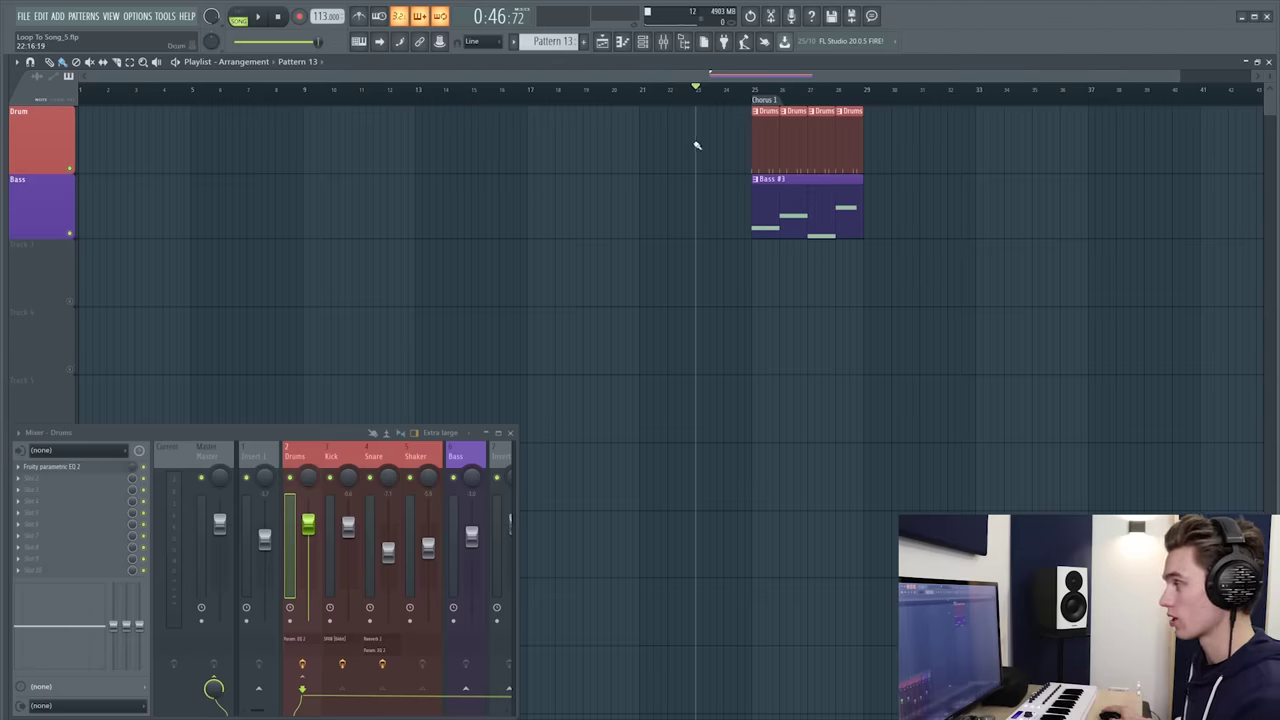
Select the verse bars on the ruler and add a 'Verse' marker
left_click(305, 91)
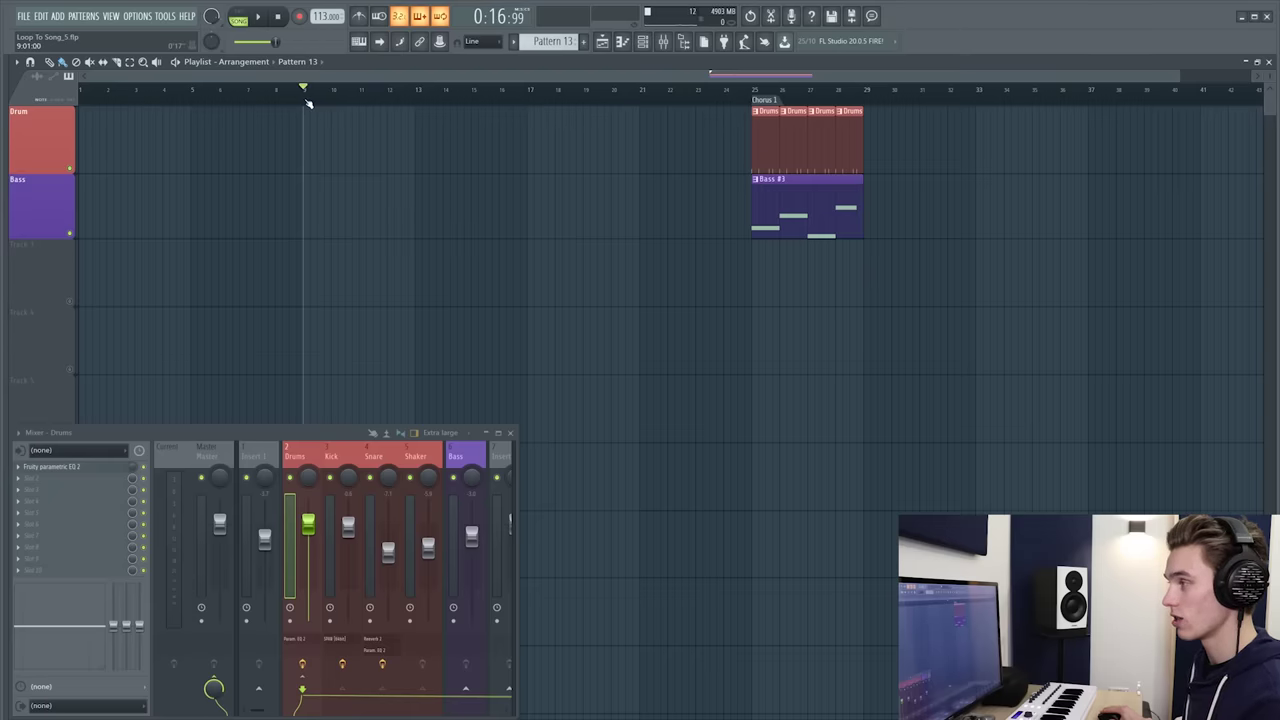
right_click(306, 92)
left_click_drag(306, 92, 408, 94)
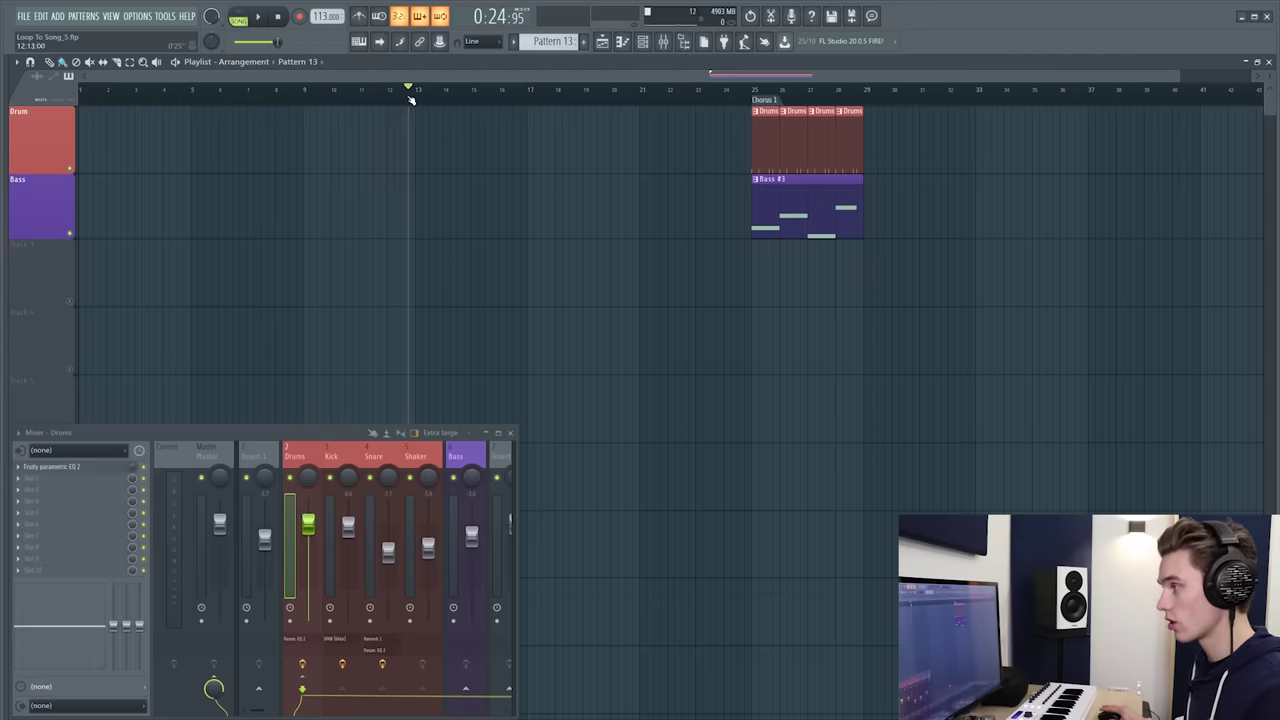
key("alt+t")
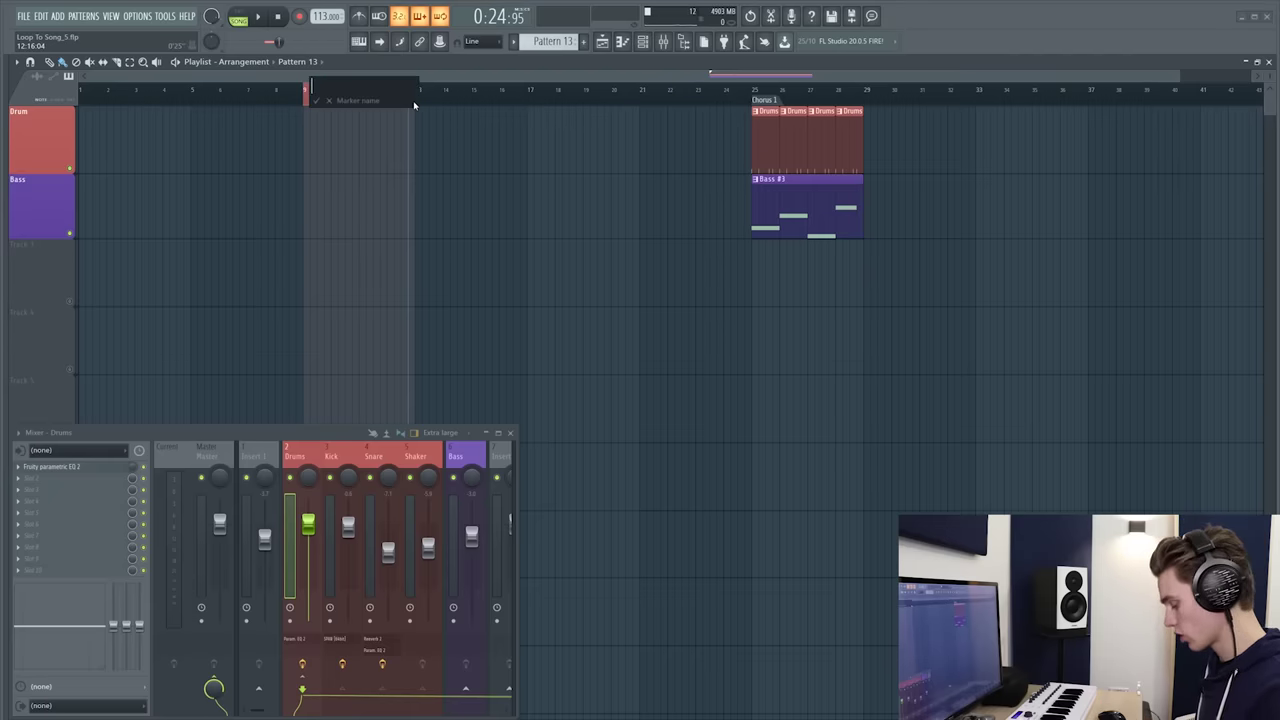
type("Verse")
key("Return")
Select bars 5–7 on the ruler and add an 'Intro' marker
left_click(178, 101)
left_click_drag(178, 101, 230, 102)
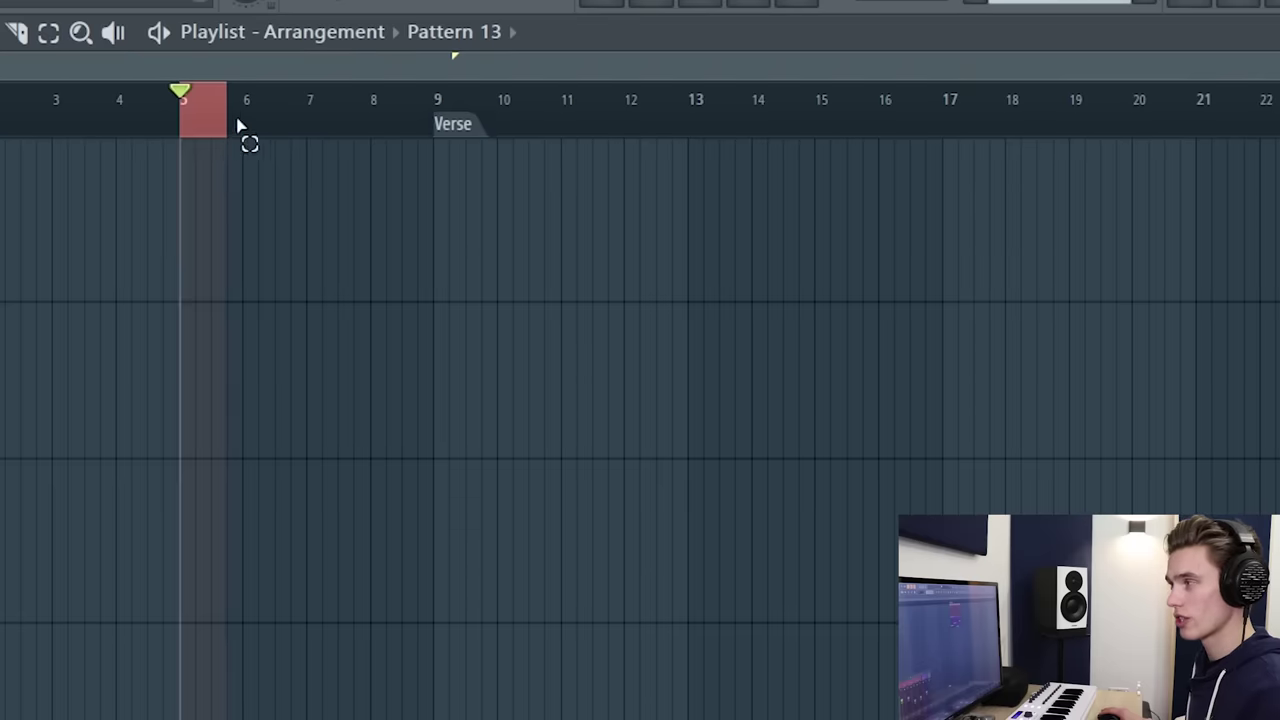
key("alt+t")
type("Intro")
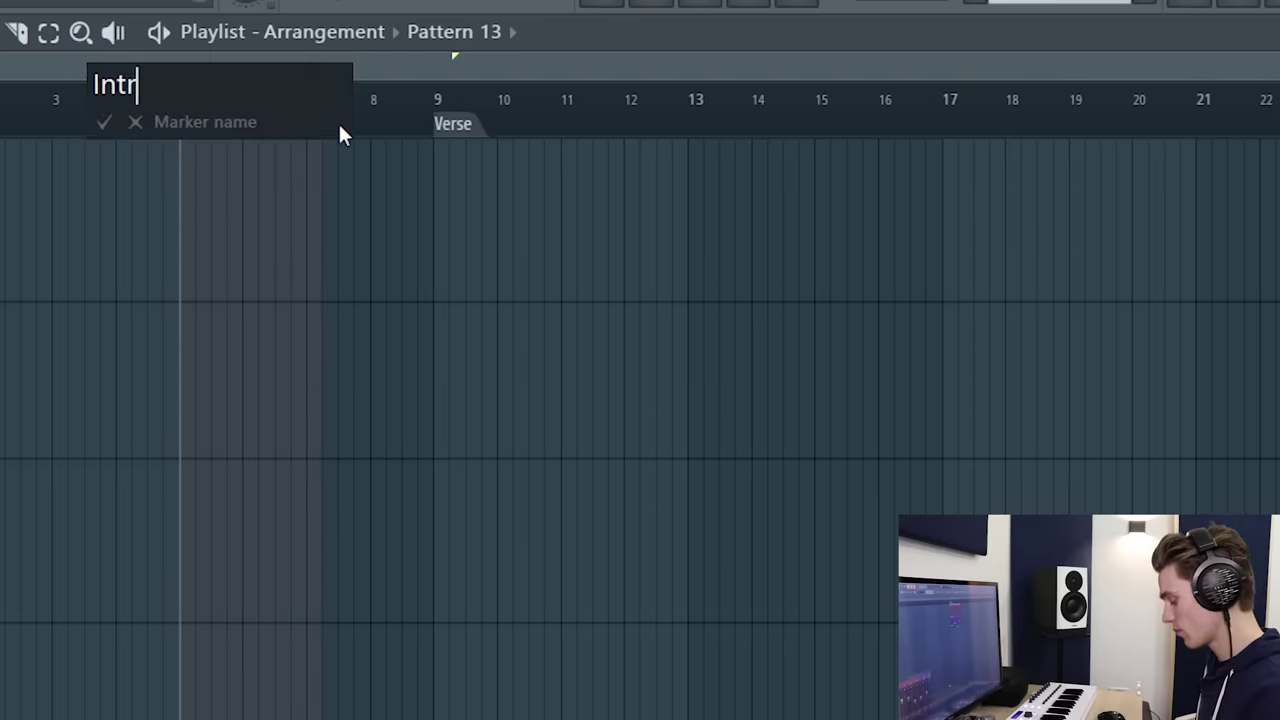
key("Return")
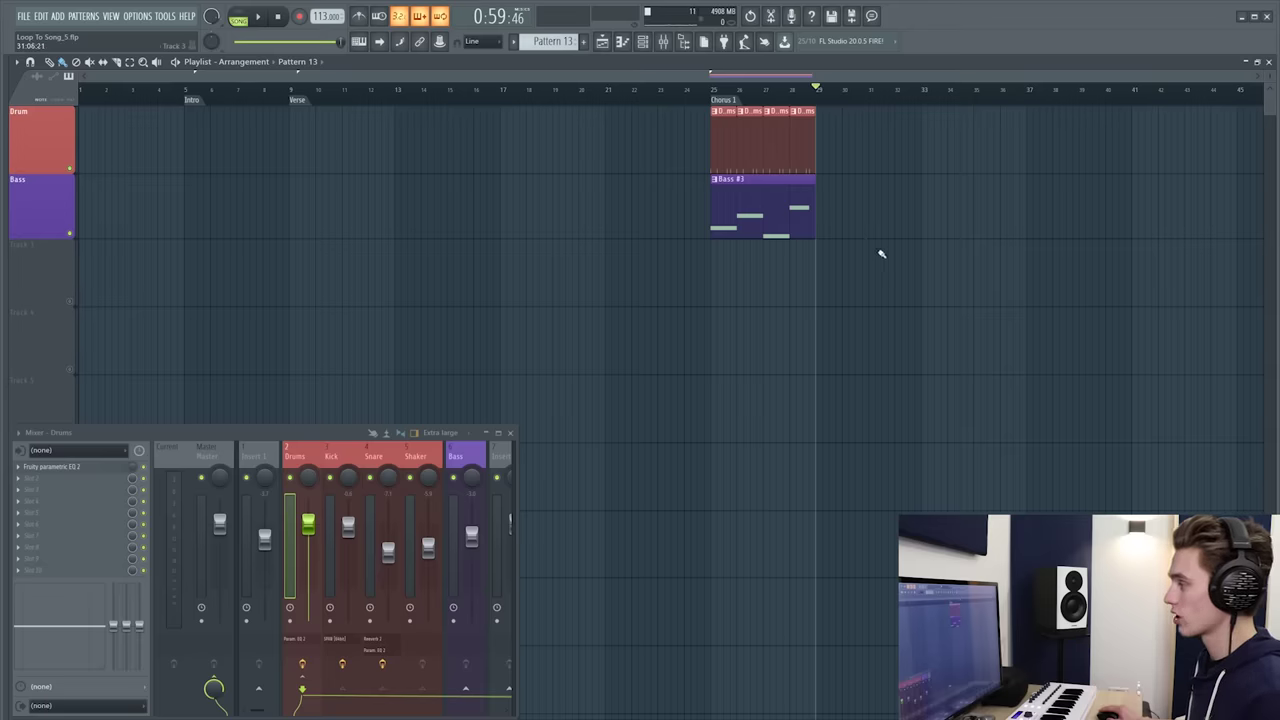
Repeat both chorus clips through bar 32 and select bars 33–36 for Verse 2
left_click_drag(886, 303, 643, 106)
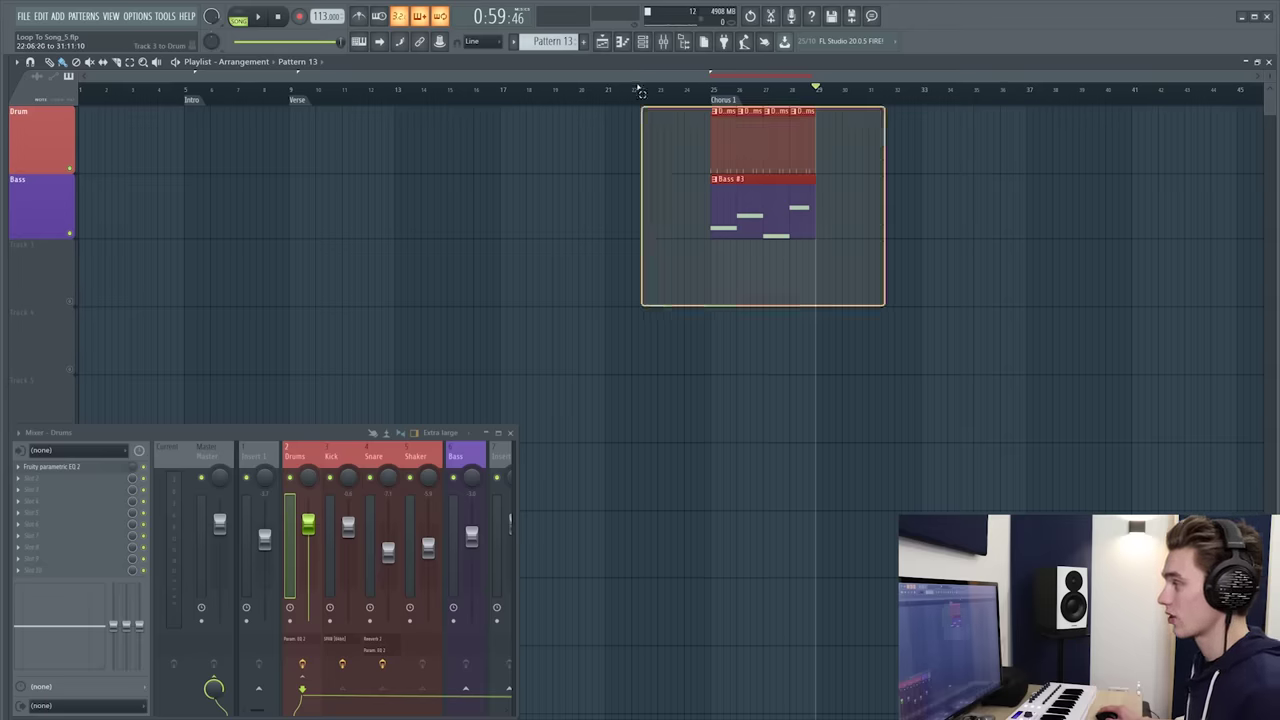
left_click_drag(797, 129, 858, 104, "shift")
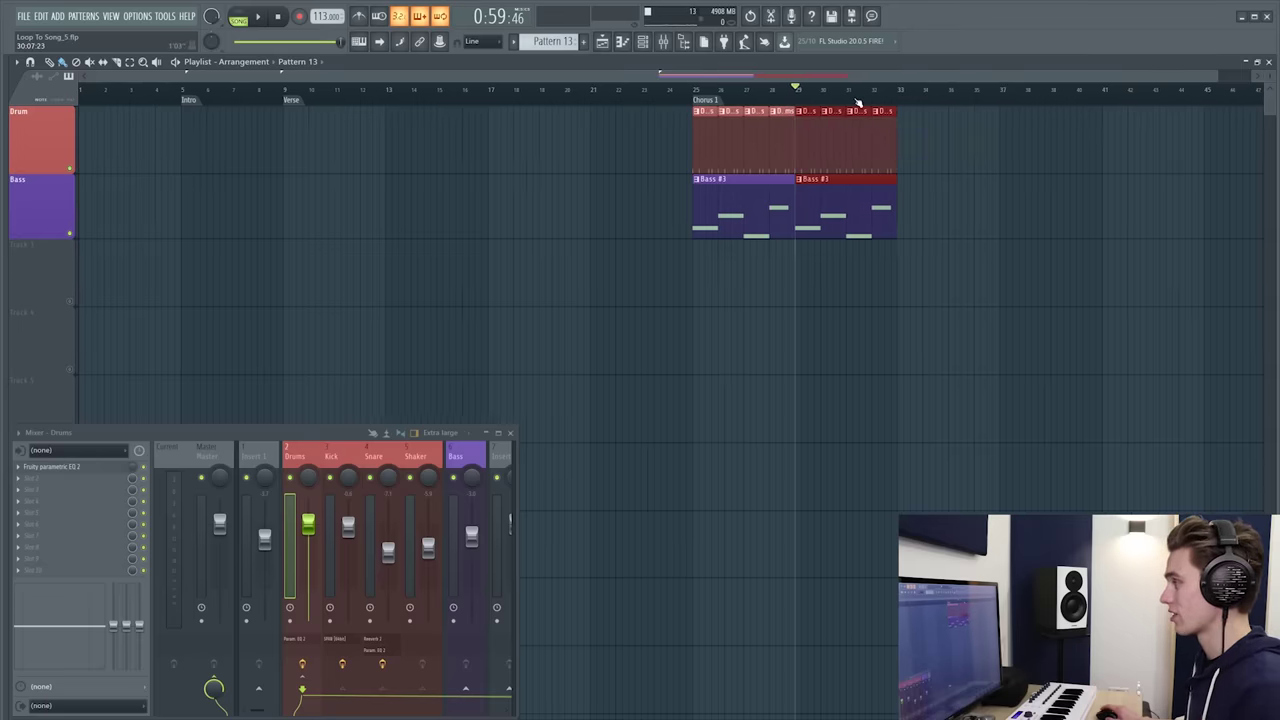
left_click(878, 104)
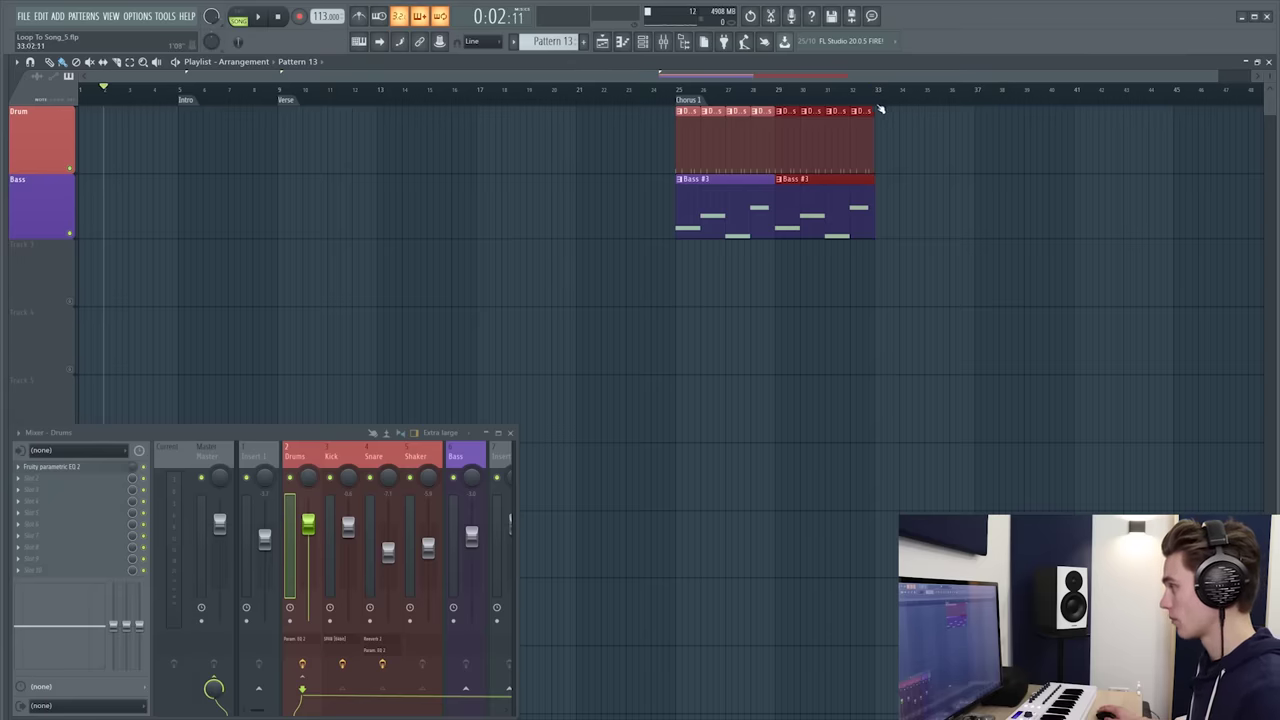
left_click_drag(880, 110, 951, 209)
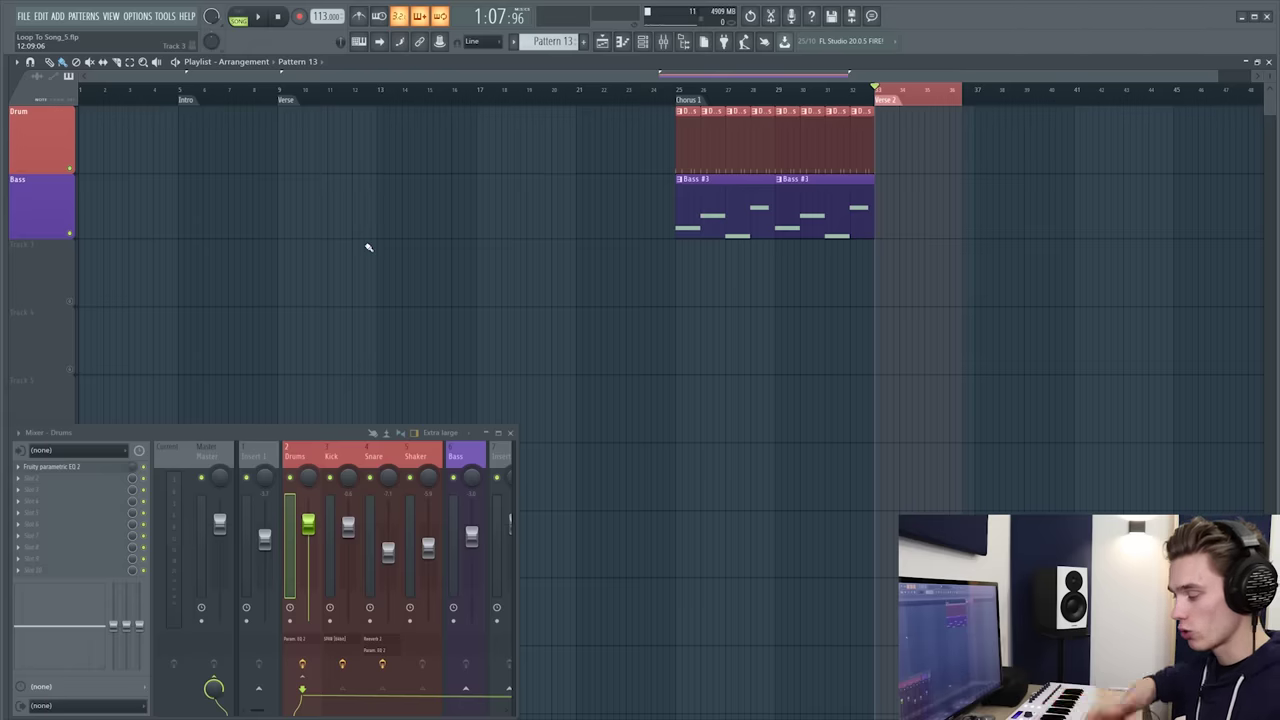
Play back Chorus 1 from bar 25, then pick the Bass #3 clip
left_click(677, 89)
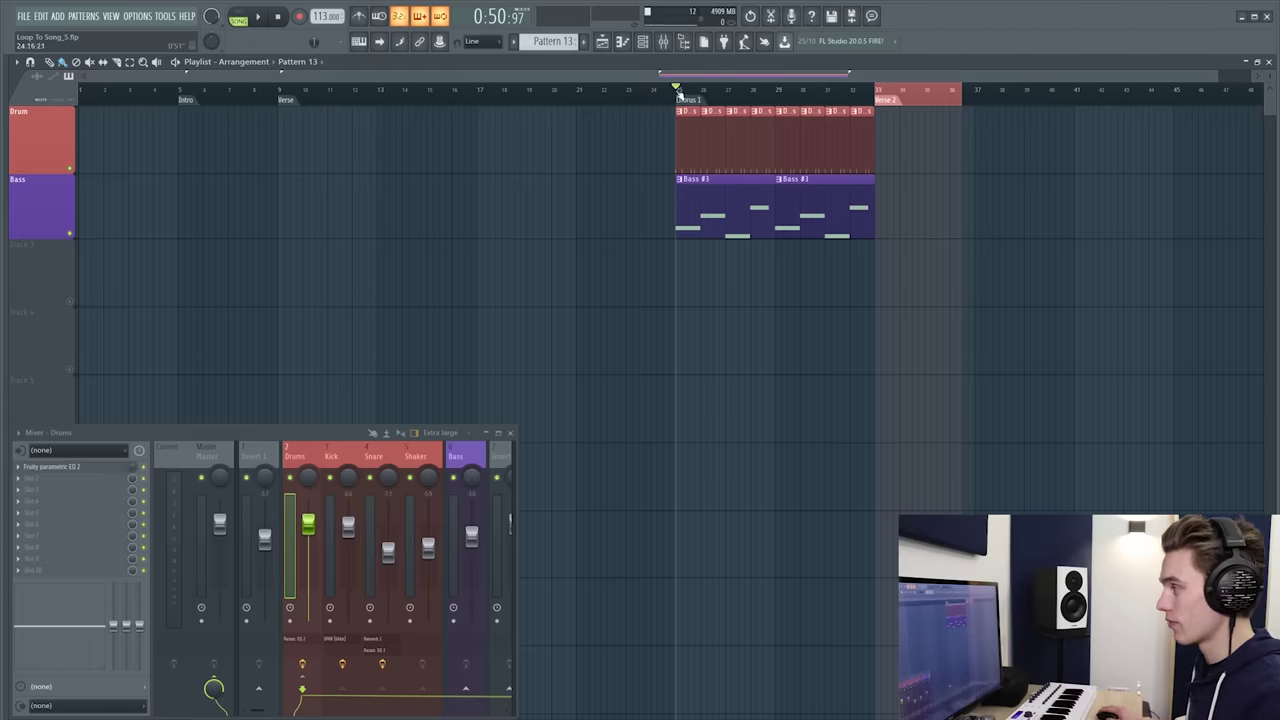
key("space")
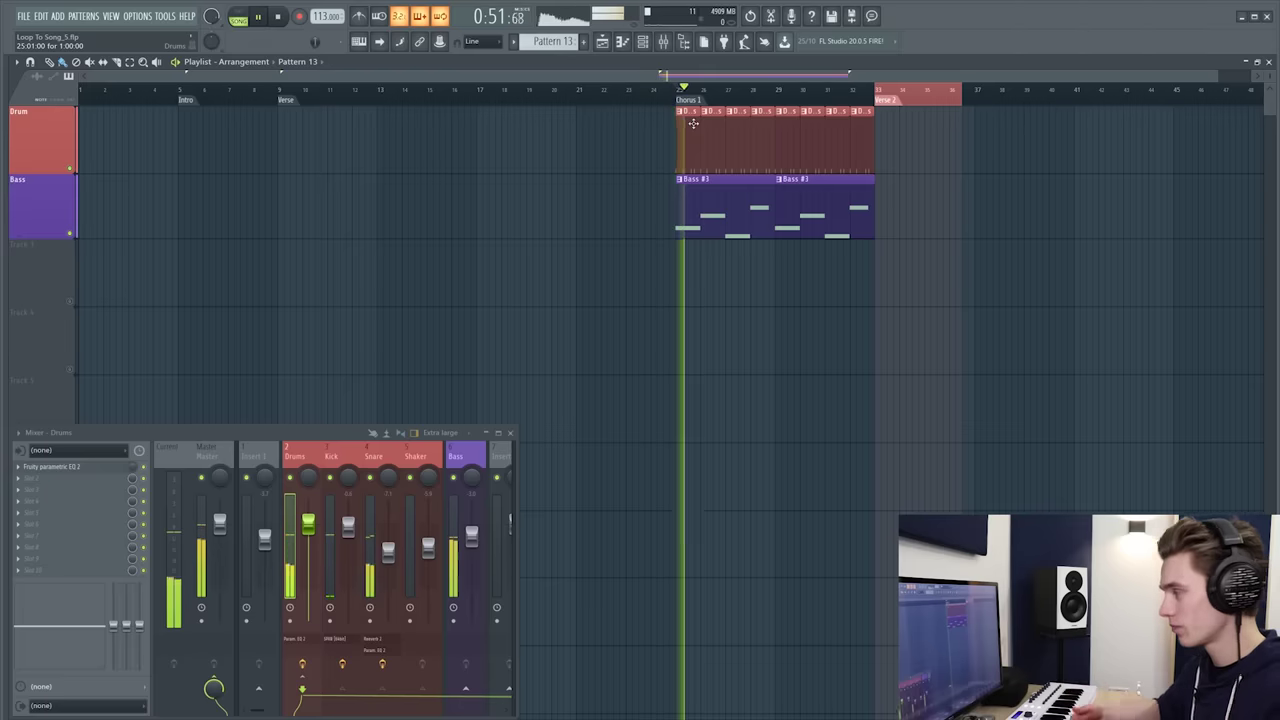
key("space")
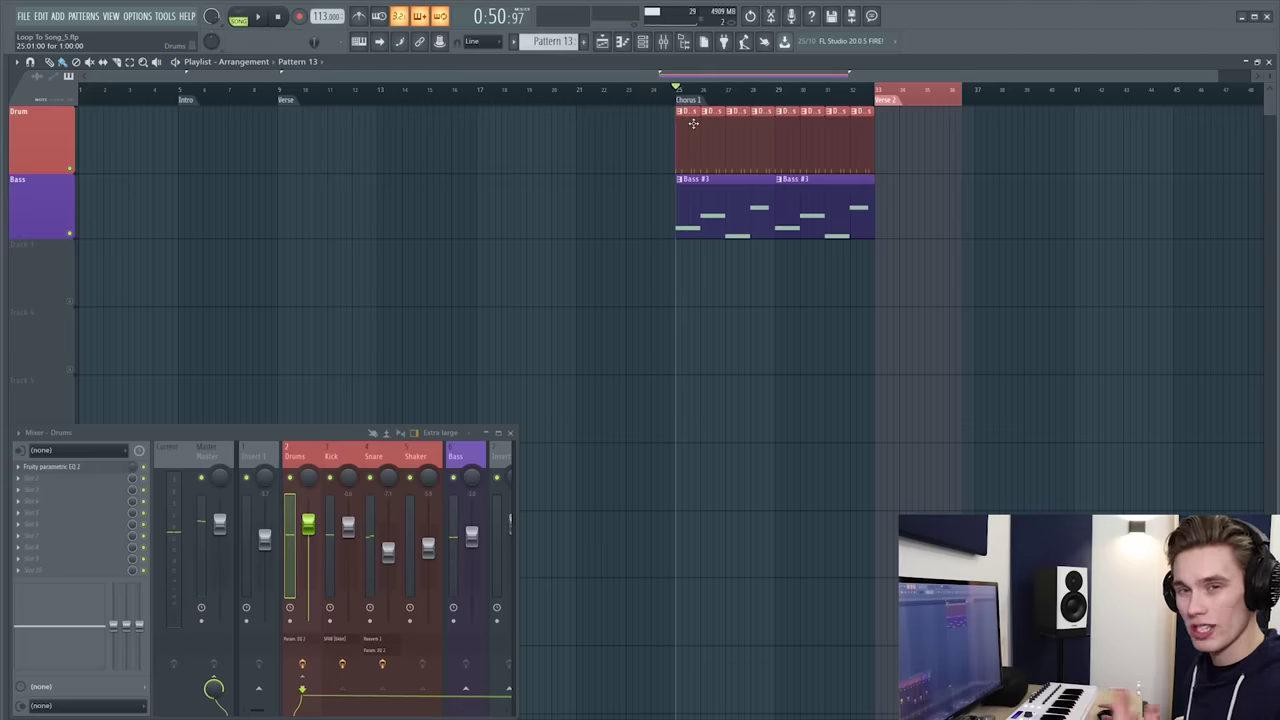
left_click(718, 209)
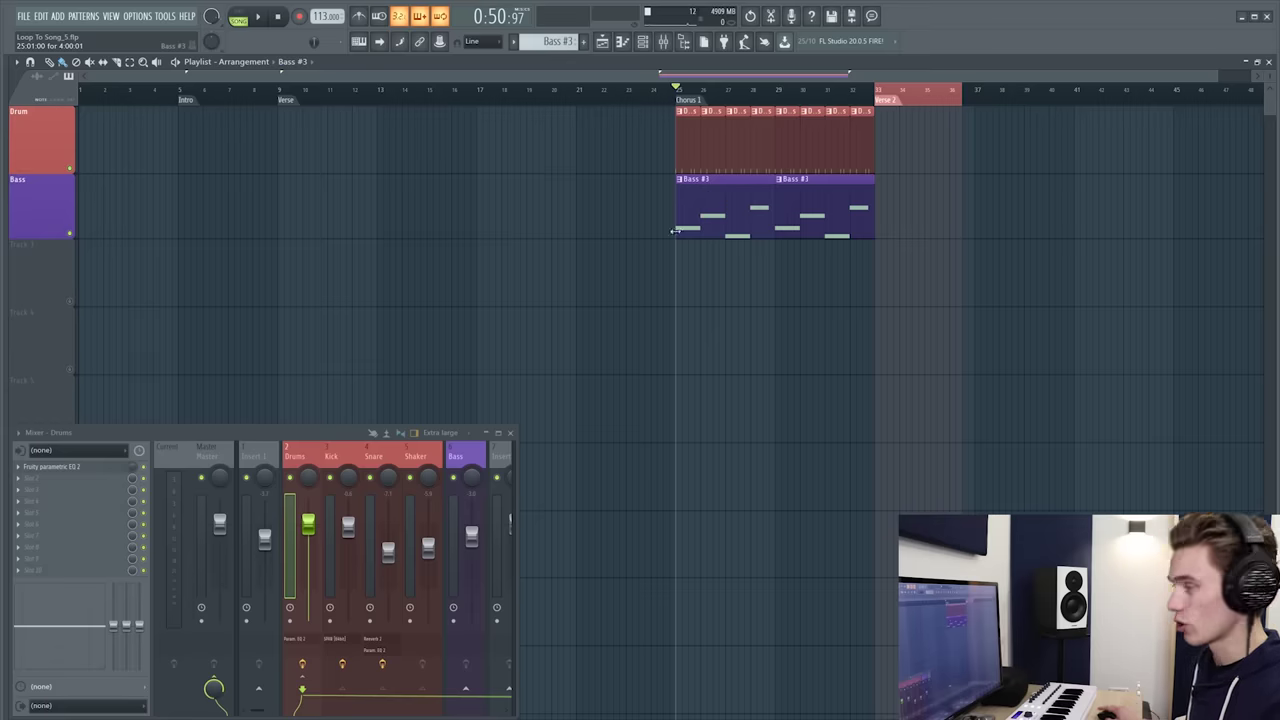
Select and copy the four Bass #3 notes in the piano roll, close it, and open Addictive Keys
double_click(713, 199)
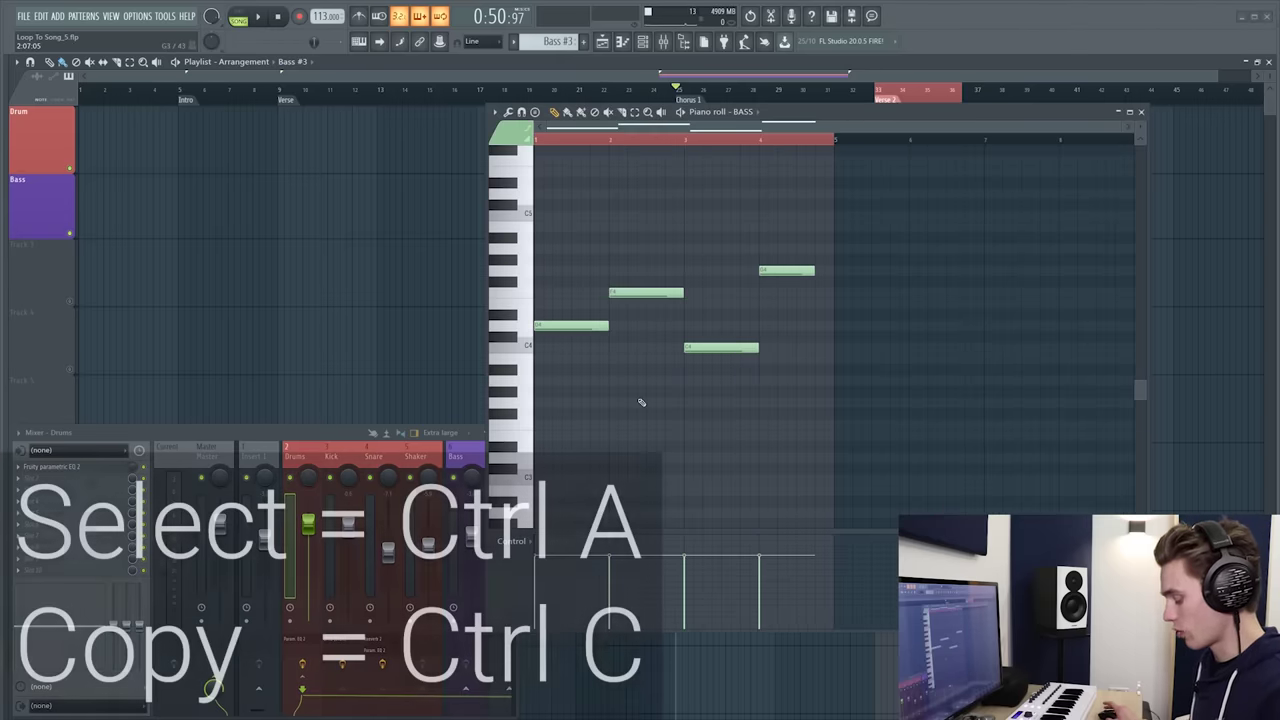
key("ctrl+a")
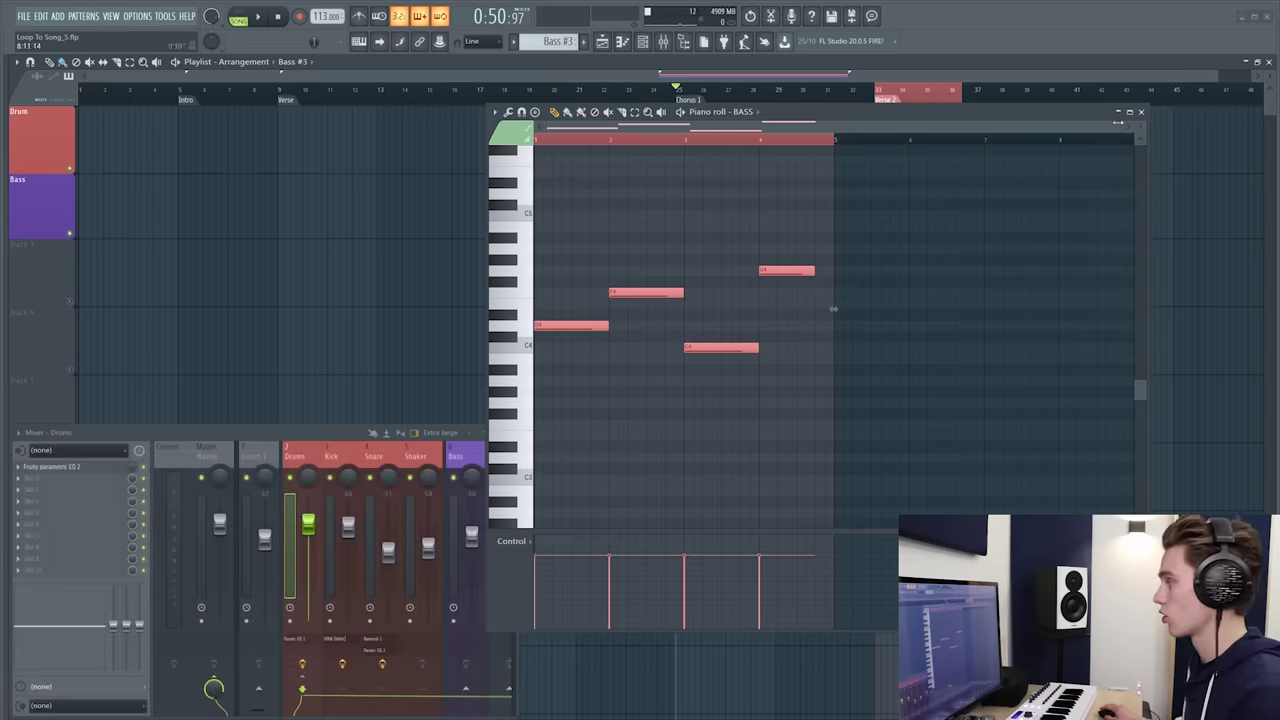
left_click(1142, 112)
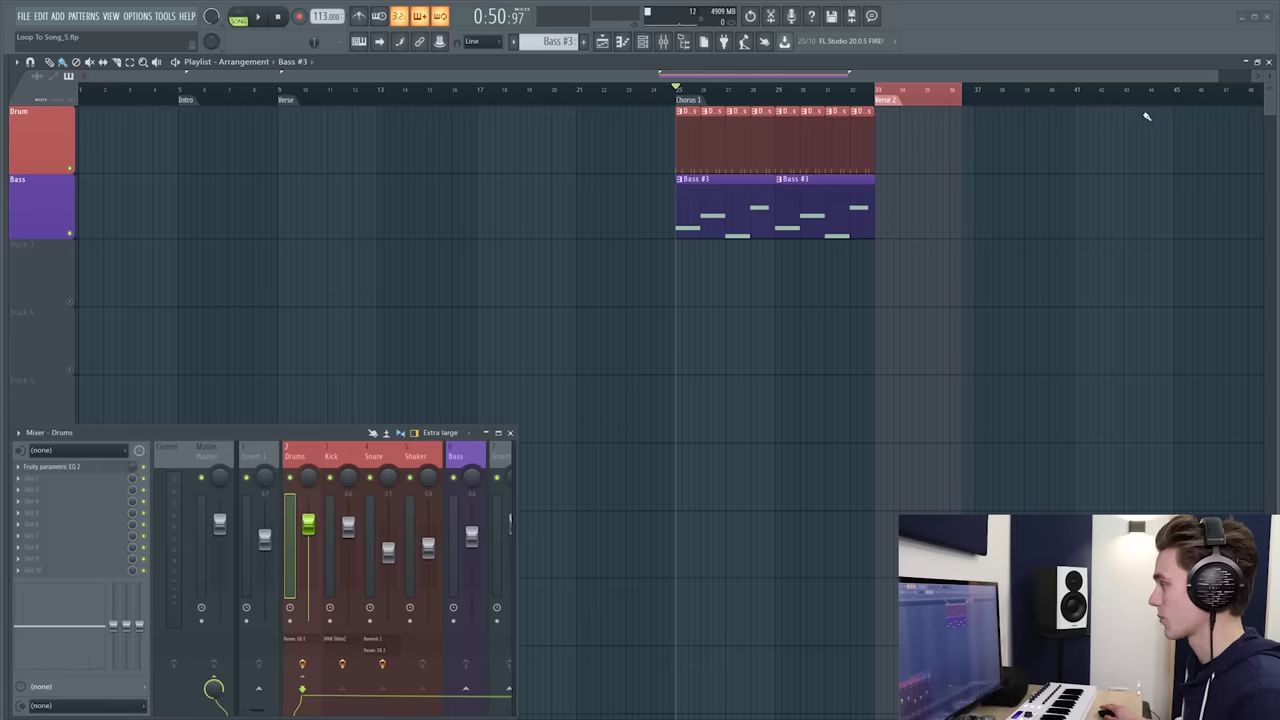
left_click(642, 41)
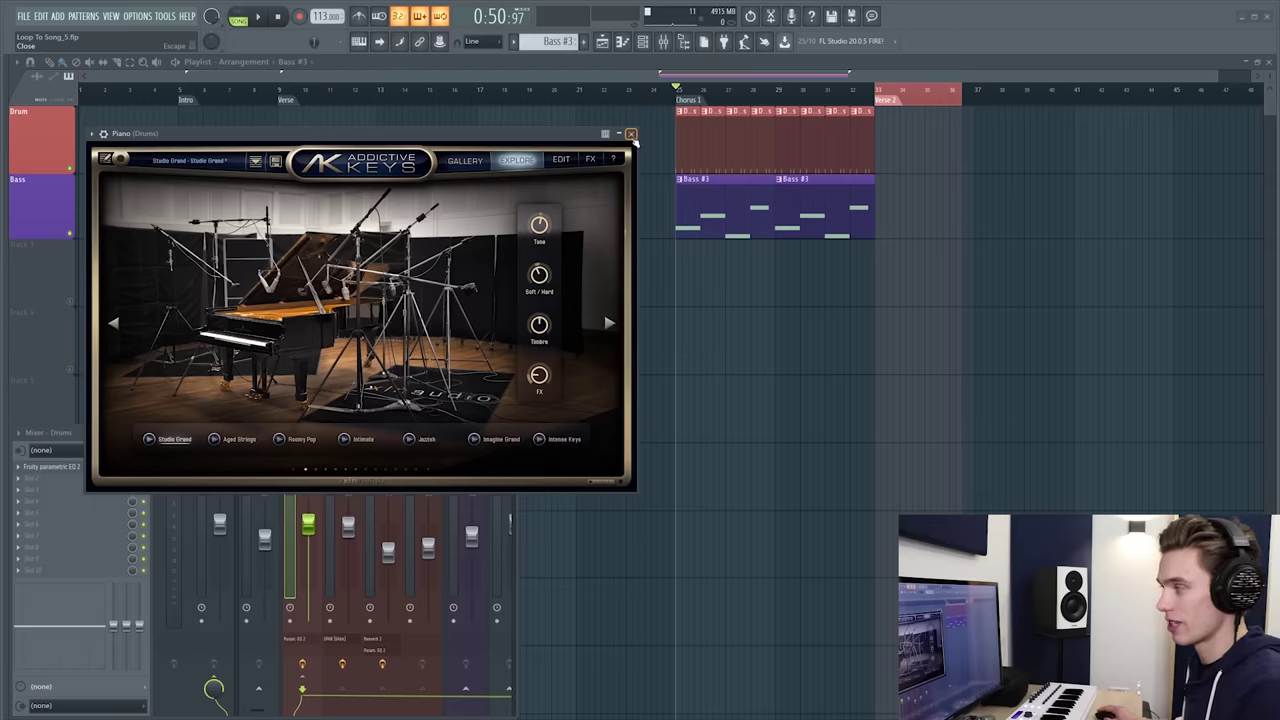
Create a 'Chords' pattern, paint it on Track 3 from bar 9 to 25, and open it
left_click(631, 134)
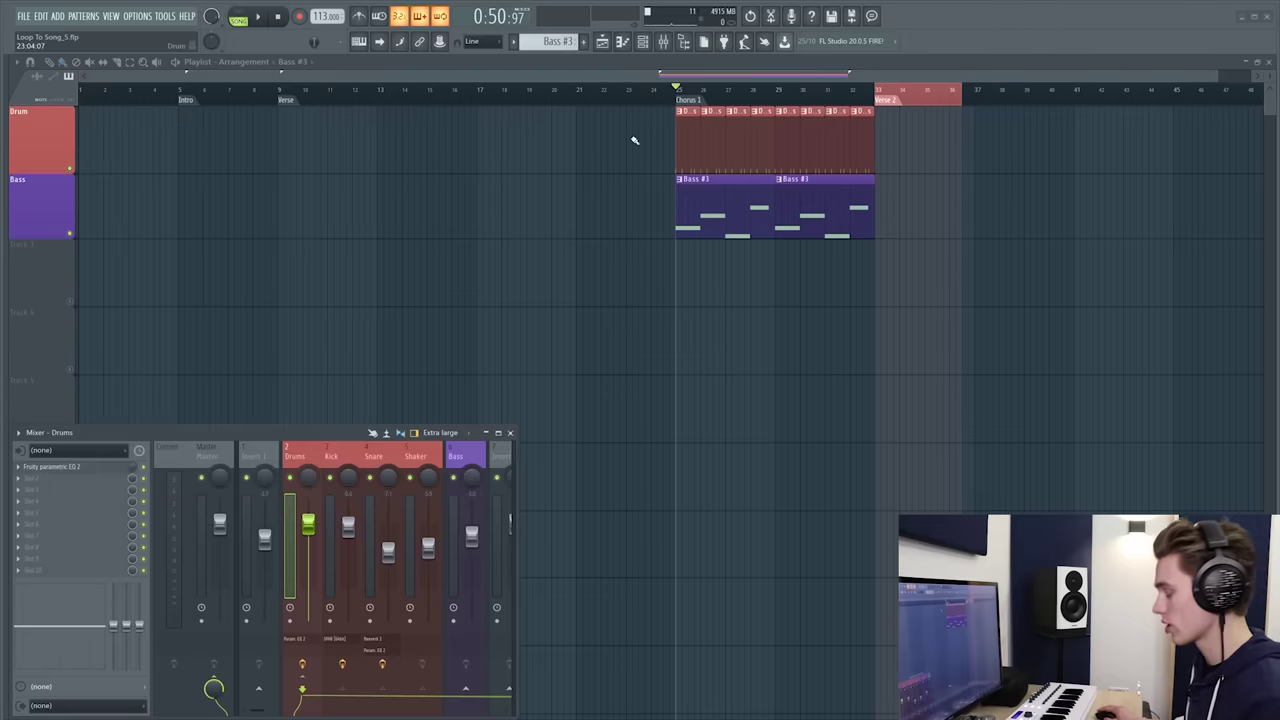
left_click(584, 41)
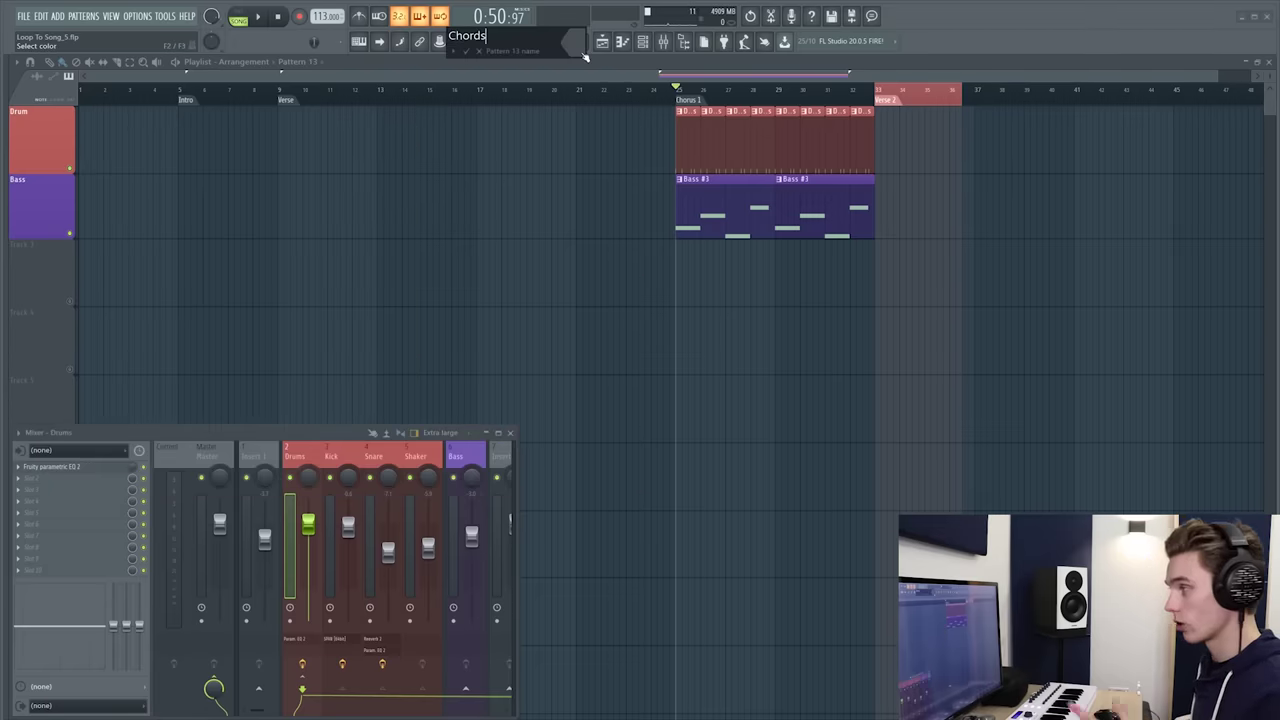
type("Chords")
key("Return")
left_click(352, 257)
left_click_drag(385, 258, 680, 272)
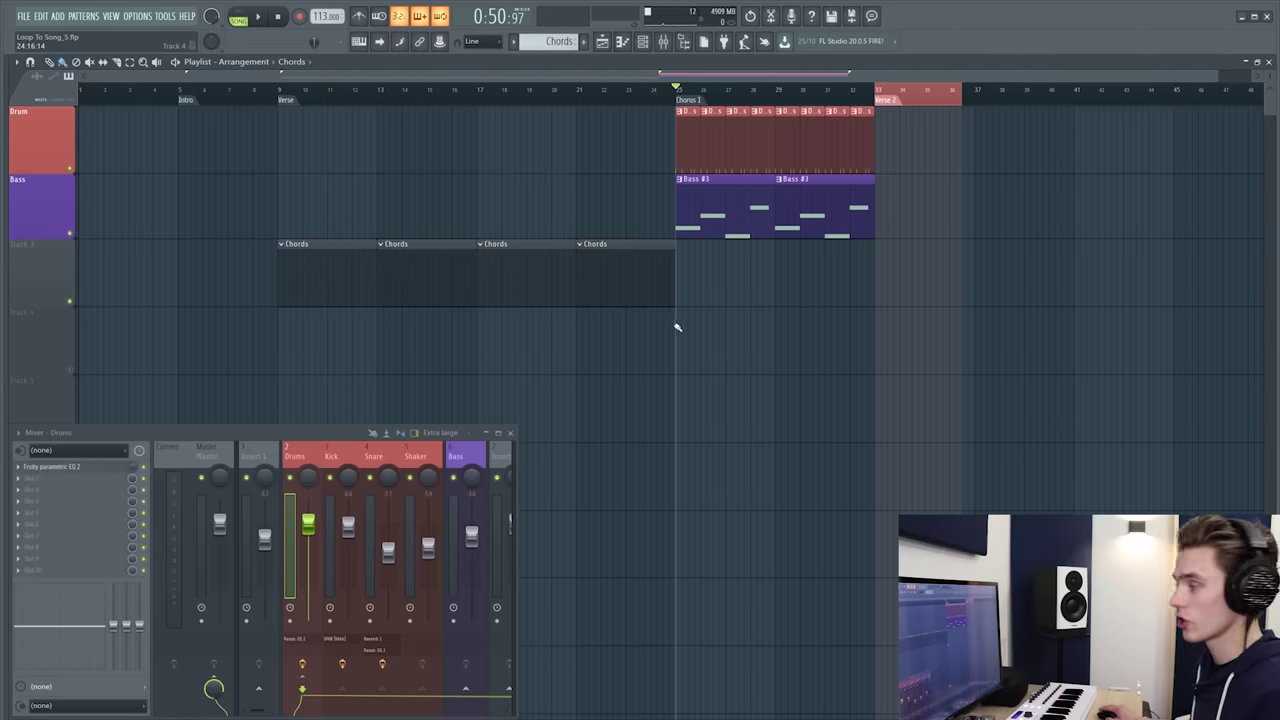
double_click(365, 257)
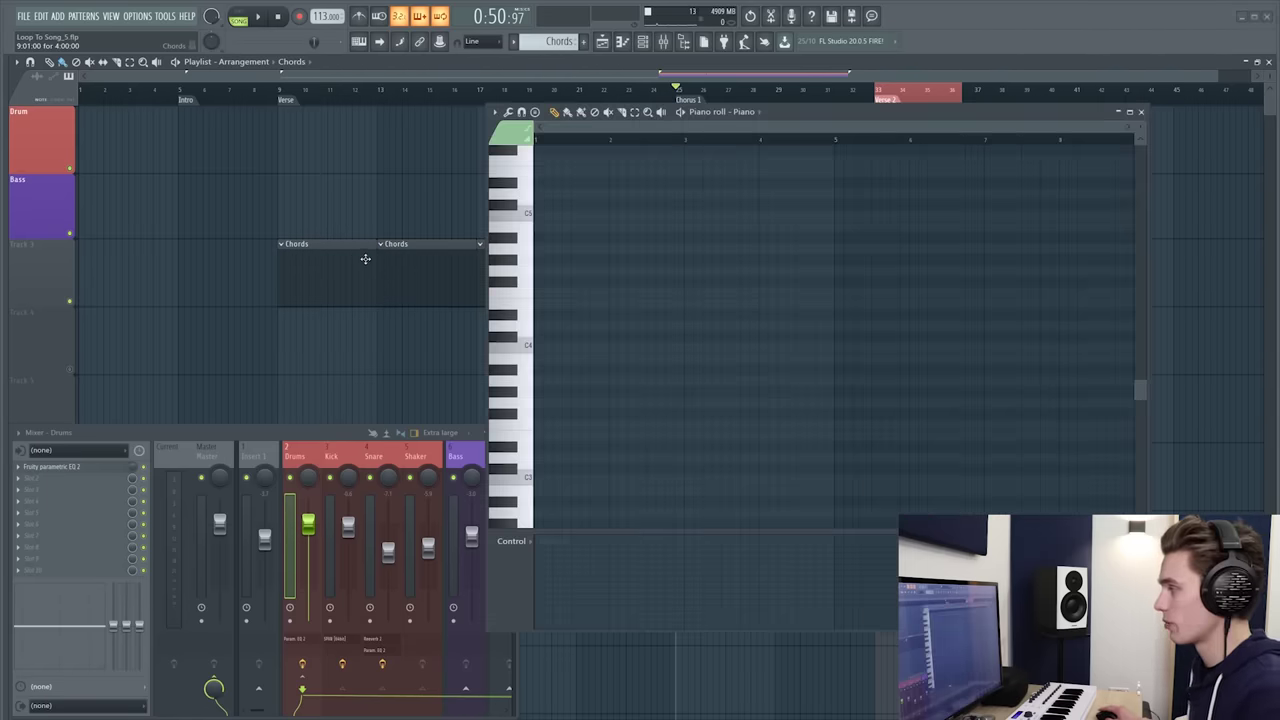
Paste the four copied bass notes into the Chords piano roll and deselect them
left_click_drag(763, 120, 389, 117)
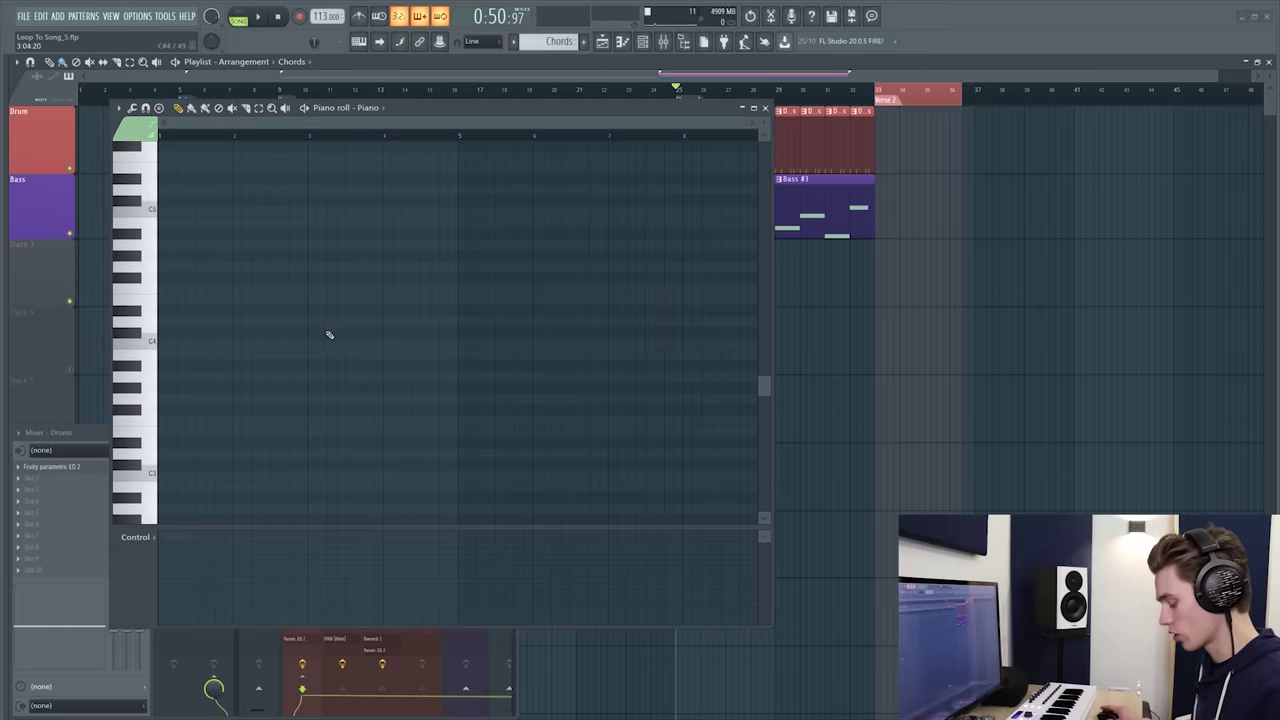
key("ctrl+v")
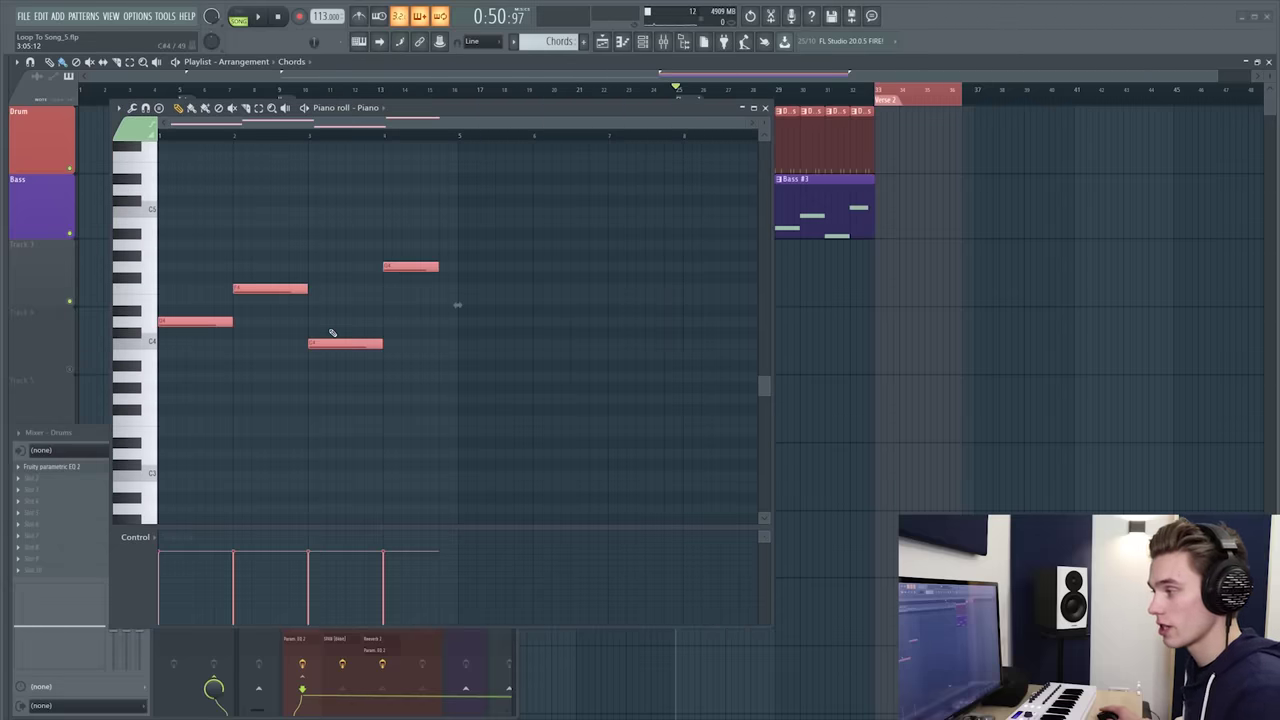
left_click(457, 304)
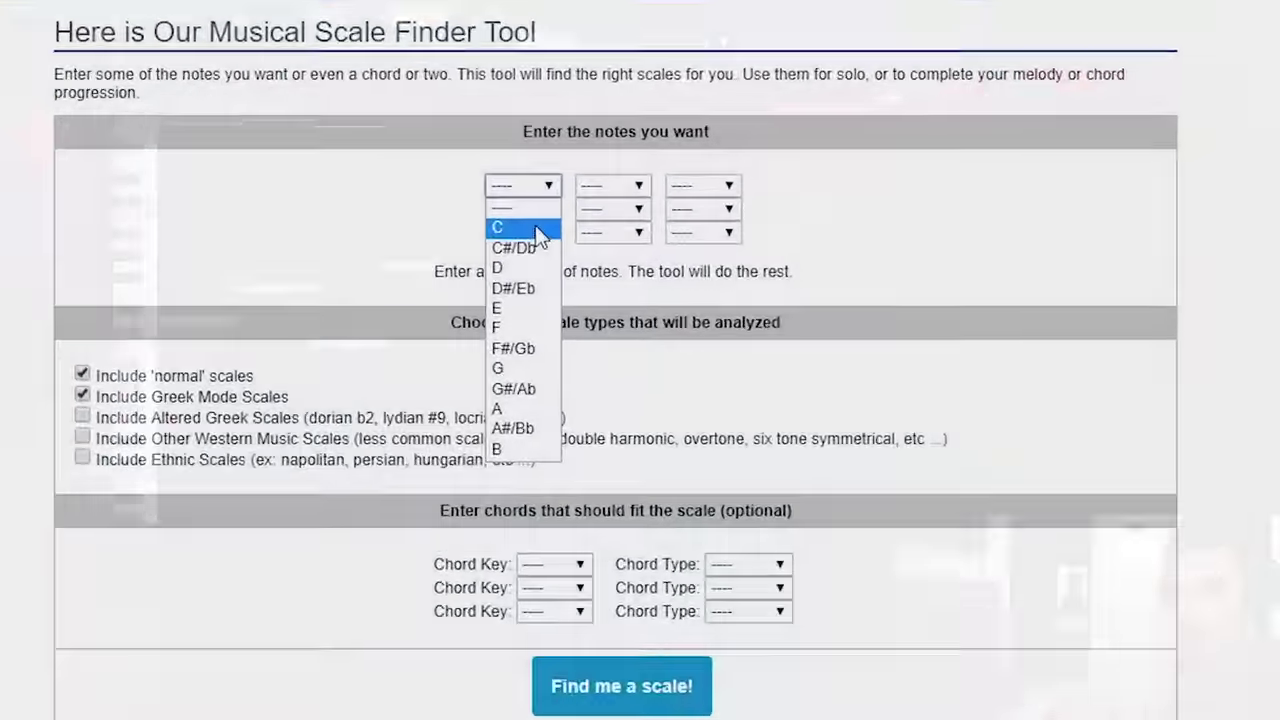
Enter C, D, G and F in the Scale Finder and search, getting C major first
left_click(500, 226)
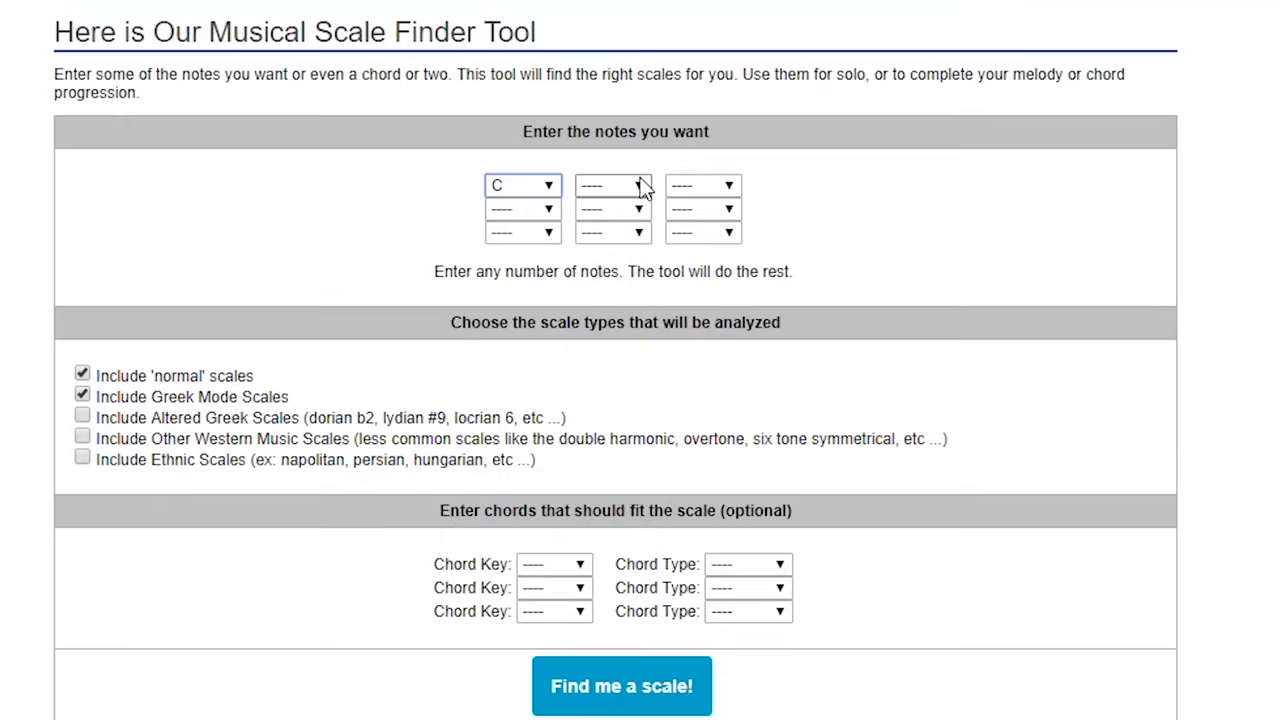
left_click(613, 185)
left_click(642, 270)
left_click(708, 186)
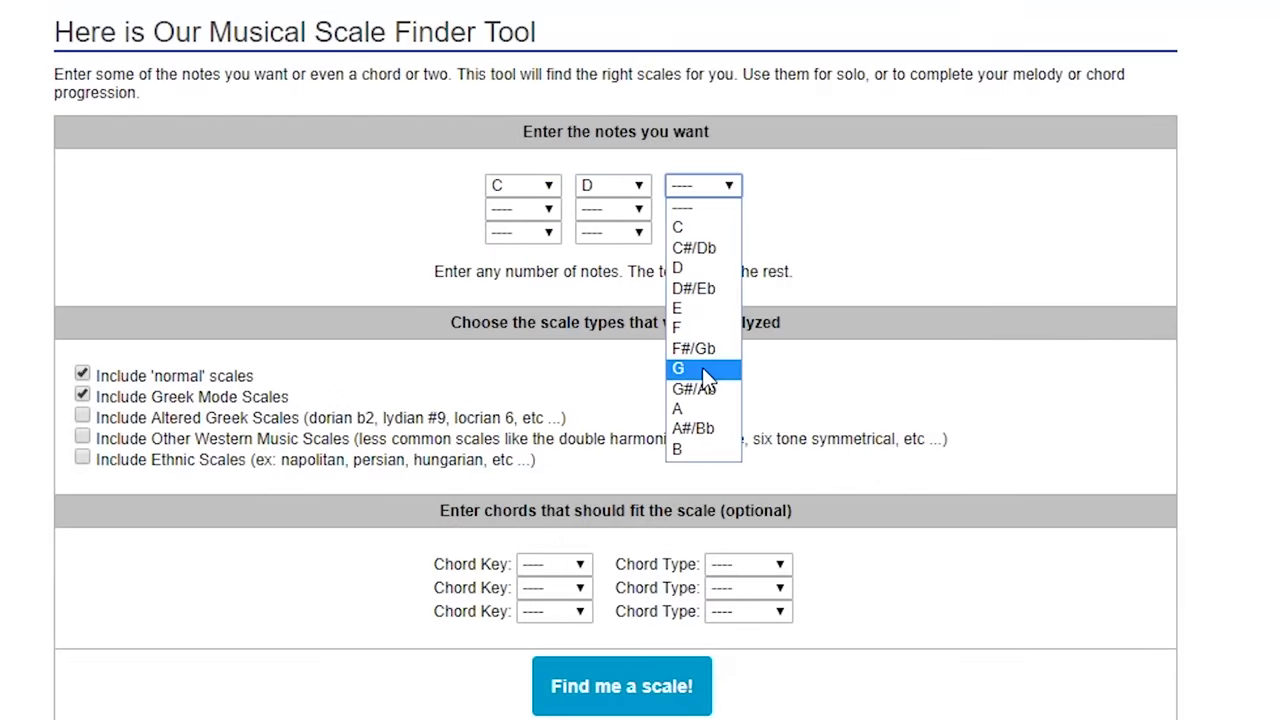
left_click(702, 368)
left_click(522, 208)
left_click(505, 352)
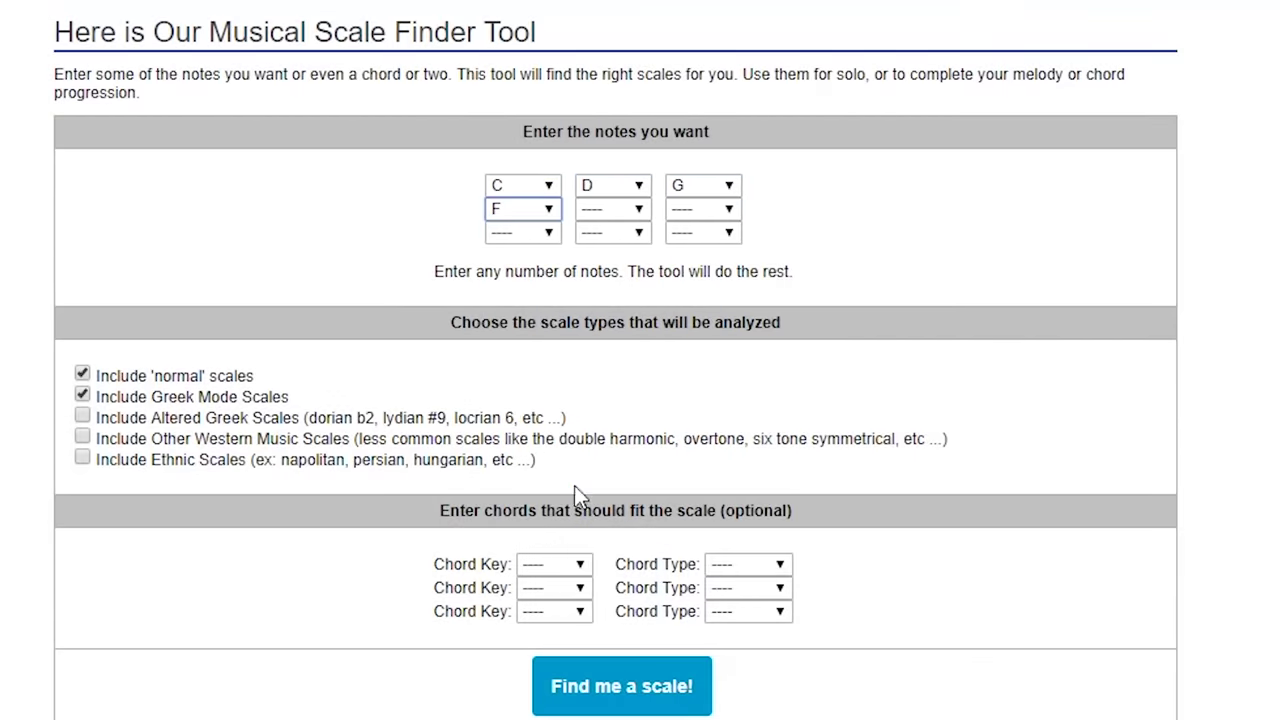
left_click(608, 700)
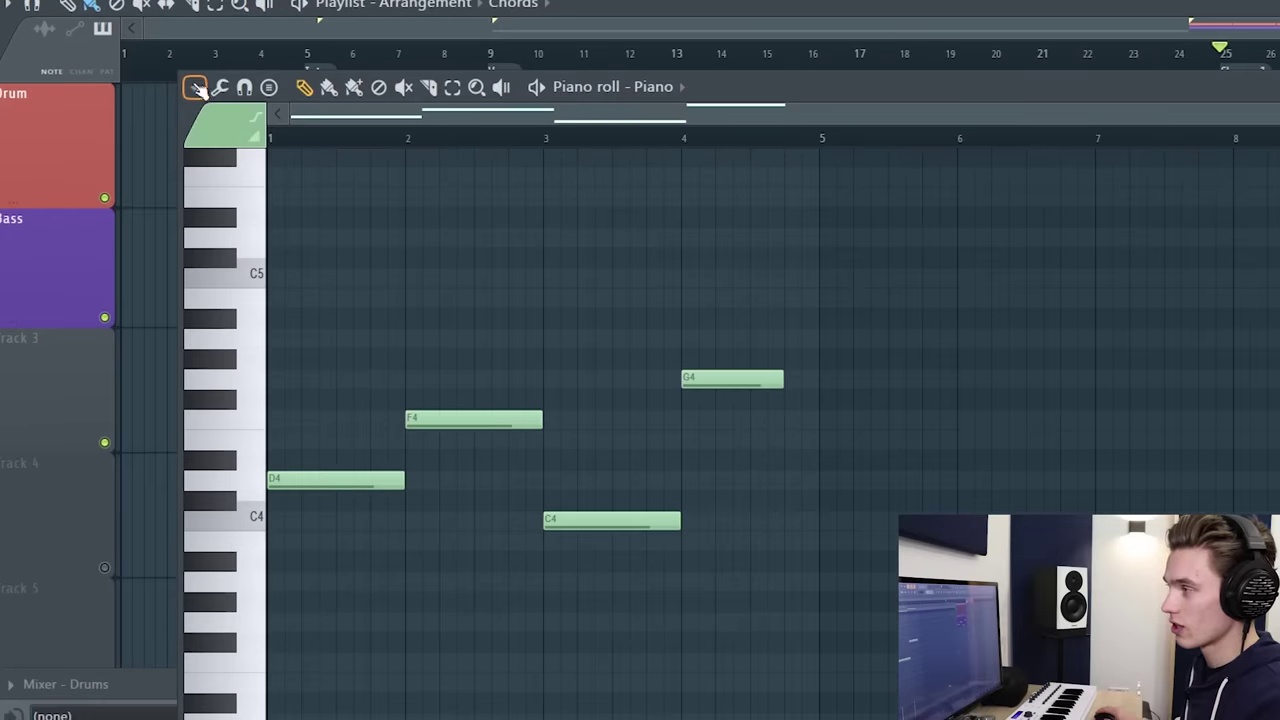
Turn on scale highlighting from Helpers, delete the D4 note at bar 1, and show the chord stamps
left_click(124, 107)
mouse_move(257, 214)
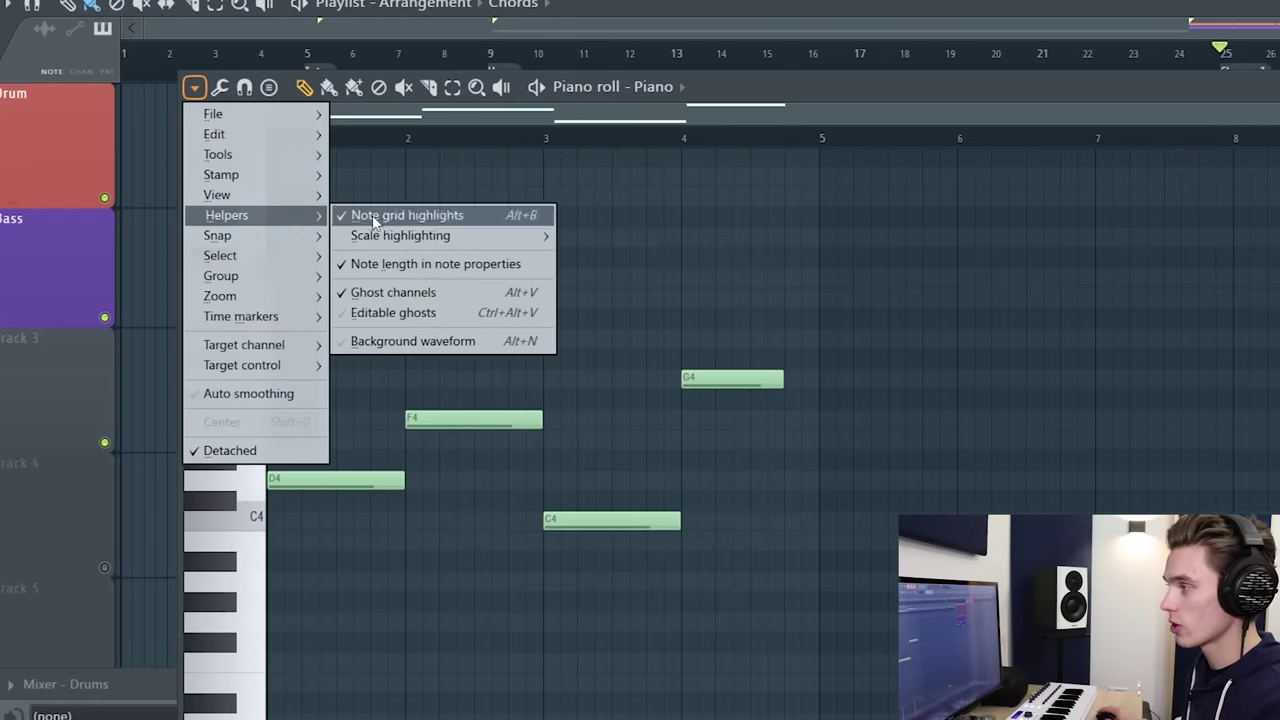
mouse_move(440, 245)
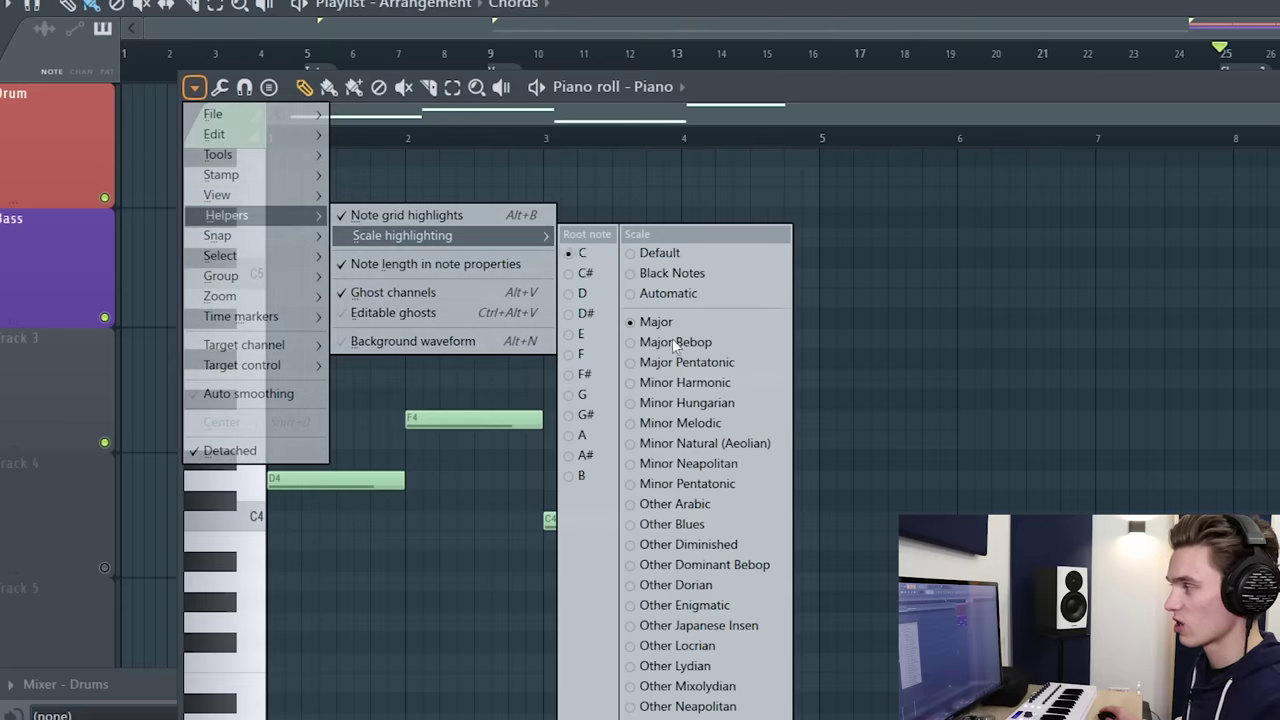
left_click(672, 273)
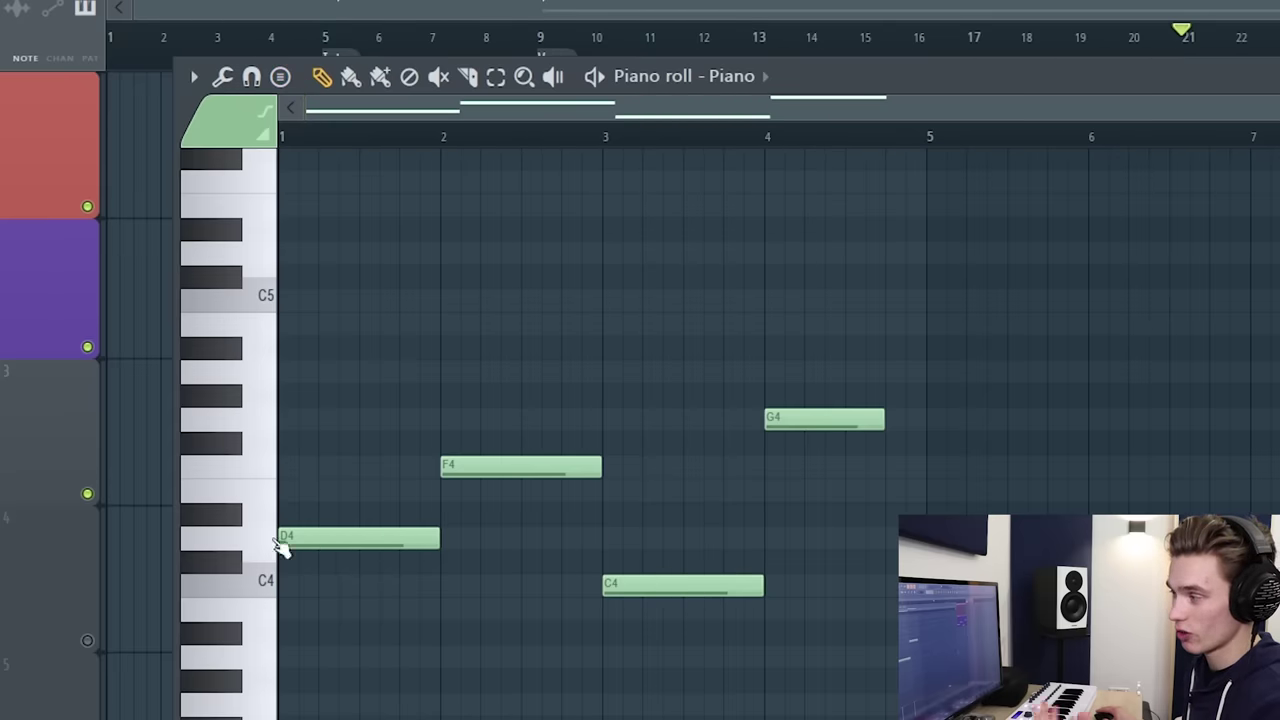
right_click(361, 524)
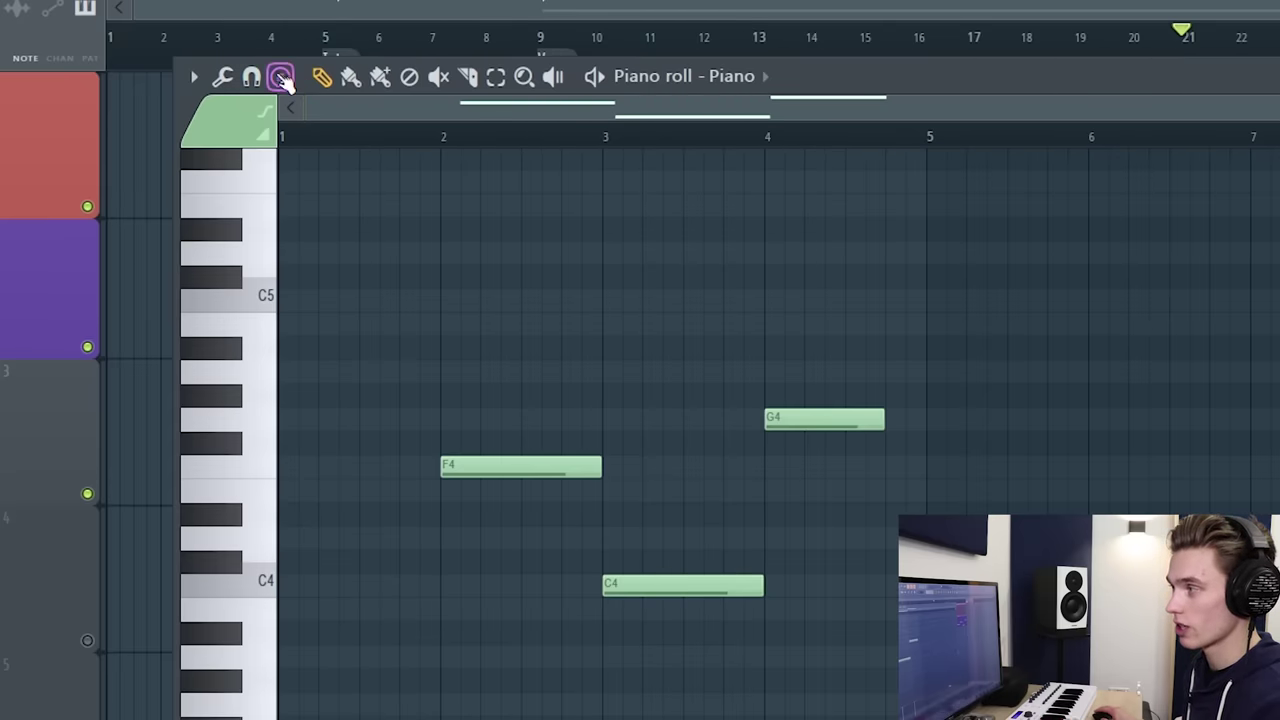
left_click(280, 77)
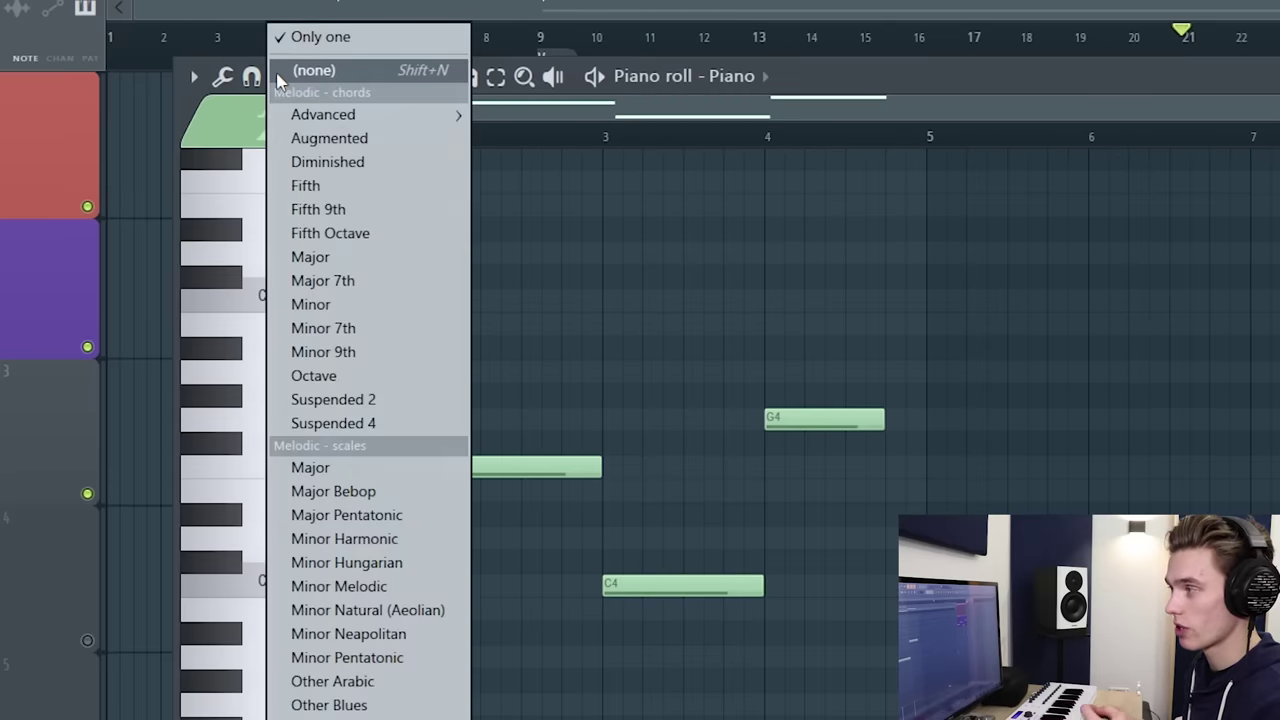
Stamp a D minor chord on bar 1 and play it back
left_click(352, 314)
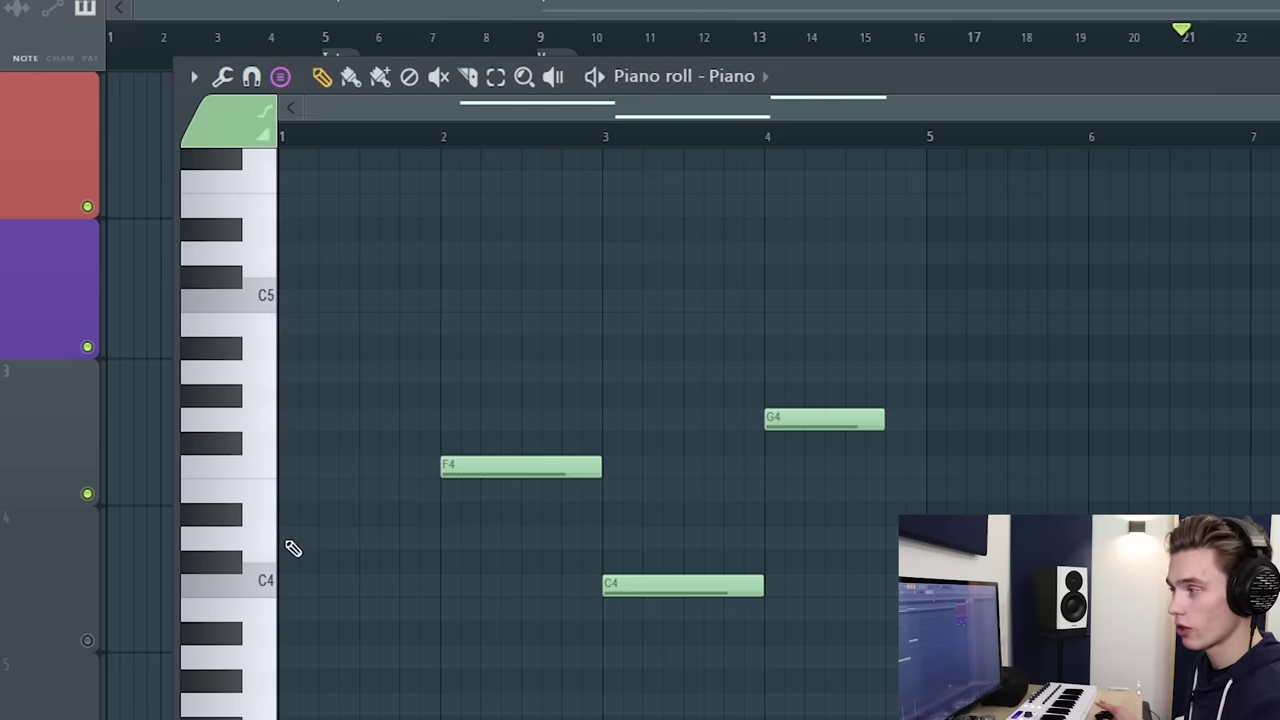
left_click(288, 540)
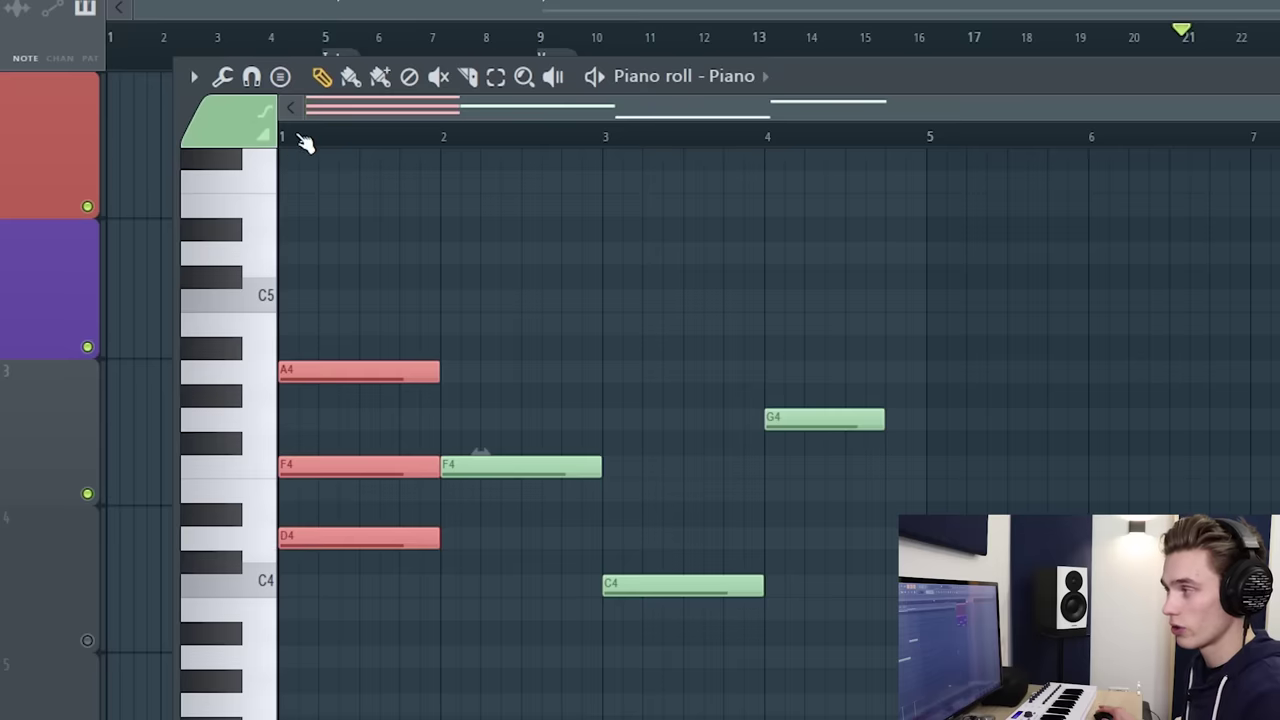
key("space")
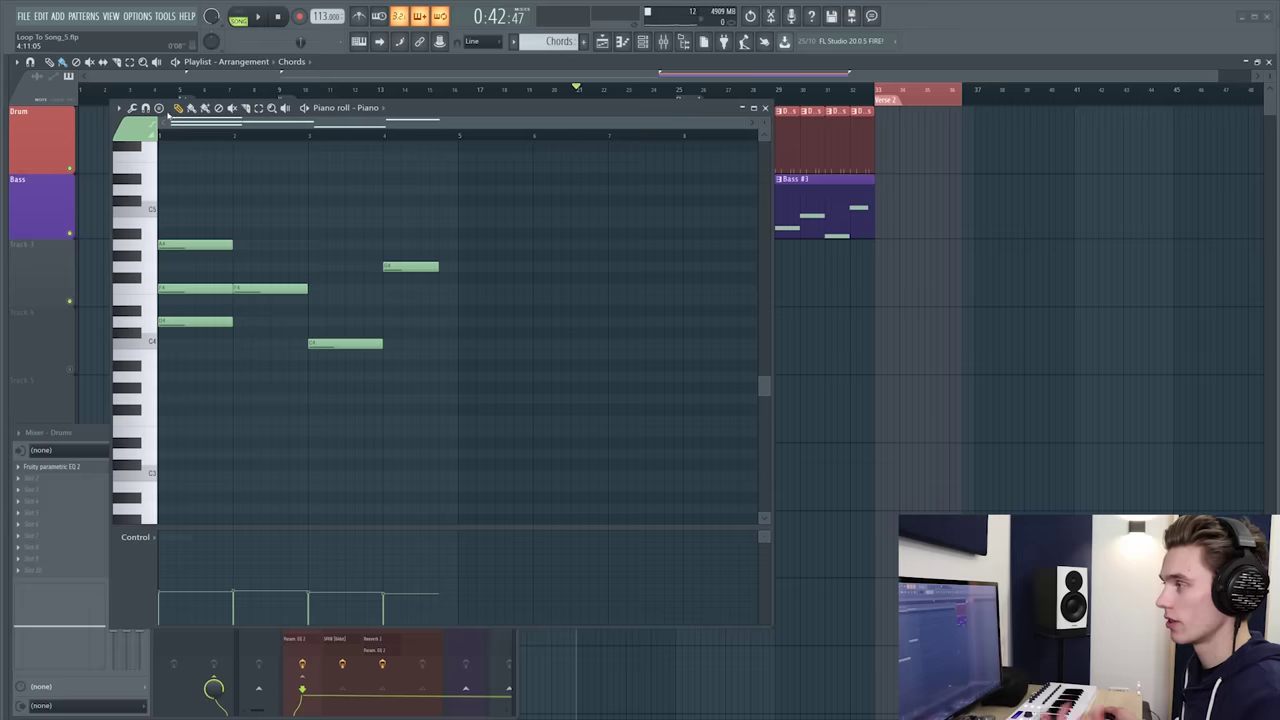
Switch the stamp to Major, stamp an F major chord on bar 2, and play it
left_click(350, 76)
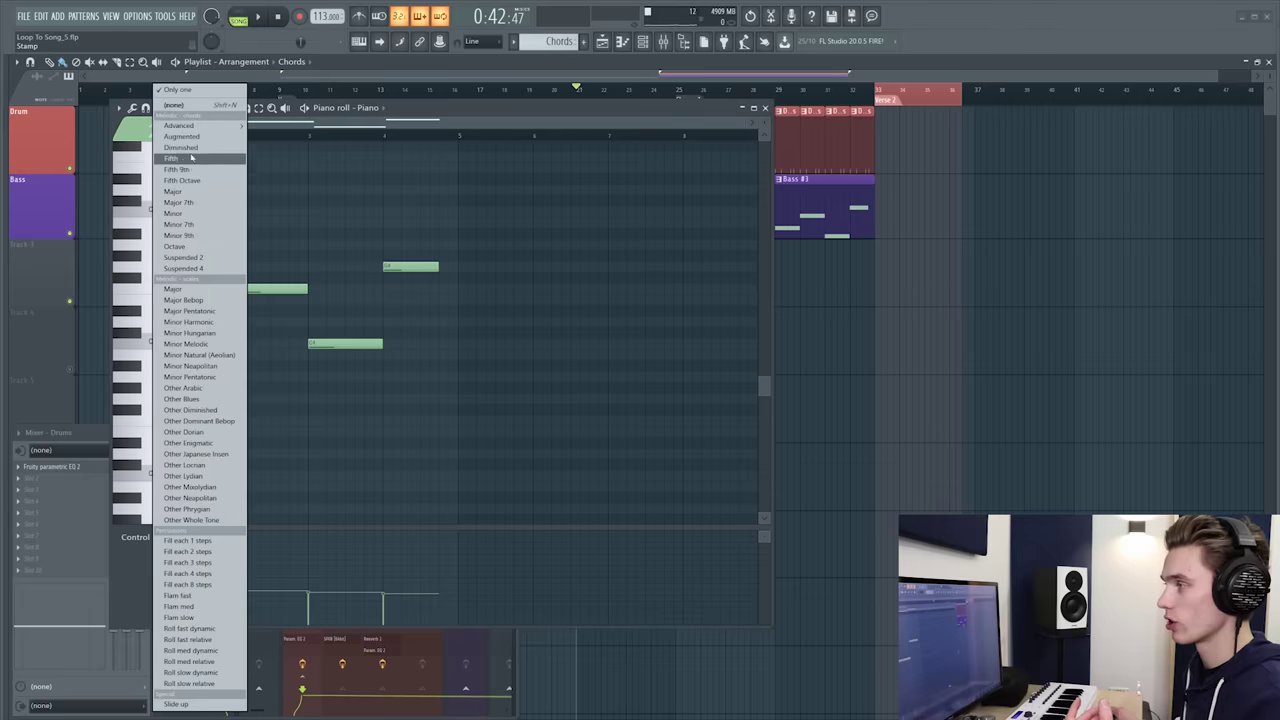
left_click(199, 194)
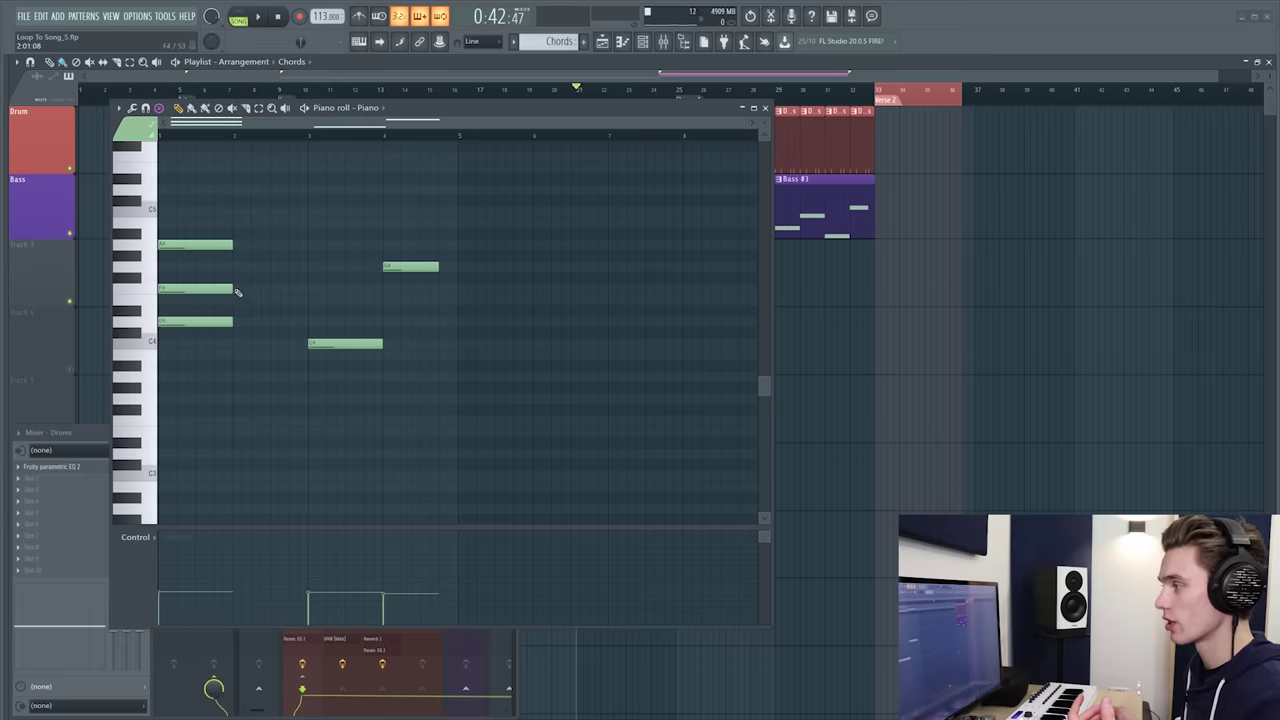
left_click(237, 291)
key("space")
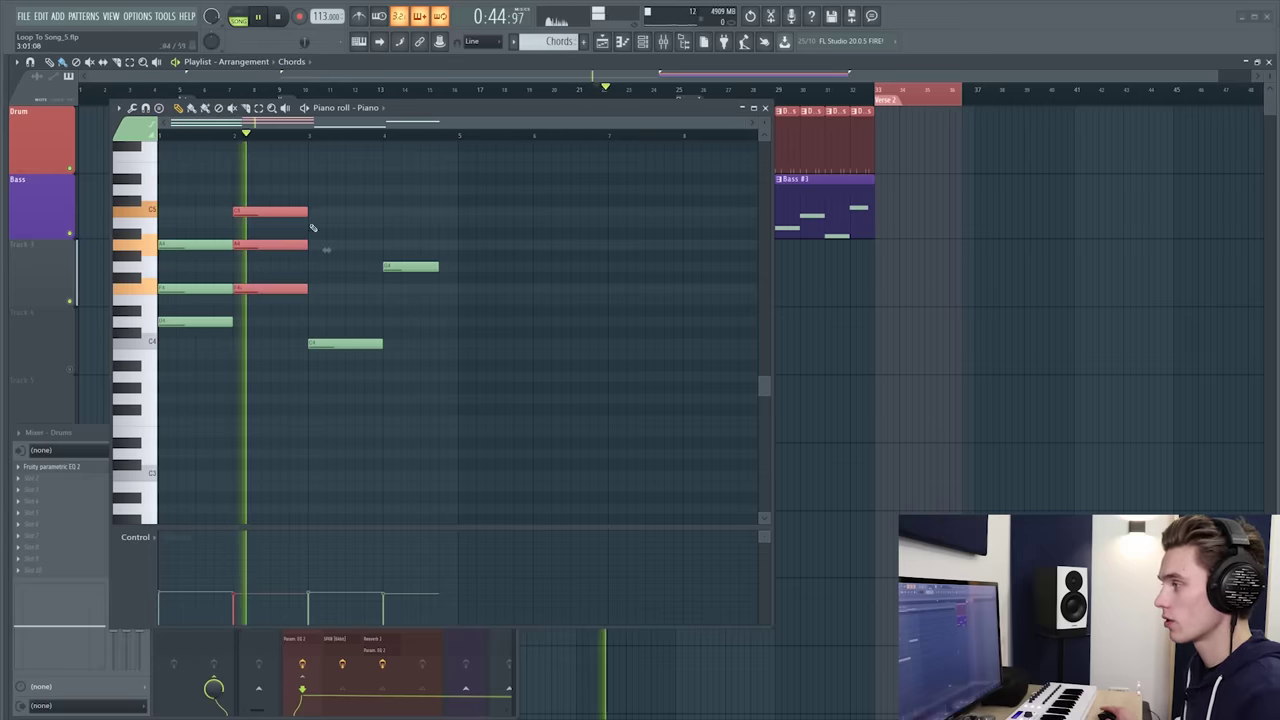
key("space")
Stamp a major chord on the G4 note, delete a stray note, and reopen the Chords pattern
left_click(157, 107)
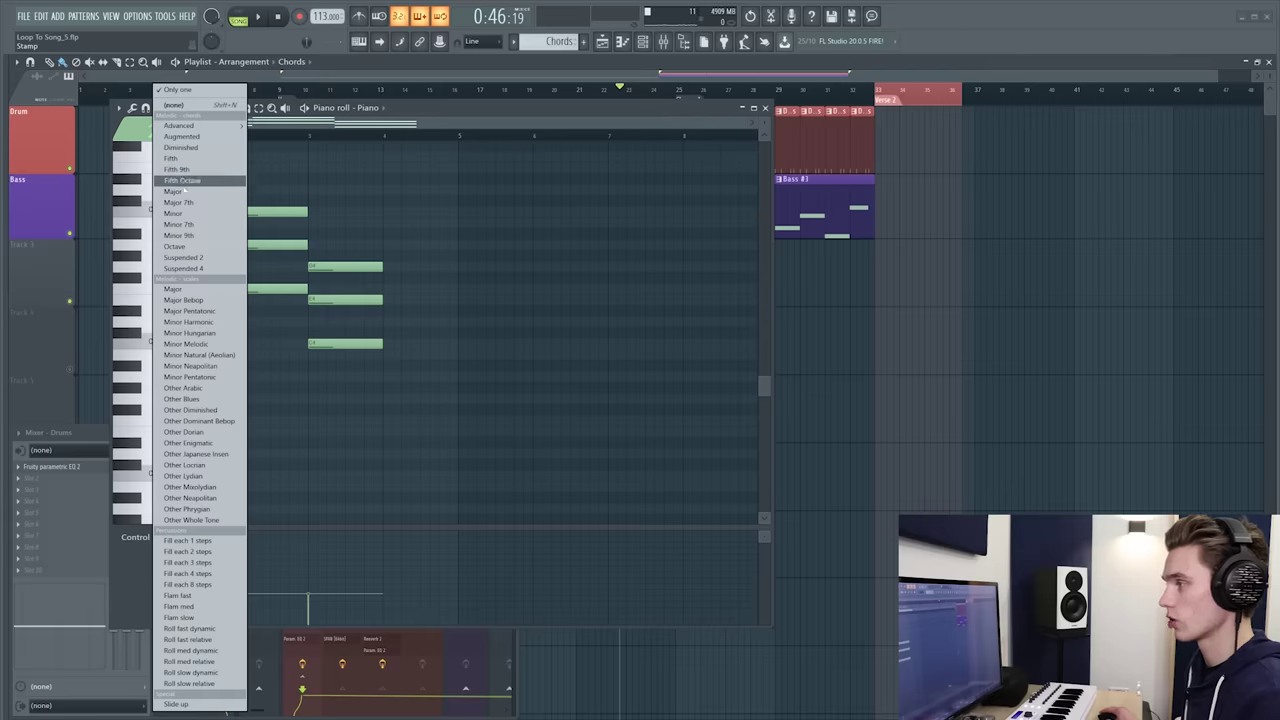
left_click(180, 191)
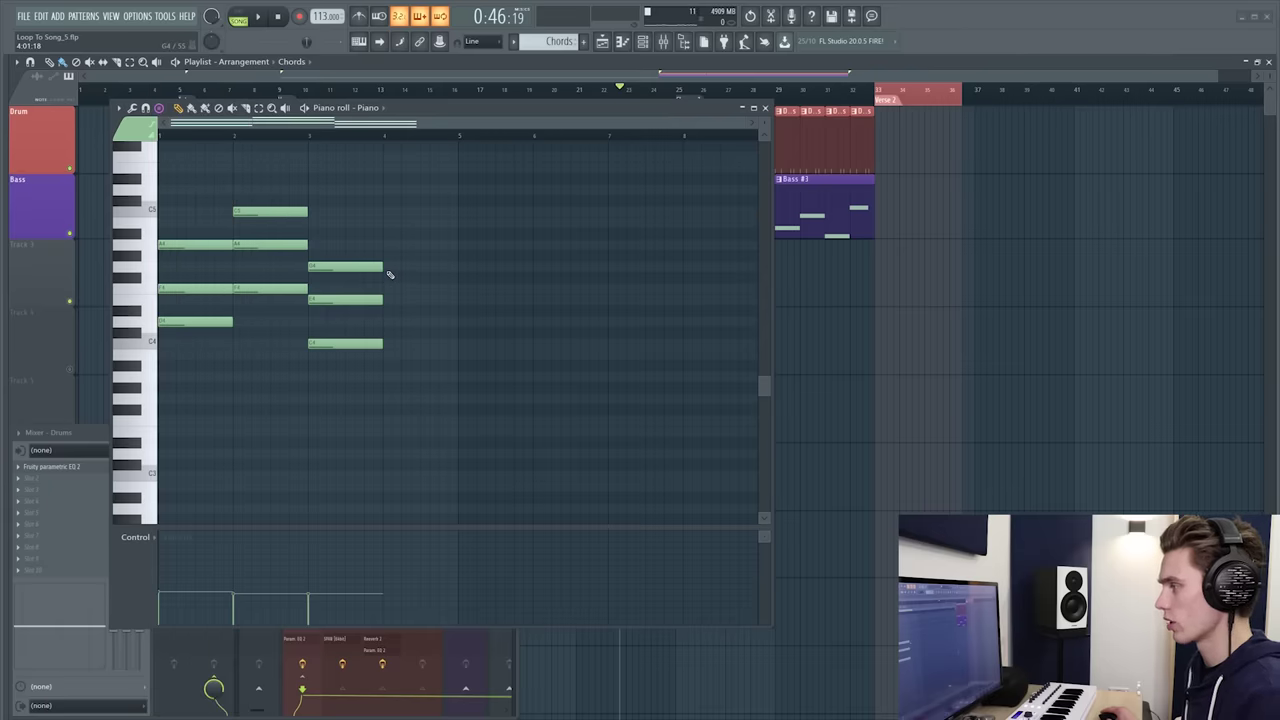
left_click(389, 268)
key("space")
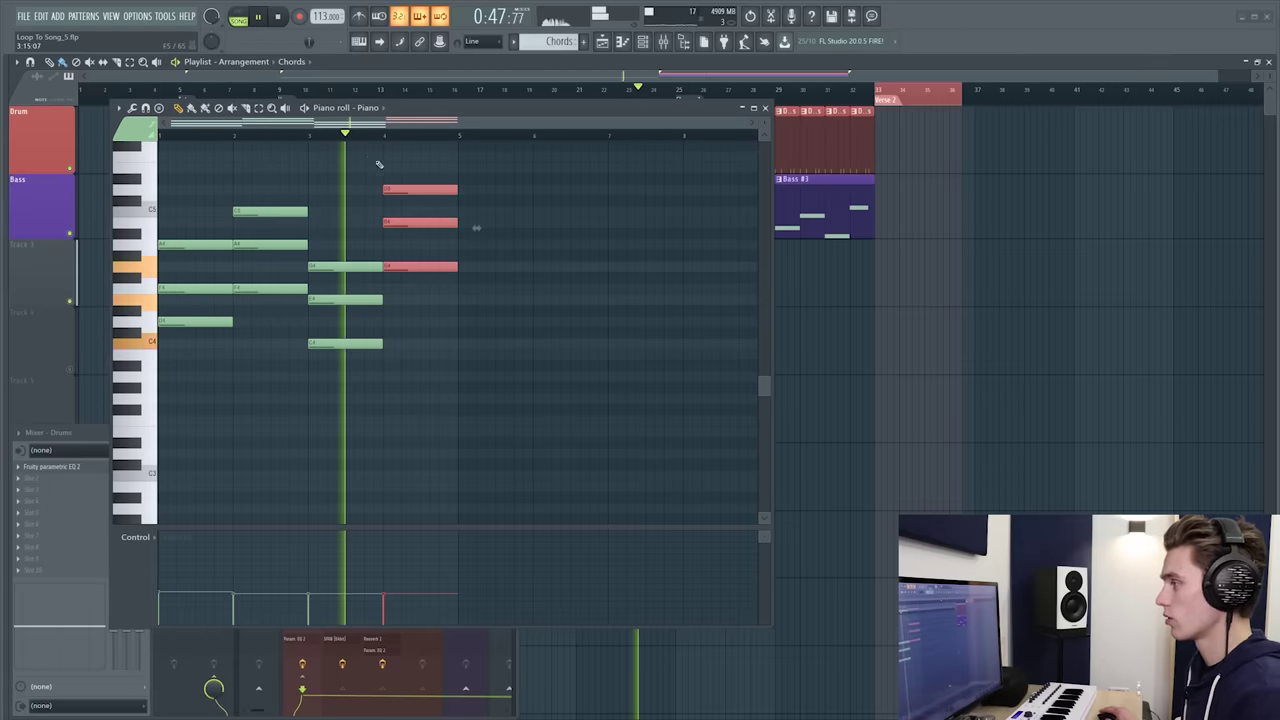
left_click(480, 331)
right_click(514, 320)
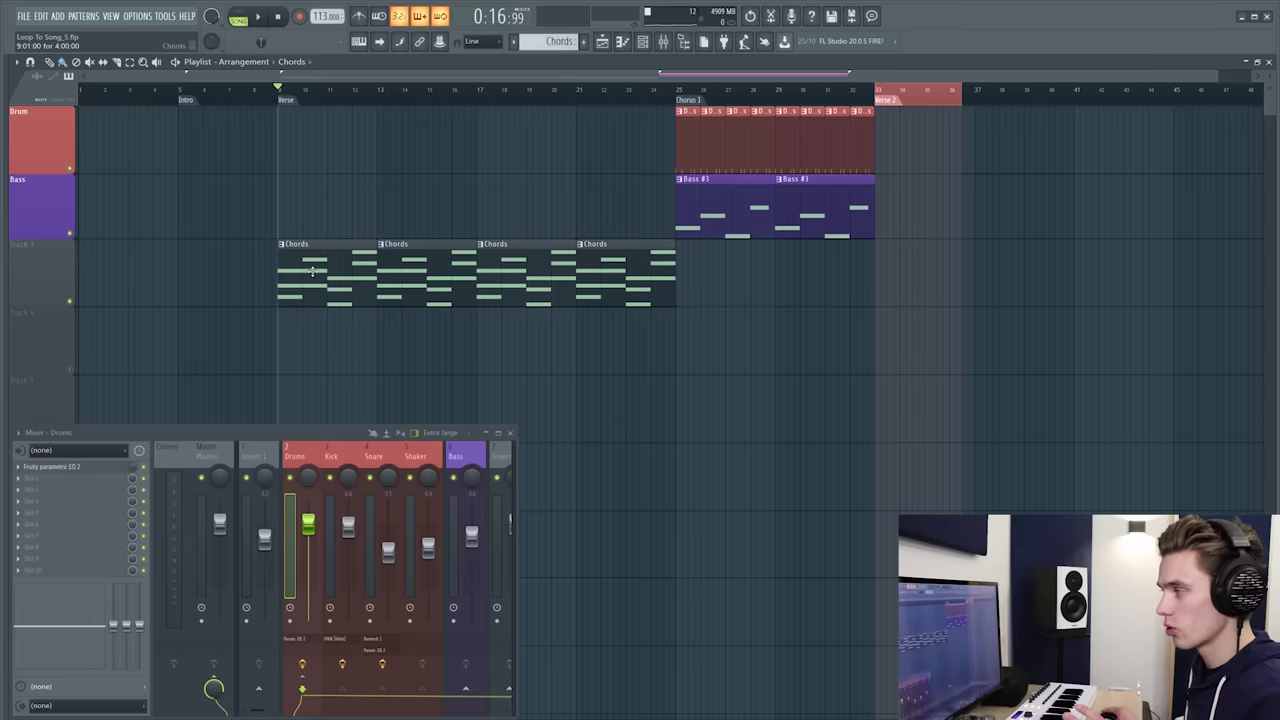
double_click(312, 270)
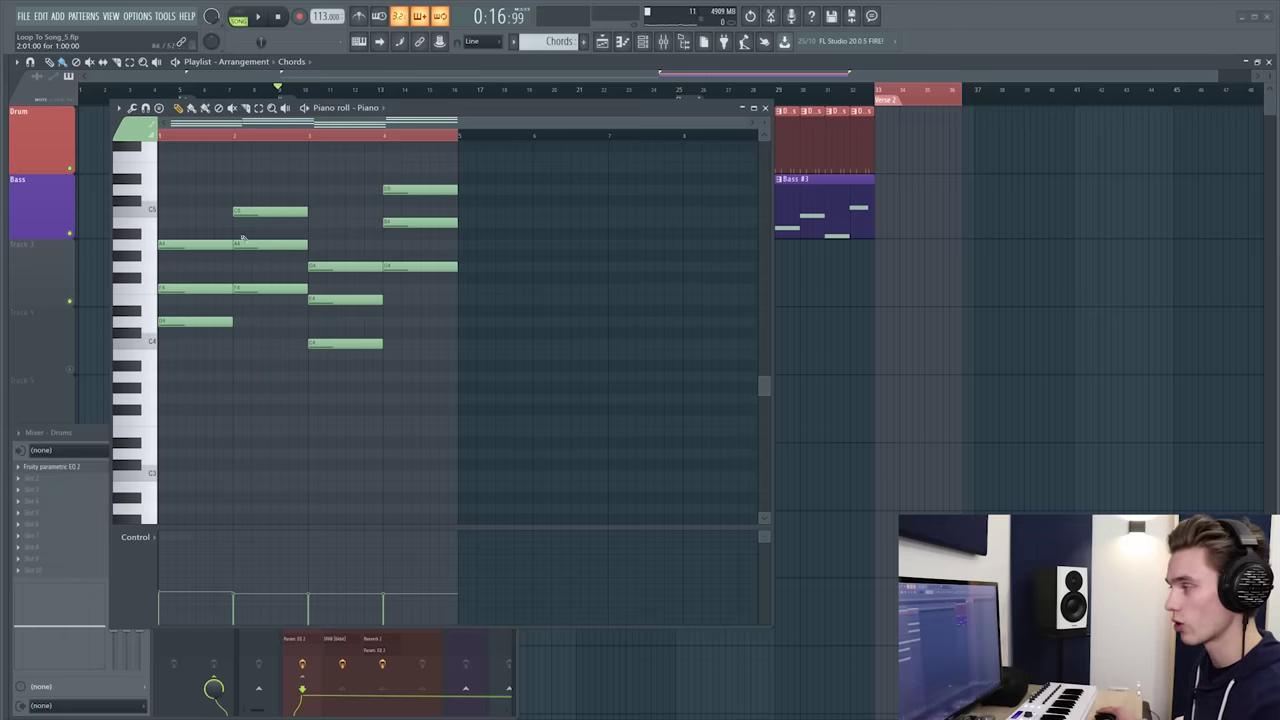
Close the note editor and the Signal Airy Looping Piano window to return to the Chords clips
key("F7")
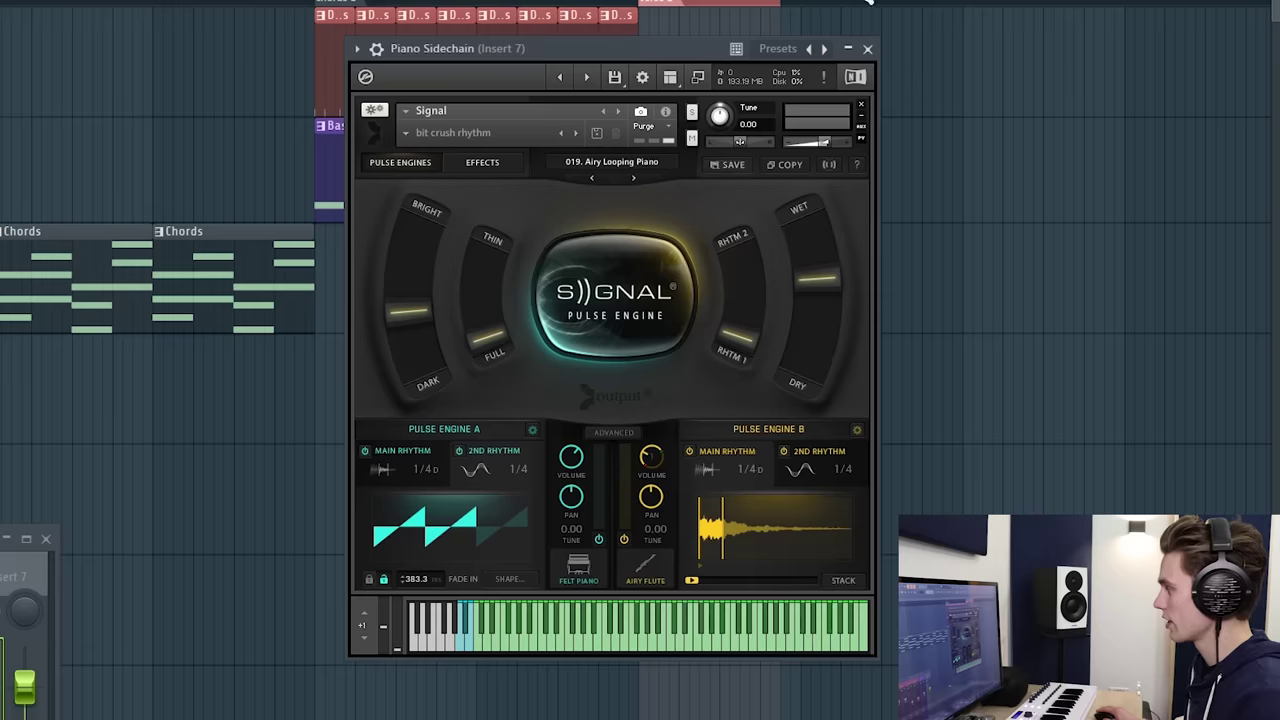
left_click(868, 49)
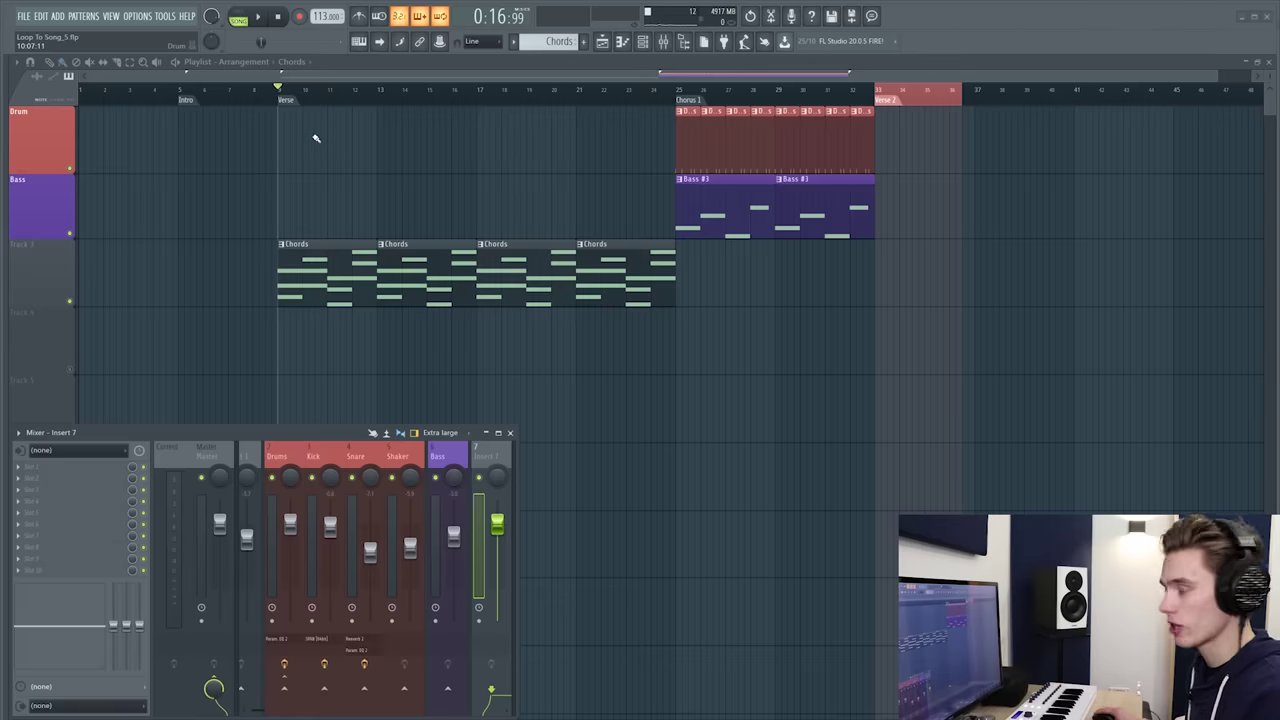
Play from the Verse, clear stray Chords clips from Bass and Track 5, then stop playback at bar 9
key("space")
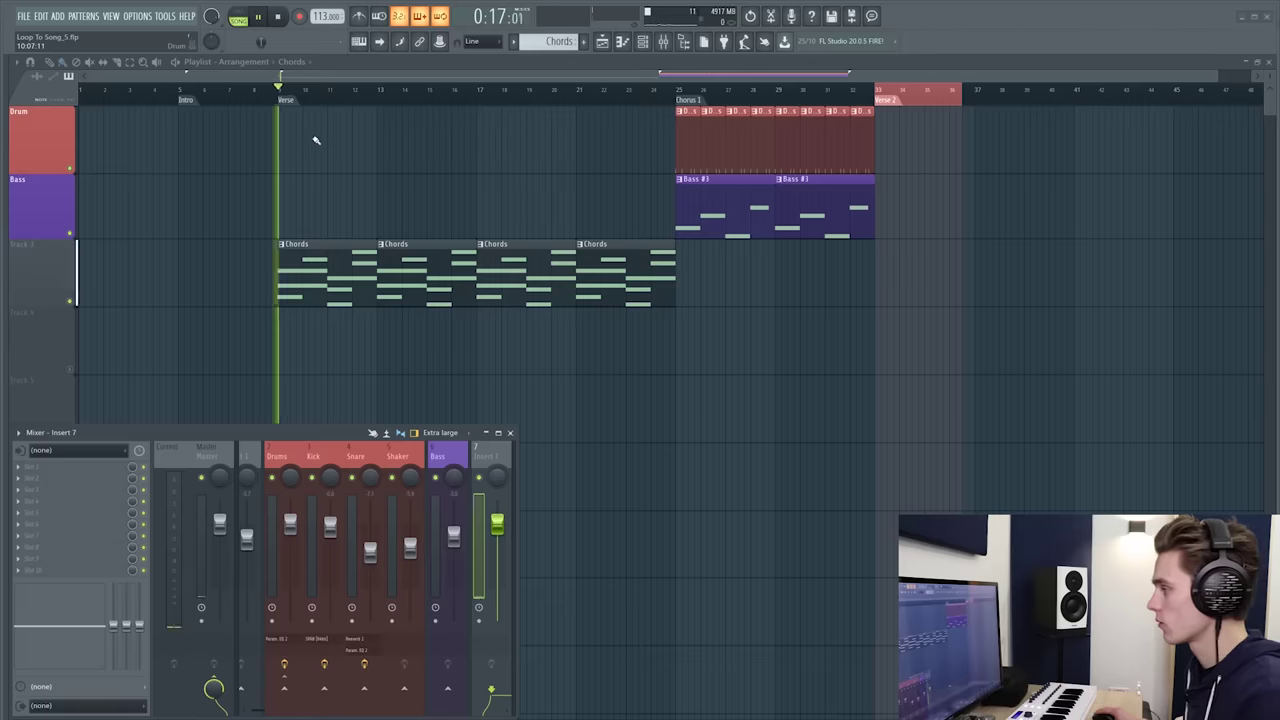
left_click(443, 206)
right_click(494, 178)
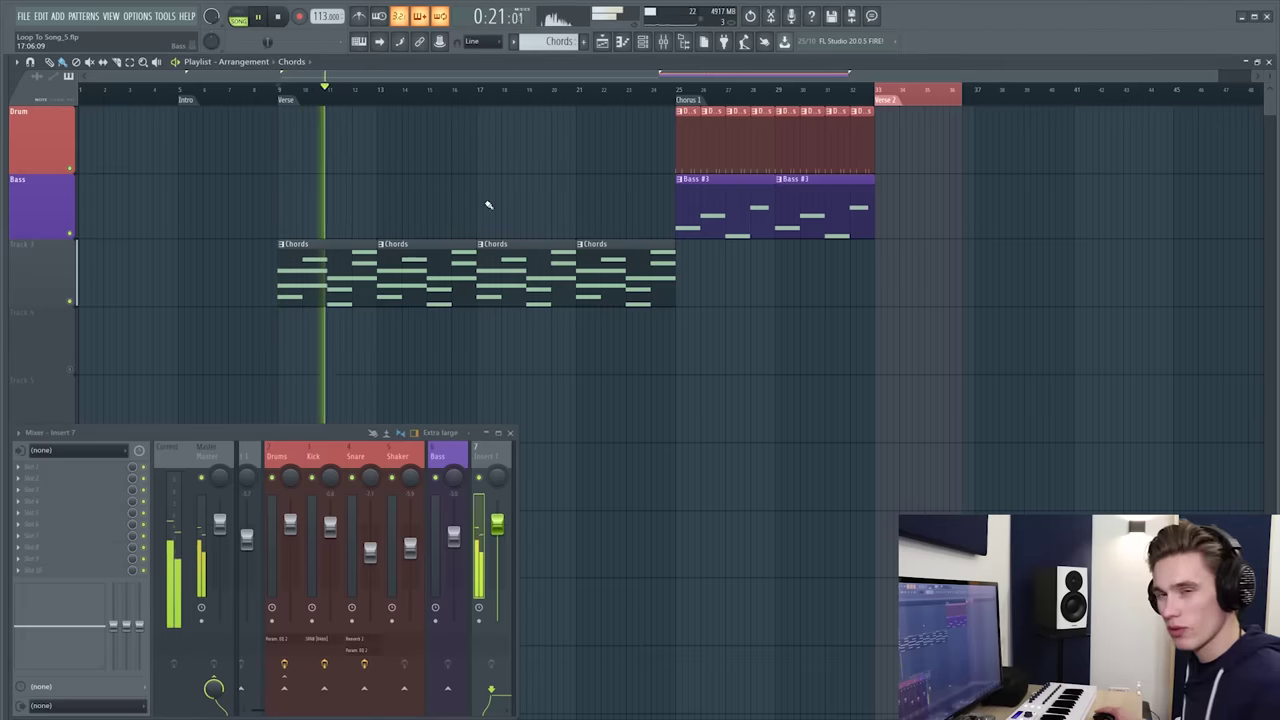
left_click(401, 379)
right_click(435, 379)
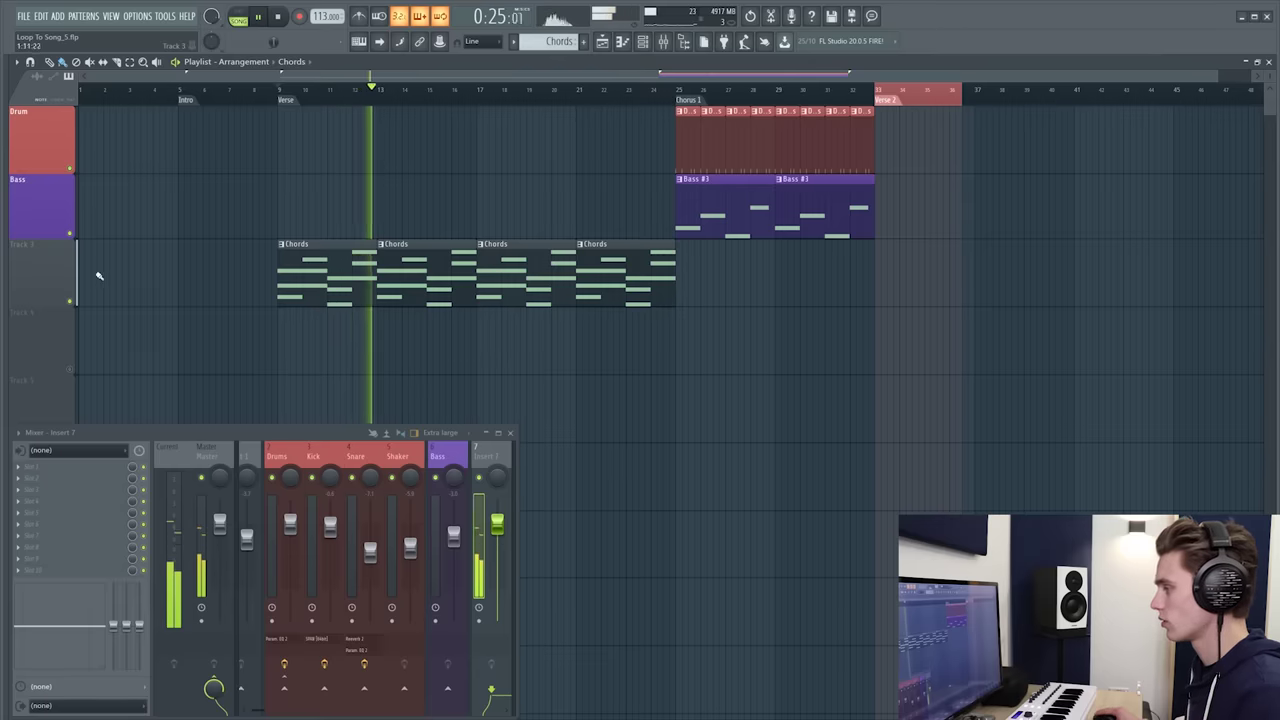
key("space")
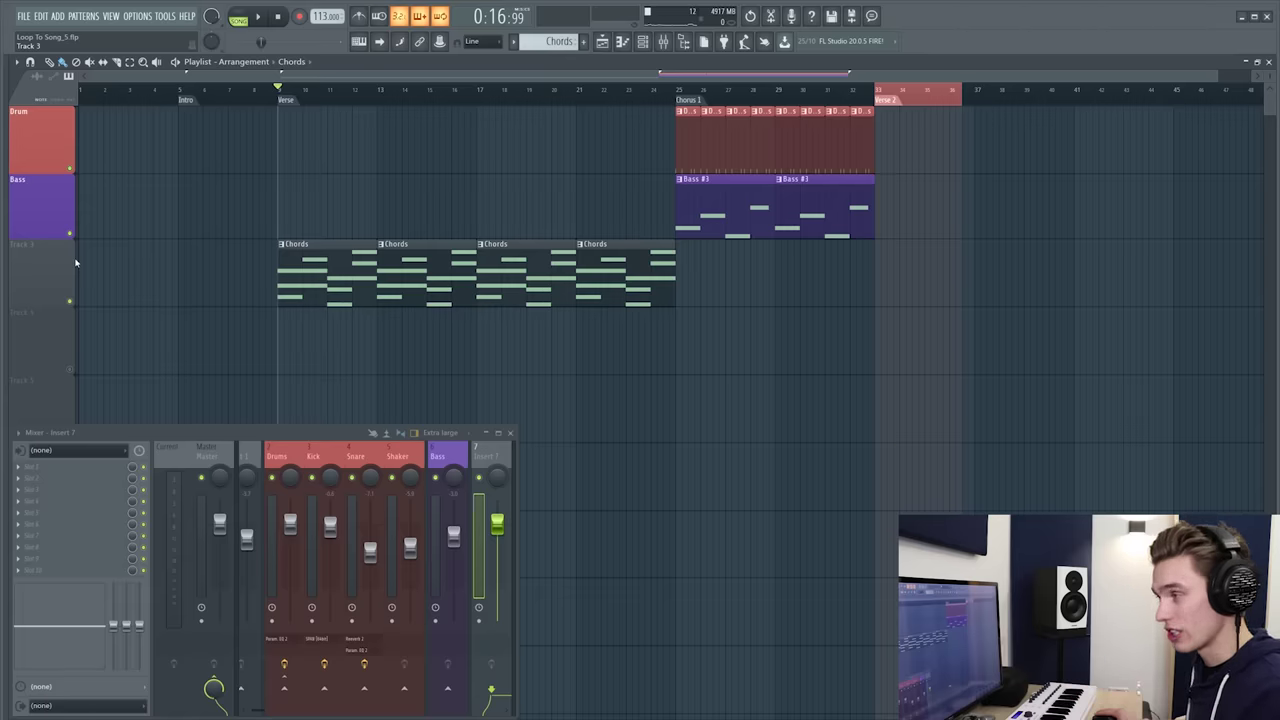
right_click(54, 240)
Rename Track 3 to Piano, colour it blue, and rename its clips Piano
left_click(85, 243)
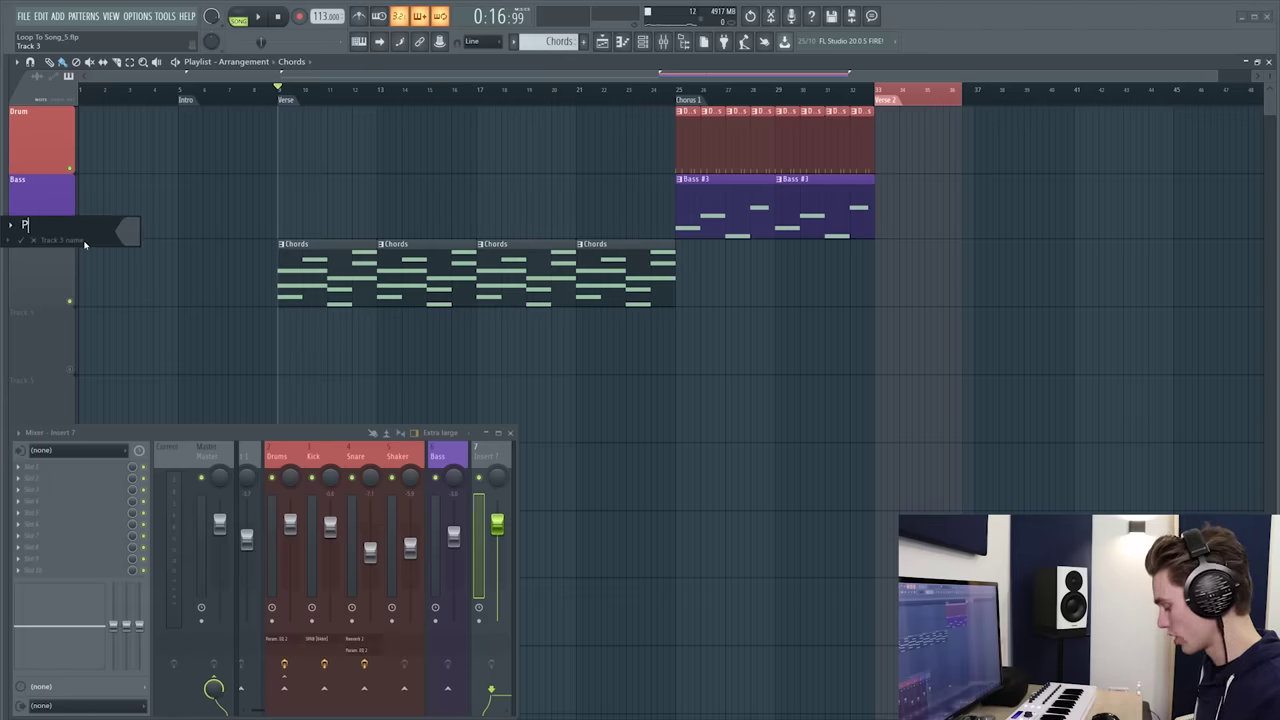
left_click(130, 233)
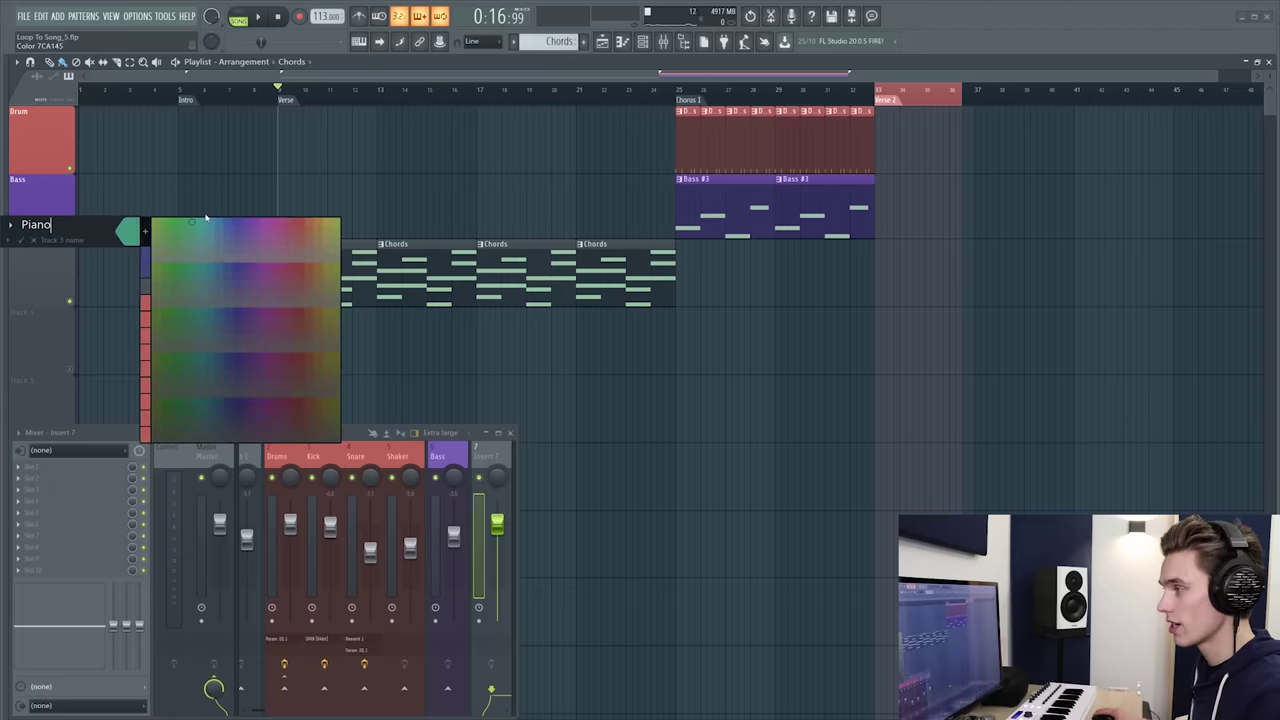
left_click(238, 225)
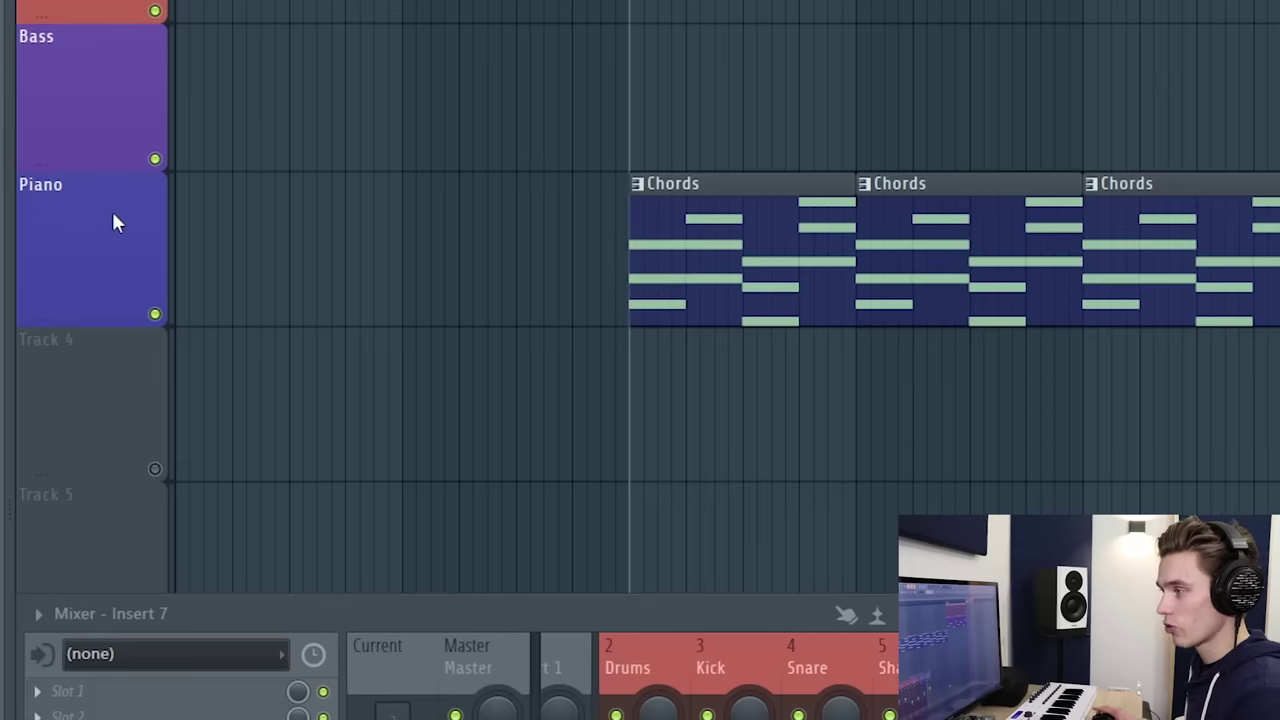
right_click(50, 257)
left_click(241, 285)
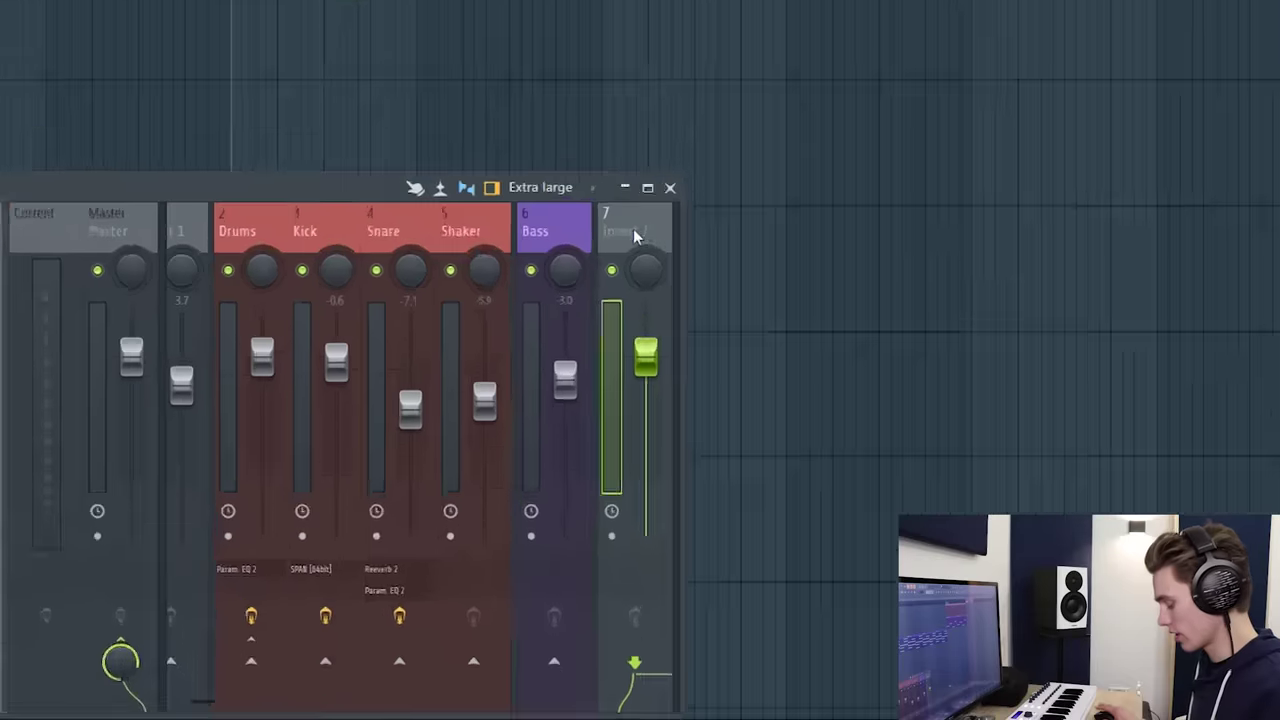
Link the Piano channel to mixer insert 7 (Piano Sidechain) and widen the mixer view
key("ctrl+l")
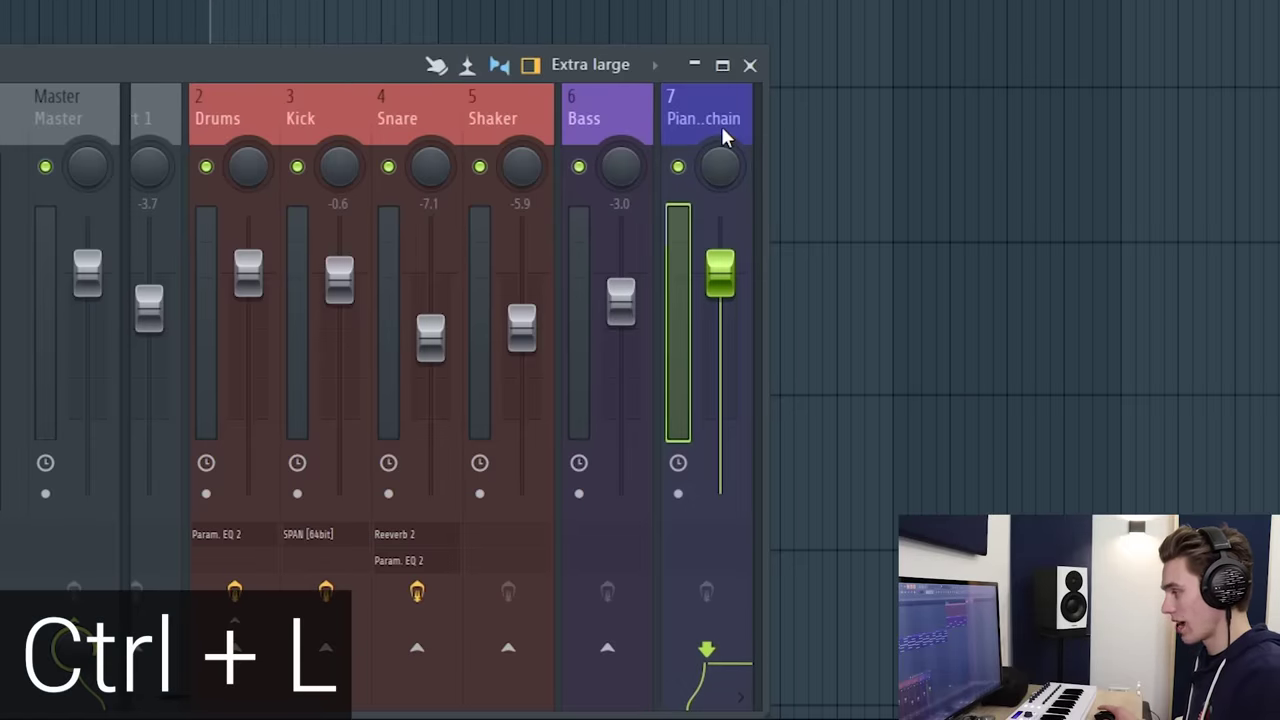
left_click_drag(767, 128, 835, 123)
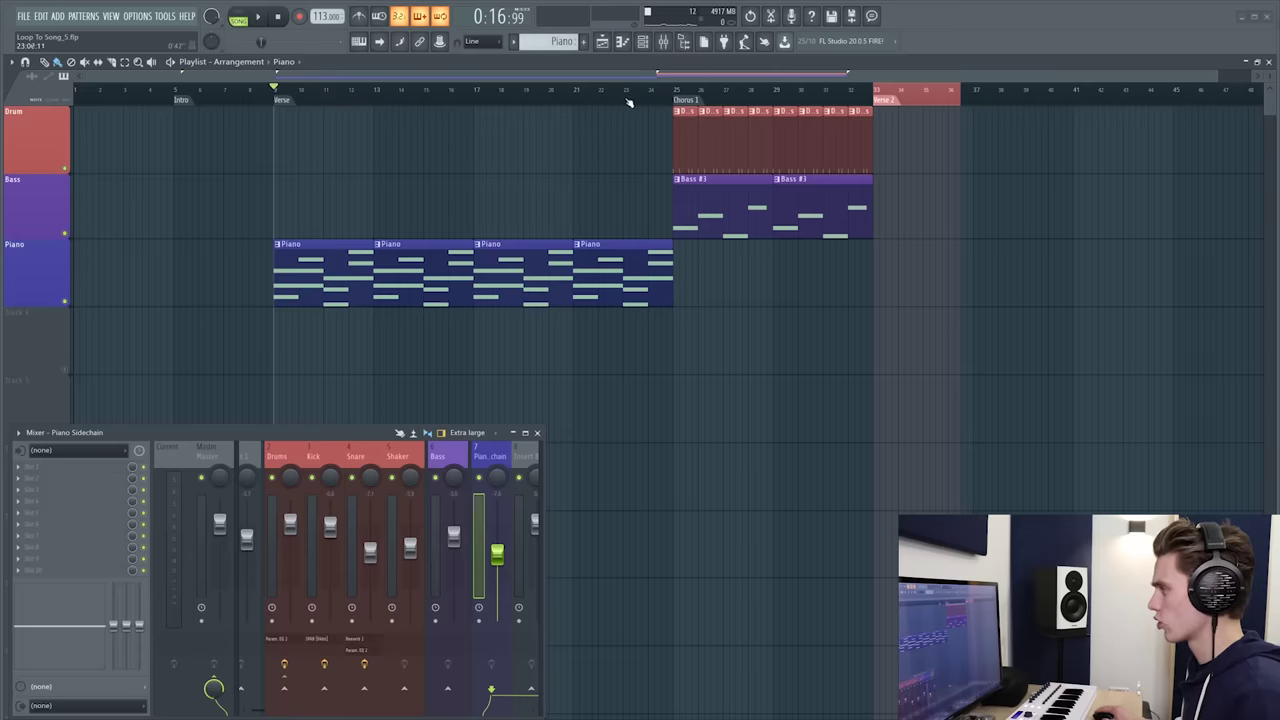
left_click_drag(629, 100, 624, 94)
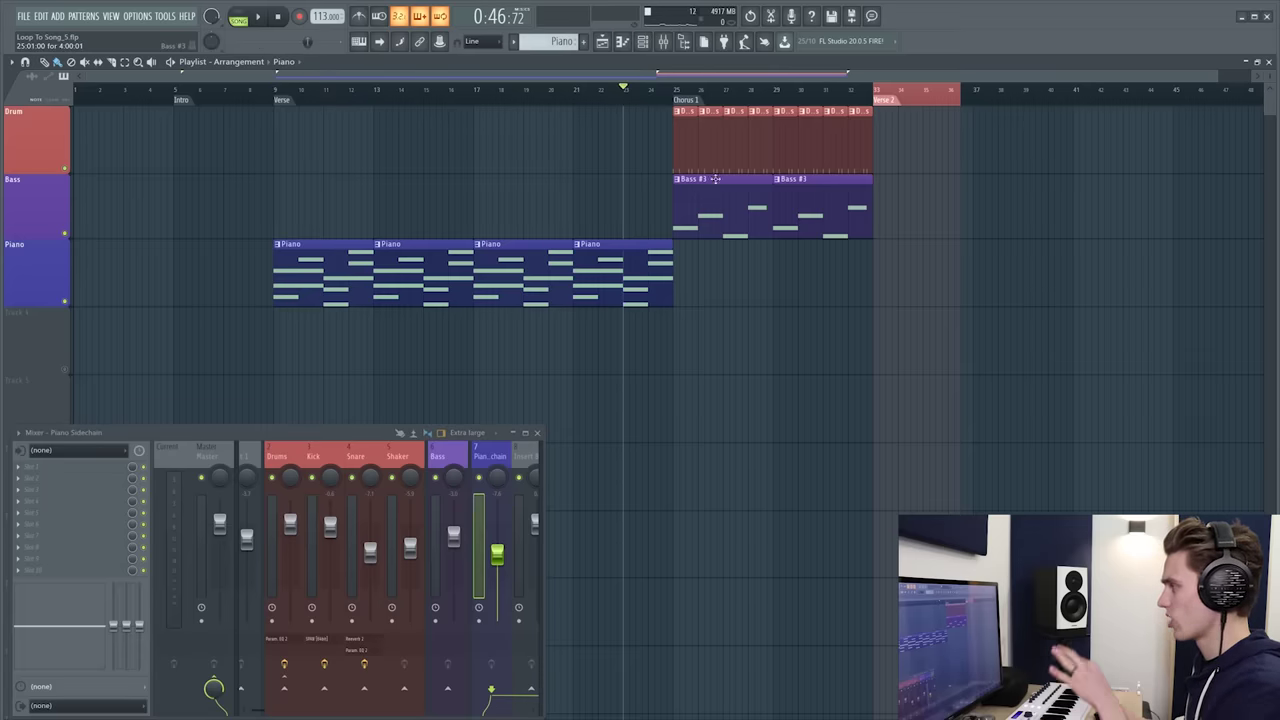
Audition from bar 21 into Chorus 1 and lower the Piano Sidechain insert fader
left_click(675, 91)
key("space")
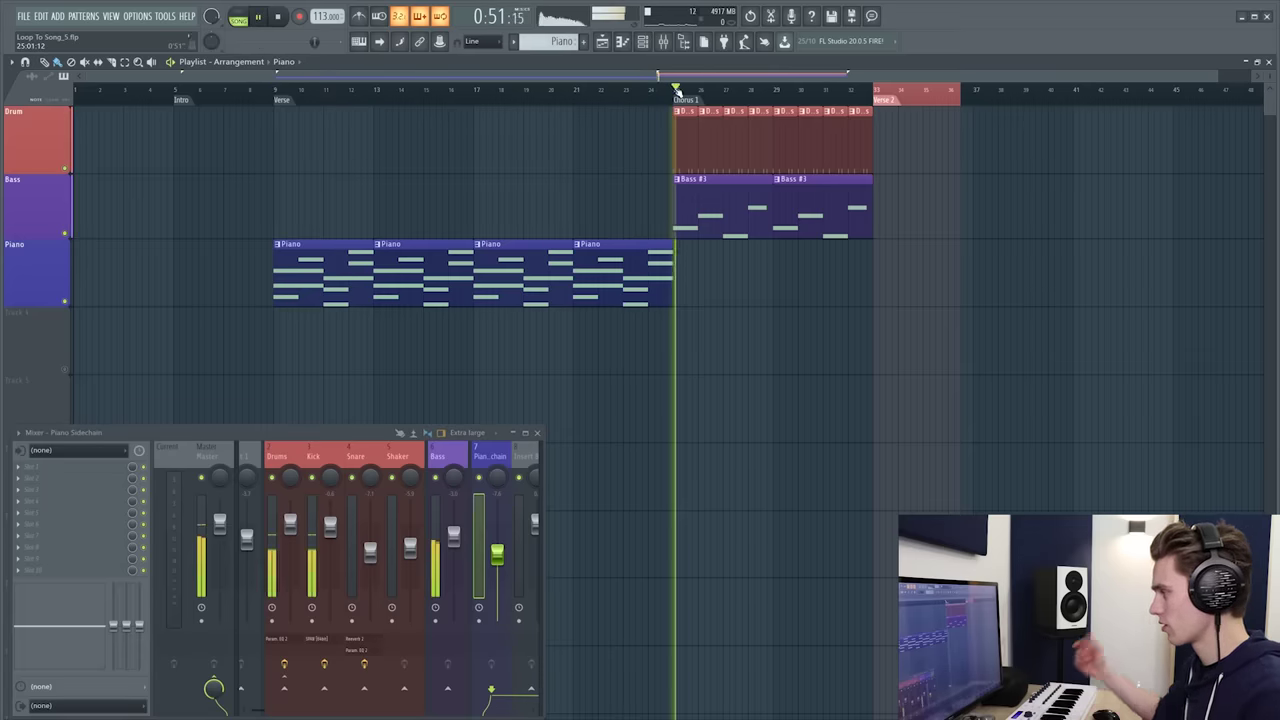
key("space")
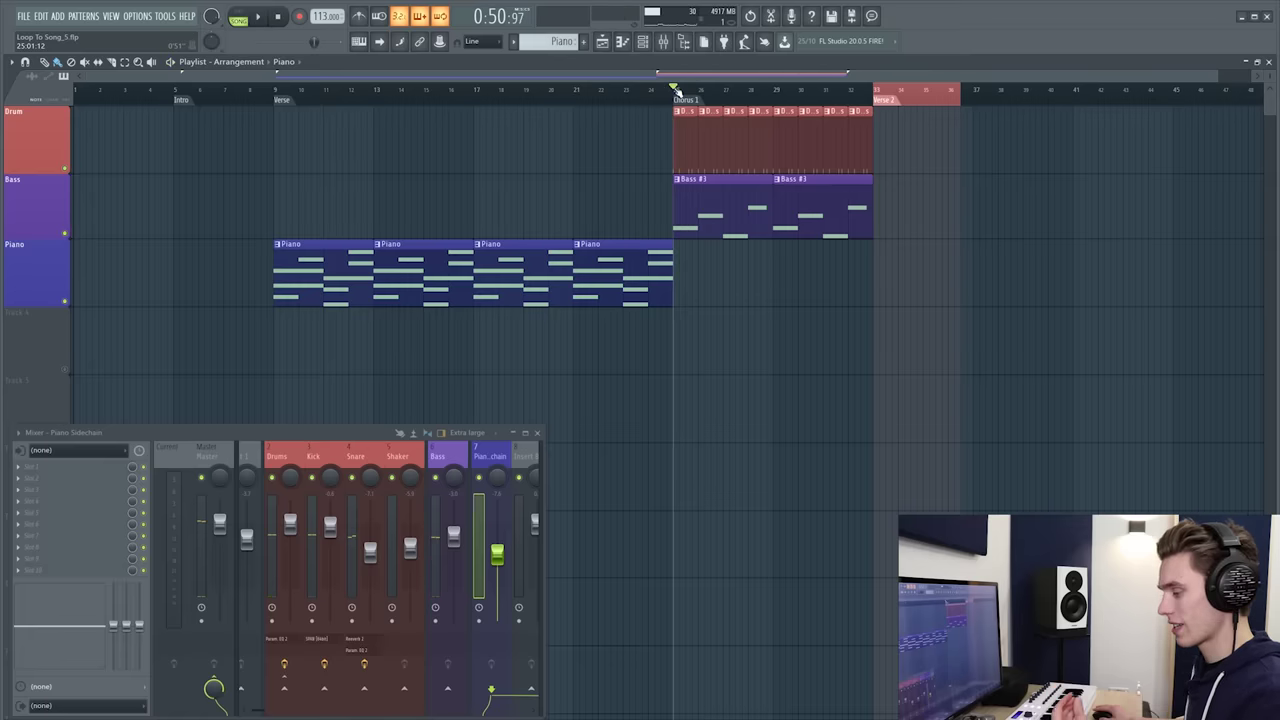
left_click(537, 95)
left_click(575, 94)
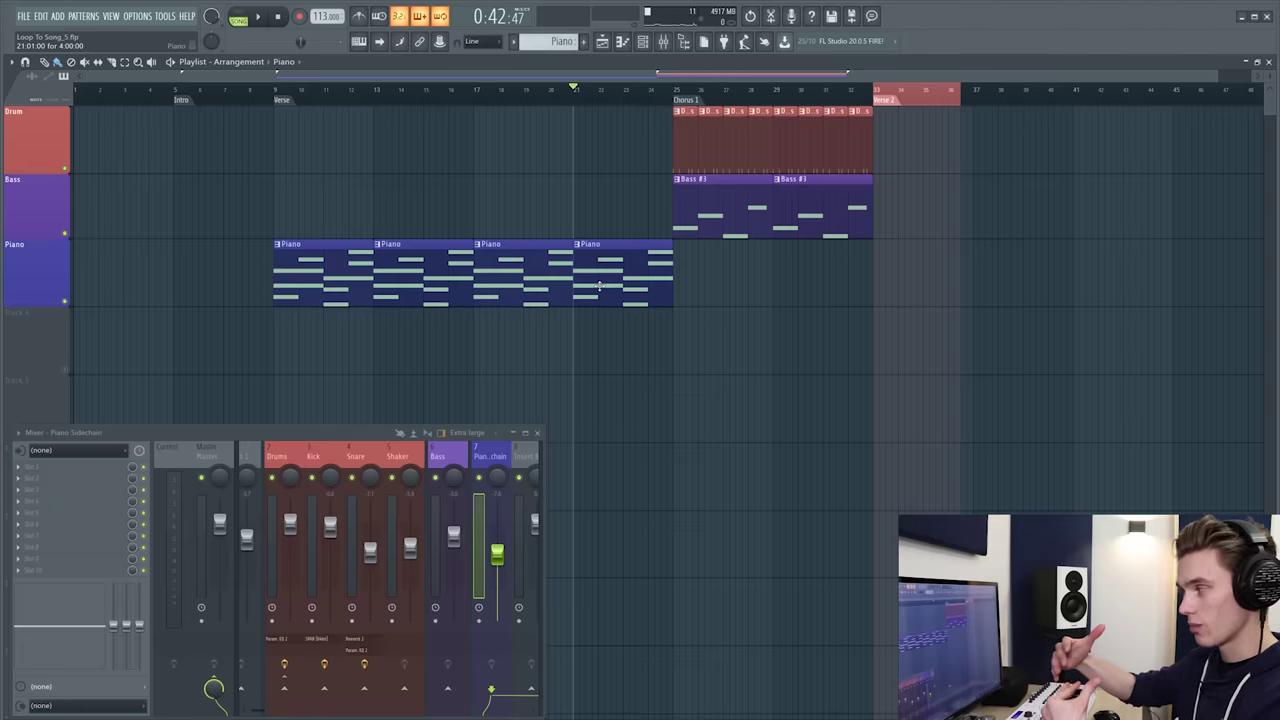
key("space")
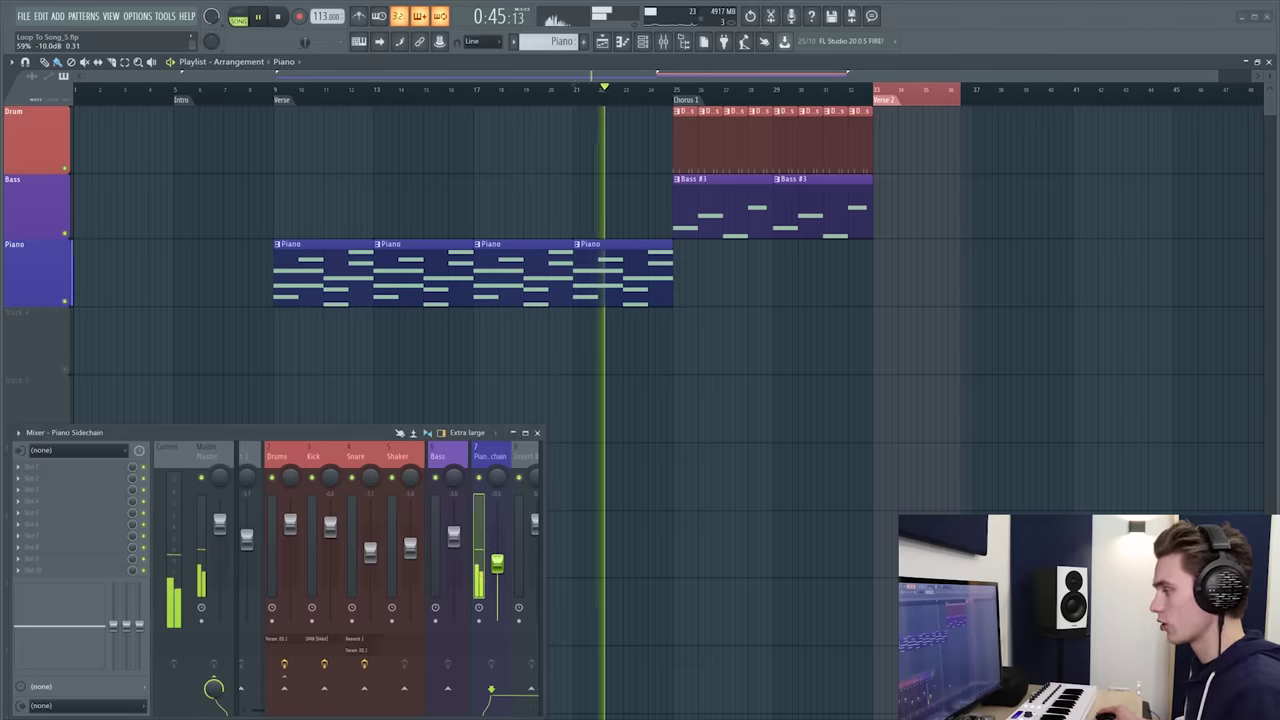
left_click_drag(498, 554, 503, 567)
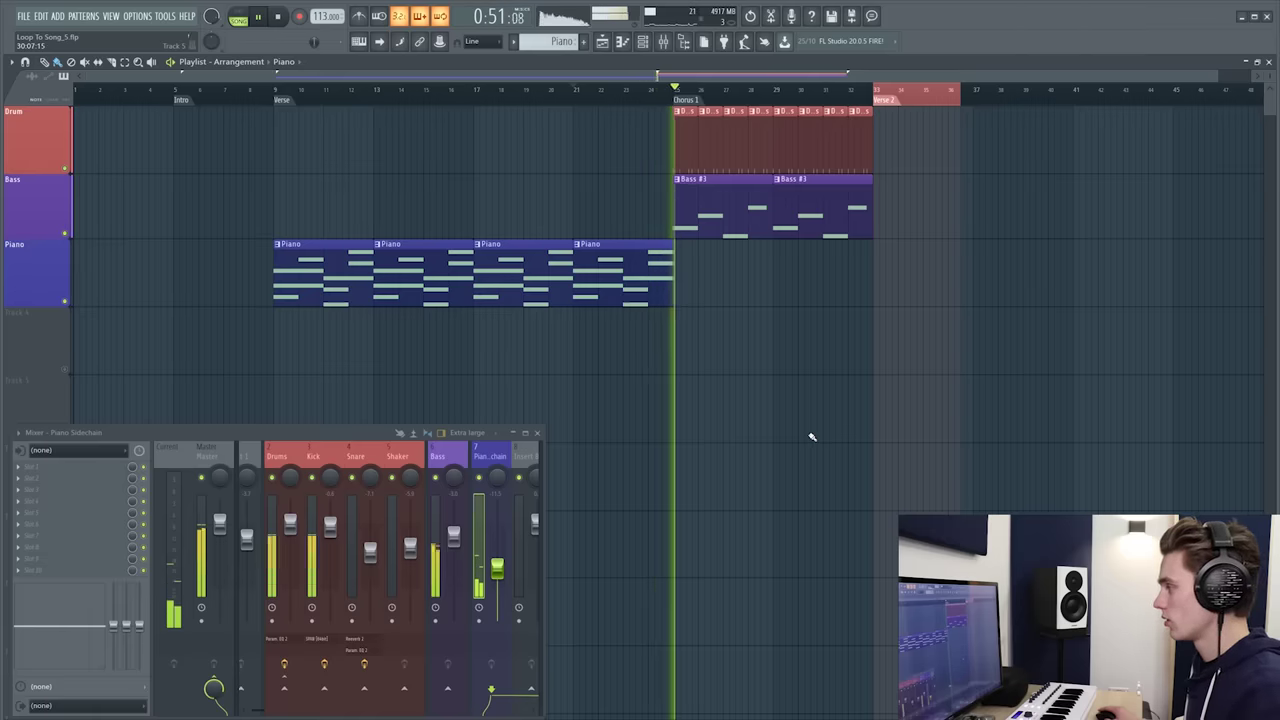
key("space")
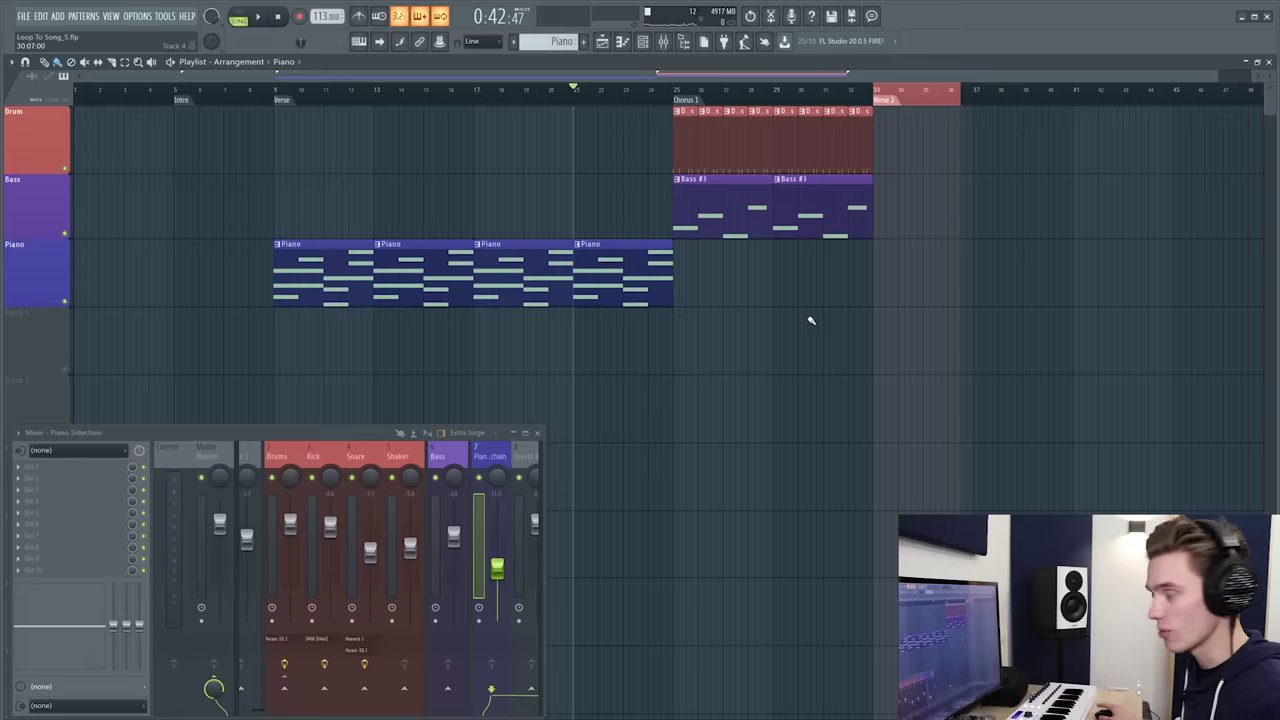
scroll(592, 108, "down", 1)
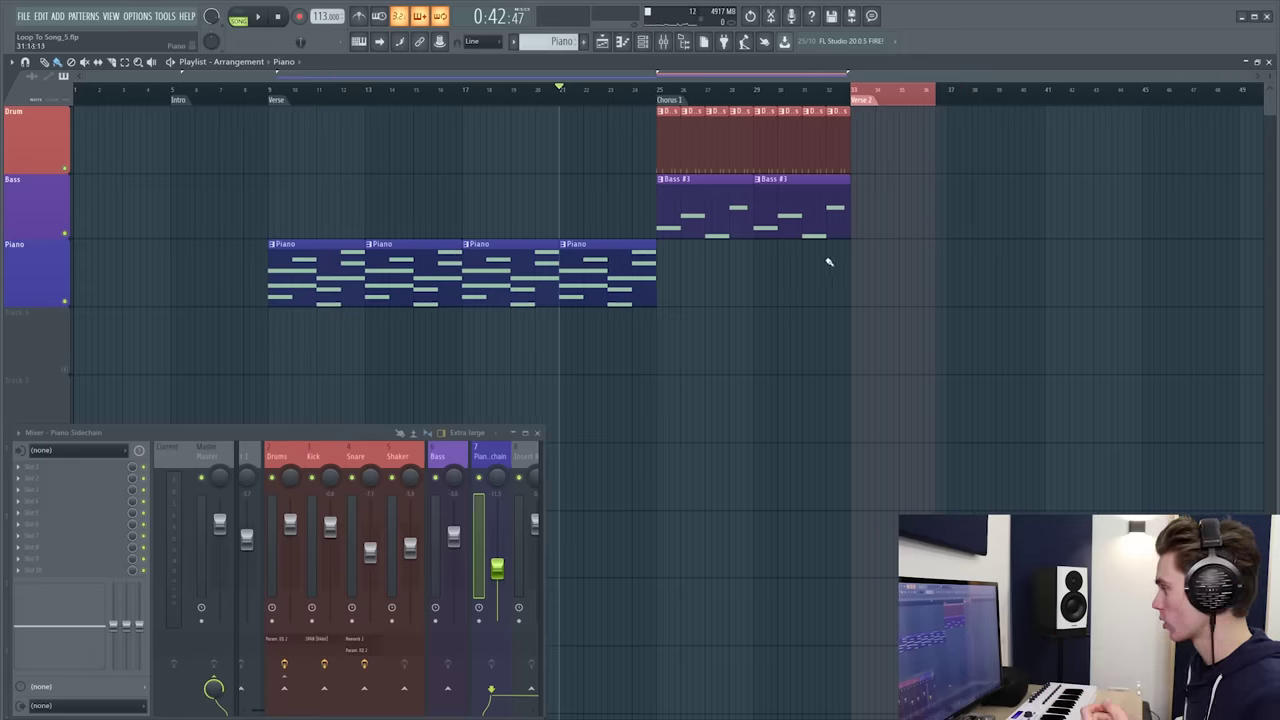
Add four Piano clips at bars 33, 37, 41 and 45
left_click(860, 261)
left_click(954, 261)
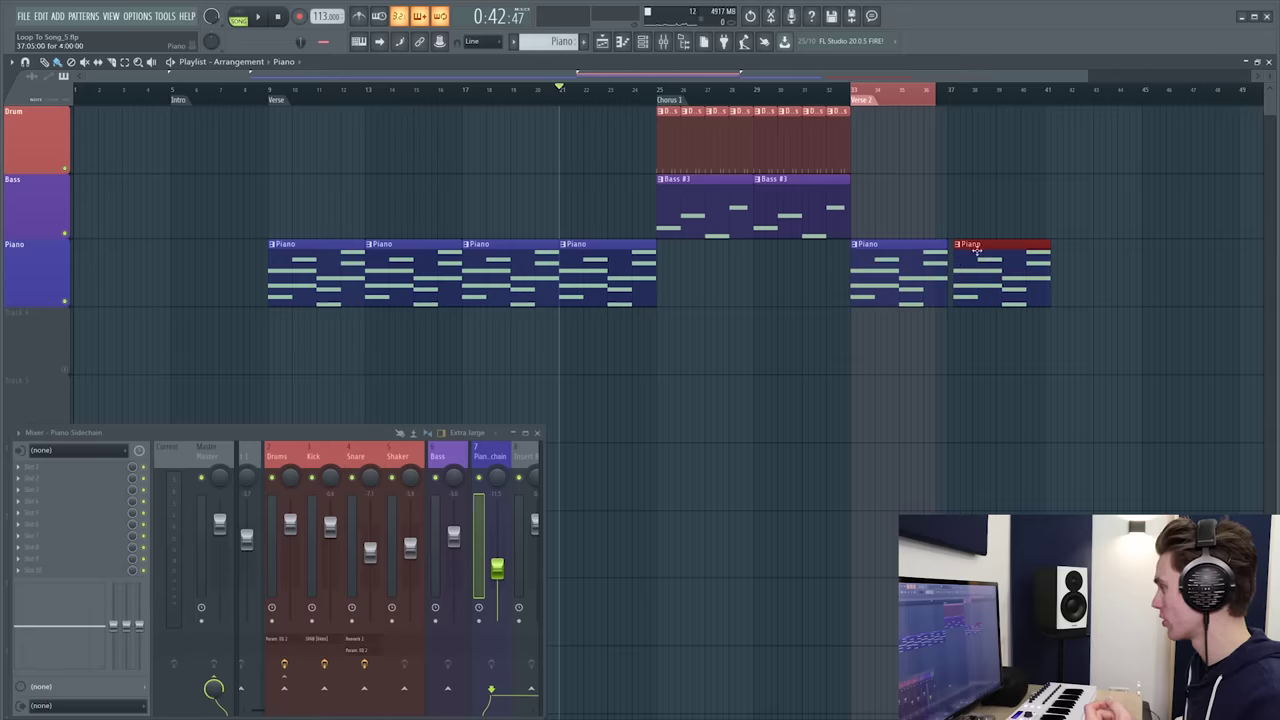
left_click(1047, 252)
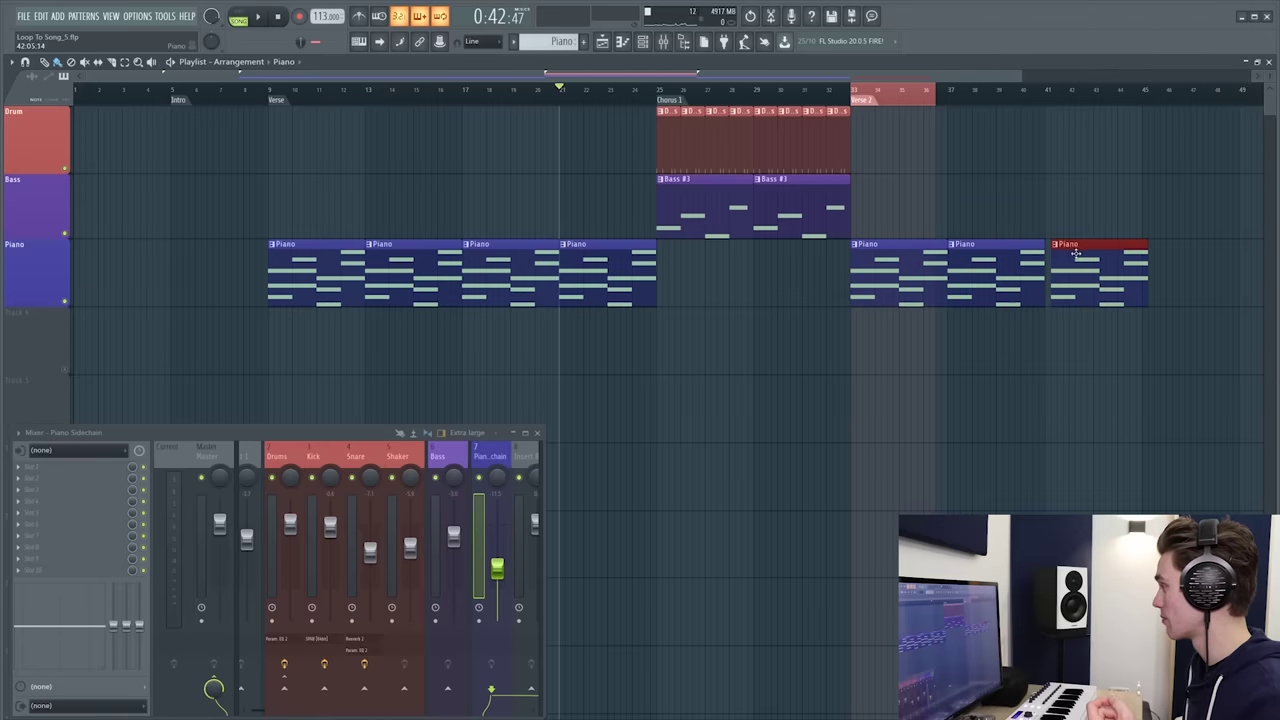
left_click(1150, 253)
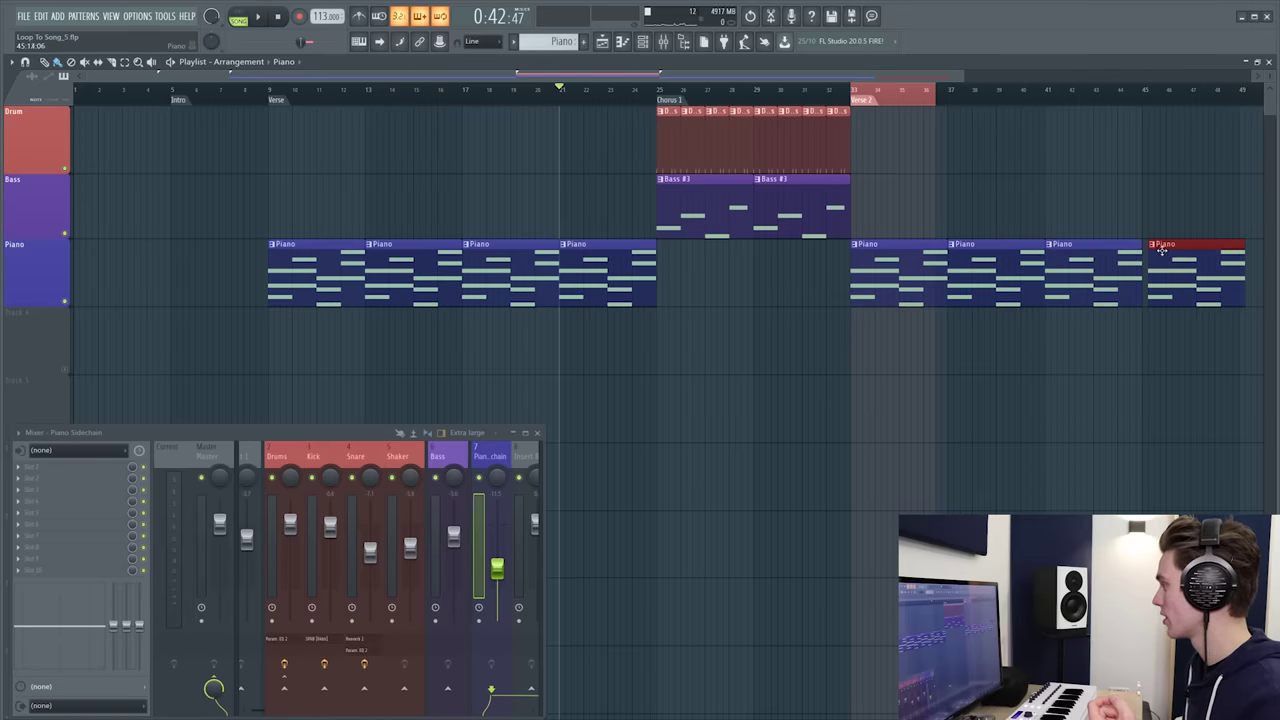
Copy the chorus drum and bass clips to bar 49 and add a Chorus 2 marker there
scroll(690, 218, "down", 2)
left_click_drag(690, 218, 966, 123)
left_click(968, 101)
key("alt+t")
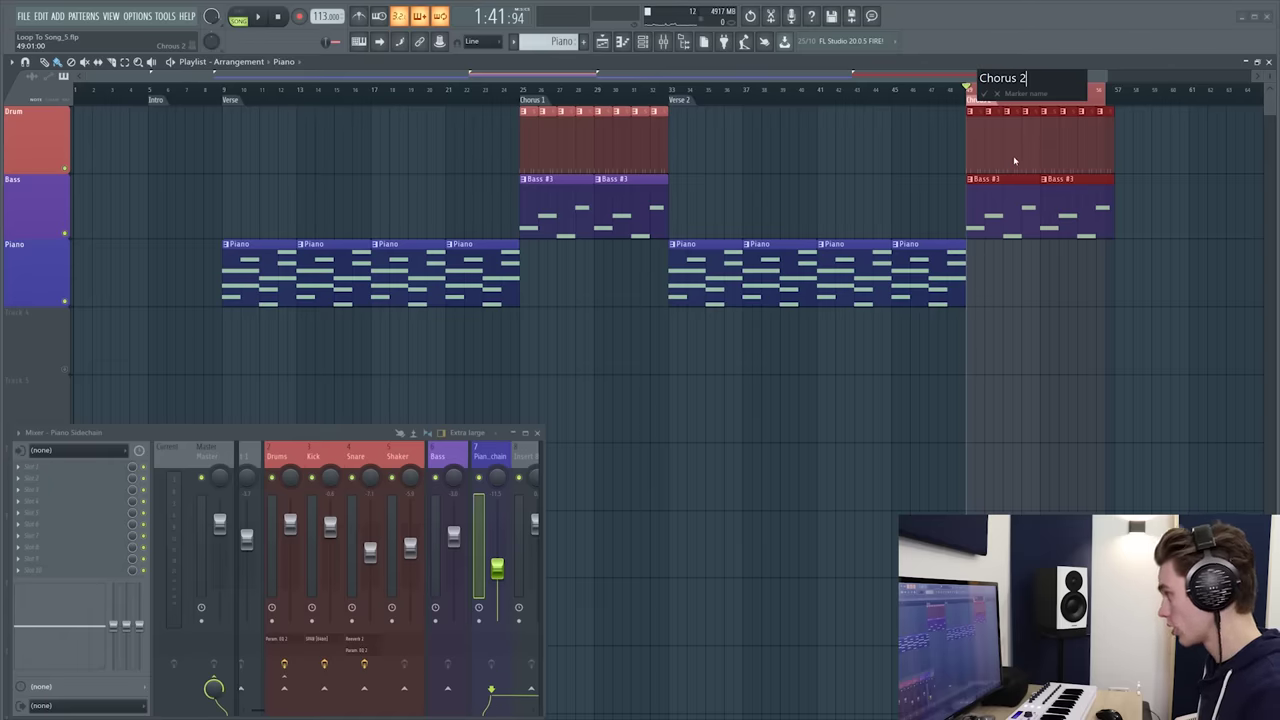
key("Return")
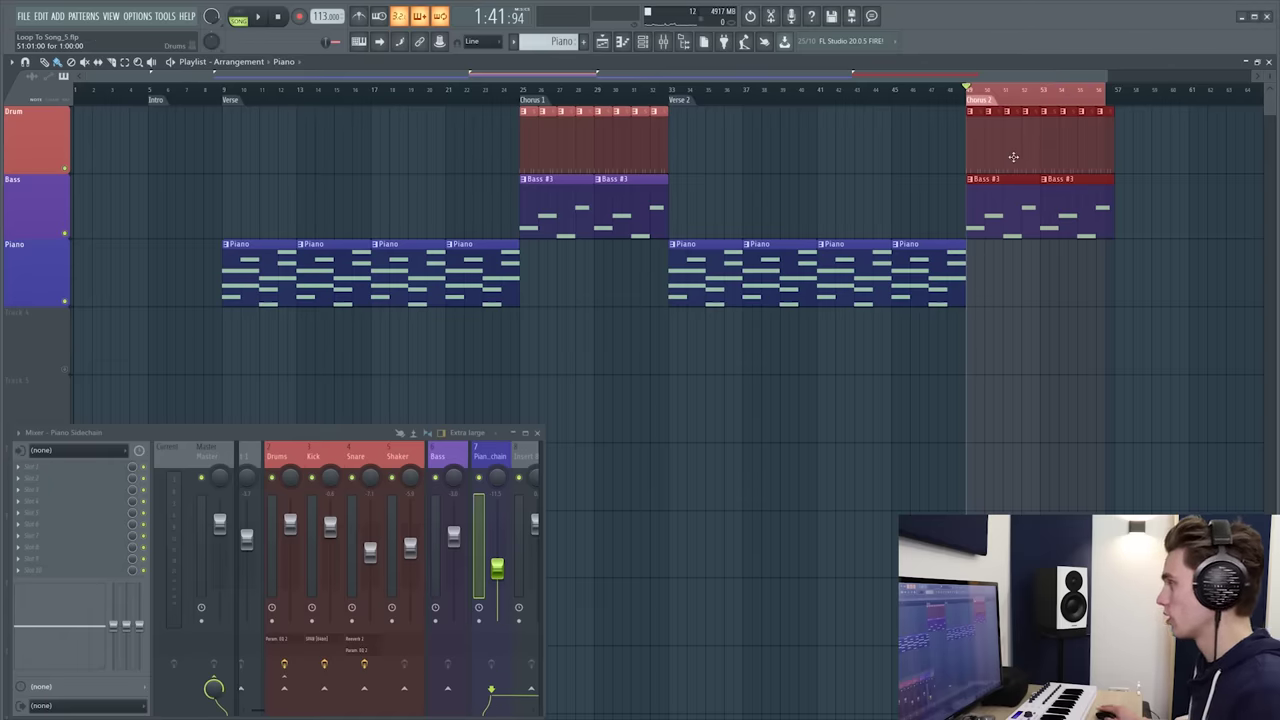
left_click(977, 100)
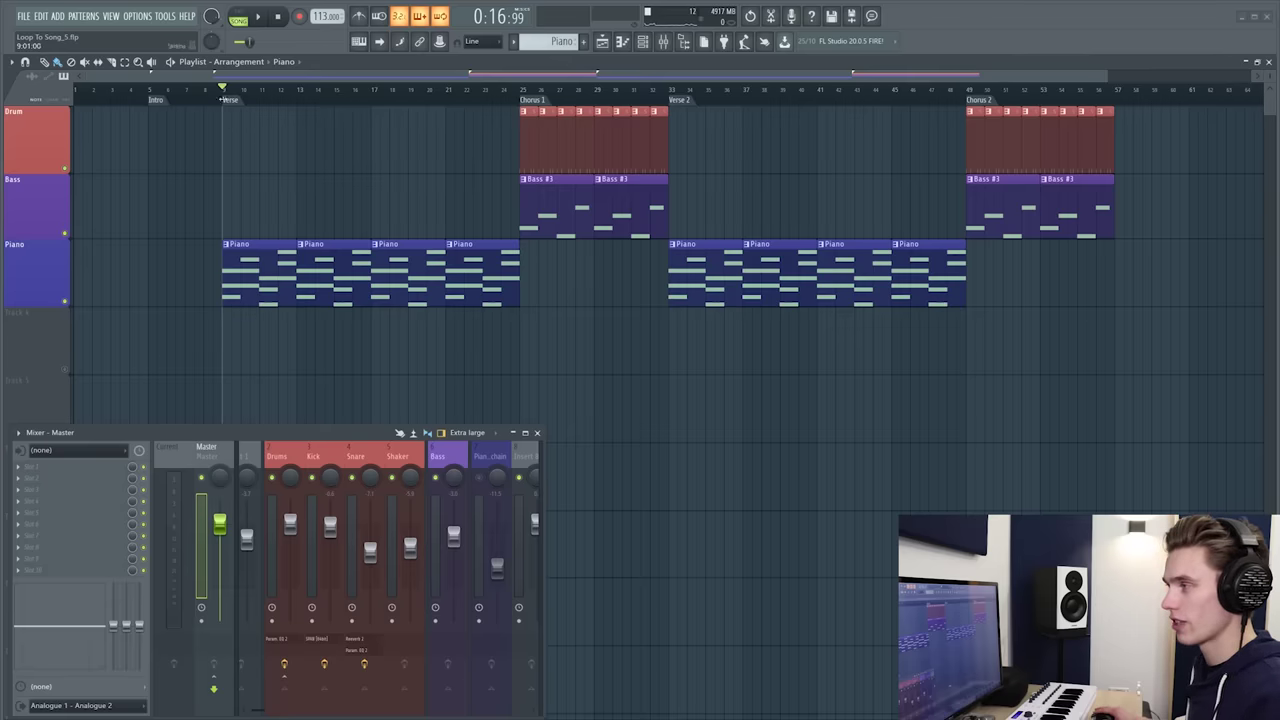
Load Edison on the master's first slot and record a pass of the playback
left_click_drag(220, 90, 217, 92)
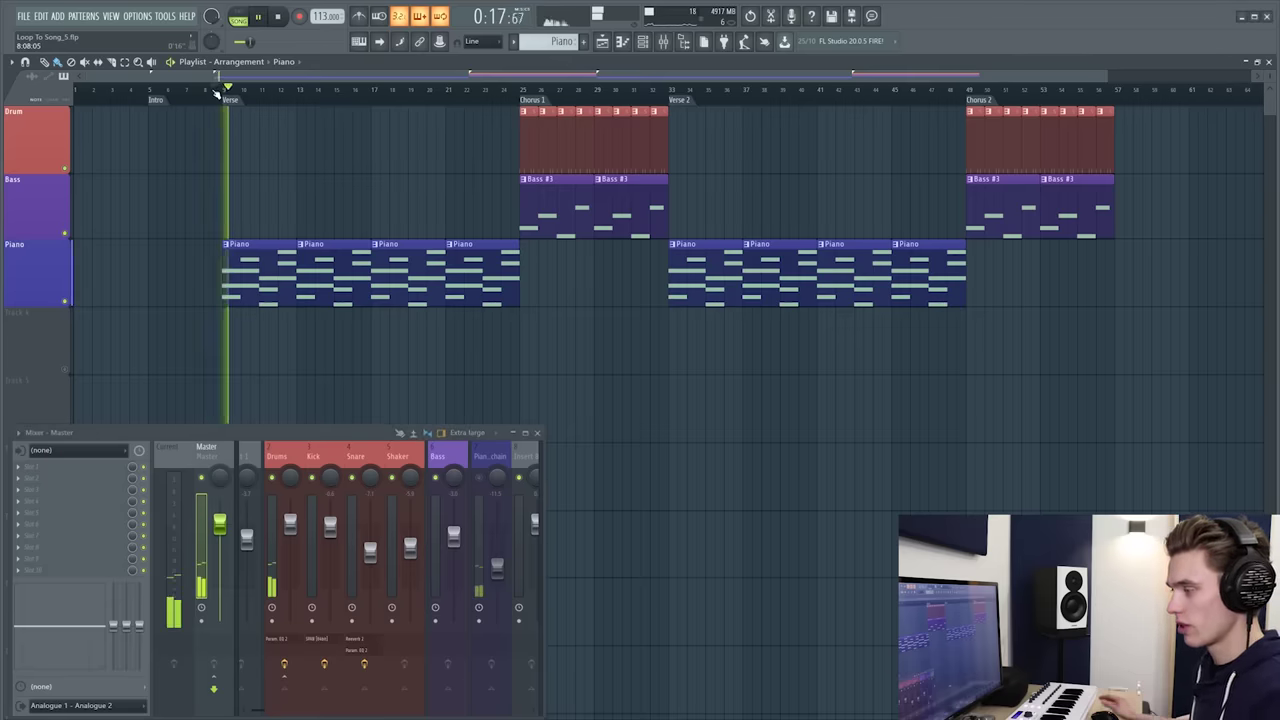
key("space")
left_click(40, 466)
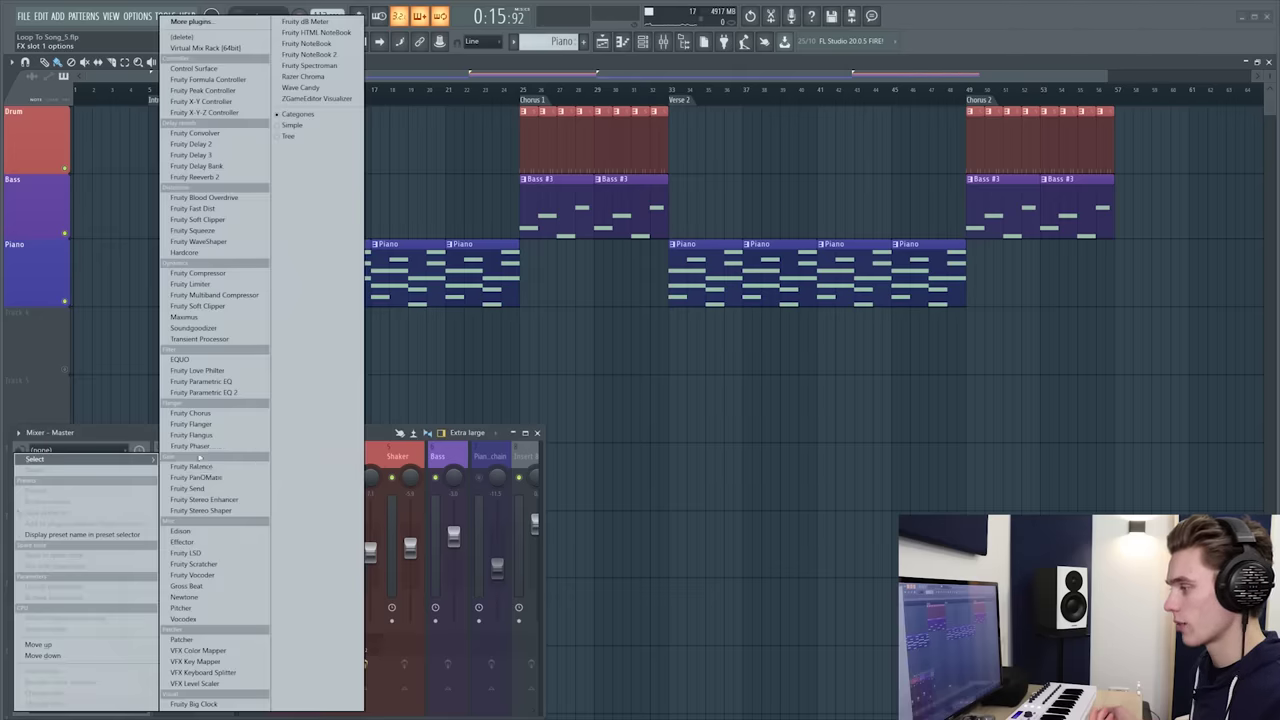
left_click(222, 531)
left_click_drag(235, 88, 750, 187)
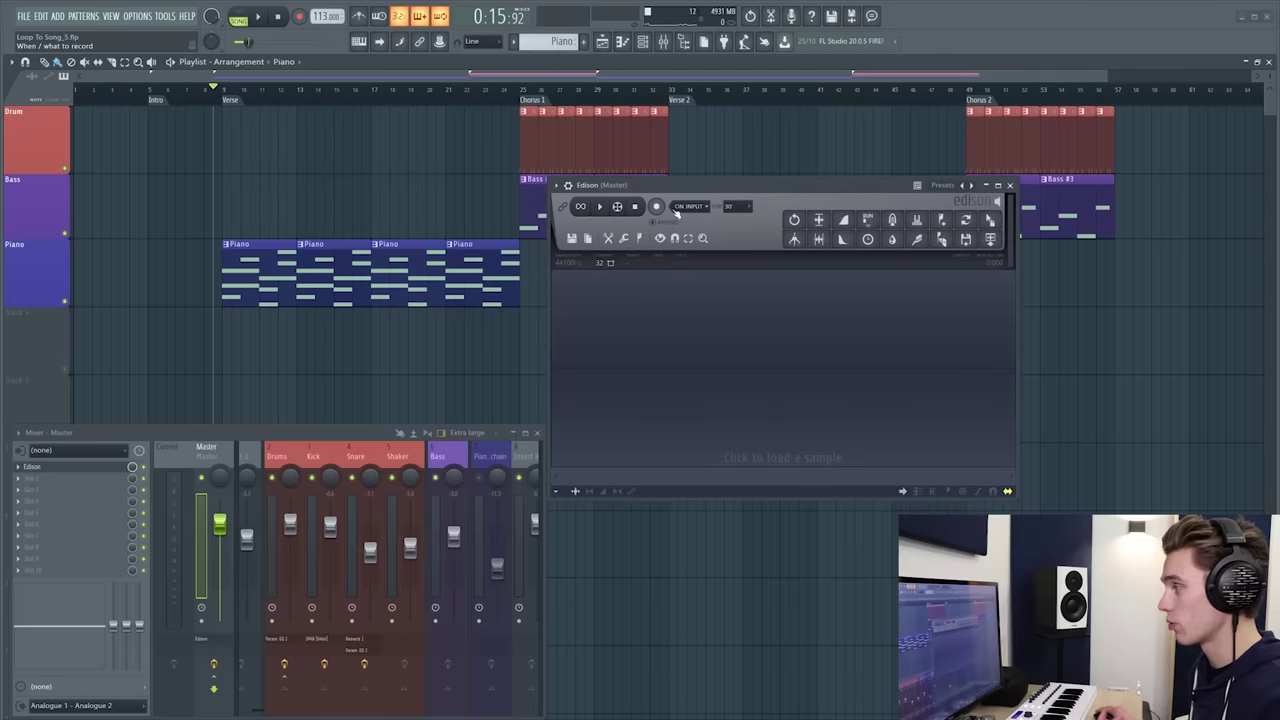
left_click(253, 17)
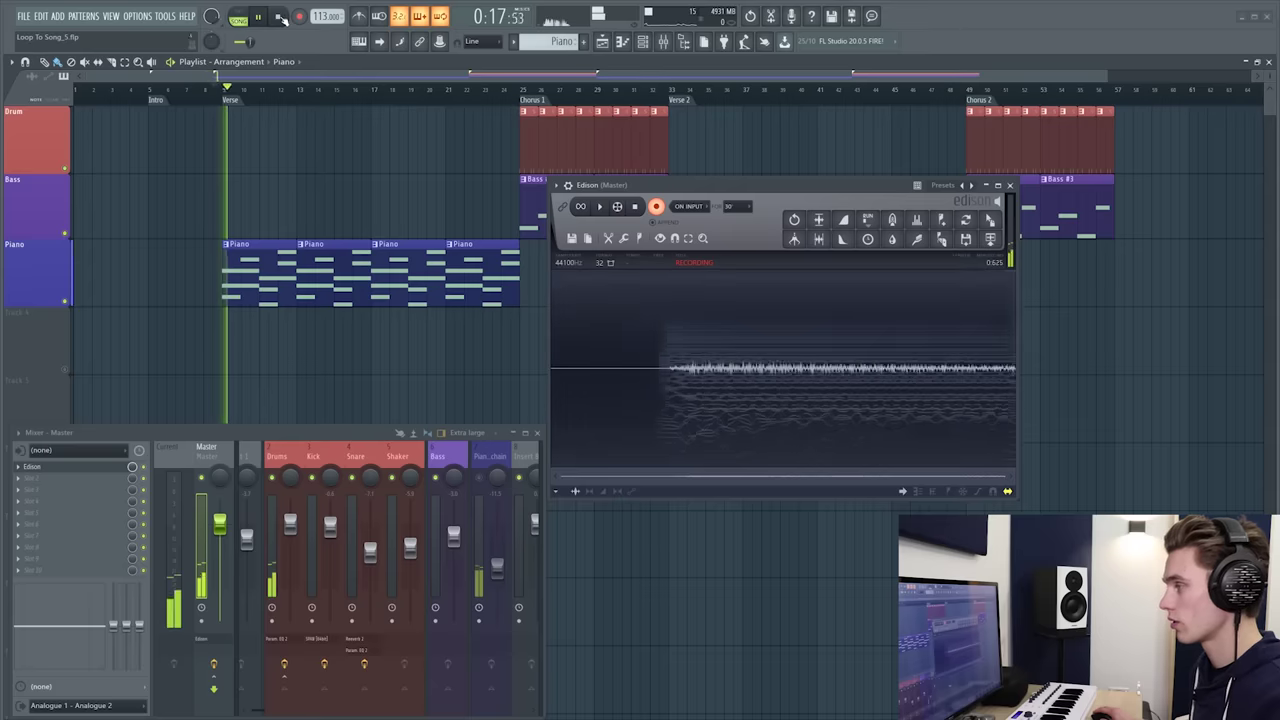
left_click(279, 16)
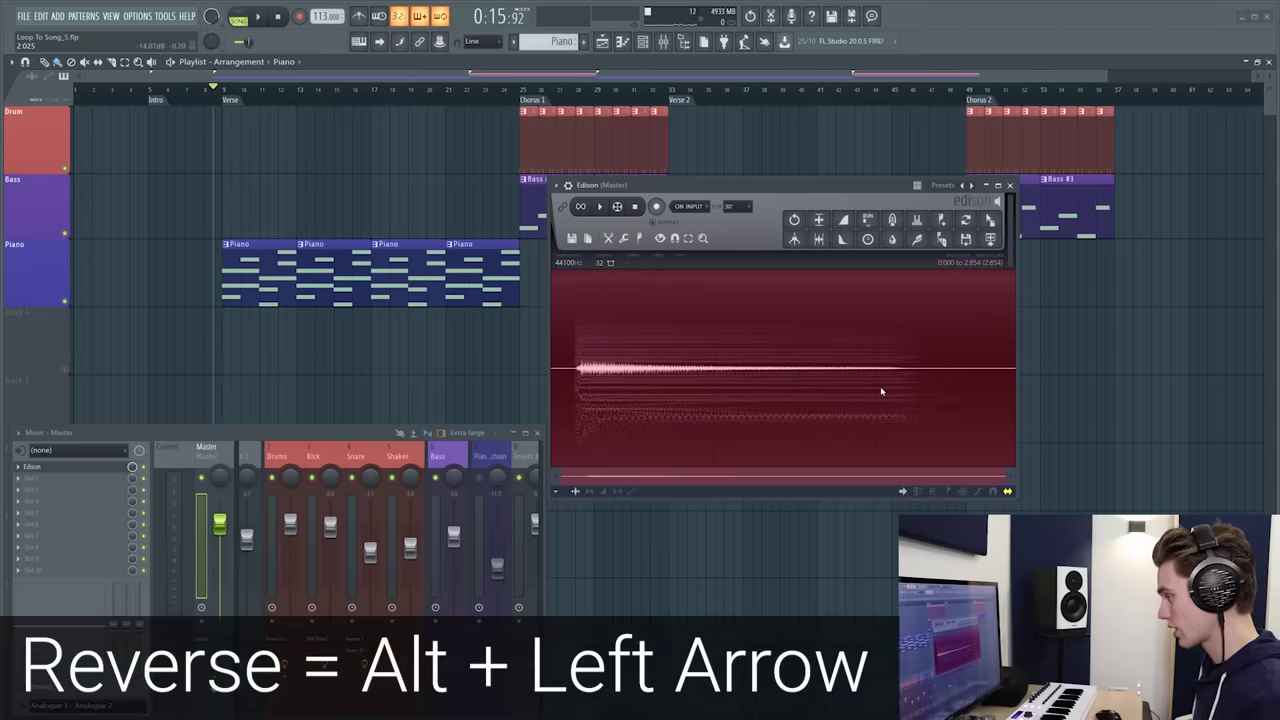
Reverse the Edison recording, apply convolution reverb, and drag it into the playlist
key("alt+Left")
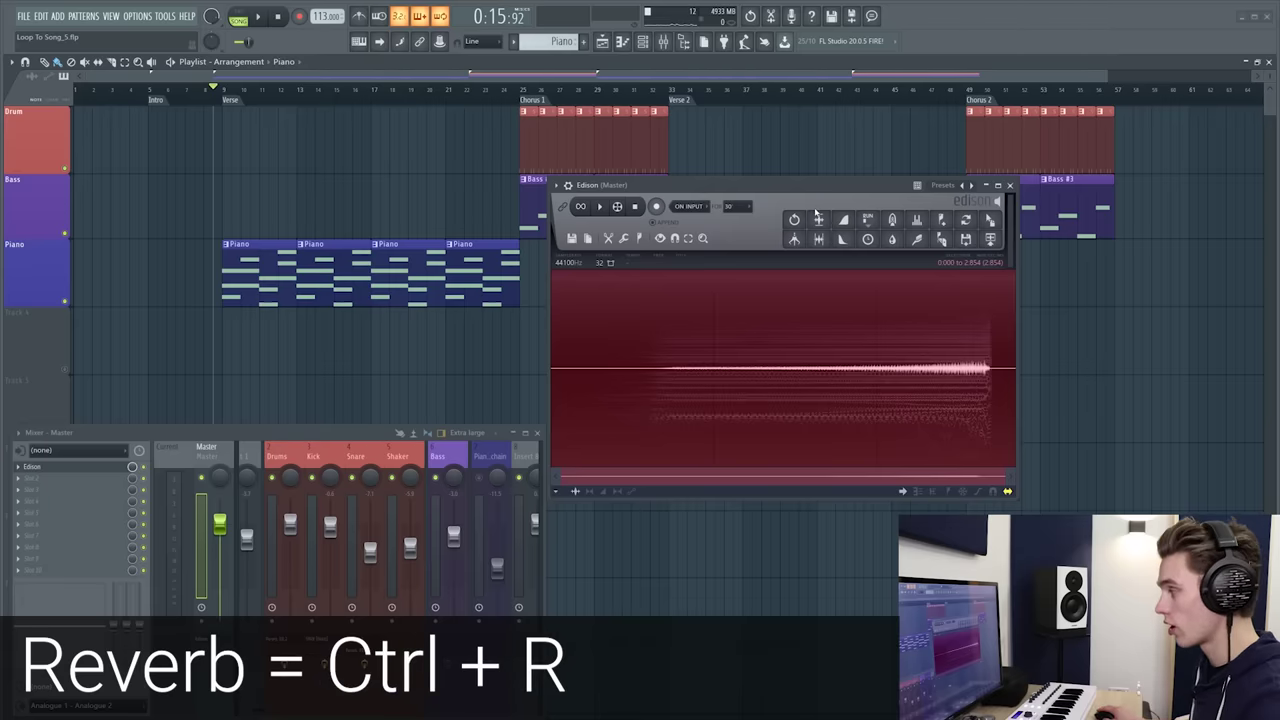
key("ctrl+r")
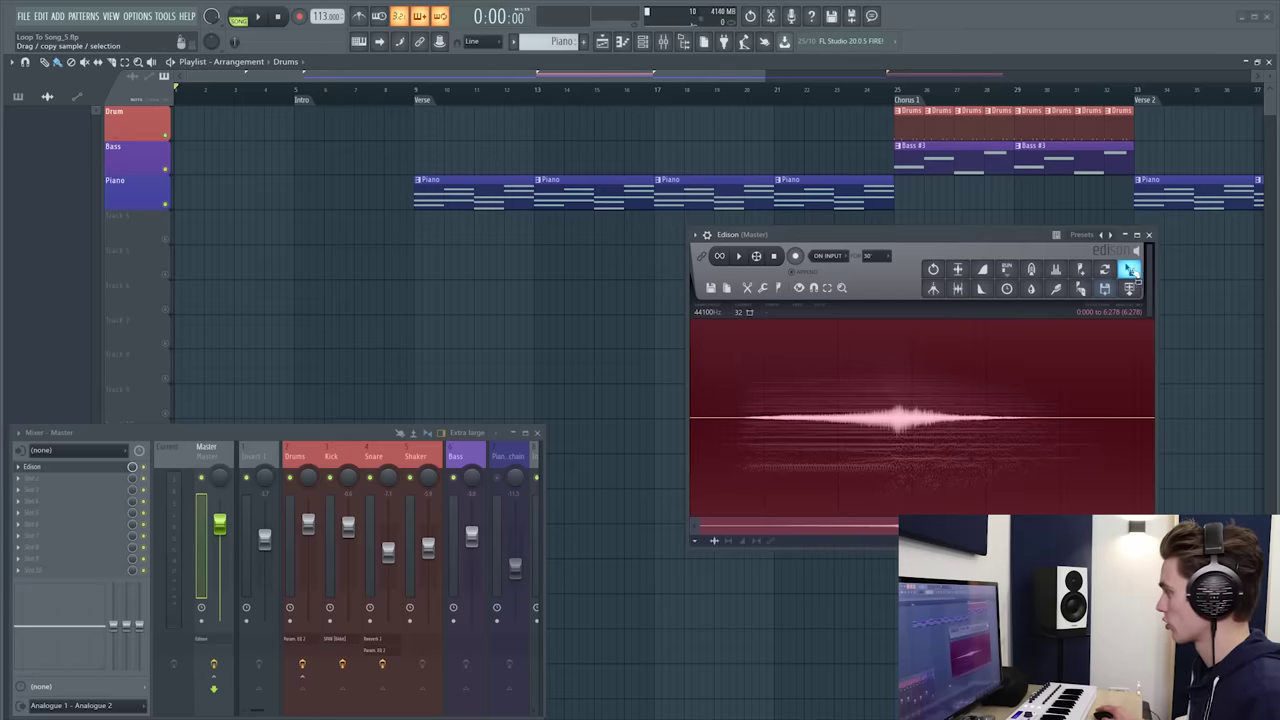
left_click_drag(1106, 290, 412, 262)
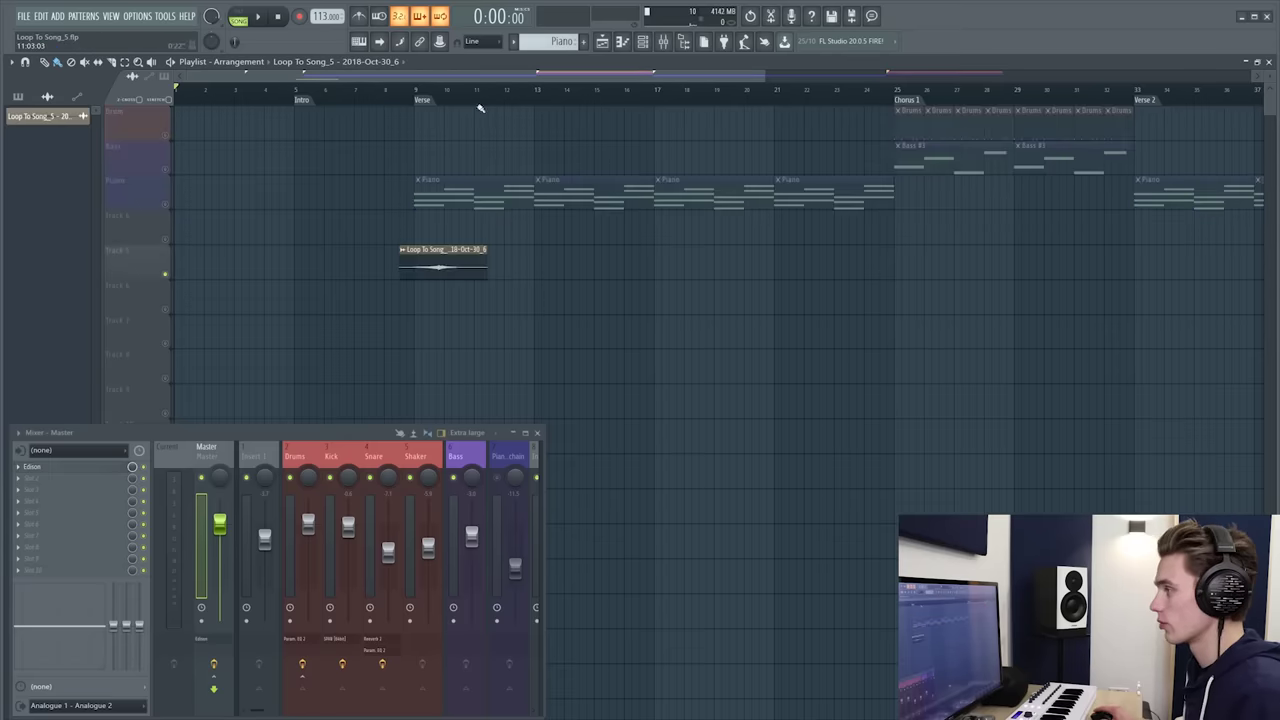
Move the Loop To Song_5 clip to start near bar 8, reverse it, and start naming Track 5
scroll(402, 100, "up", 5)
left_click_drag(534, 250, 439, 249)
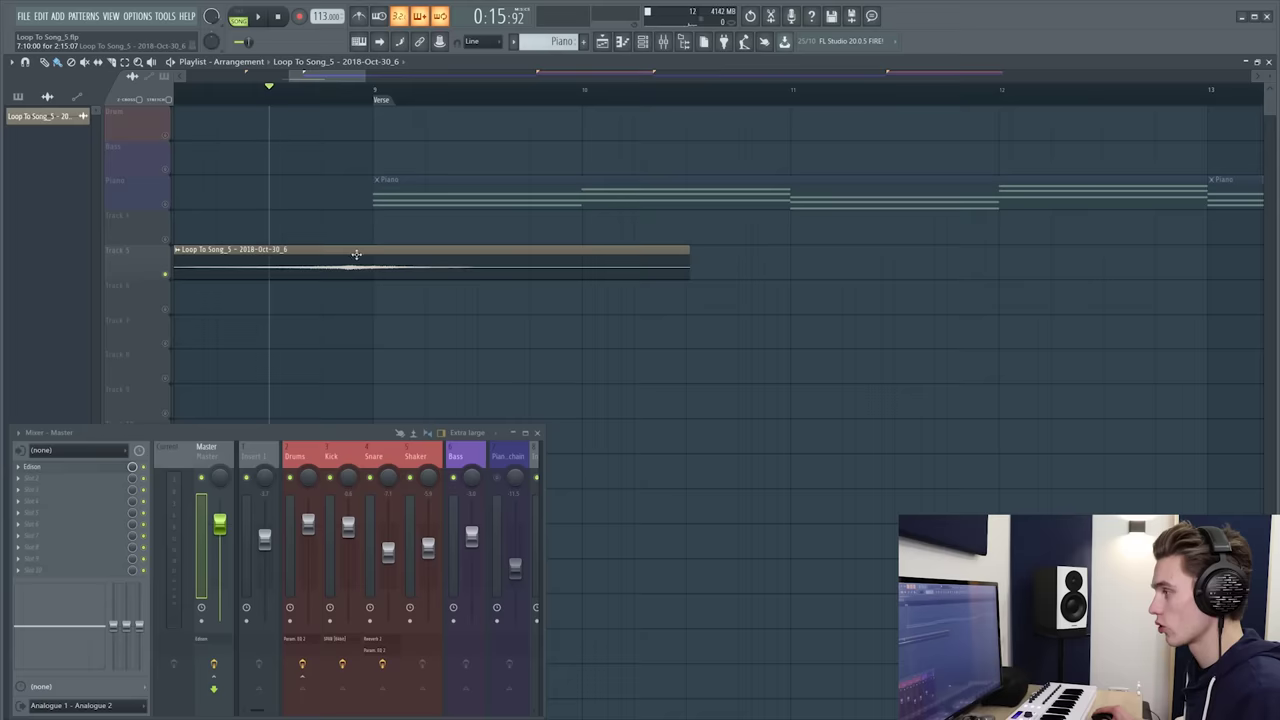
double_click(190, 249)
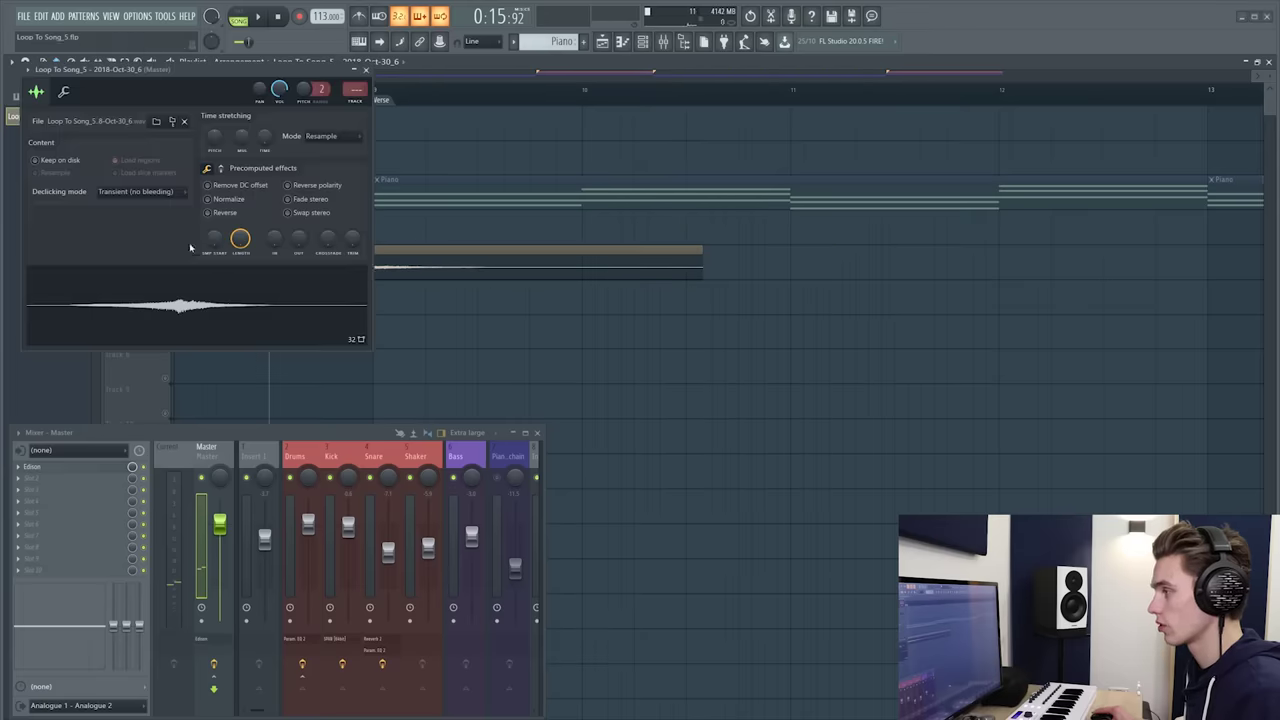
left_click(211, 213)
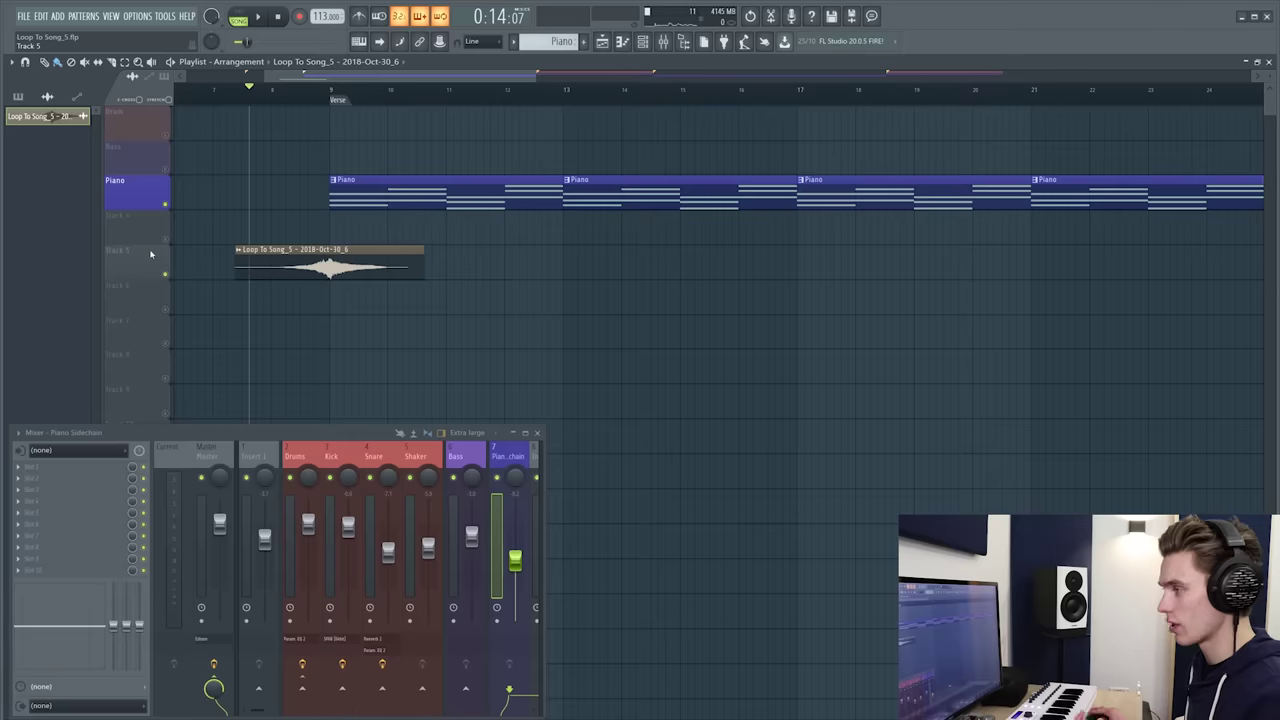
double_click(151, 254)
type("Reverse Chords")
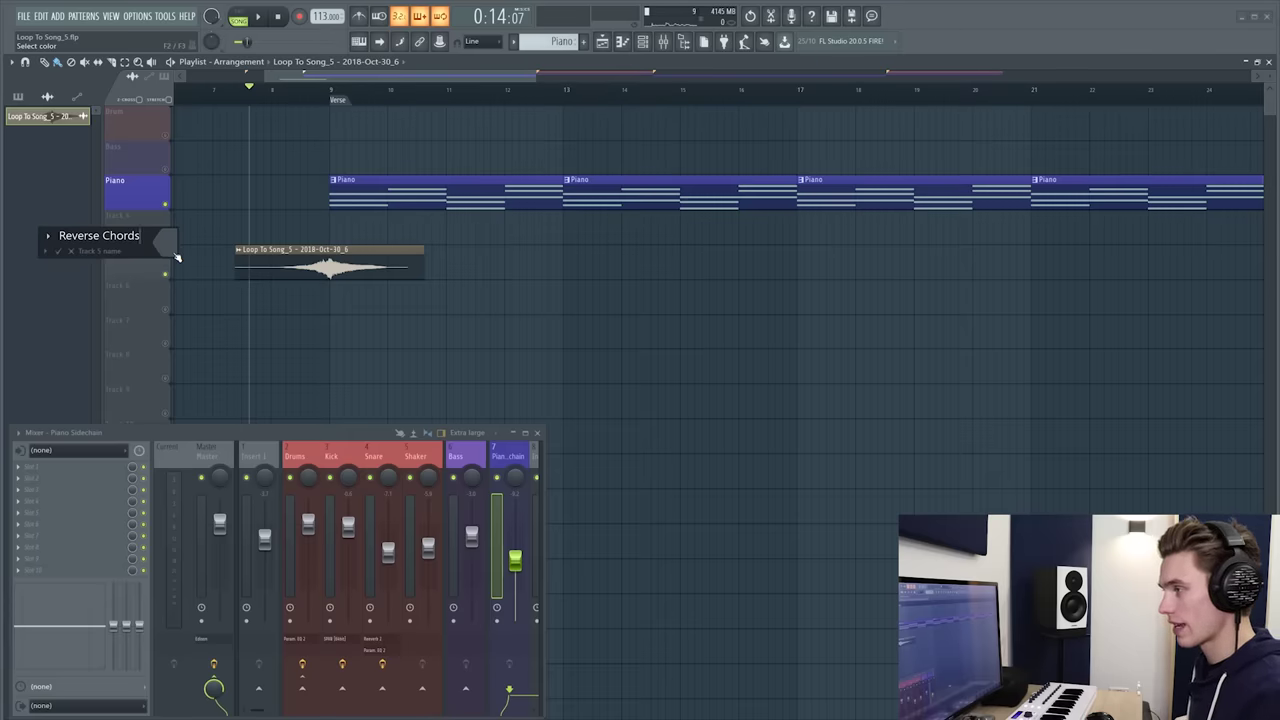
Name Track 5 Reverse Chords, colour it green, and auto-name its clip to match
left_click(176, 258)
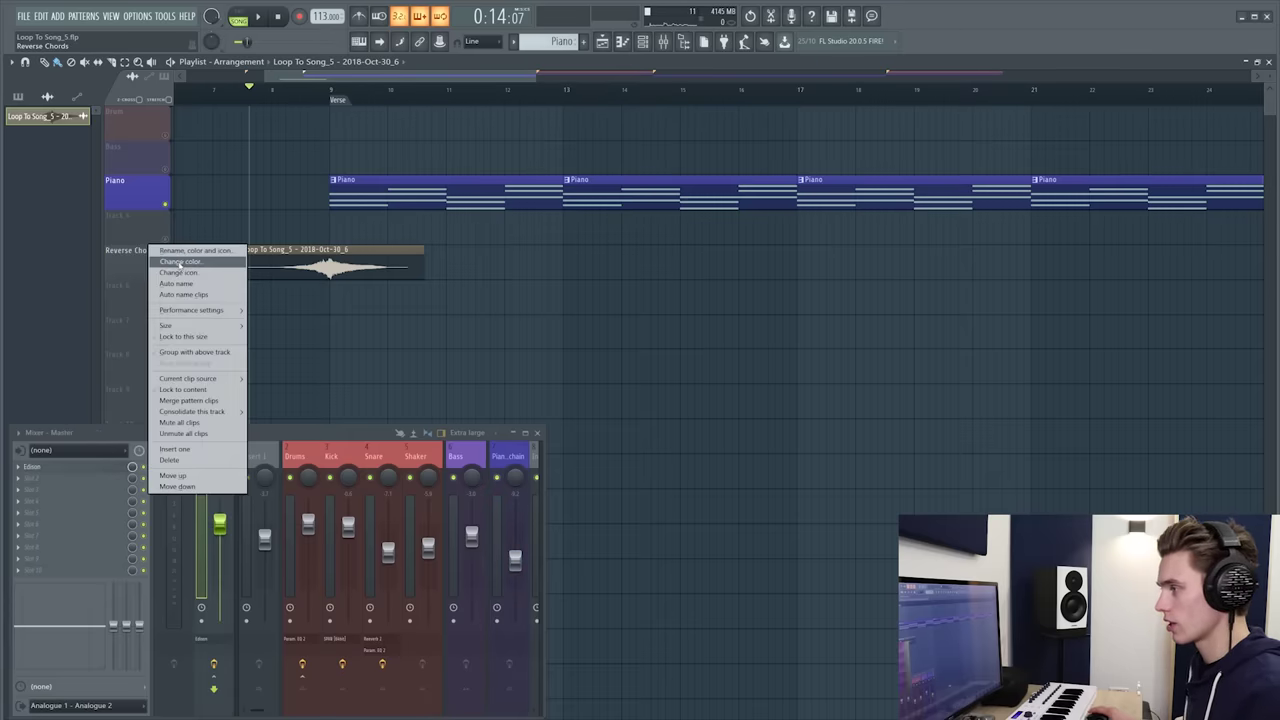
left_click(185, 261)
left_click(211, 270)
right_click(156, 257)
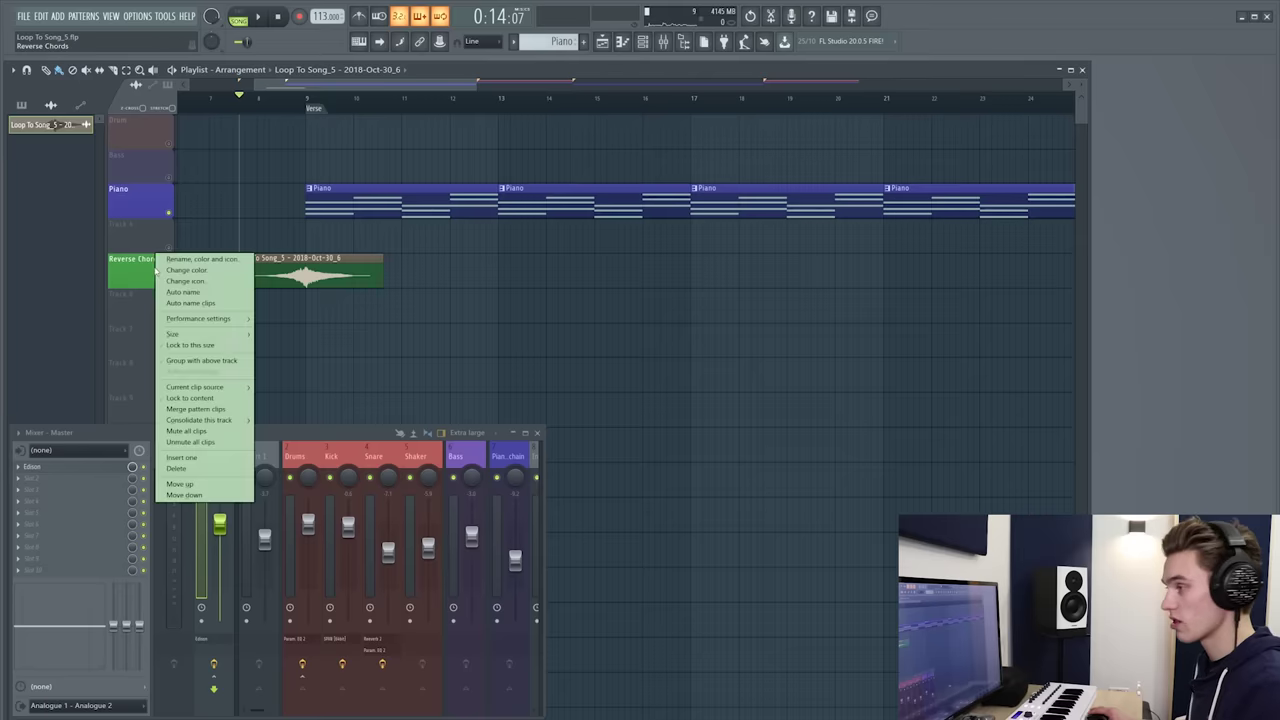
left_click(186, 303)
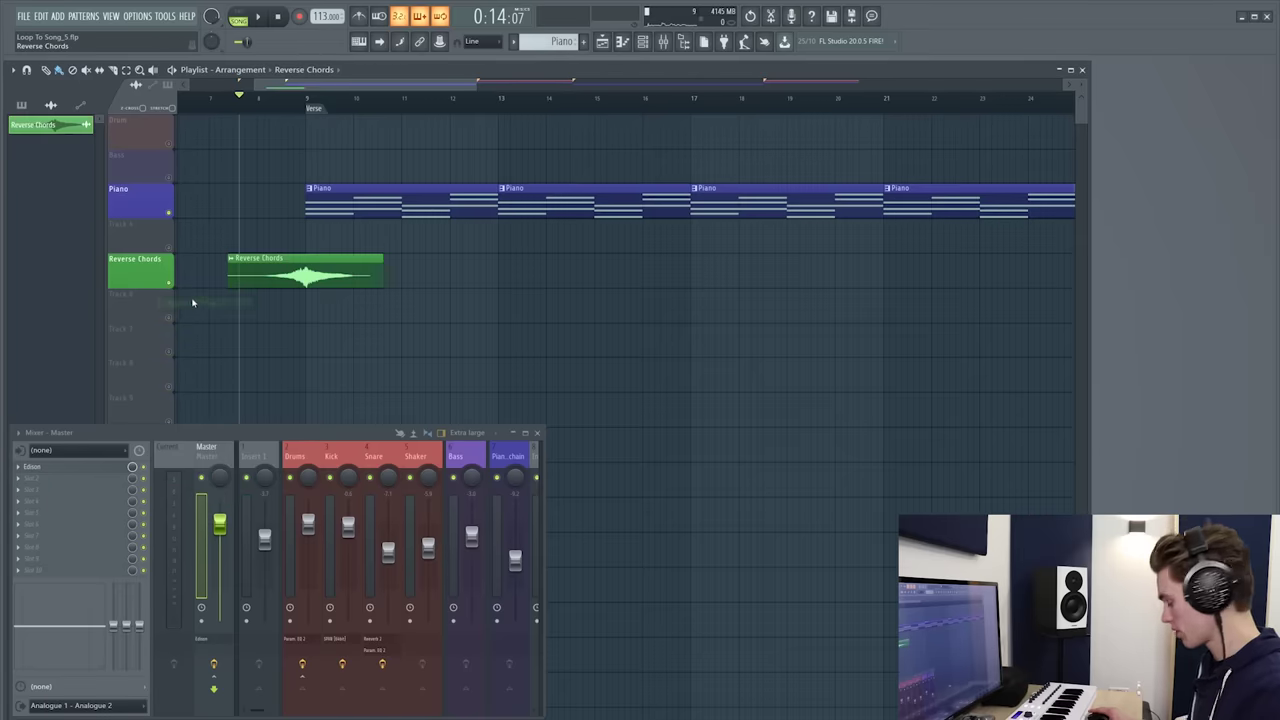
Route the Reverse Chords channel to an empty mixer insert with Ctrl+L
scroll(443, 457, "right", 2)
left_click(463, 458)
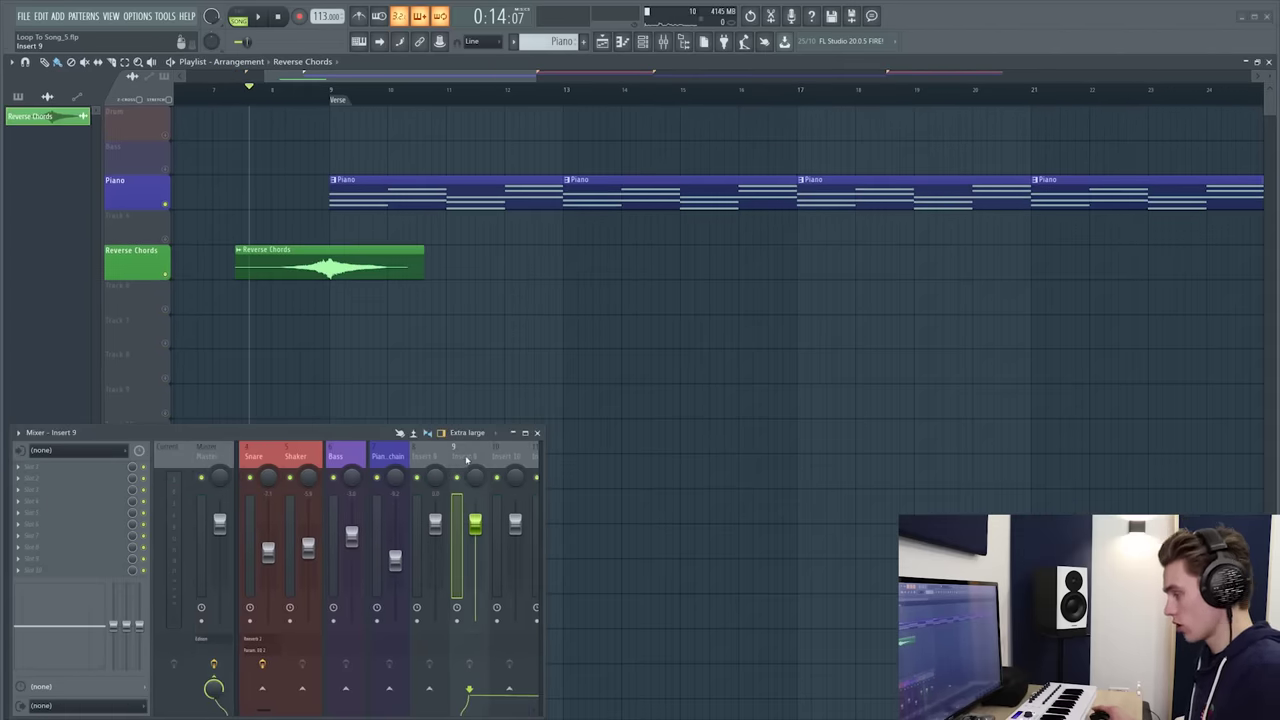
key("ctrl+l")
Play the arrangement to hear the reversed chords, then set the position to bar 22
scroll(469, 458, "up", 1)
scroll(207, 101, "down", 1)
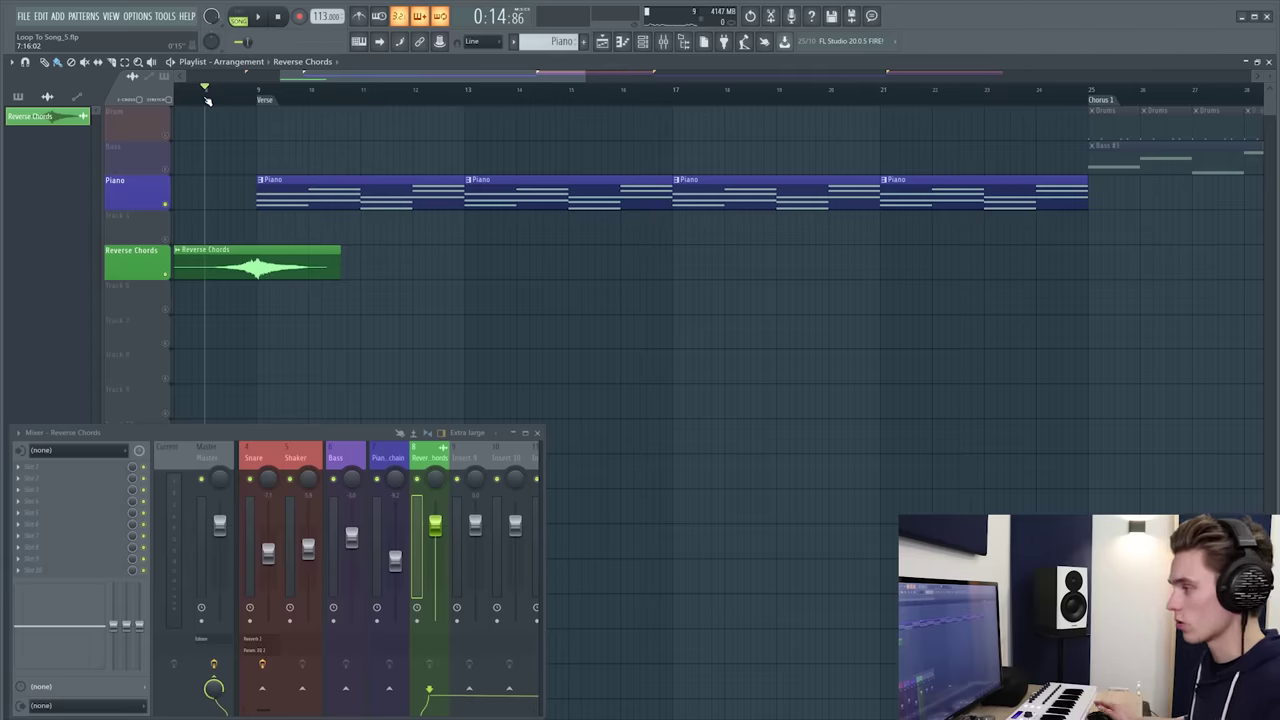
key("space")
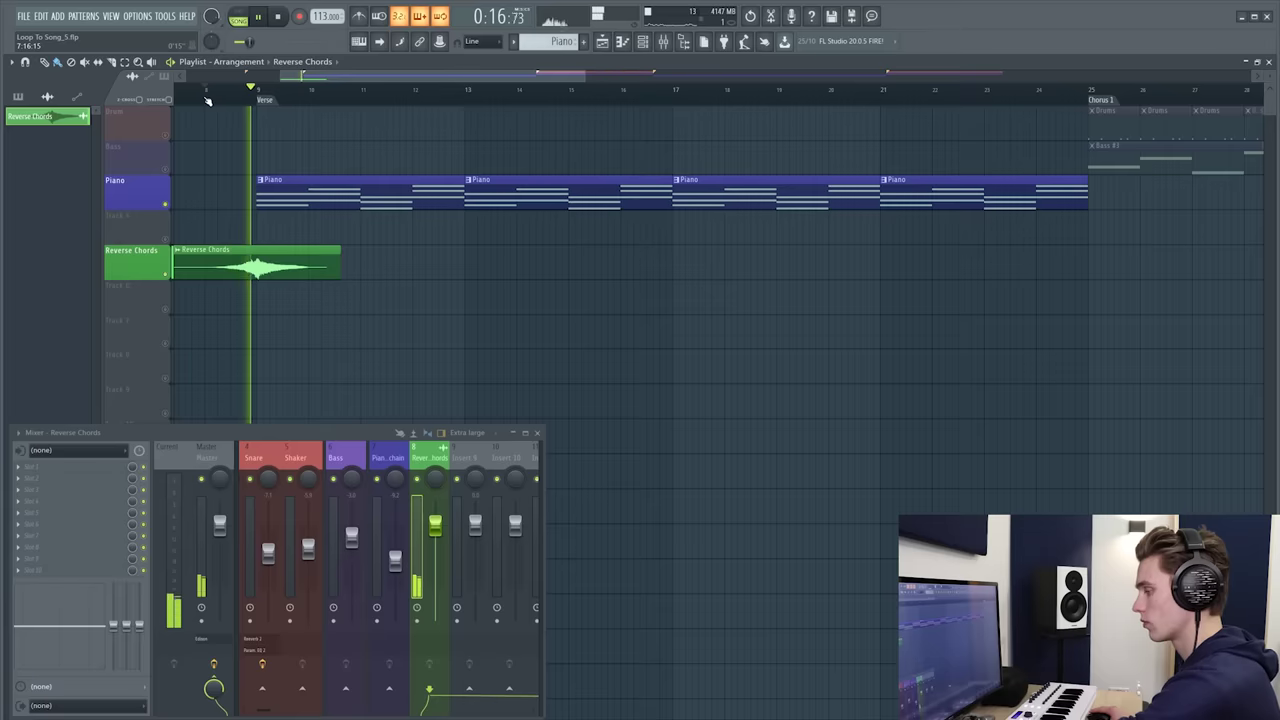
scroll(314, 95, "down", 5)
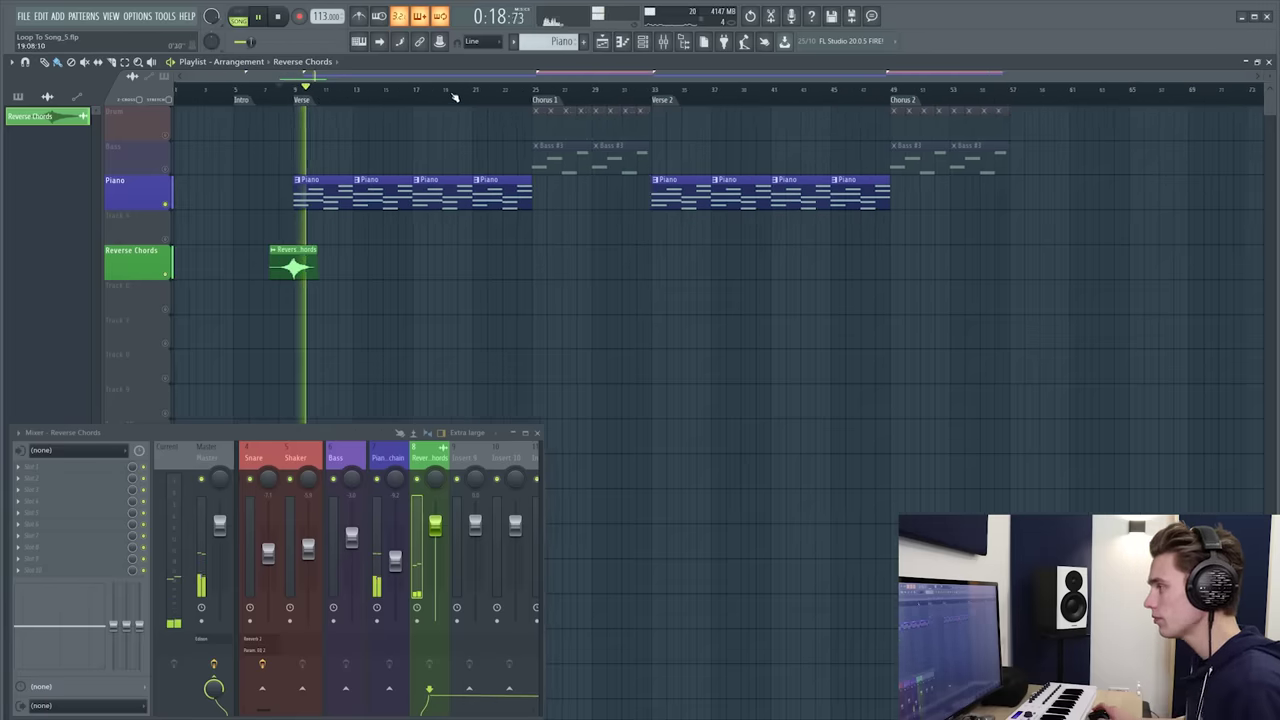
key("space")
left_click(545, 90)
Unmute the Bass and Drum tracks and drop the RF 1 sample just before Chorus 1
scroll(548, 94, "up", 3)
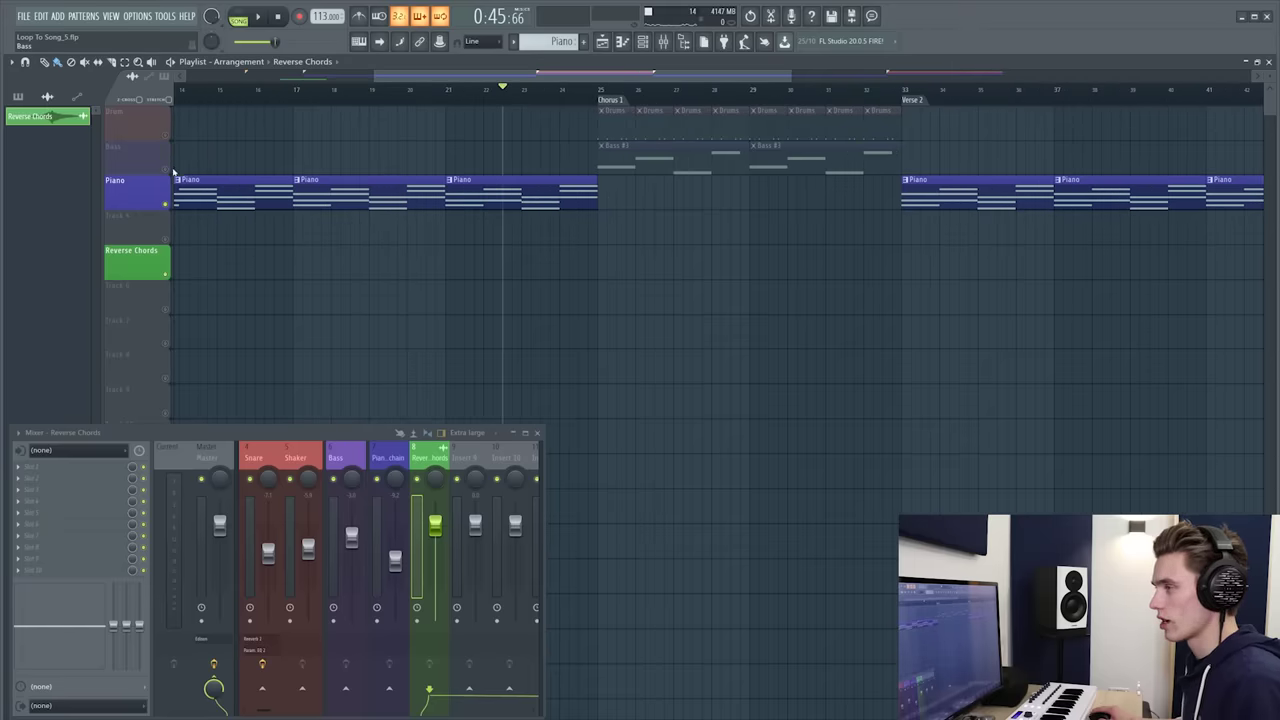
left_click_drag(170, 169, 166, 134)
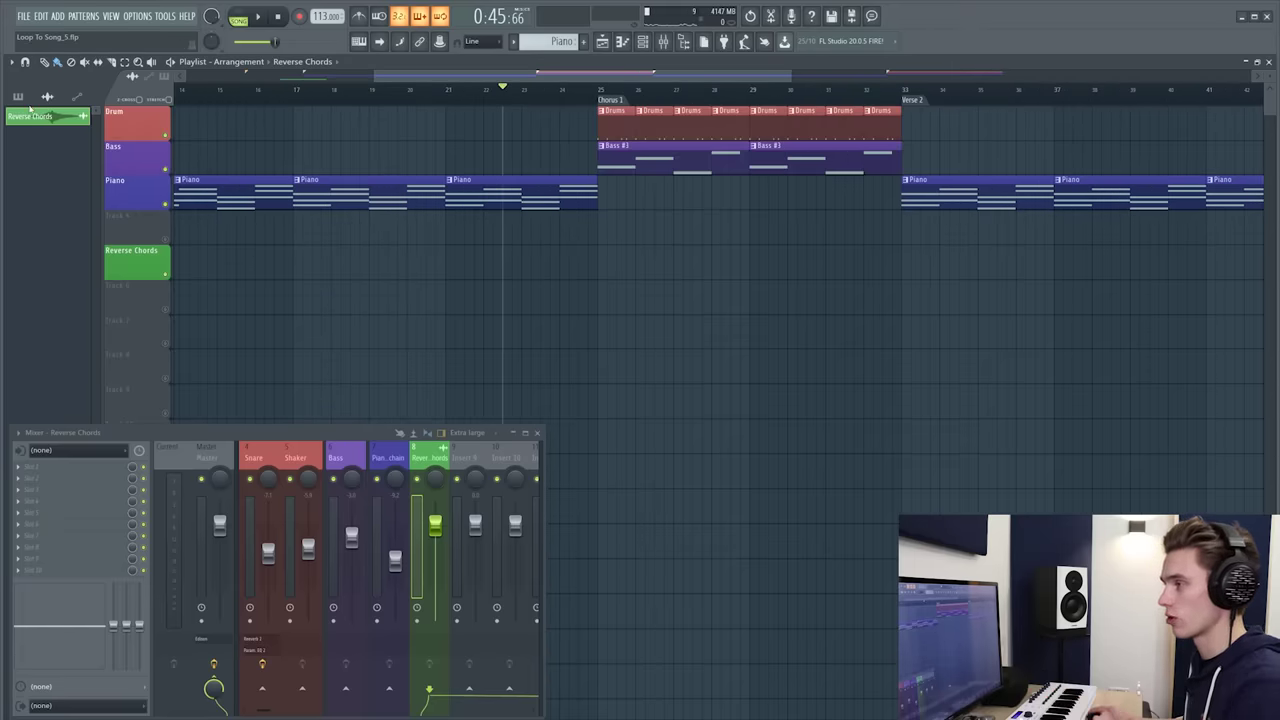
left_click_drag(31, 106, 616, 232)
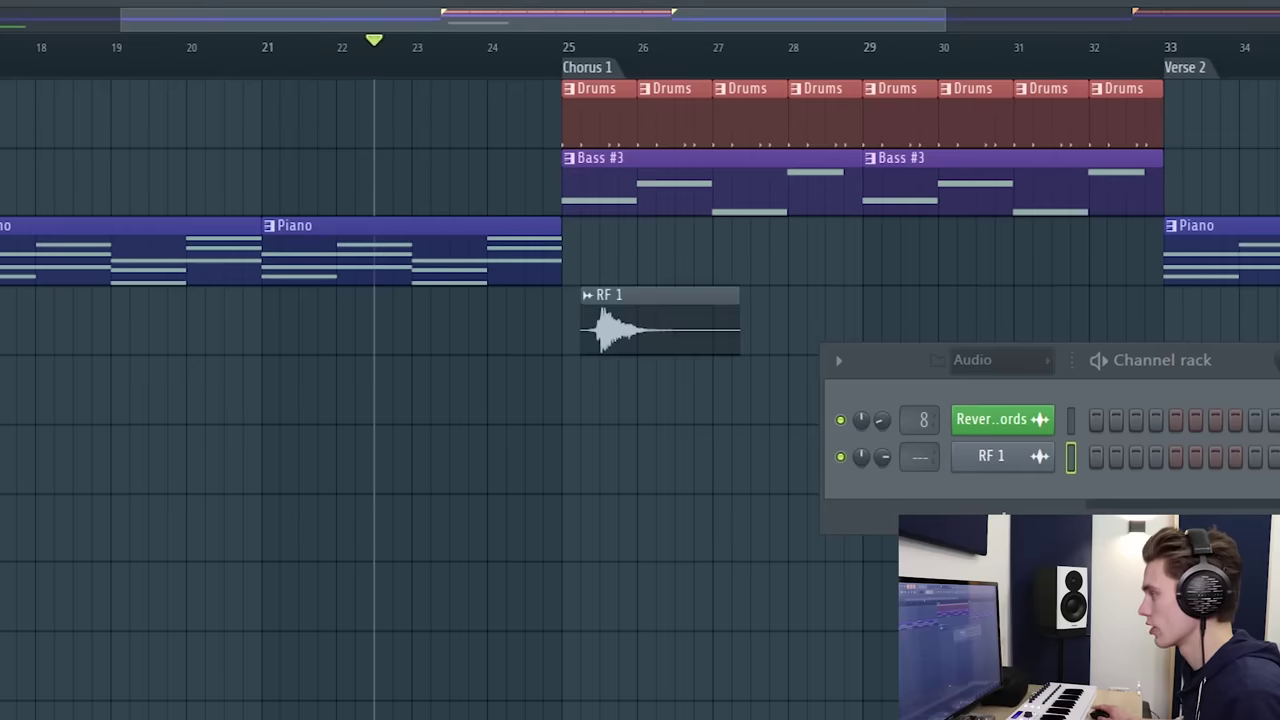
Normalize and reverse the RF 1 sample, then shorten its clip
double_click(654, 309)
left_click(100, 309)
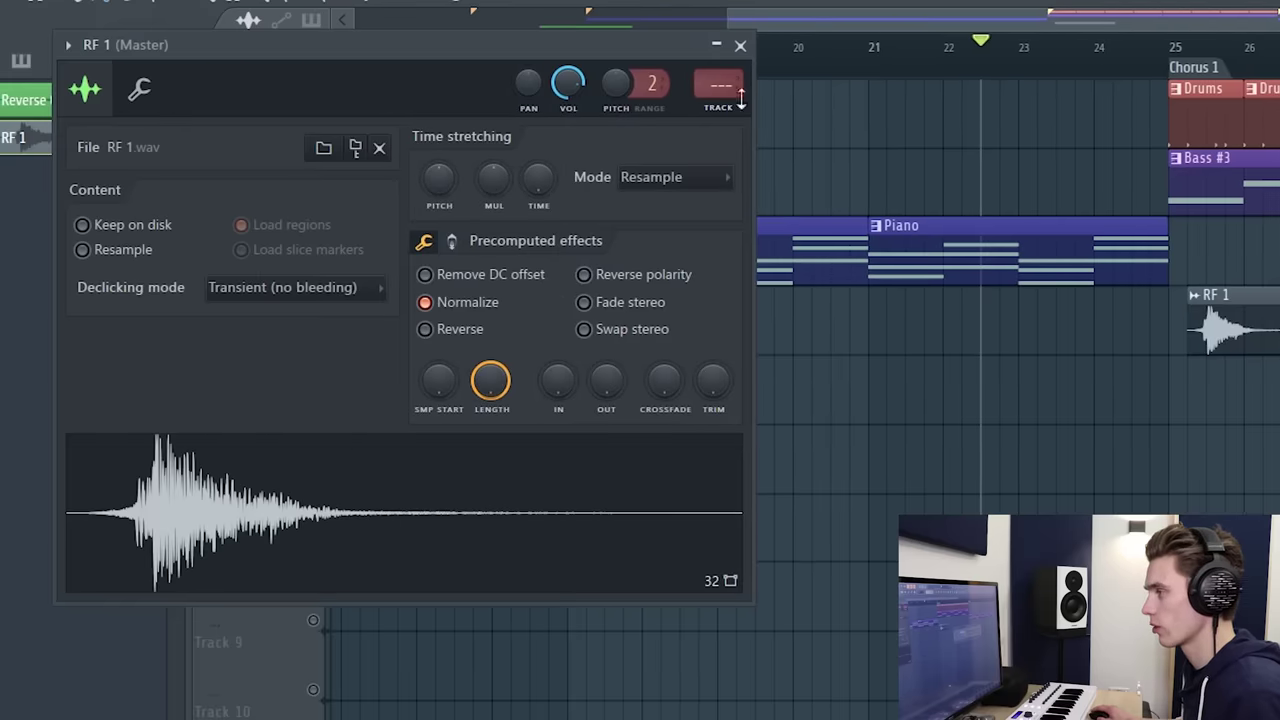
left_click(425, 329)
left_click(741, 46)
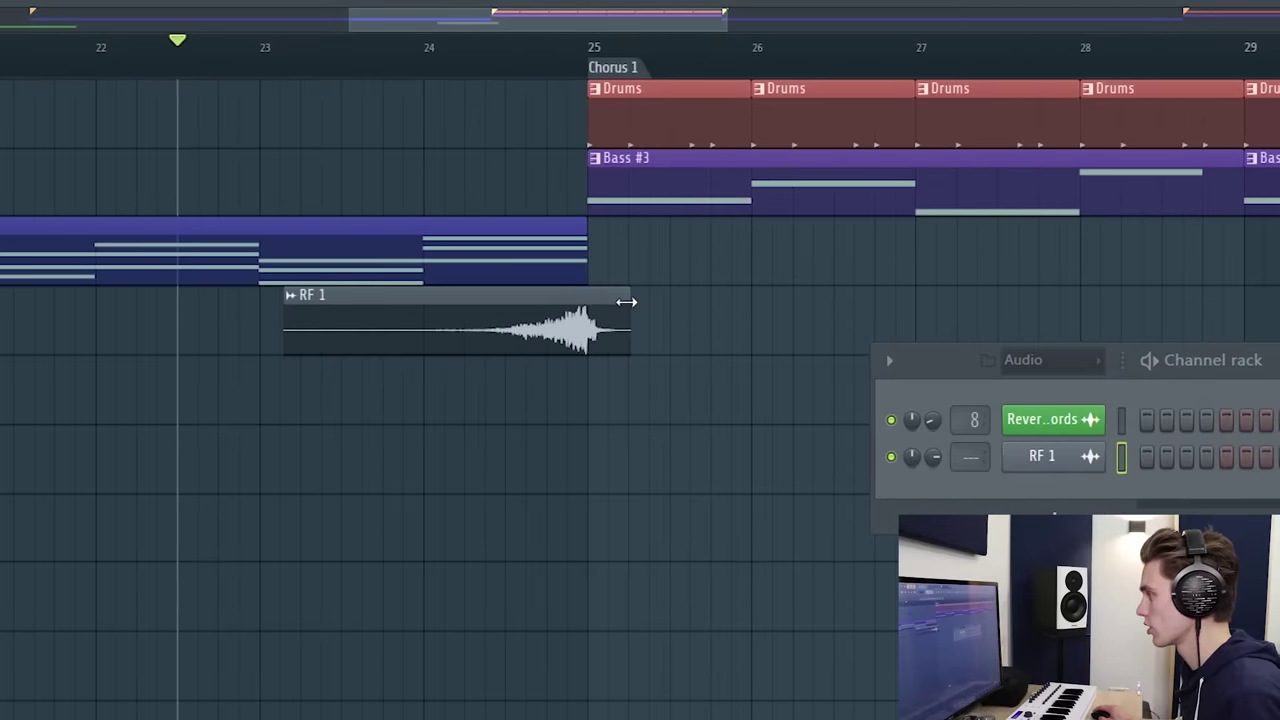
mouse_move(625, 300)
left_mouse_down()
mouse_move(577, 300)
mouse_move(590, 322)
mouse_move(626, 325)
left_mouse_up()
Audition from bar 24 and nudge the RF 1 riser earlier twice
scroll(522, 16, "up", 3)
left_click(276, 50)
scroll(281, 57, "down", 3)
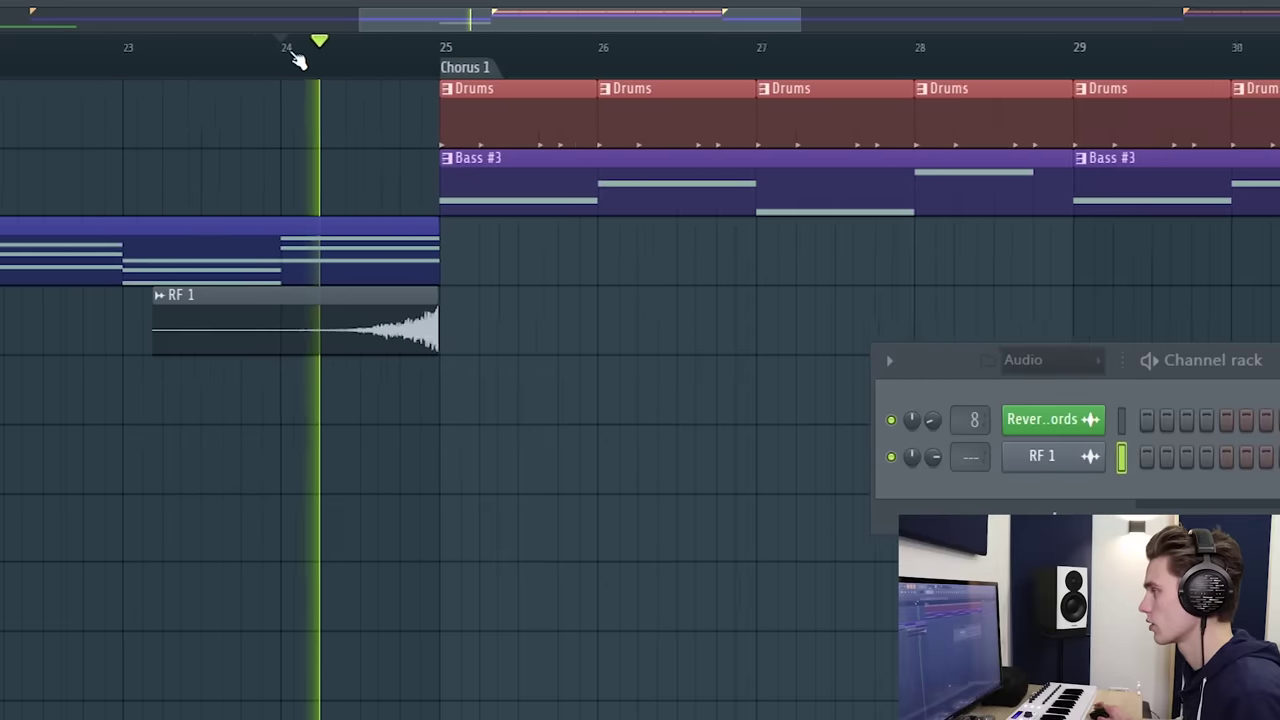
scroll(206, 57, "up", 5)
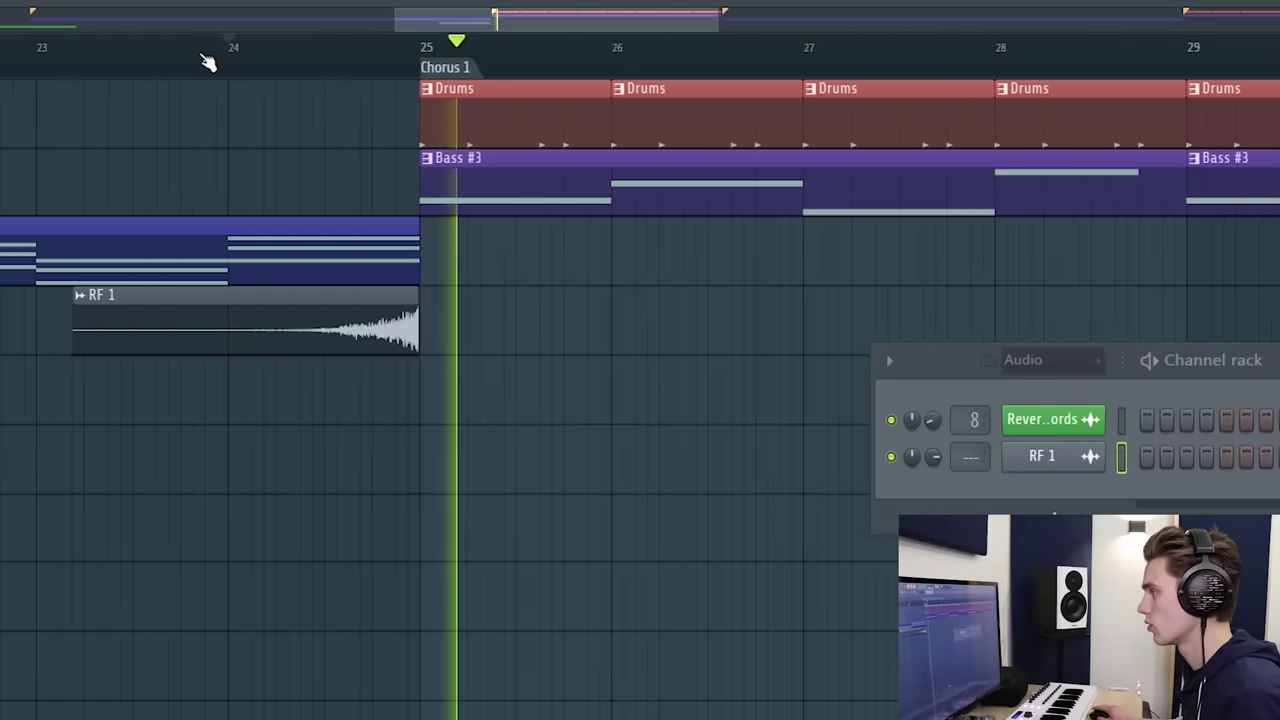
key("space")
left_click_drag(447, 303, 410, 306)
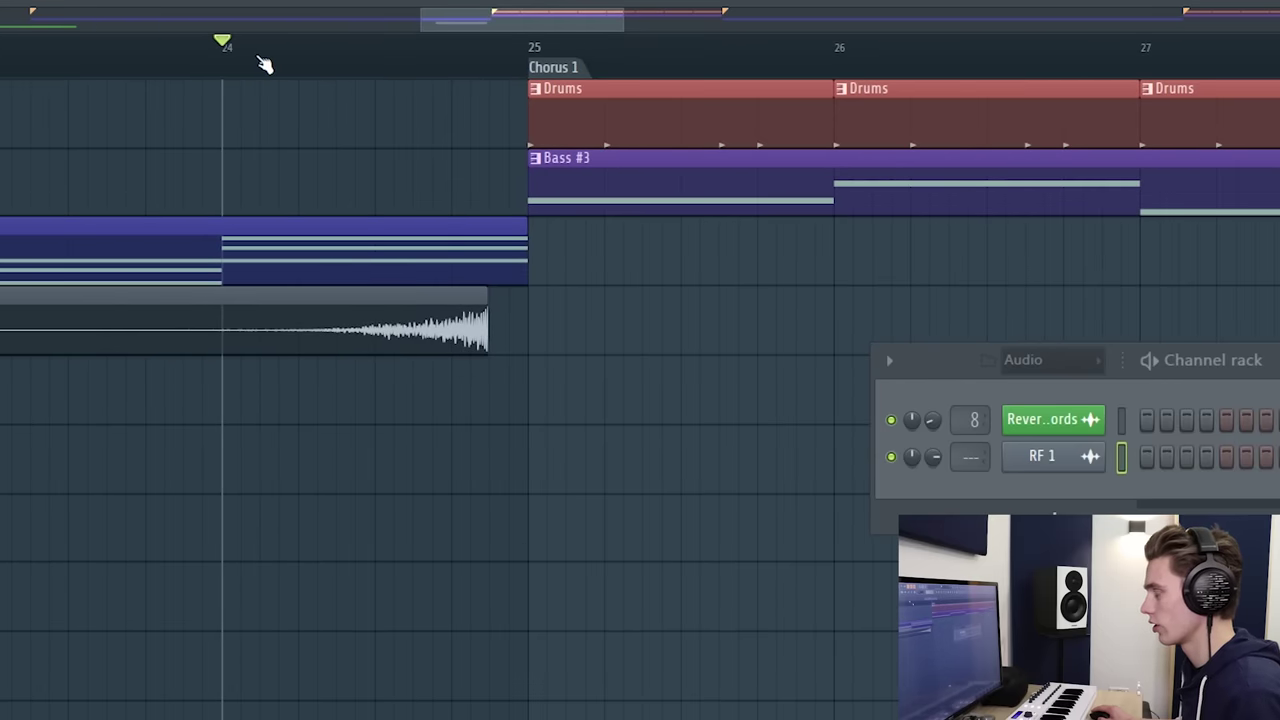
key("space")
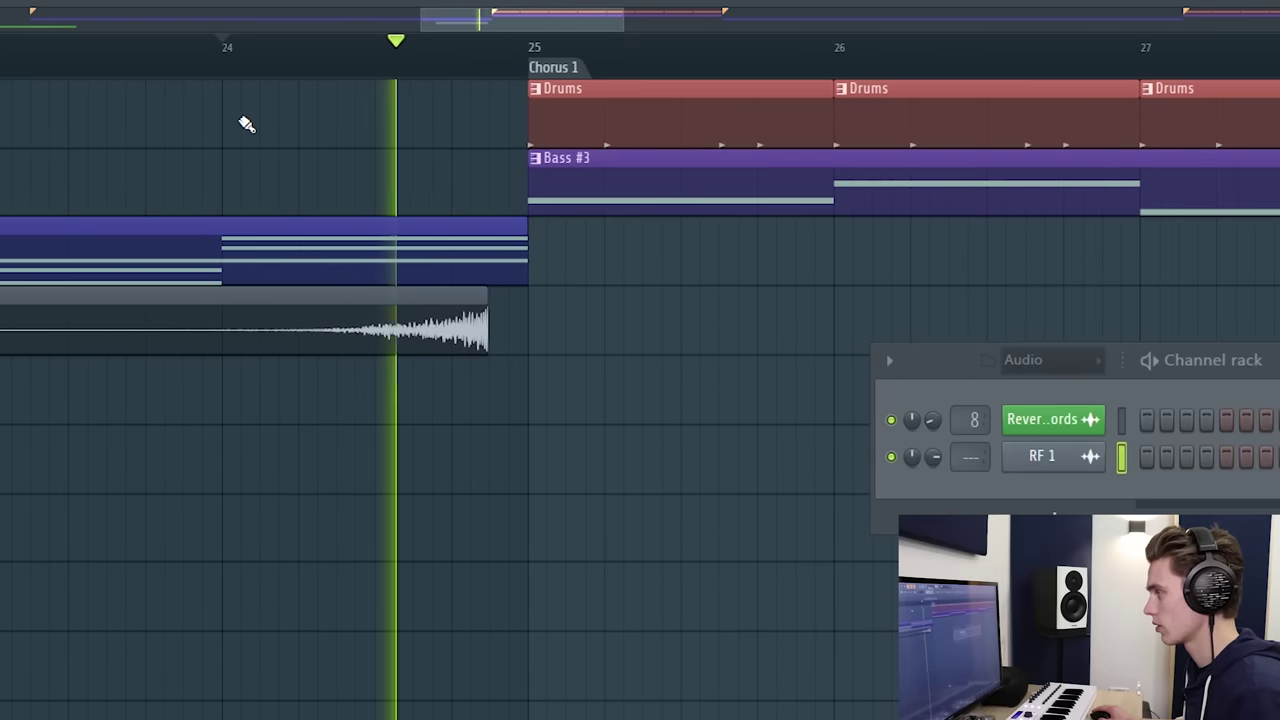
key("space")
left_click_drag(443, 306, 417, 327)
Trim the piano clip to end with RF 1 and delete the stray Piano #2 clip
left_click_drag(526, 229, 451, 234)
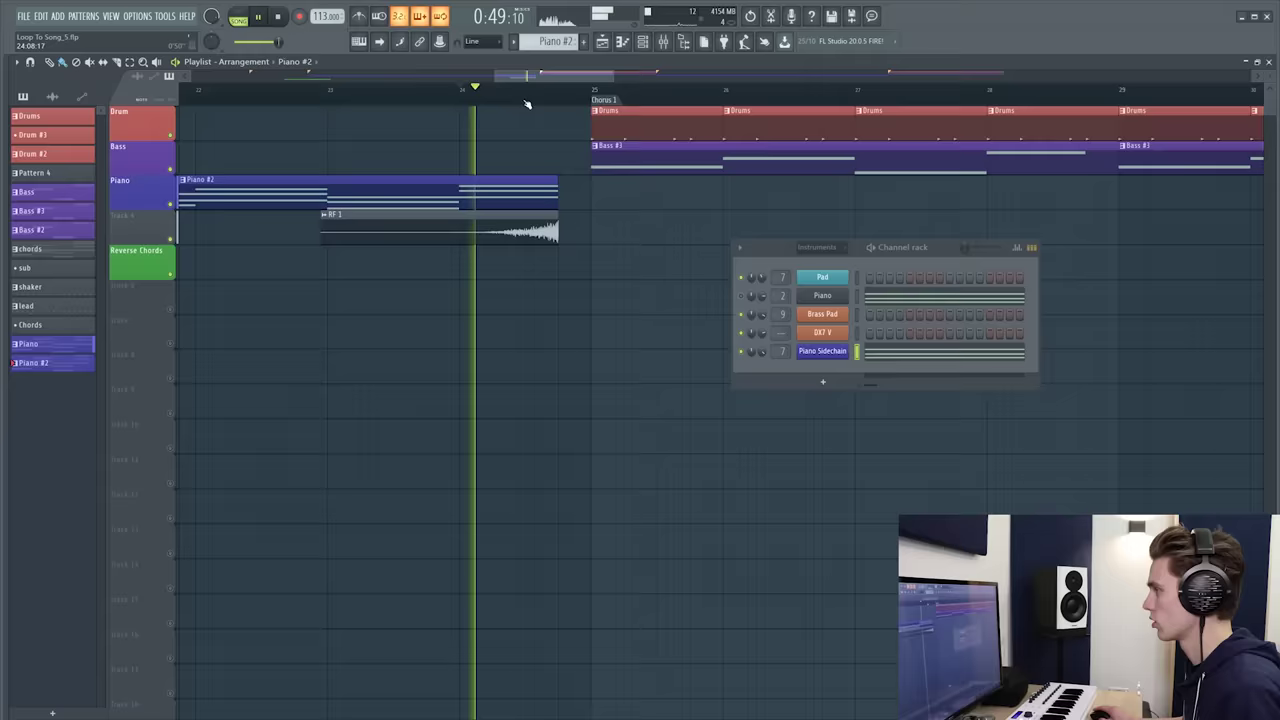
left_click(571, 257)
right_click(571, 257)
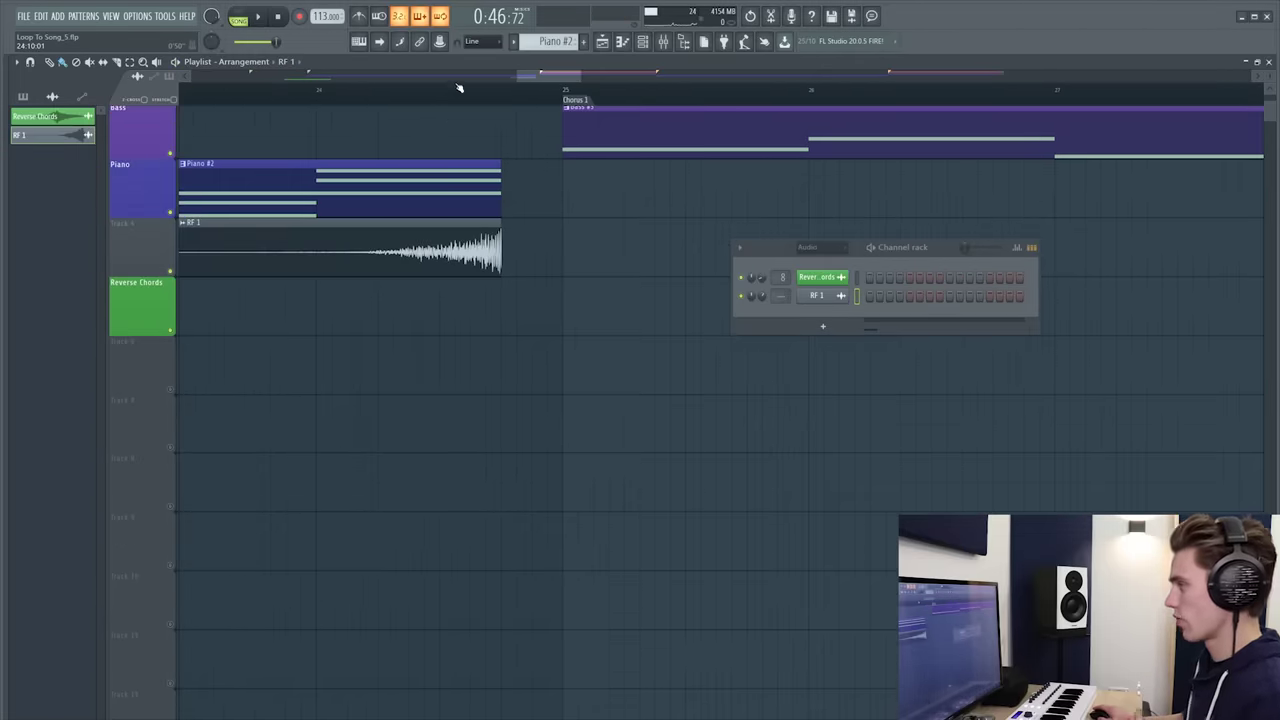
Insert an empty Track 4 and place a Piano Sidechain volume automation clip where the riser ends
scroll(459, 88, "down", 5)
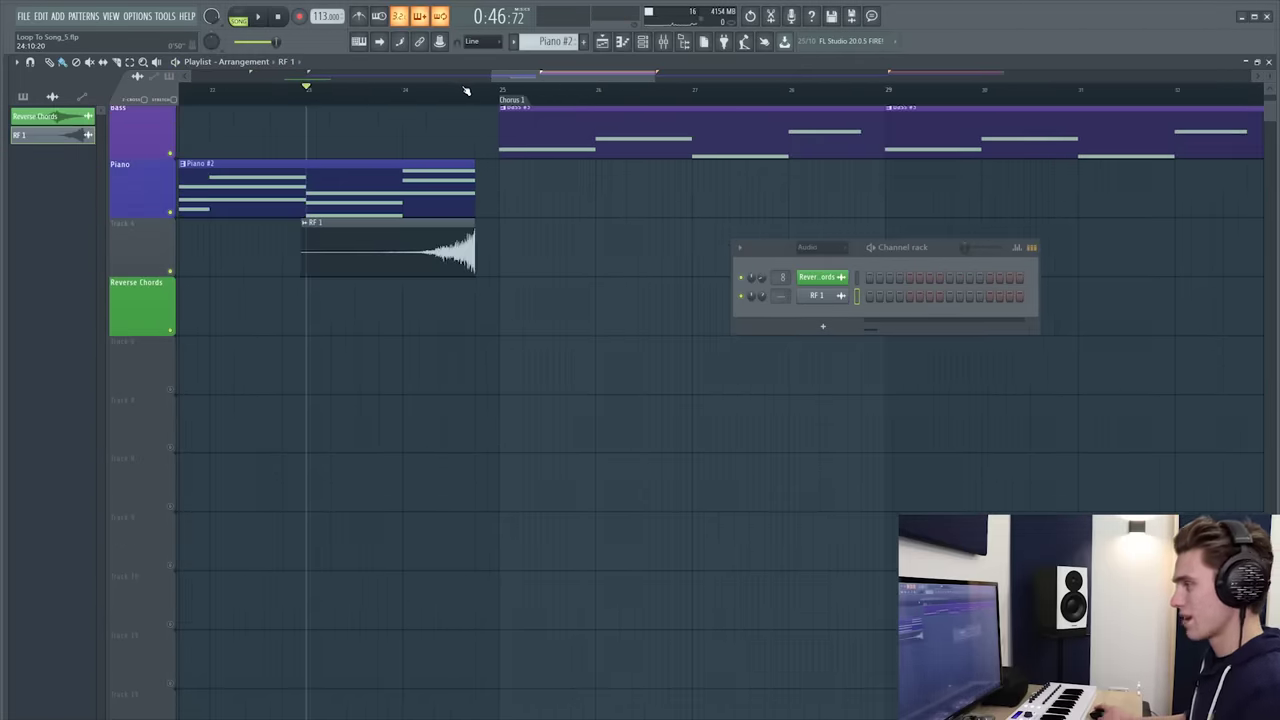
right_click(148, 241)
left_click(197, 421)
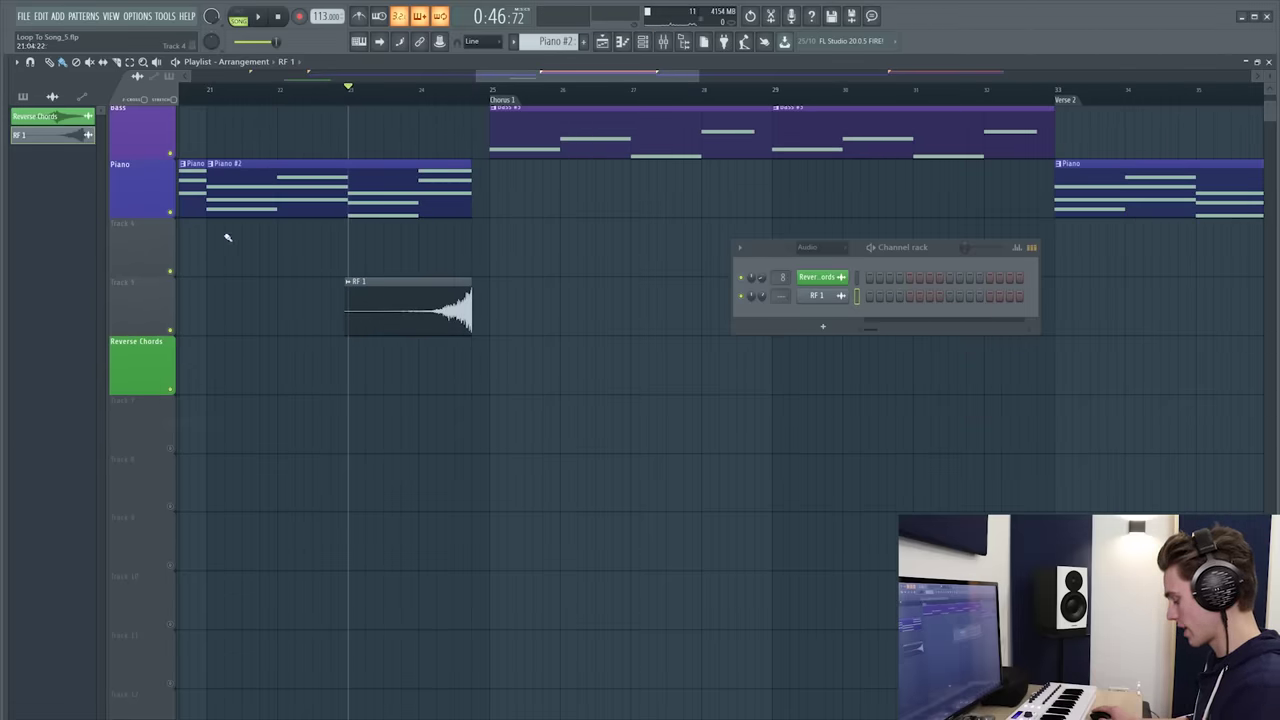
key("F9")
left_click(392, 458)
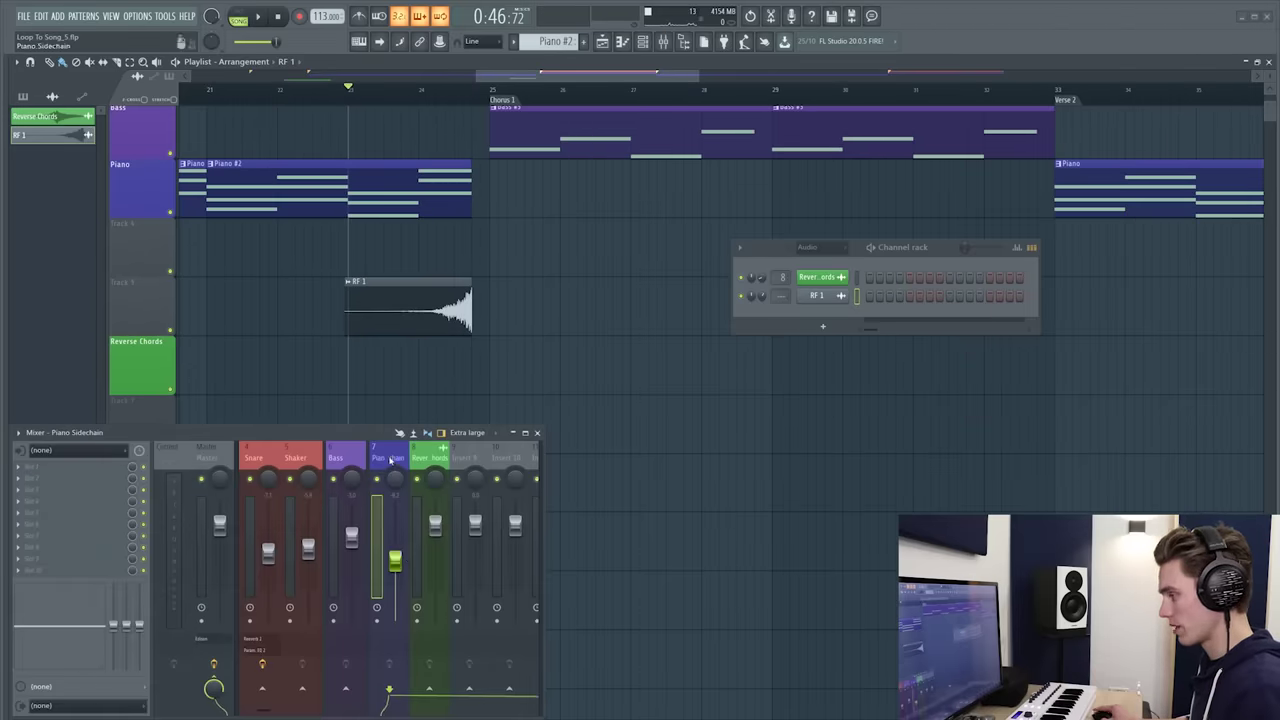
right_click(397, 560)
left_click(441, 619)
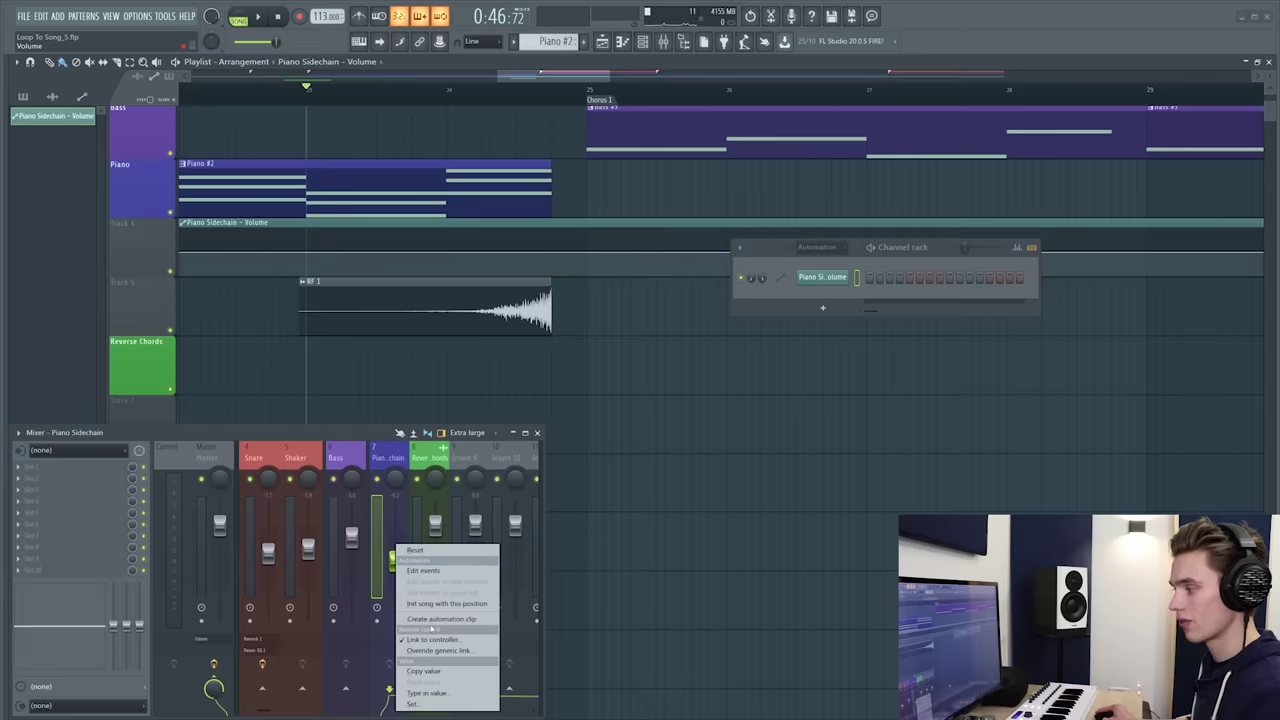
left_click(537, 432)
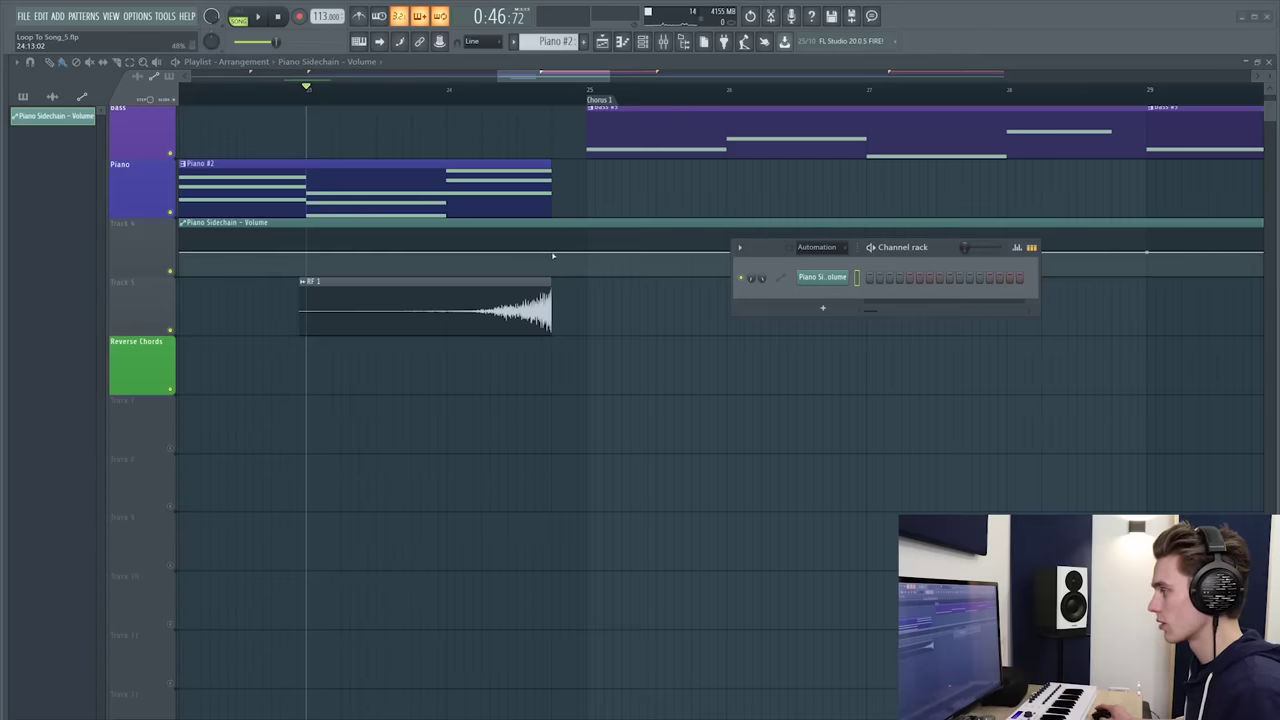
left_click_drag(552, 256, 480, 316)
Audition the volume automation, move Track 4 up, and give the group the Piano colour
key("space")
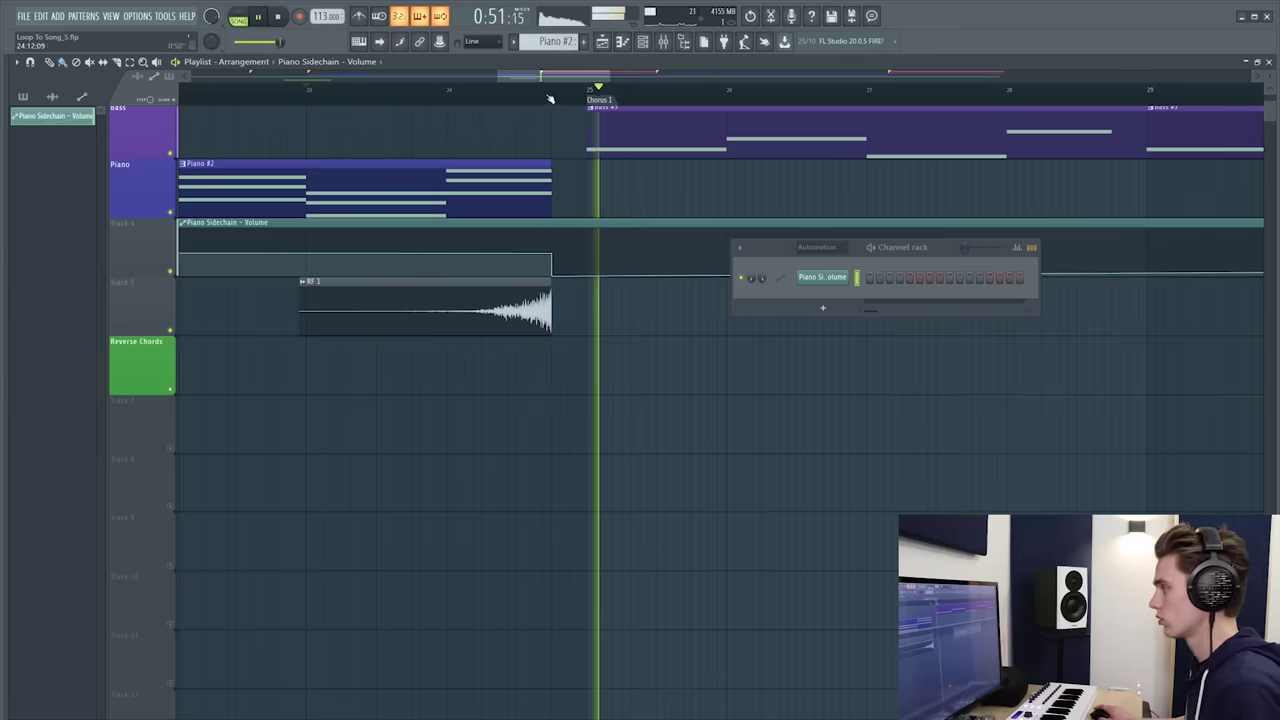
scroll(530, 95, "down", 5)
key("space")
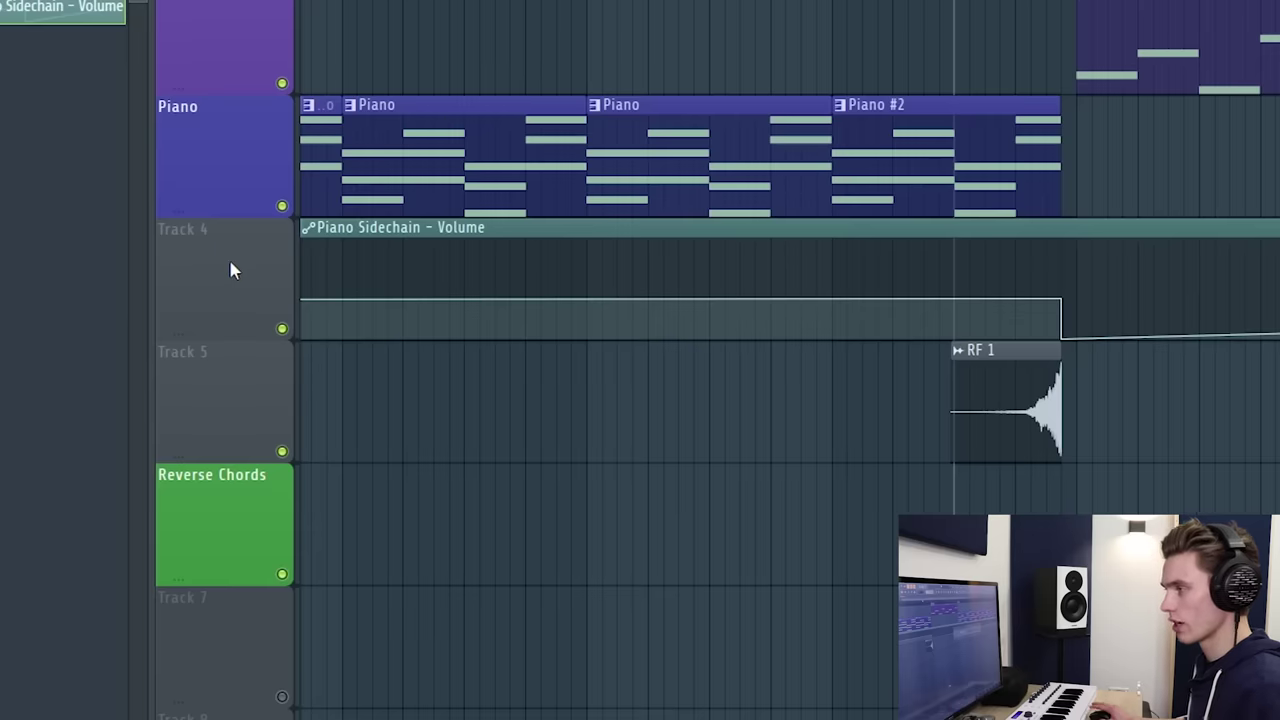
left_click_drag(230, 270, 240, 240)
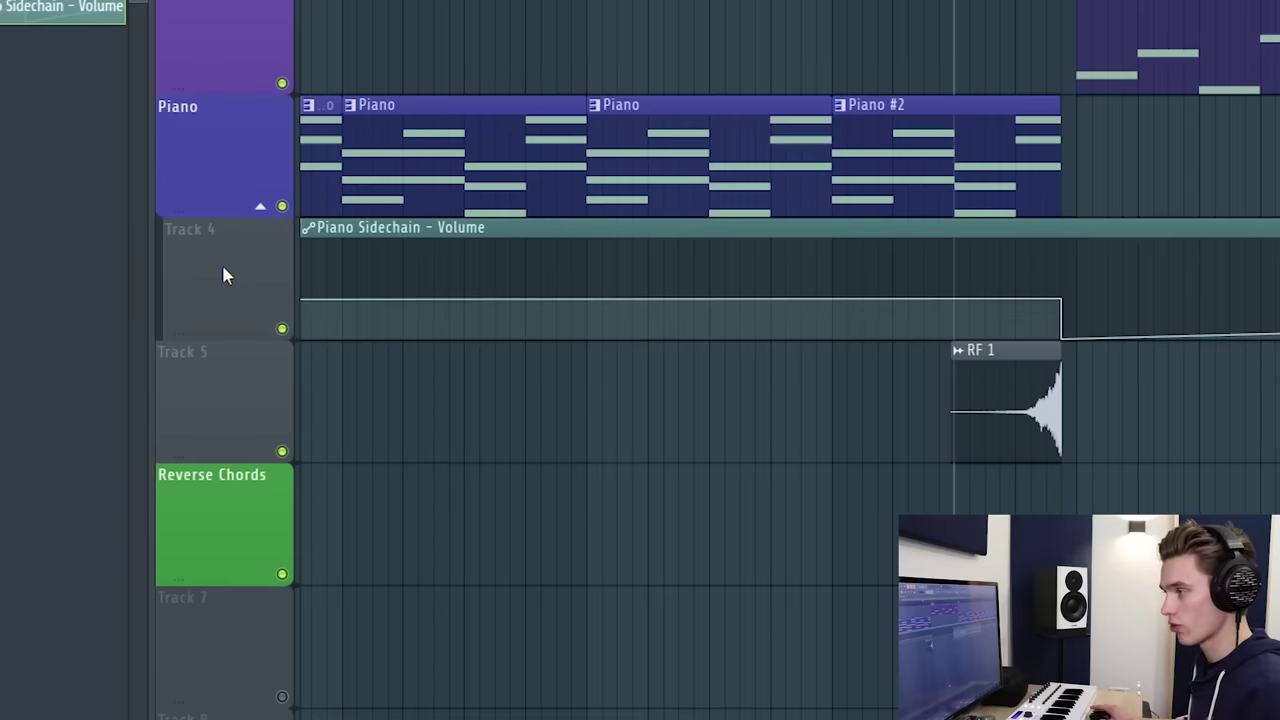
right_click(221, 261)
left_click(217, 251)
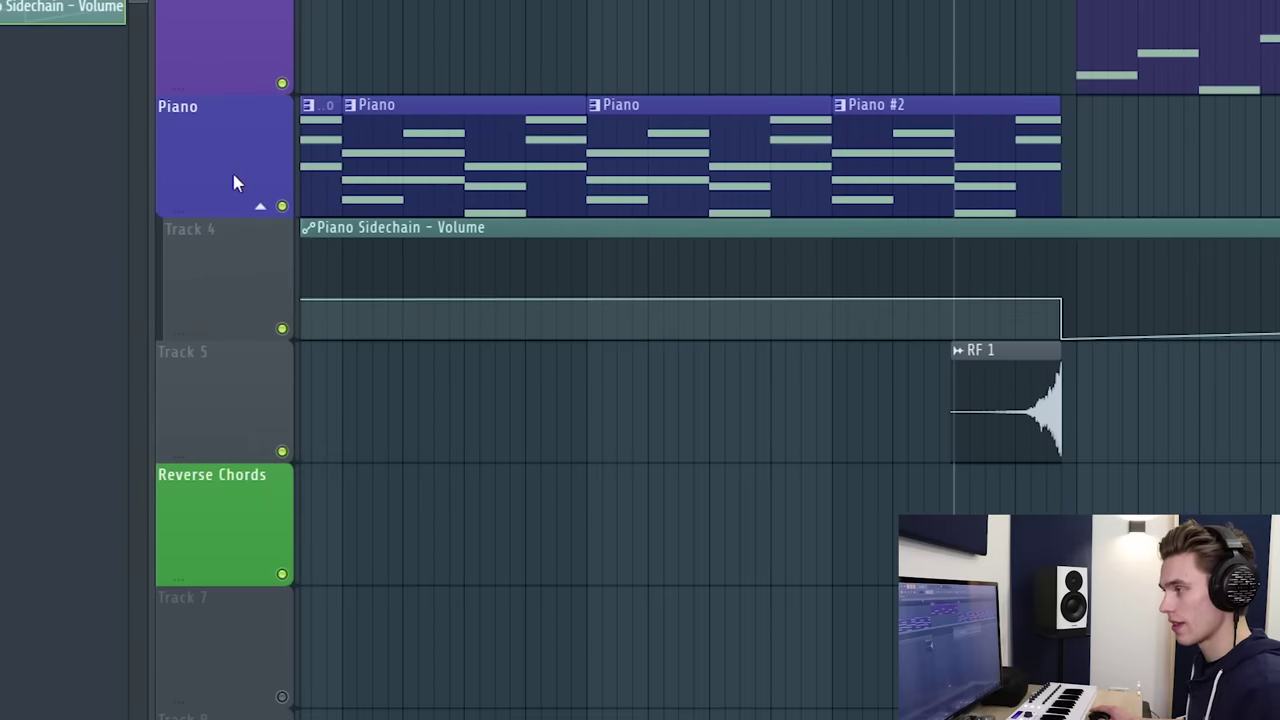
right_click(232, 183)
left_click(323, 342)
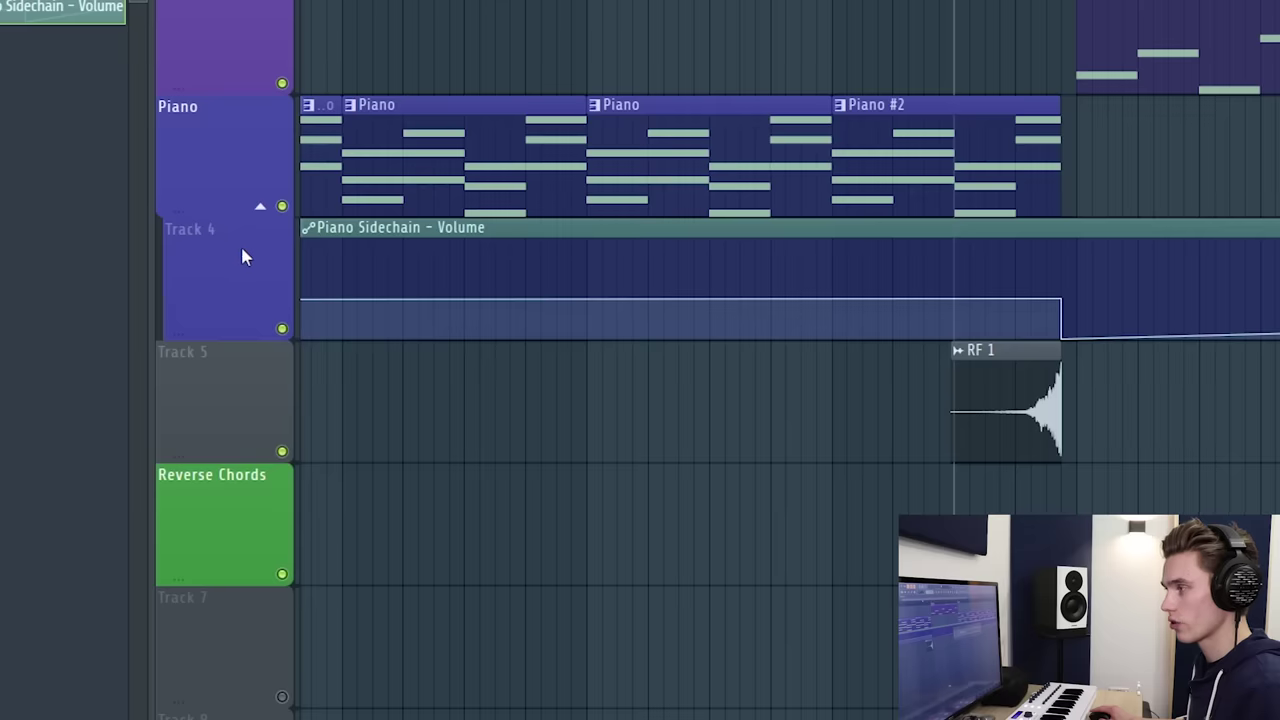
Rename the automation track Volume and auto-name its clip Volume
right_click(242, 256)
left_click(320, 220)
type("Volume")
key("Return")
right_click(286, 230)
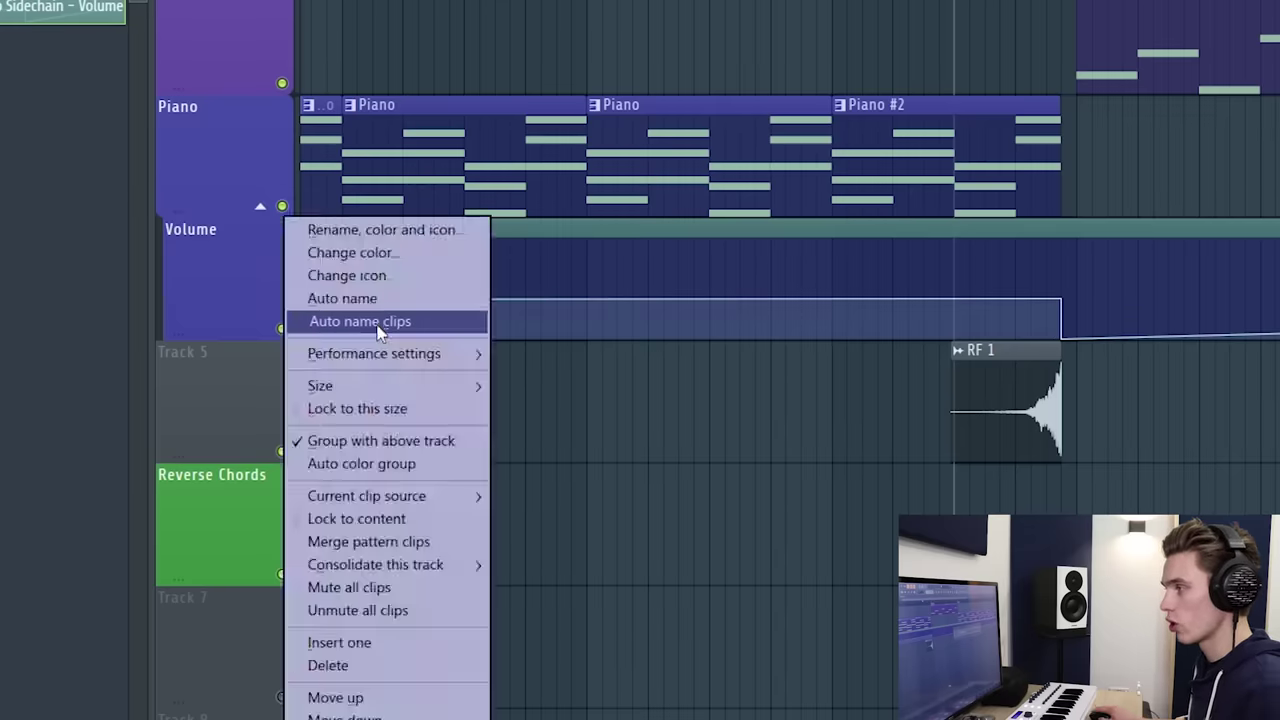
left_click(380, 321)
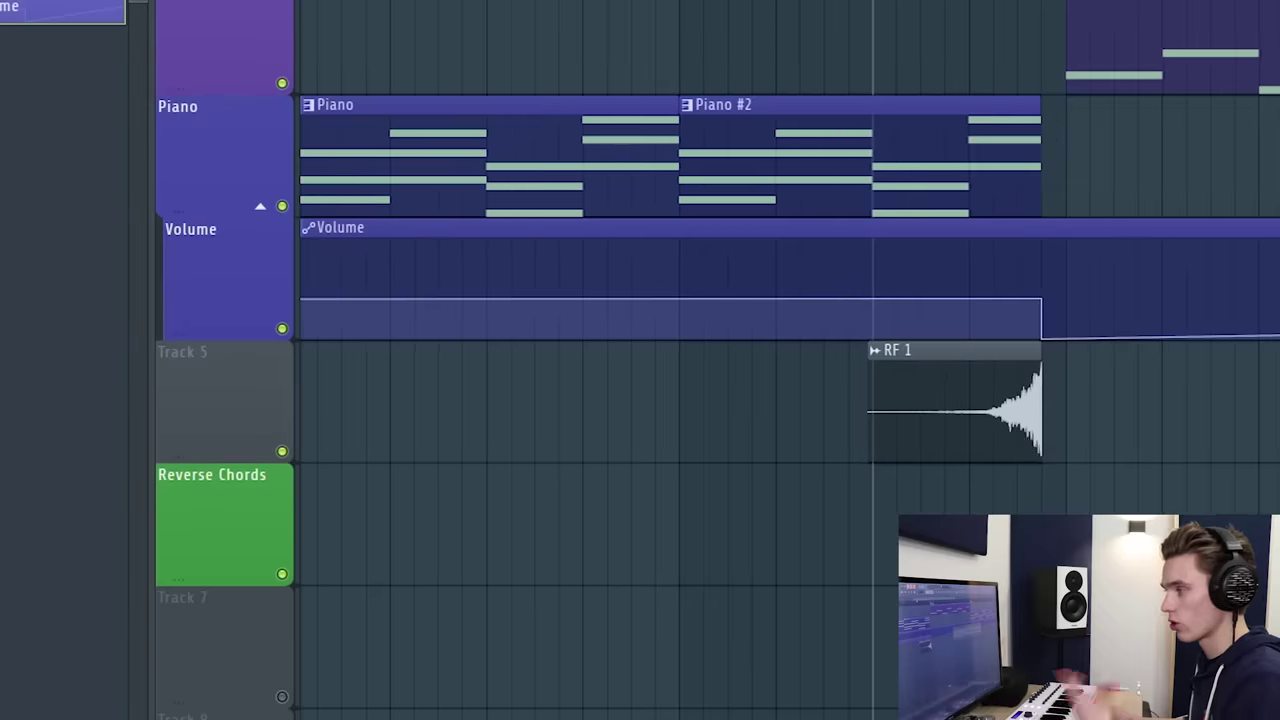
Move the RF 1 clip onto the Reverse Chords track and close the channel rack
left_click_drag(977, 457, 977, 525)
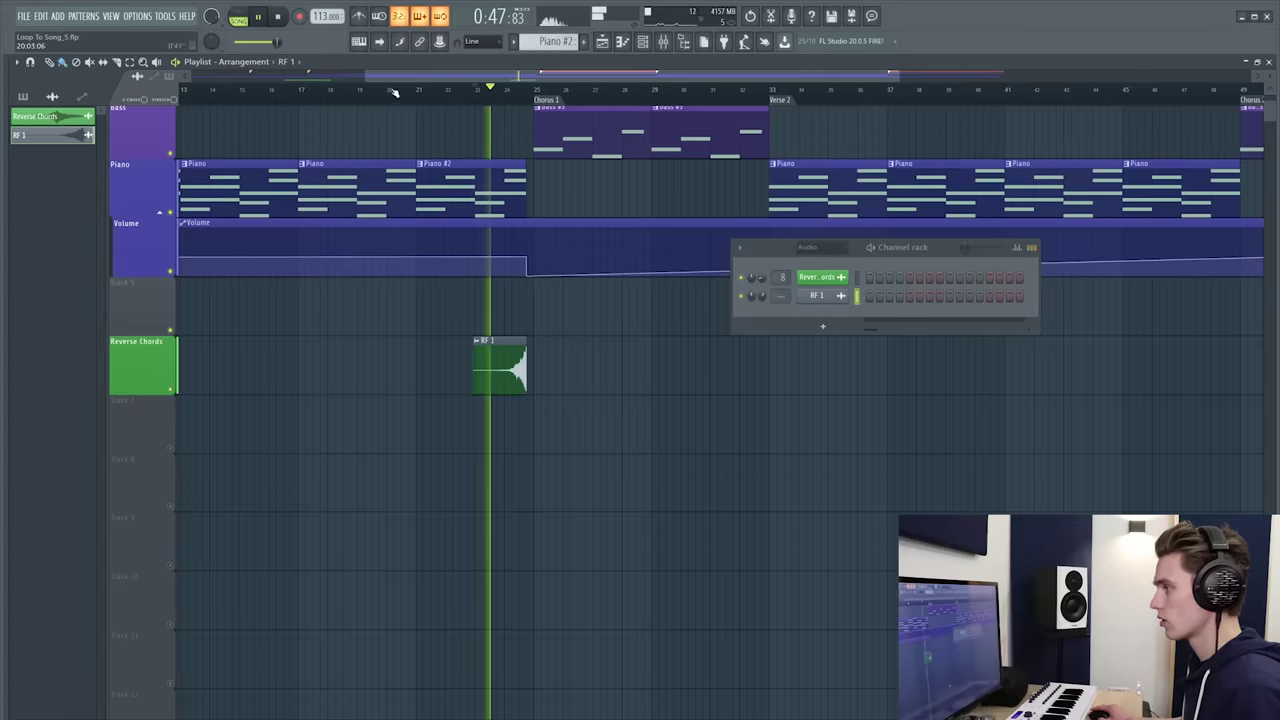
scroll(394, 105, "down", 2)
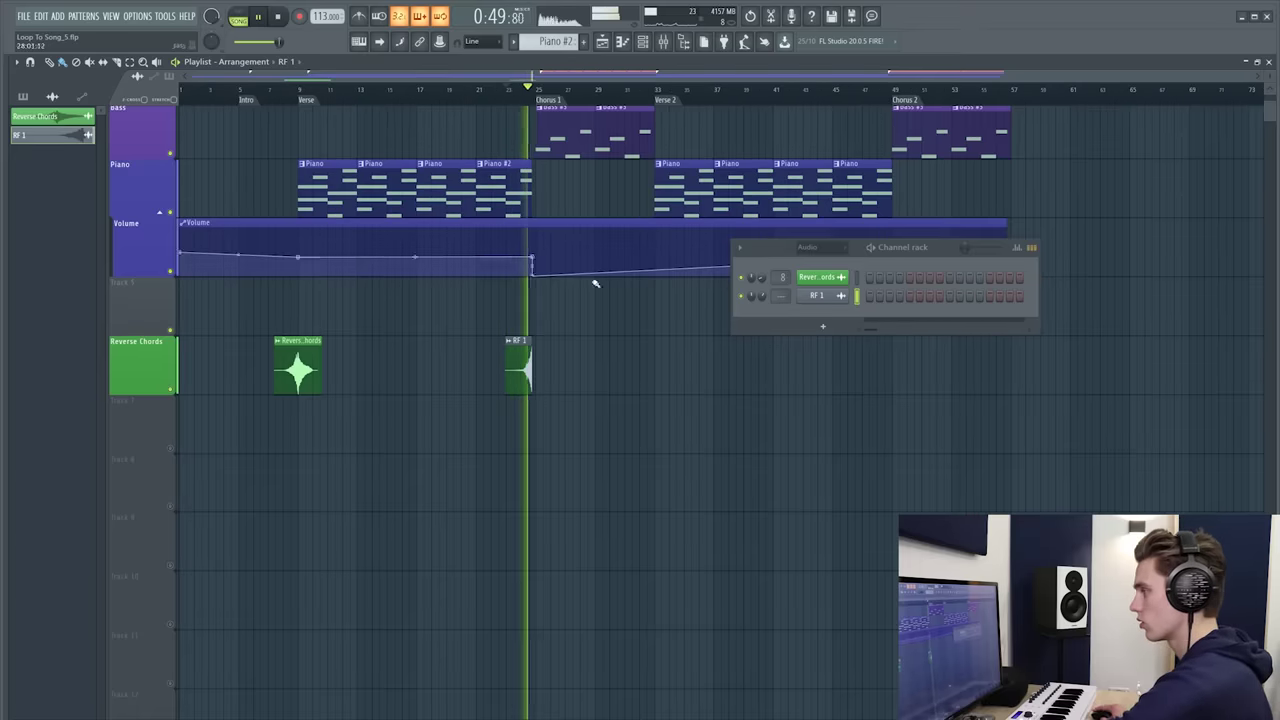
scroll(620, 342, "up", 1)
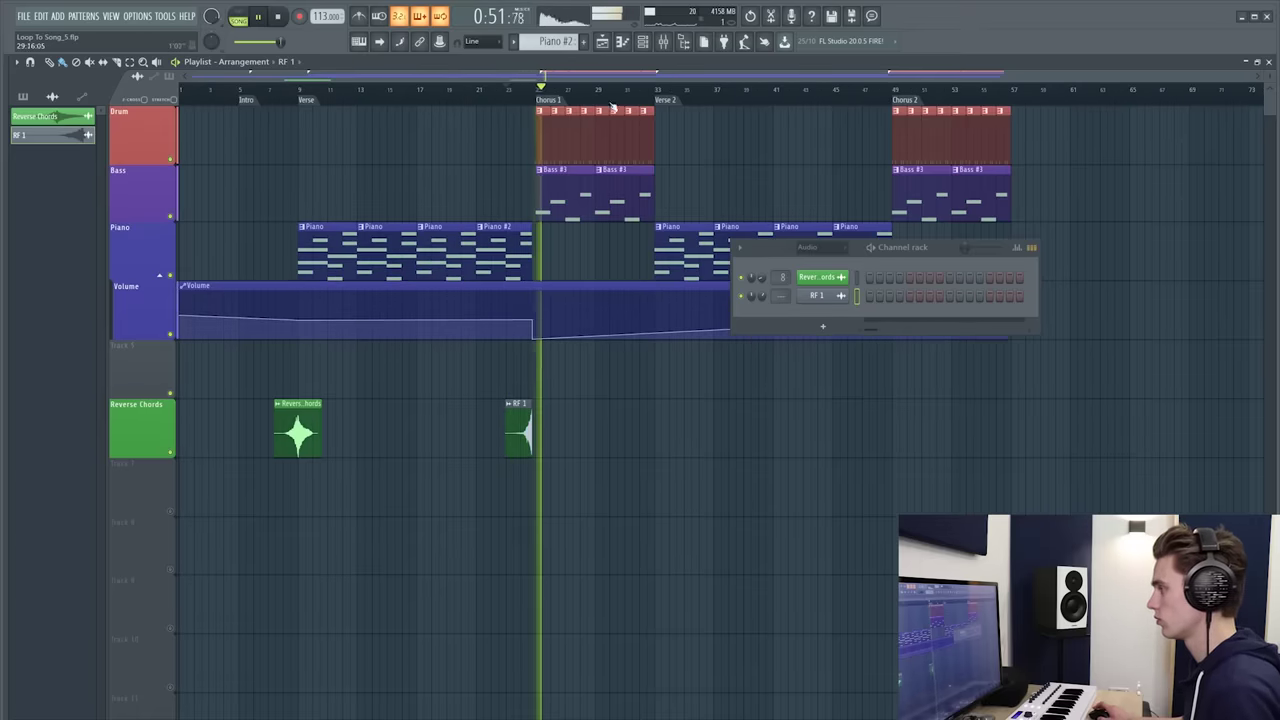
scroll(620, 342, "up", 2, "ctrl")
left_click_drag(946, 260, 959, 283)
key("F6")
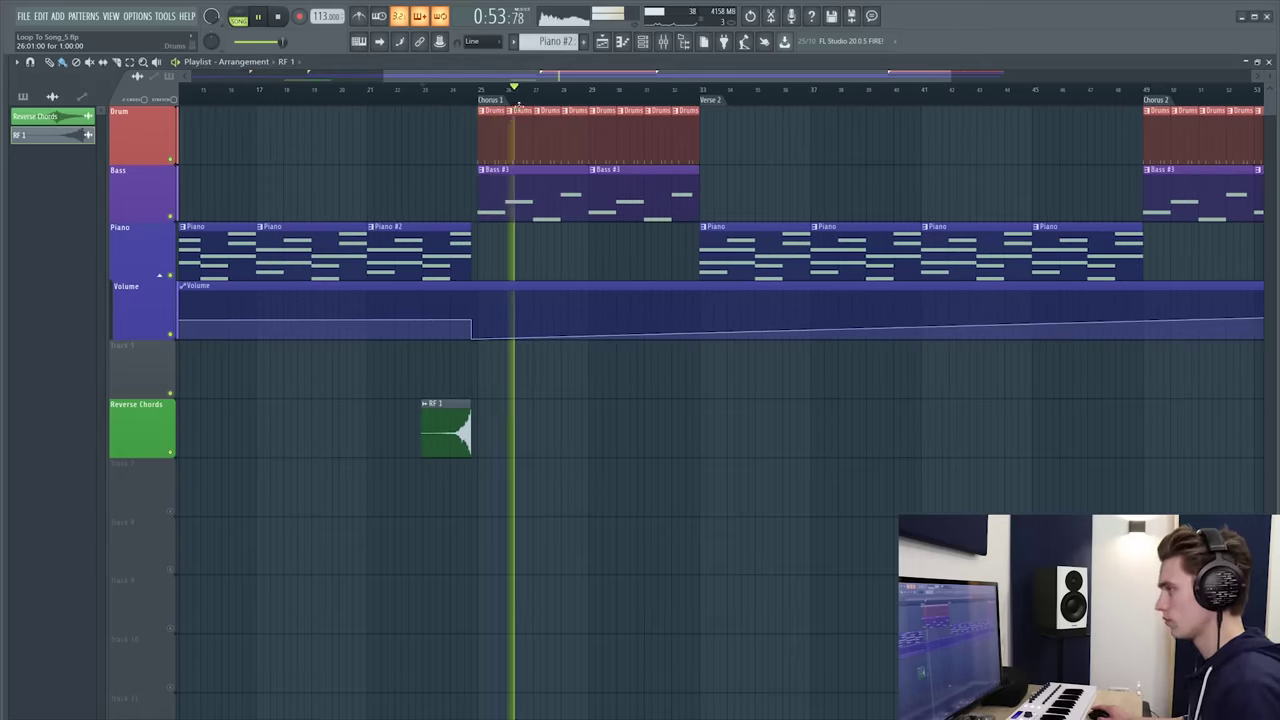
scroll(640, 400, "down", 2, "ctrl")
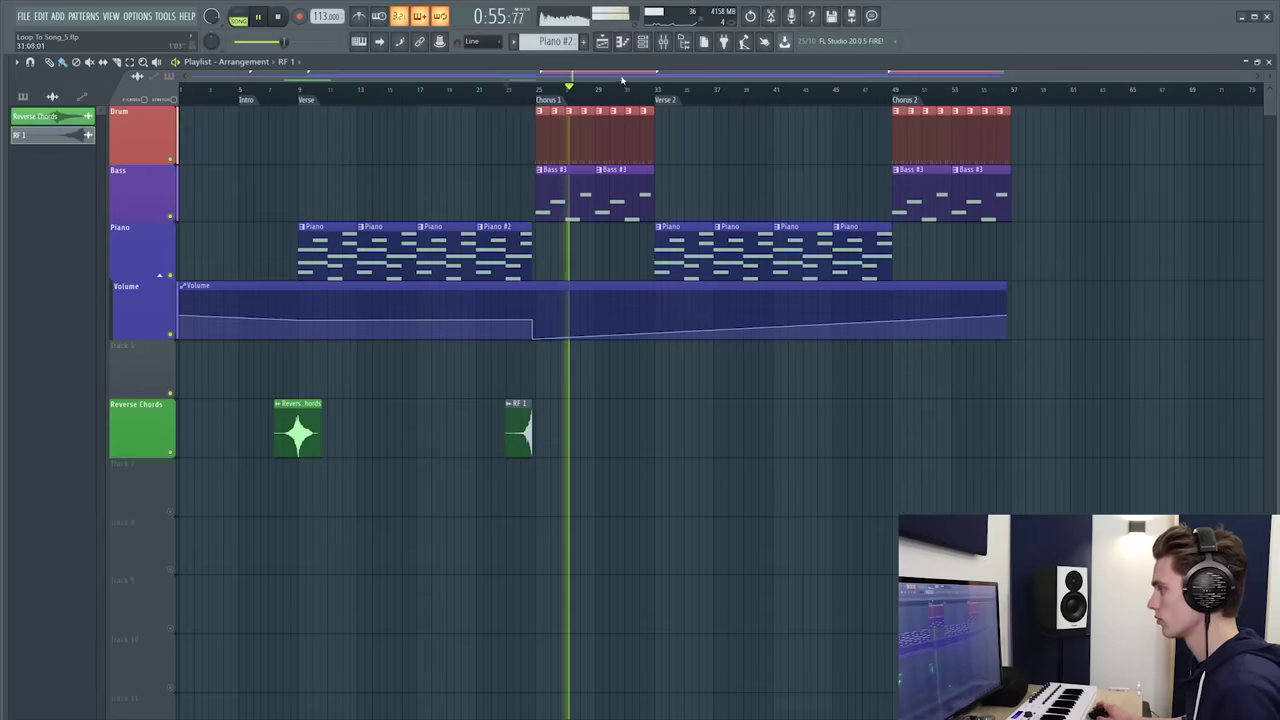
scroll(620, 420, "up", 3, "ctrl")
Place a second RF 1 clip on Reverse Chords and position it slightly earlier
left_click(512, 436)
left_click_drag(531, 423, 502, 423)
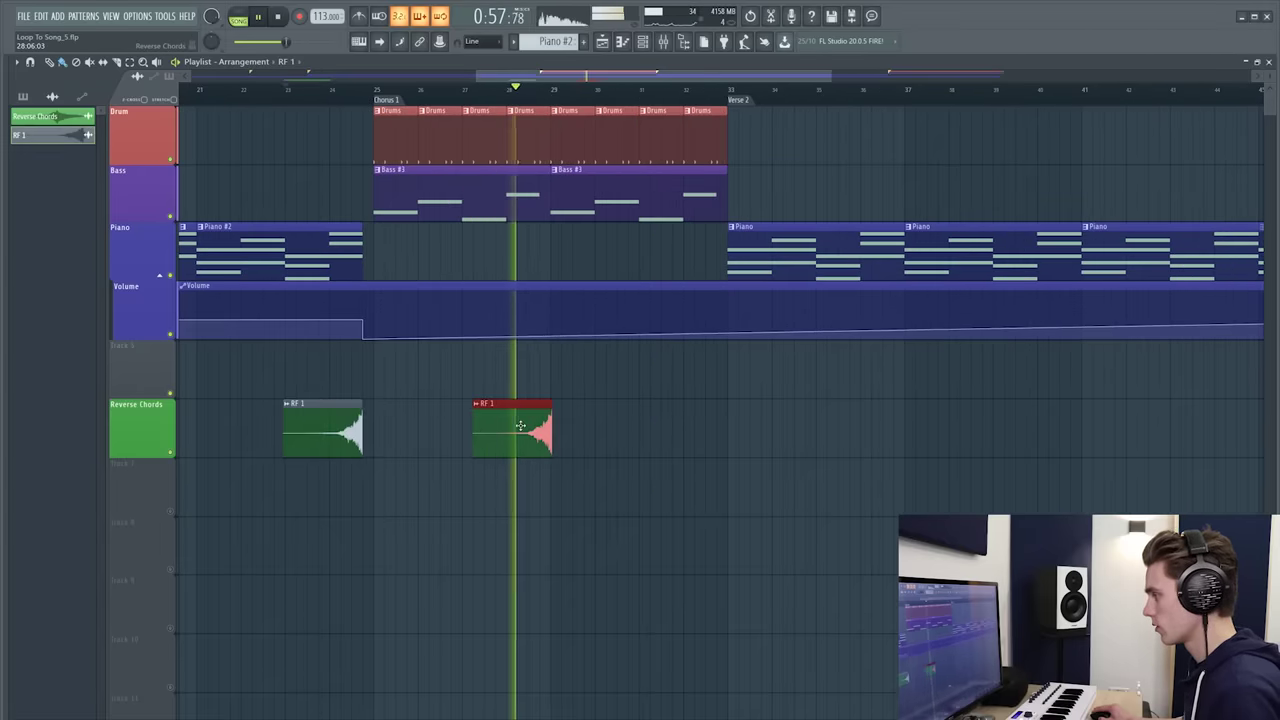
scroll(531, 420, "up", 3, "ctrl")
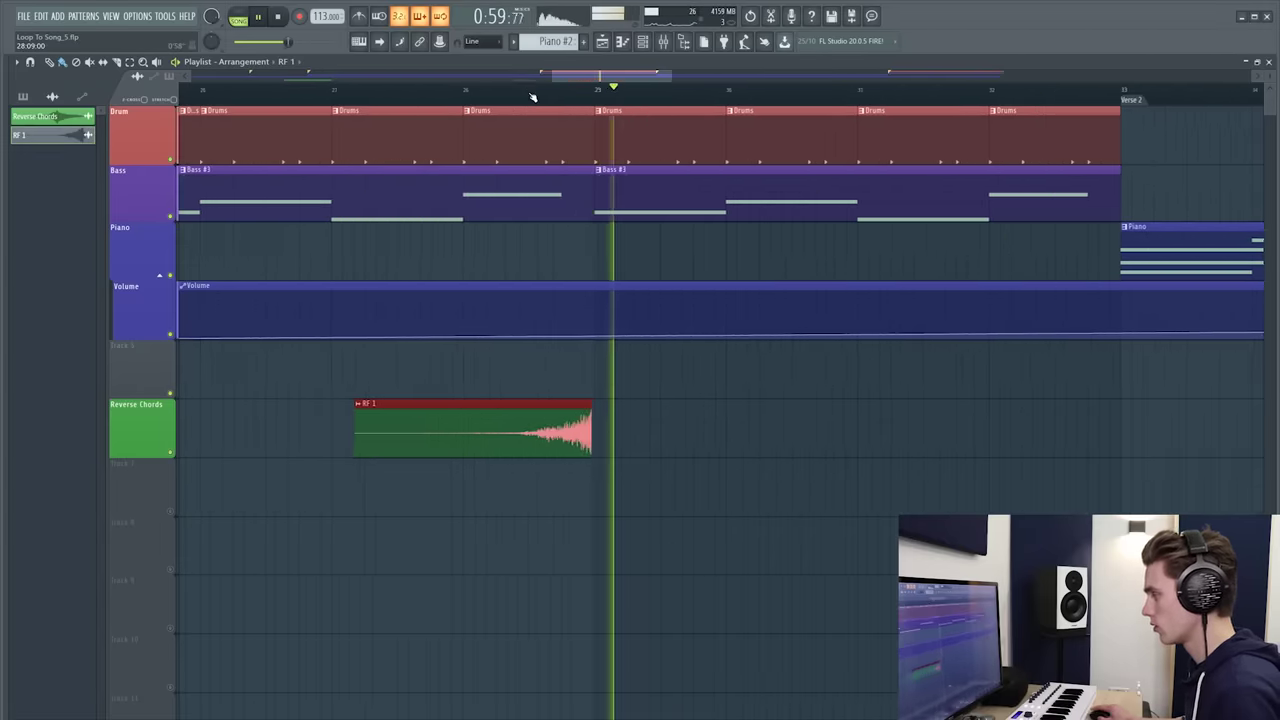
scroll(531, 409, "down", 3, "ctrl")
key("space")
right_click(531, 409)
left_click(531, 409)
left_click_drag(577, 401, 526, 408)
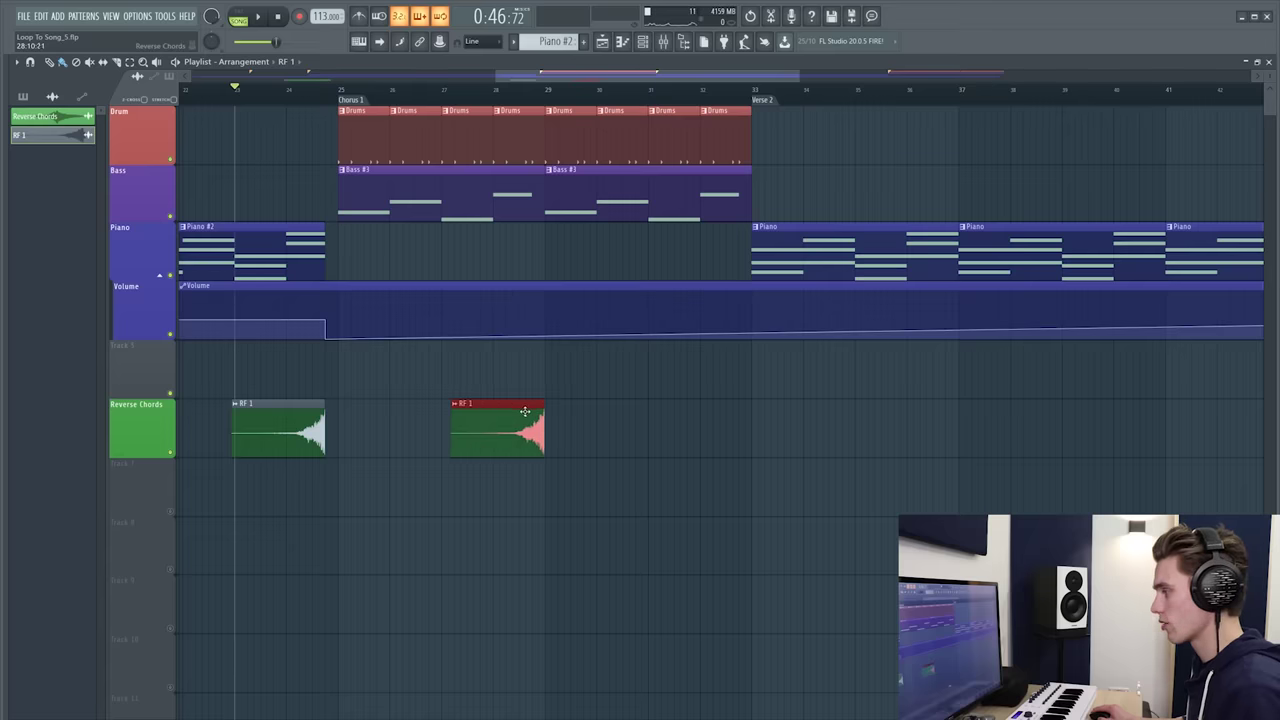
Add a third RF 1 clip ending at Verse 2, then bring up the mixer
left_click_drag(755, 421, 726, 421)
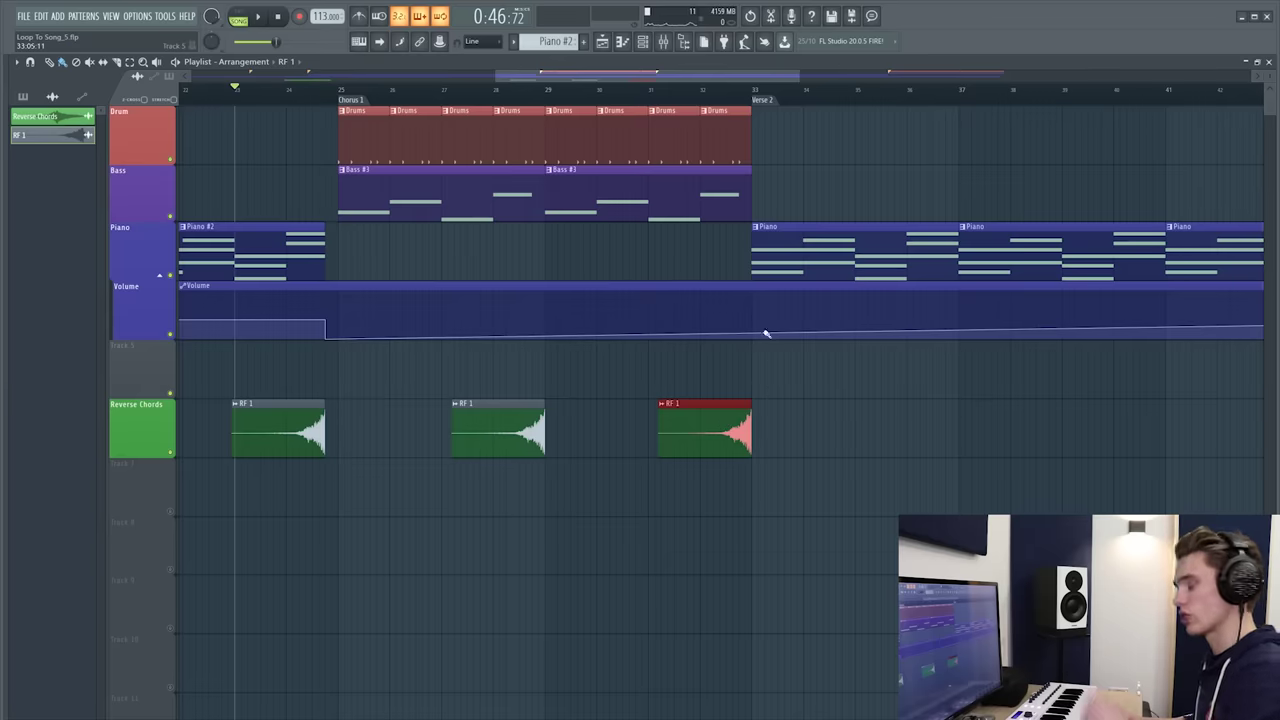
scroll(409, 100, "down", 5)
key("F9")
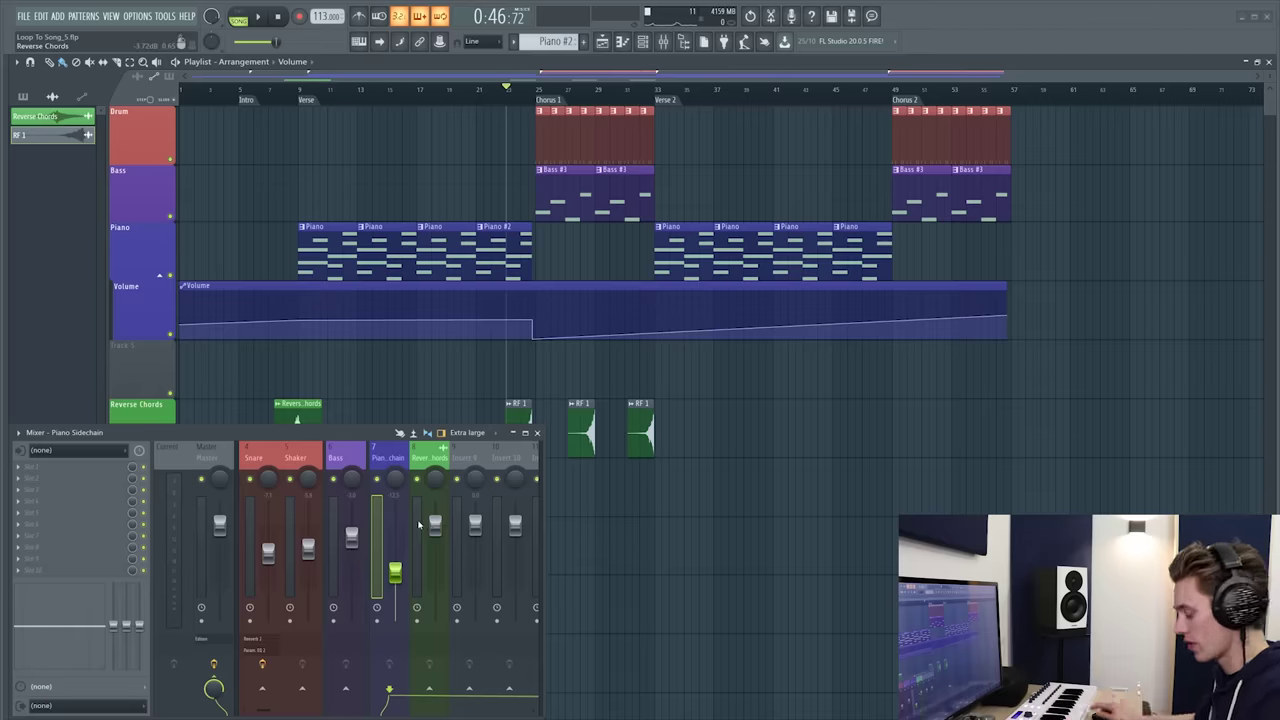
Hide the Mixer with F9 and send the playback position back to bar 9
key("F9")
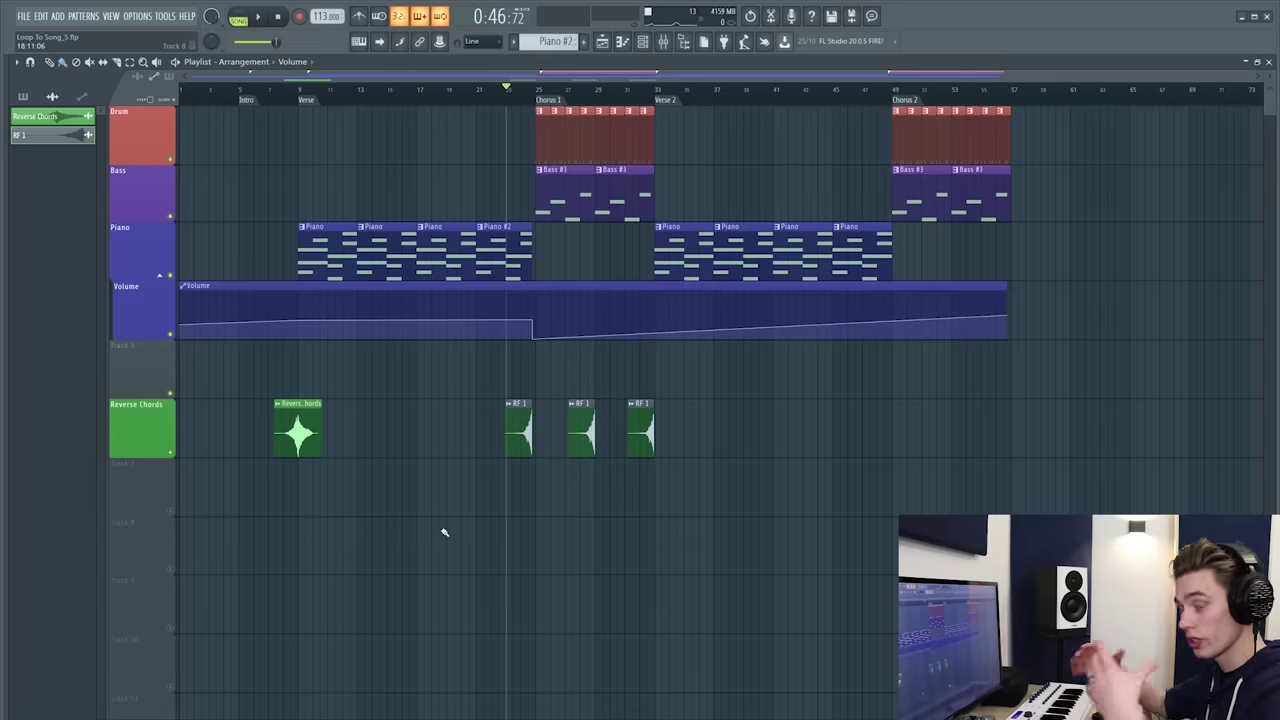
key("space")
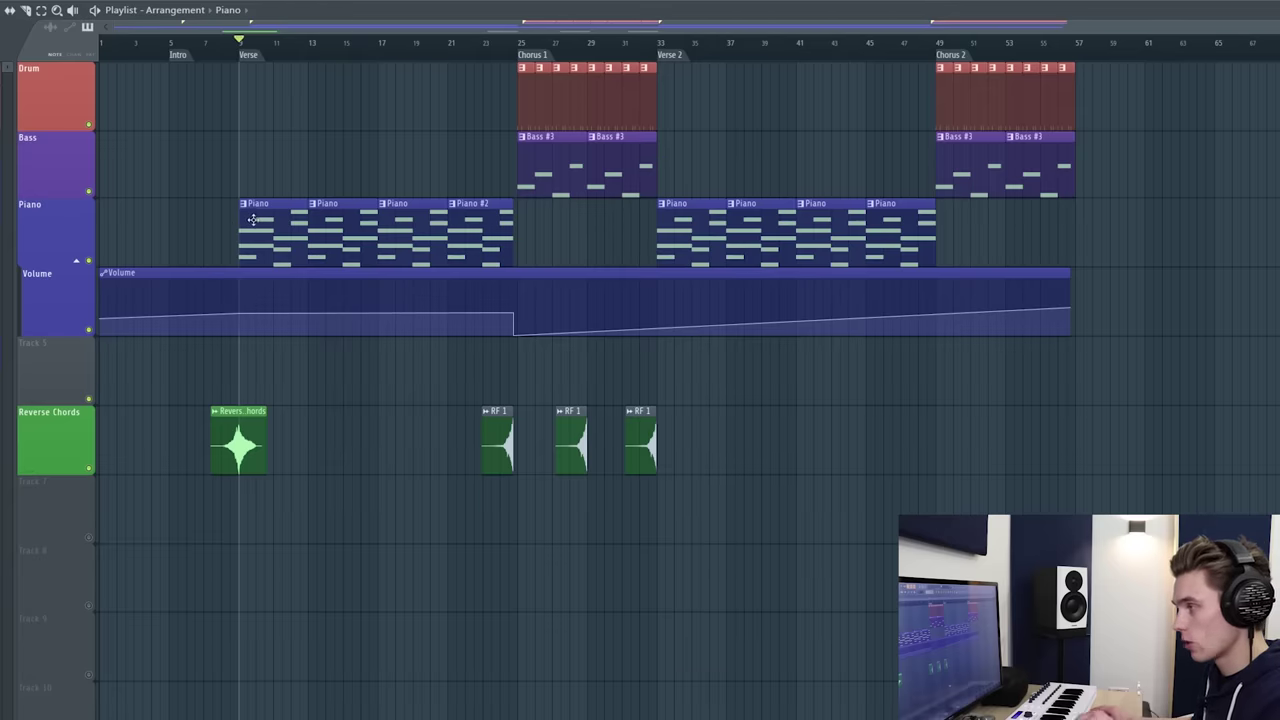
Paint a drum clip just before Chorus 1, bring up the Mixer, and audition it
left_click(468, 96)
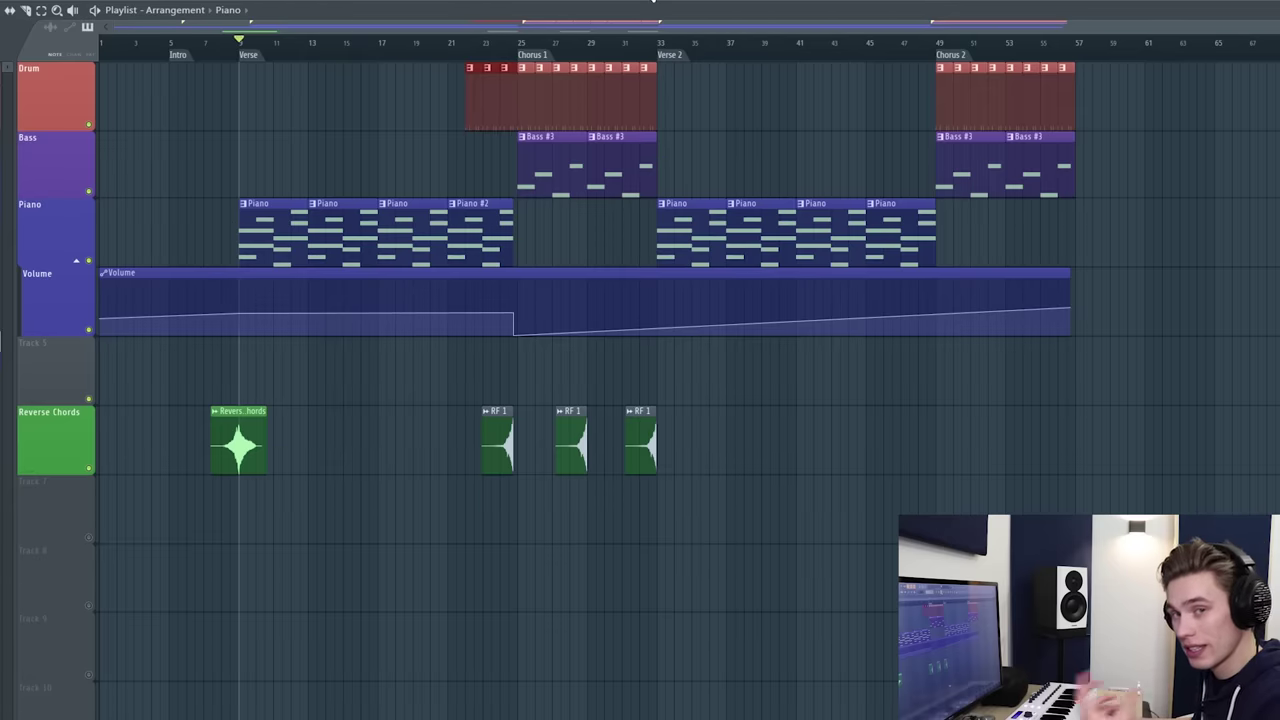
key("F9")
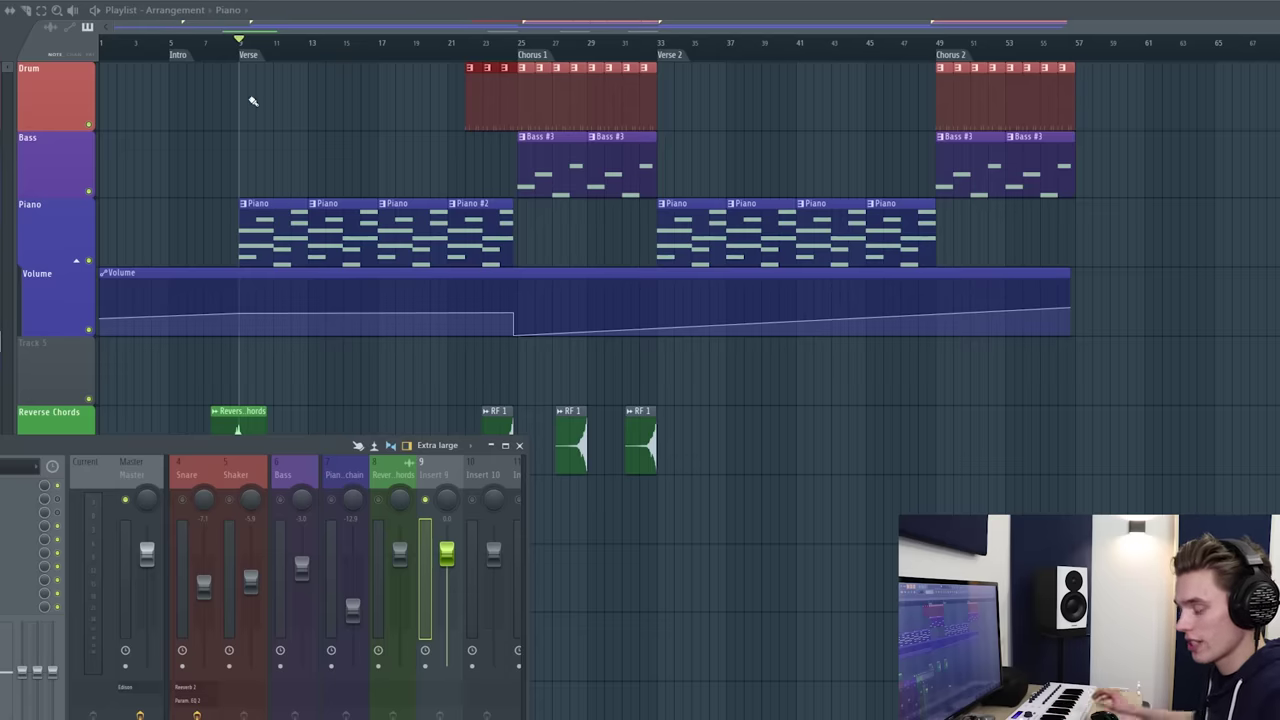
key("space")
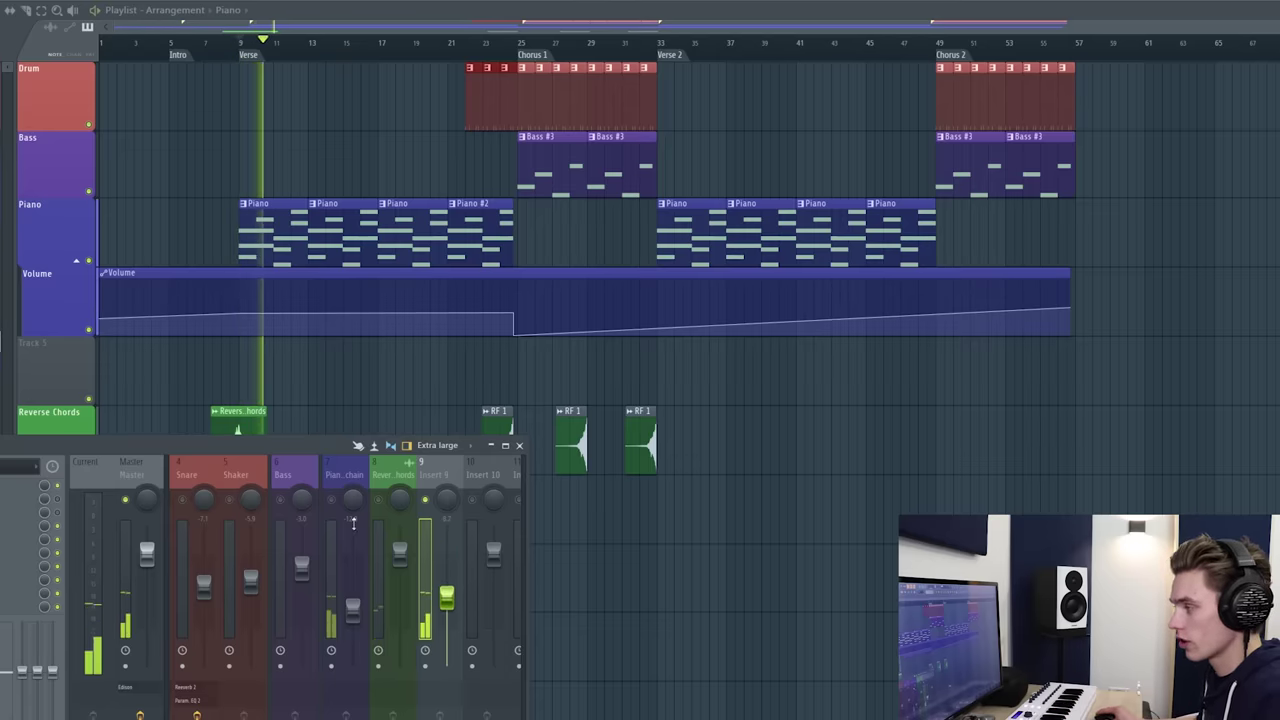
key("space")
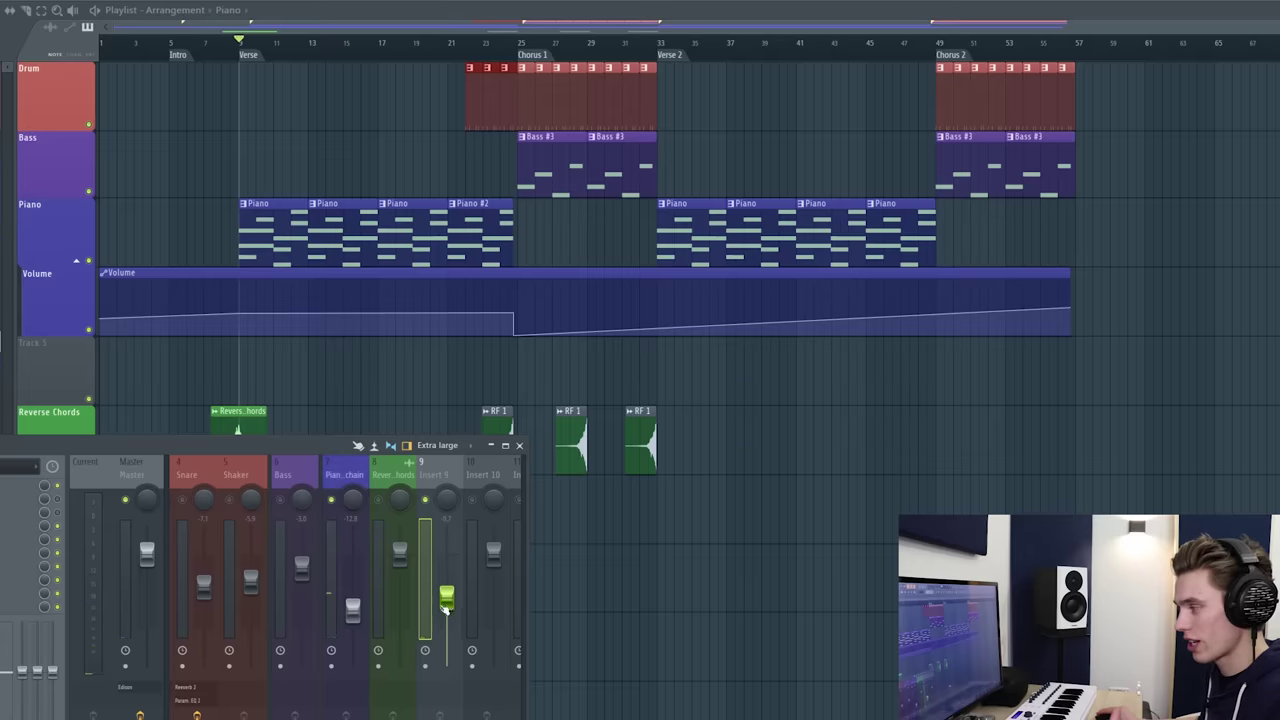
key("space")
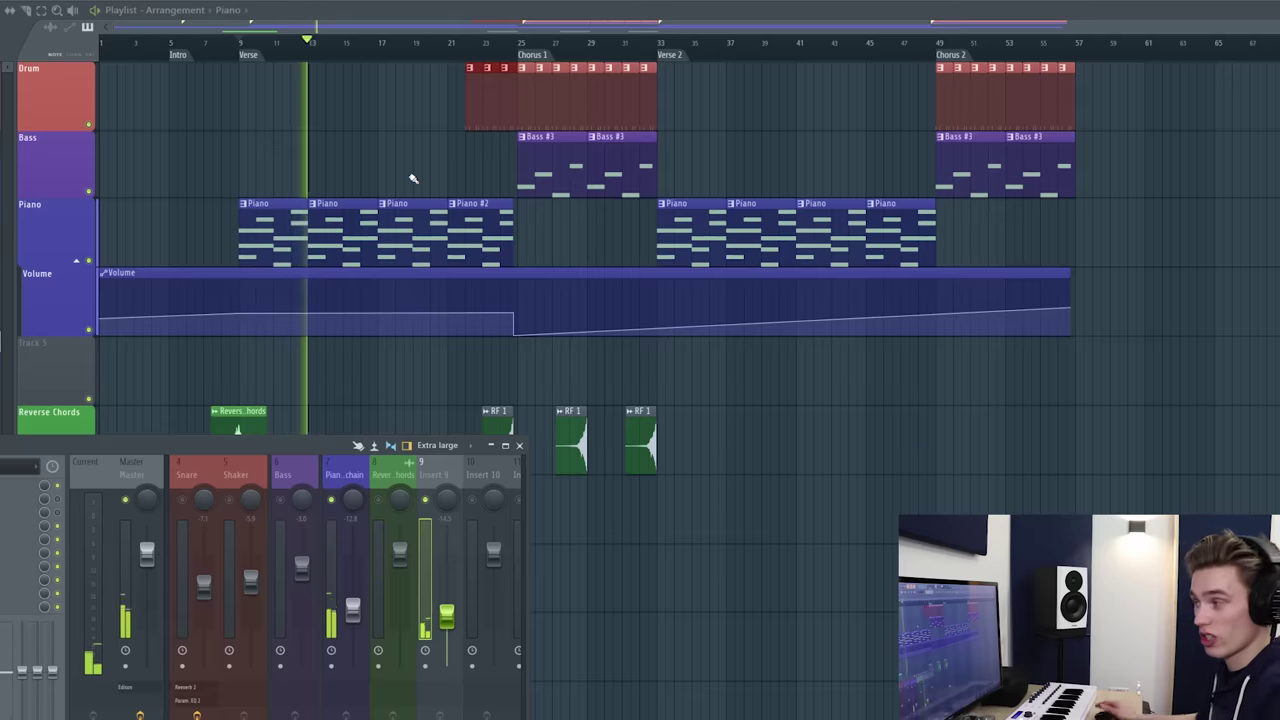
Delete the drum clips before Chorus 1 and stop playback
right_click(471, 125)
key("space")
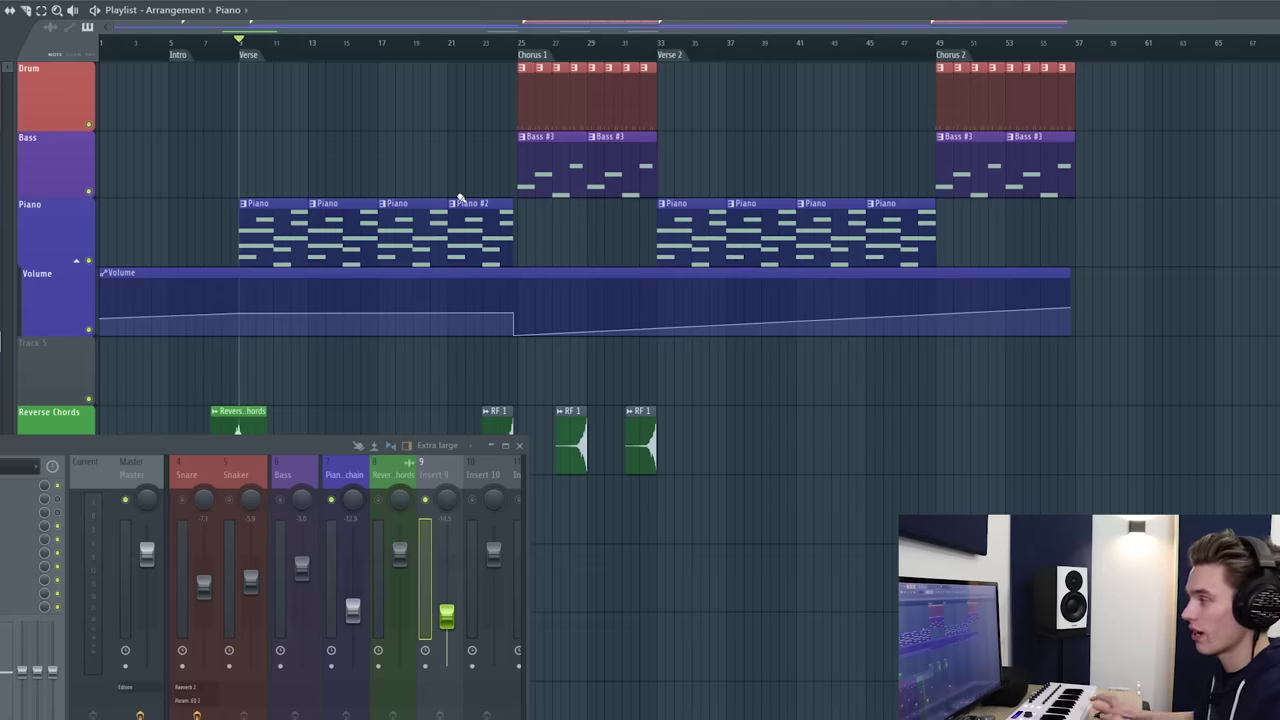
scroll(450, 185, "down", 3)
scroll(430, 200, "up", 3)
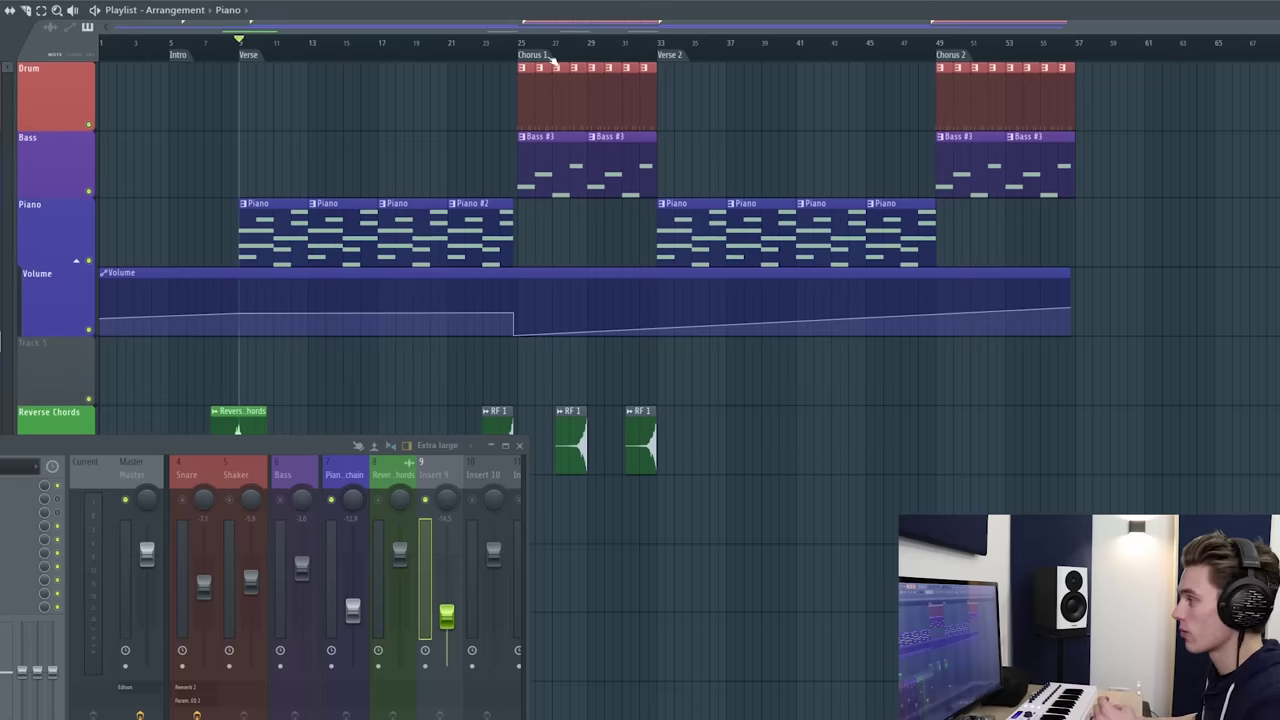
scroll(550, 59, "up", 3)
Play the song from the start of Chorus 1 and stop
left_click(489, 48)
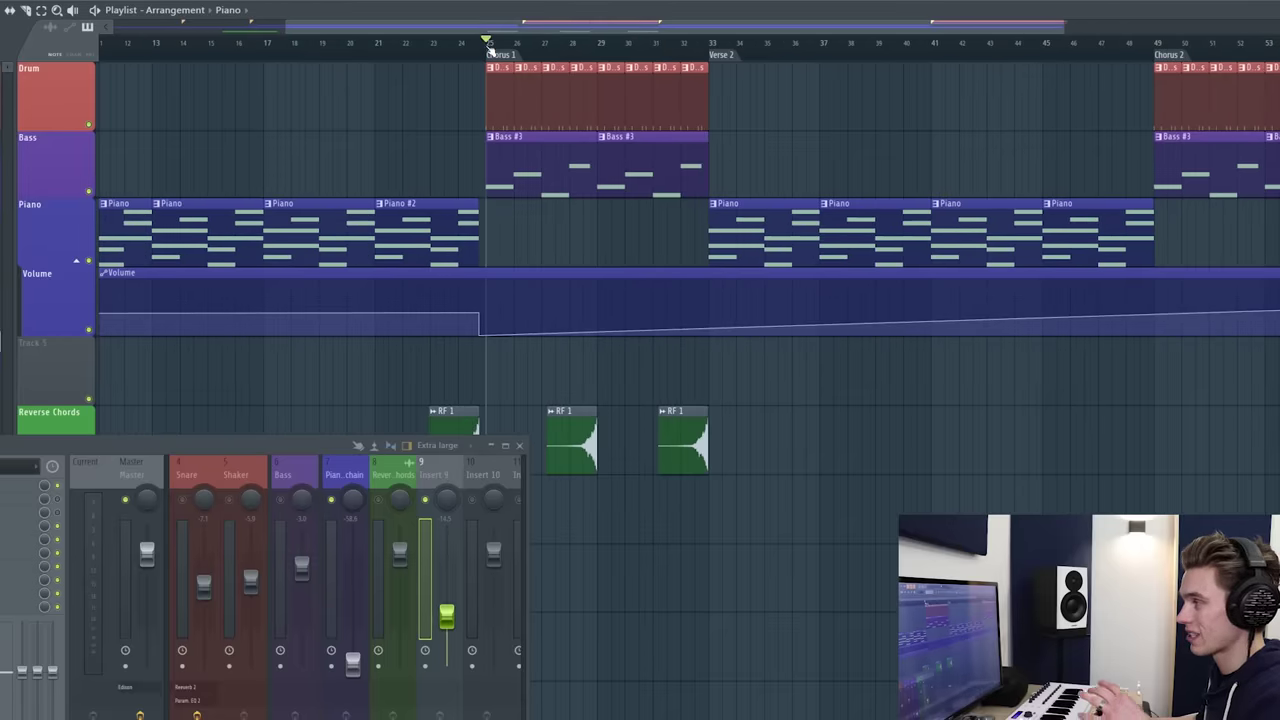
scroll(630, 47, "up", 3)
scroll(633, 47, "down", 2)
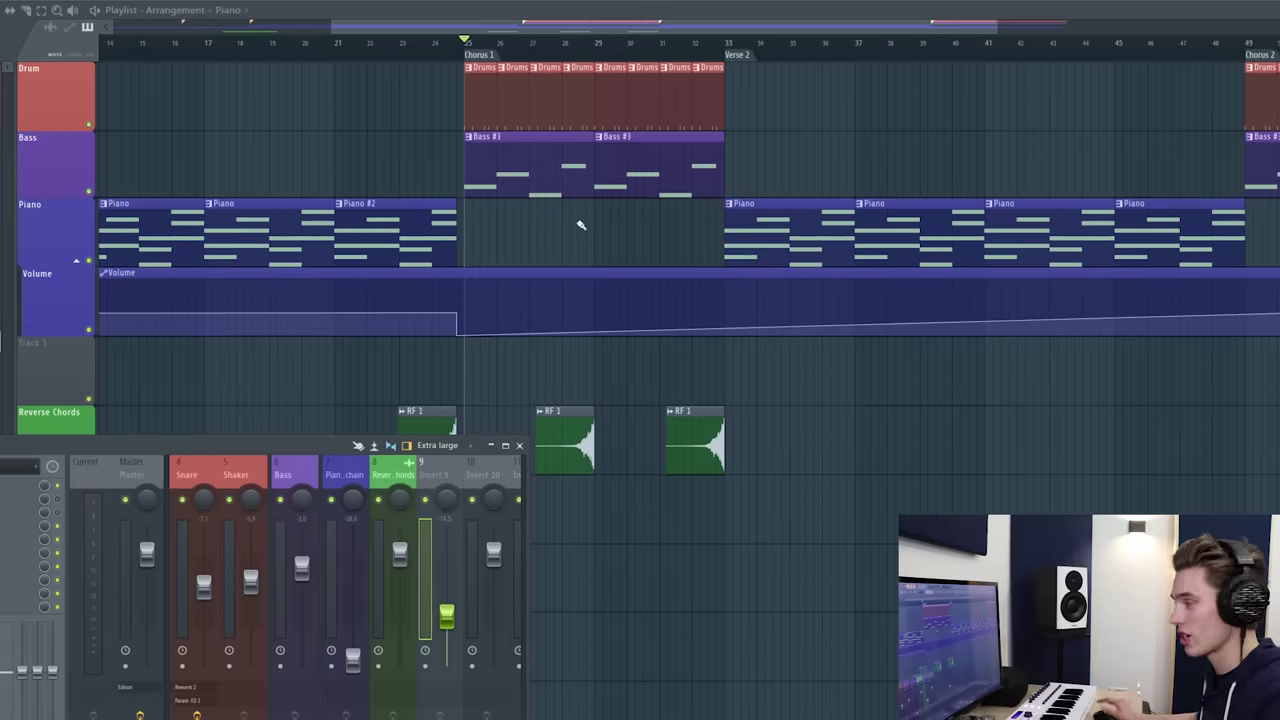
key("space")
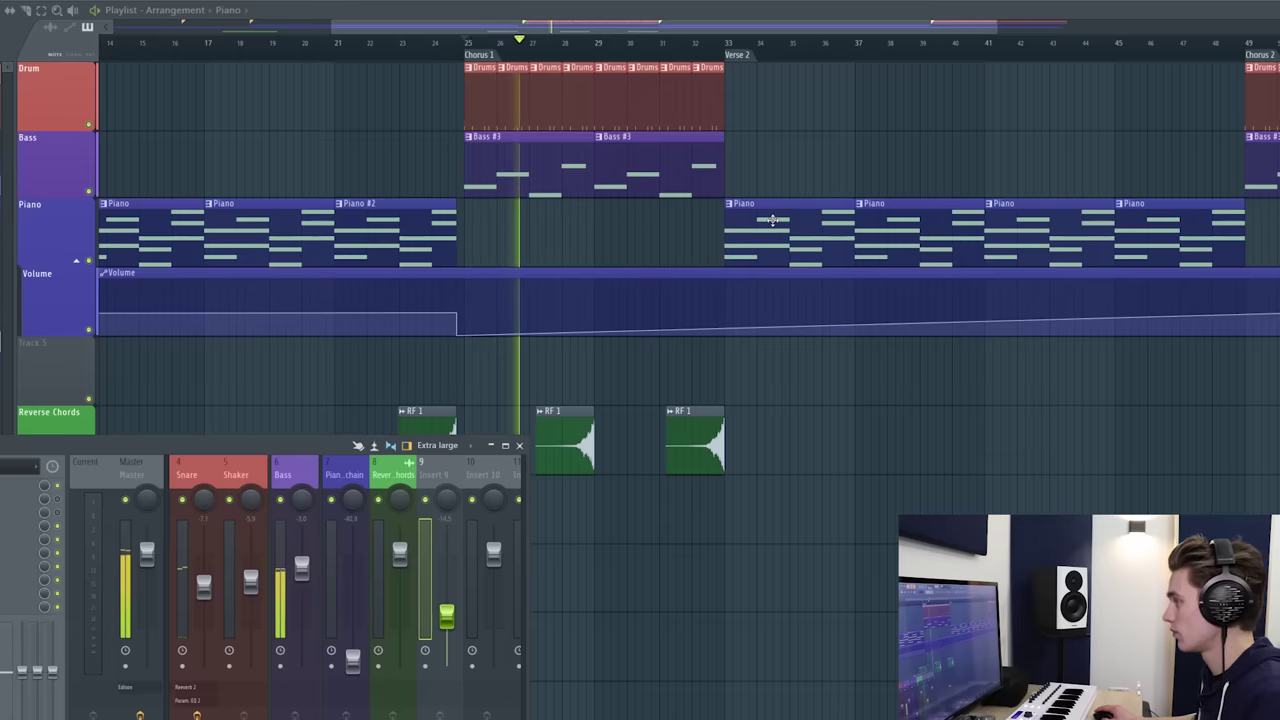
key("space")
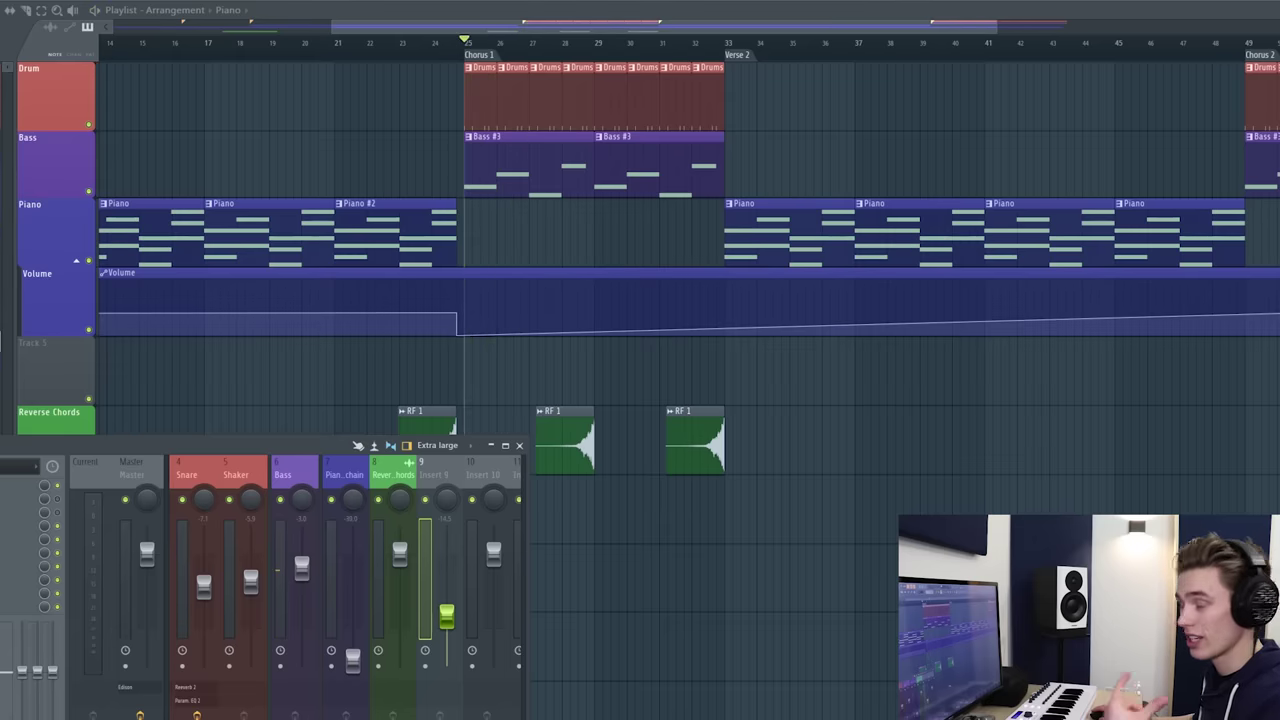
Create a new Shaker pattern and paint its clips on Track 2 across bars 29–33
key("F6")
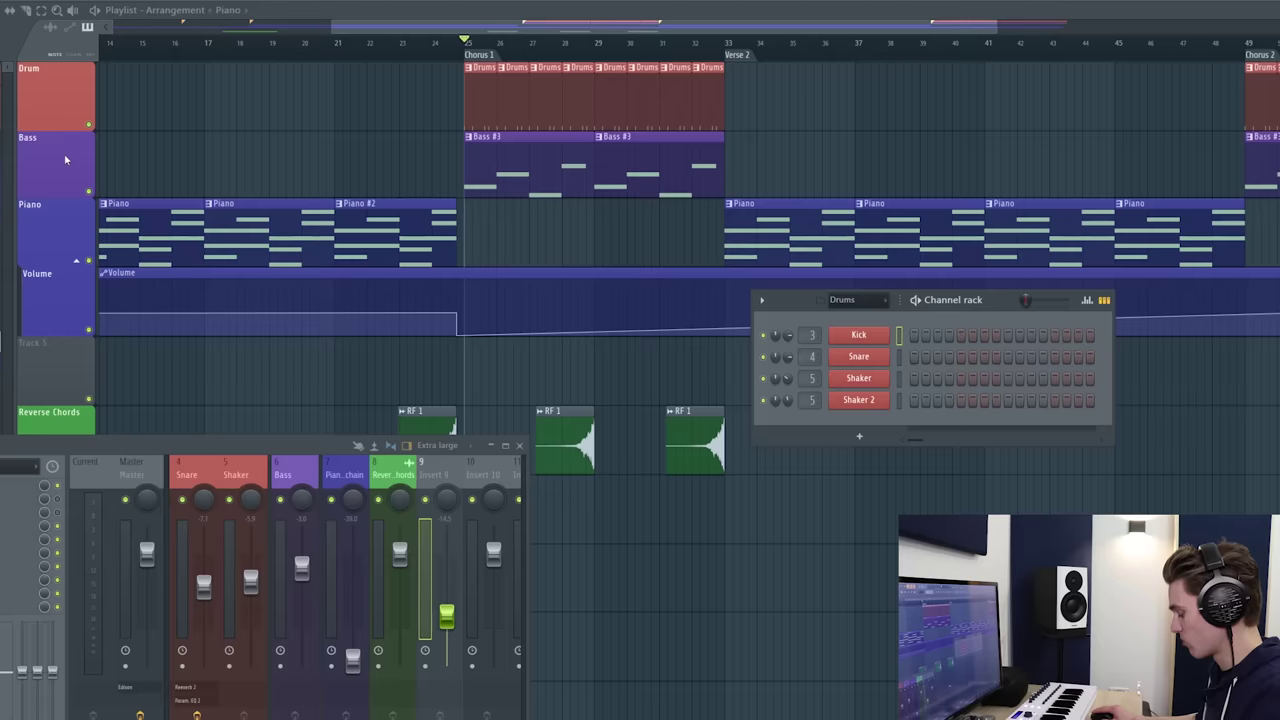
key("Insert")
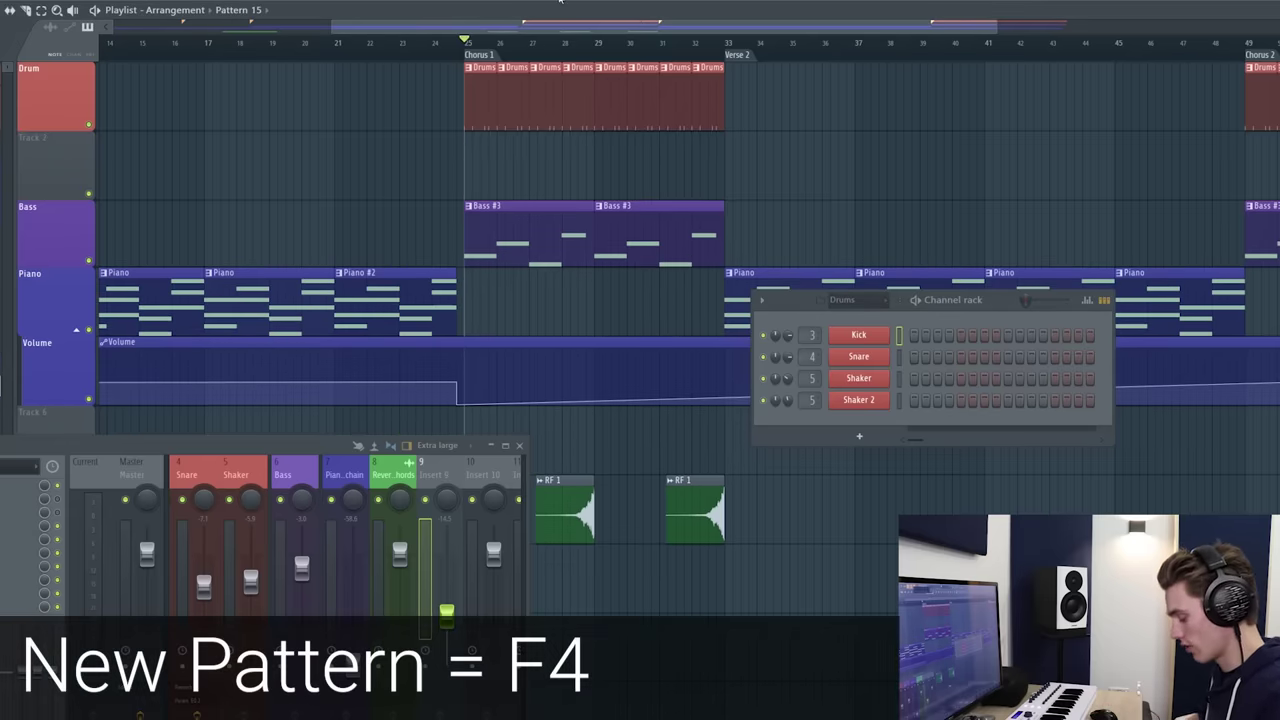
left_click(560, 1)
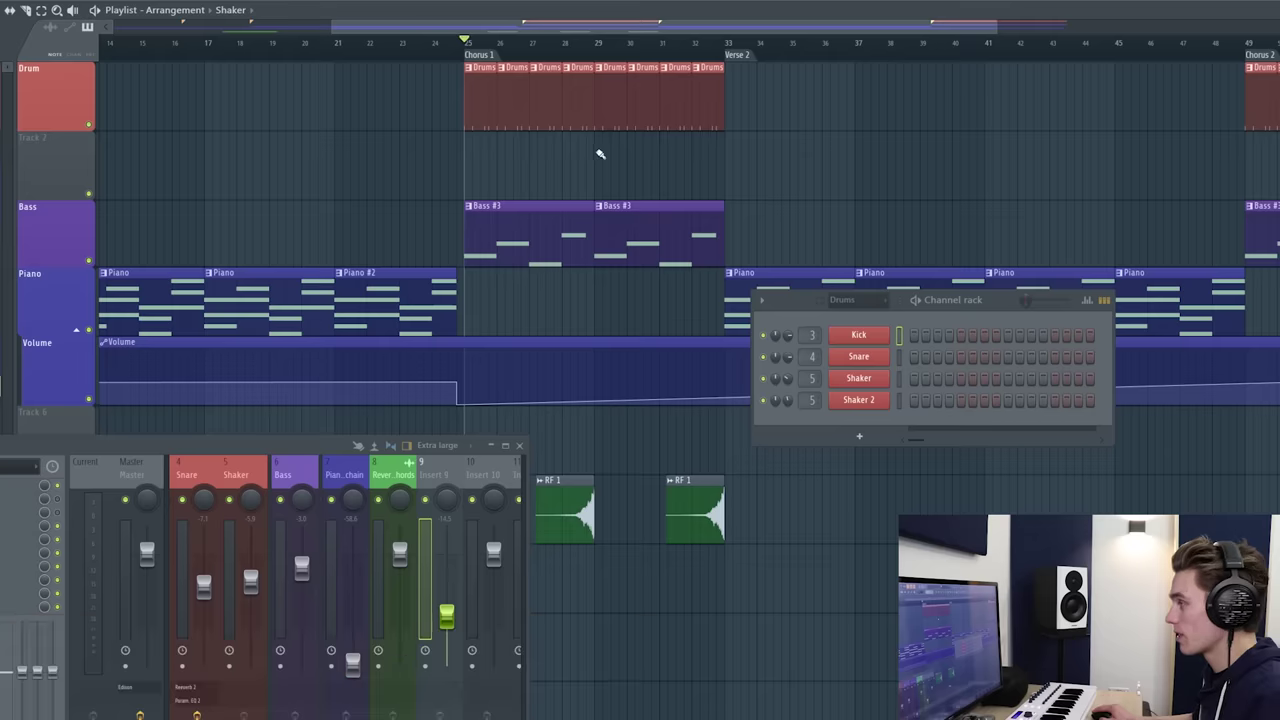
left_click(600, 145)
left_click_drag(638, 160, 709, 154)
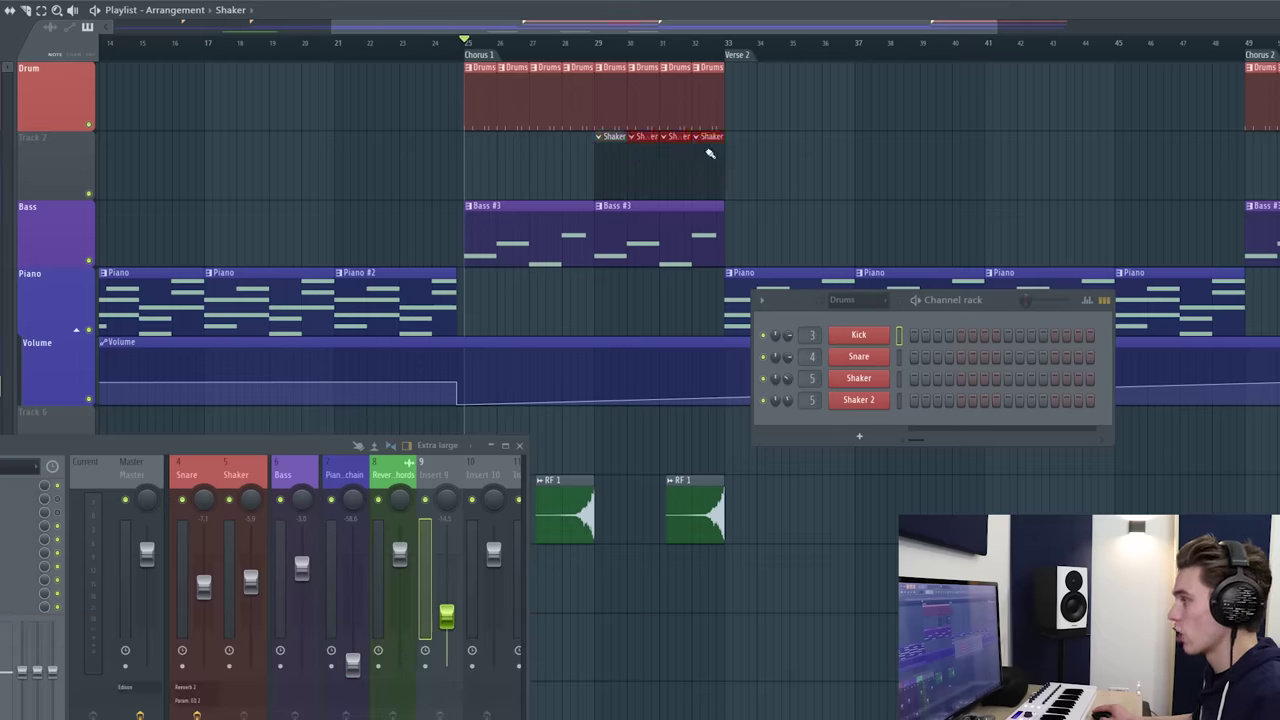
Group Track 2 with the red Drum group colour and rename it 'Shaker'
right_click(93, 181)
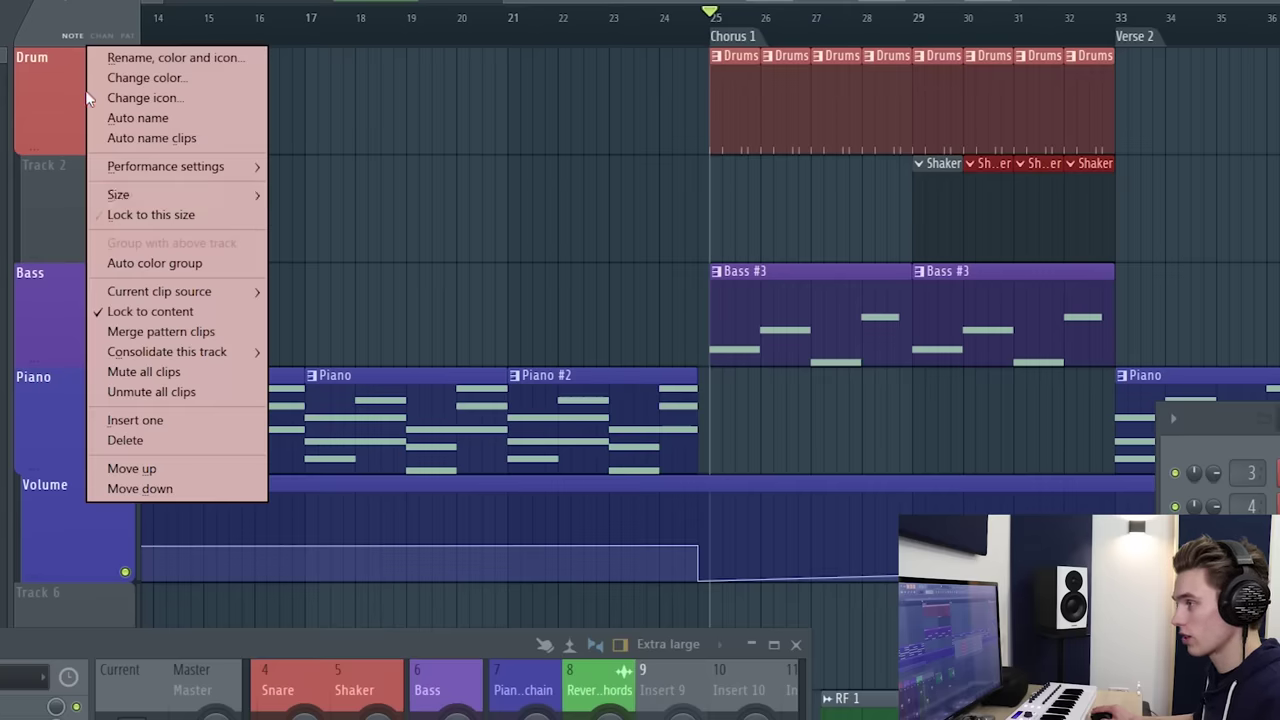
left_click(160, 263)
right_click(58, 153)
left_click(171, 164)
type("Shaker")
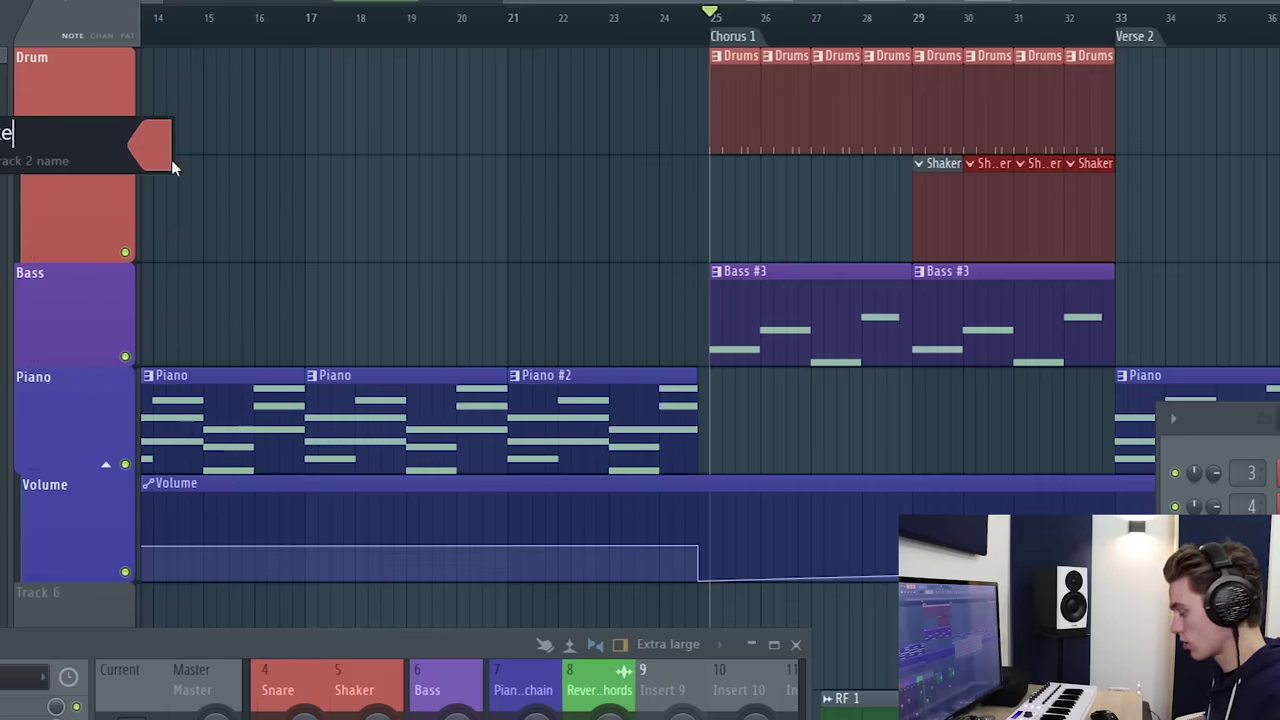
key("Return")
Auto-name the Shaker track's clips and switch on every step of the Shaker row
right_click(86, 219)
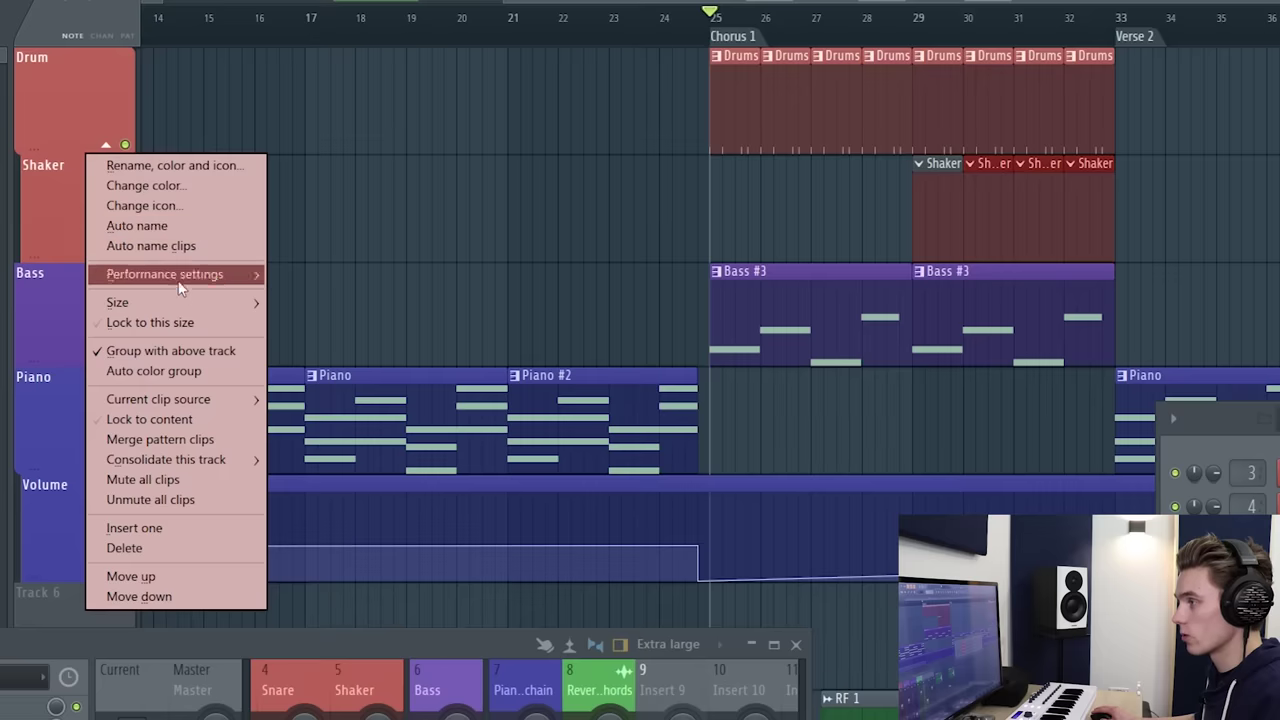
left_click(186, 246)
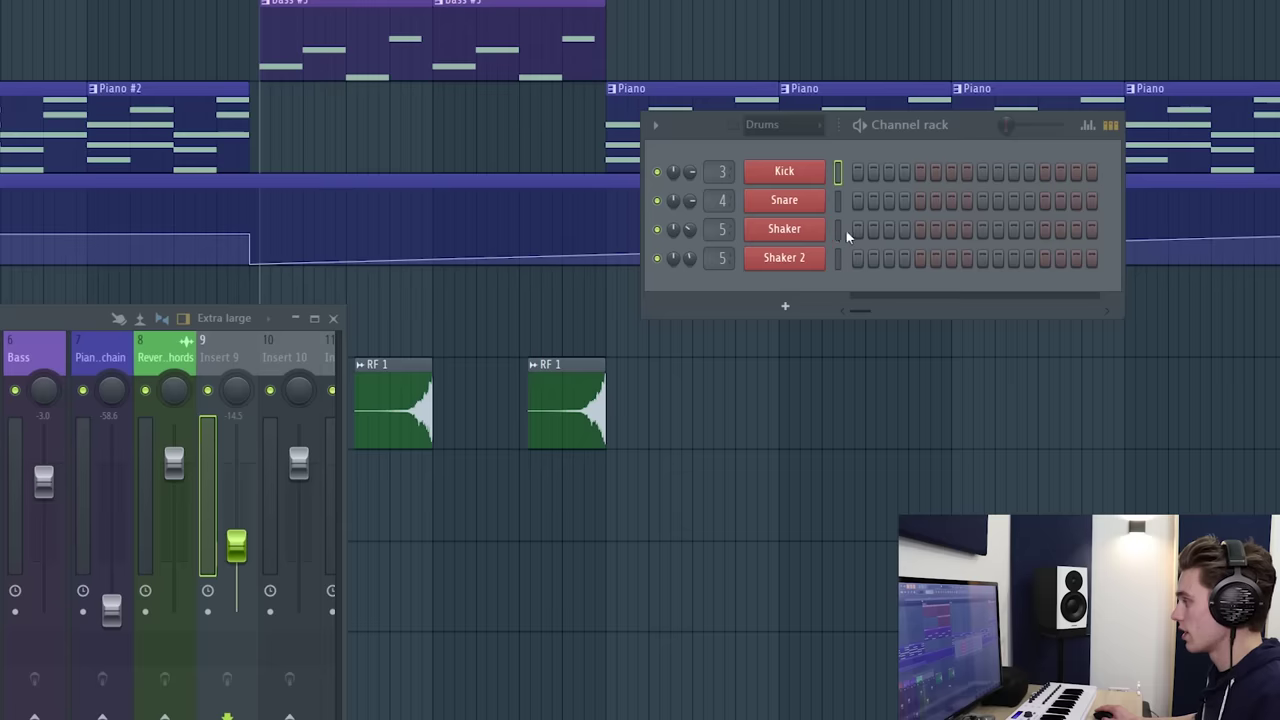
left_click_drag(846, 237, 1108, 236)
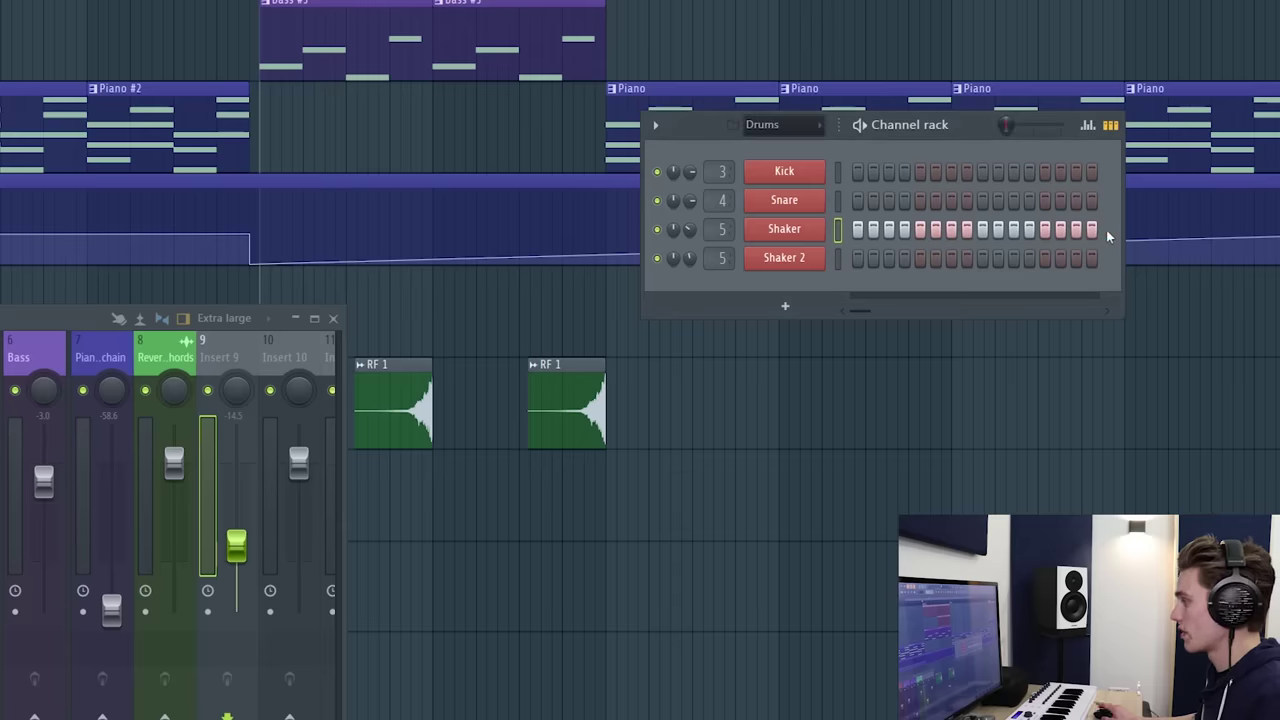
Lower the velocities of Shaker's even steps 2 through 14 in the velocity graph
left_click(432, 10)
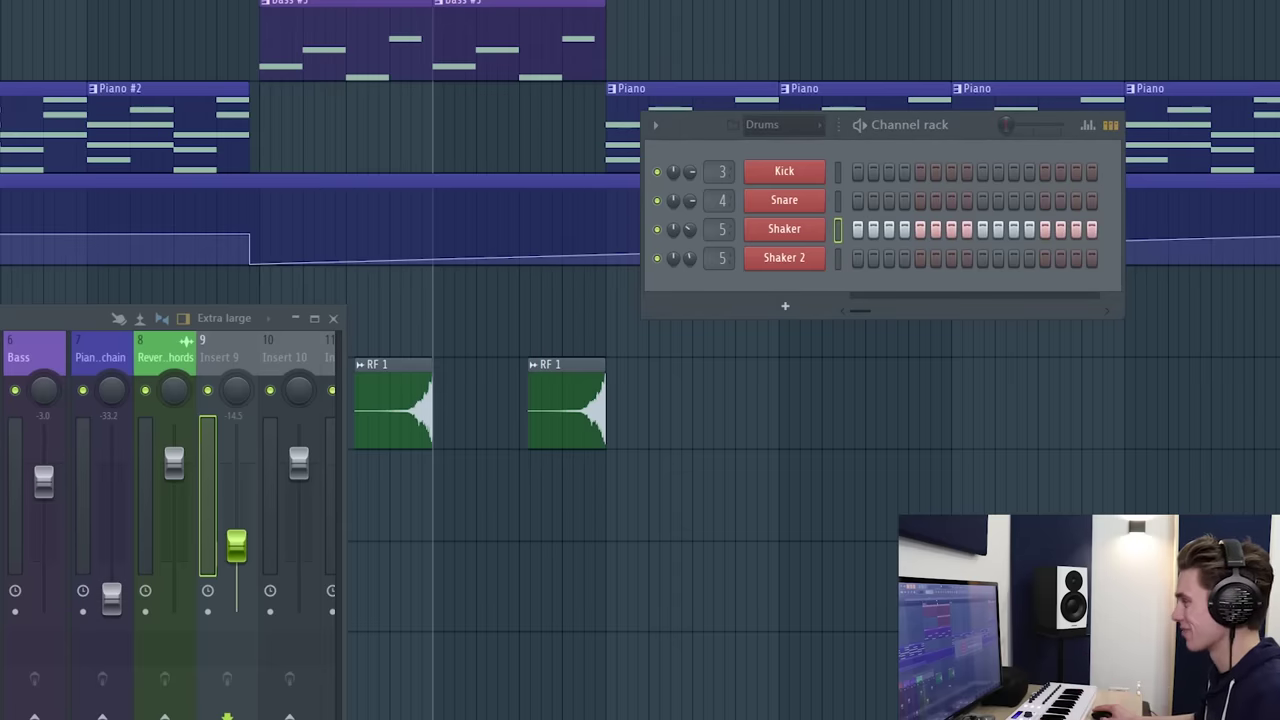
left_click_drag(926, 148, 977, 103)
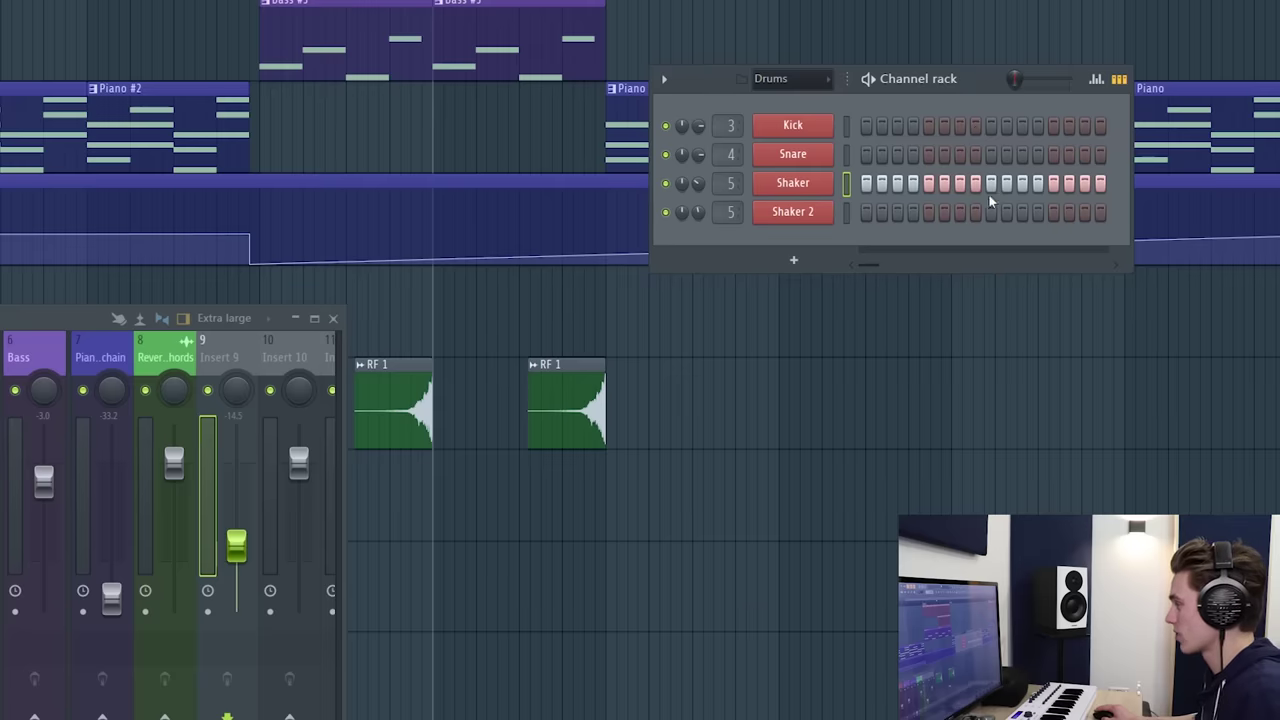
key("space")
left_click(1096, 78)
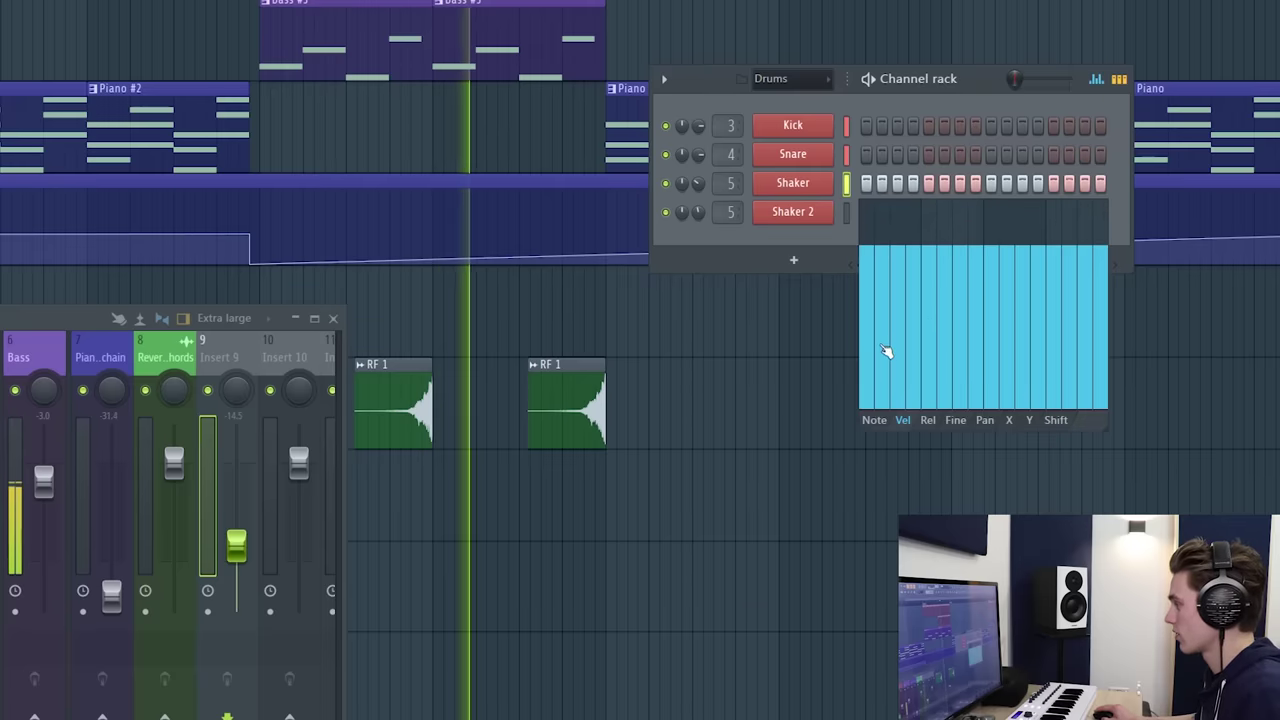
left_click(883, 346)
left_click(914, 331)
left_click(945, 331)
left_click(976, 331)
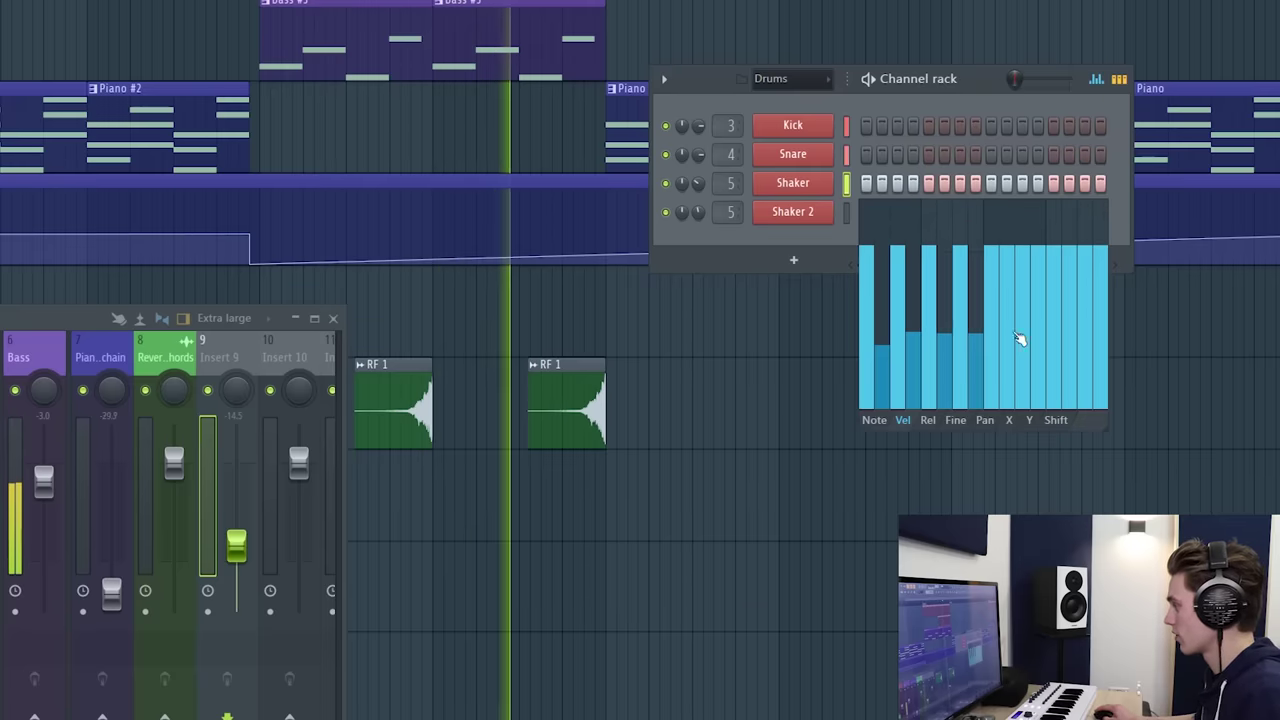
left_click(1007, 335)
left_click(1038, 335)
left_click(1069, 335)
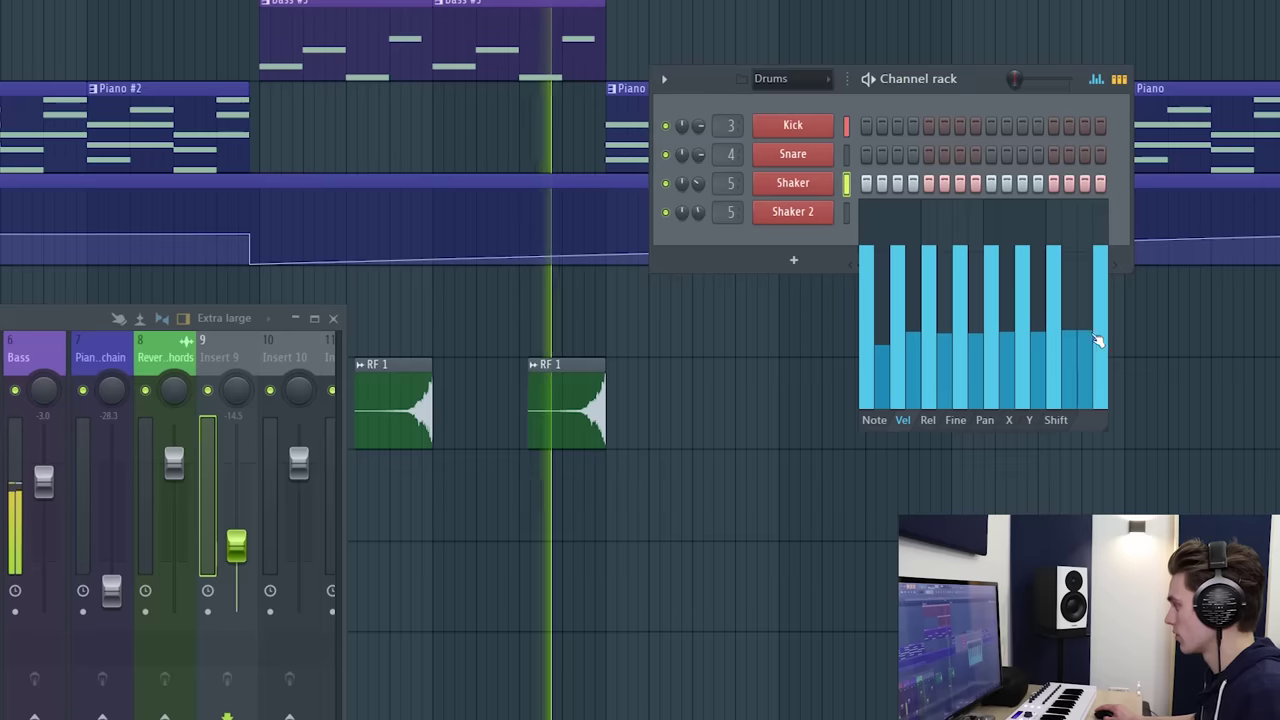
Raise step 15 to nearly full velocity and give steps 14 and 16 matching softer velocities
key("space")
left_click(1085, 250)
left_click(1098, 349)
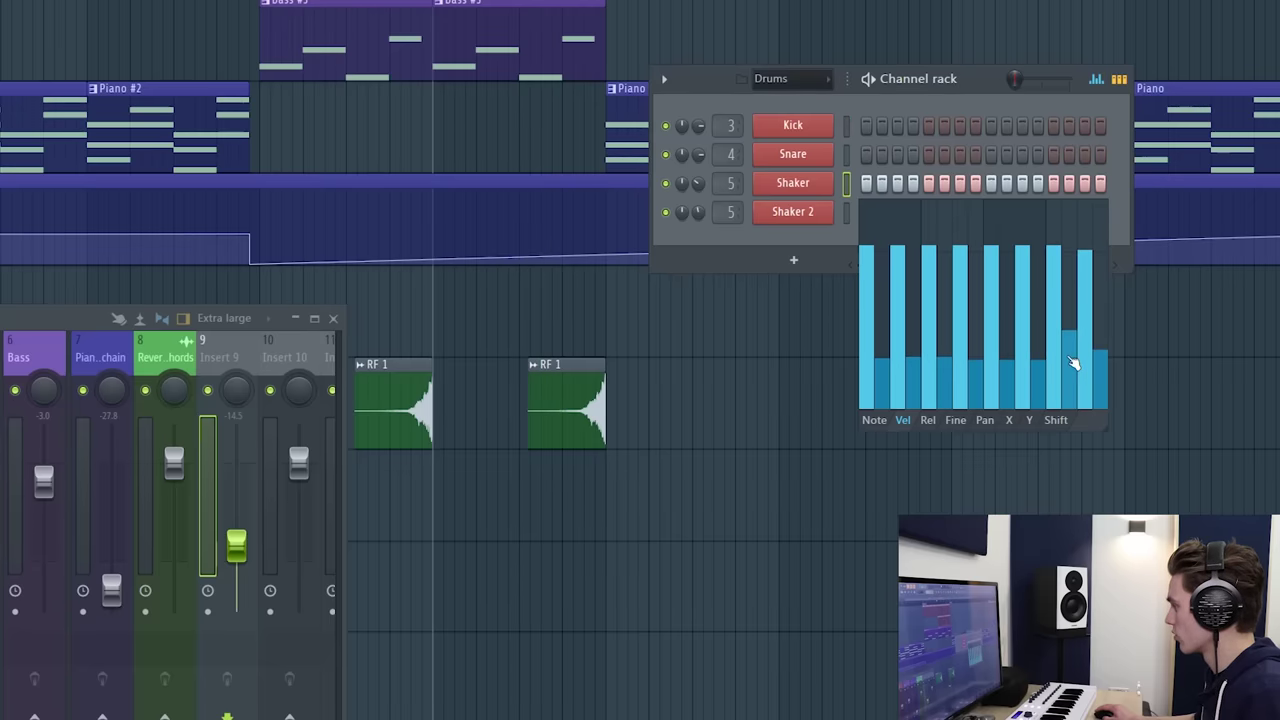
left_click_drag(1073, 363, 1098, 363)
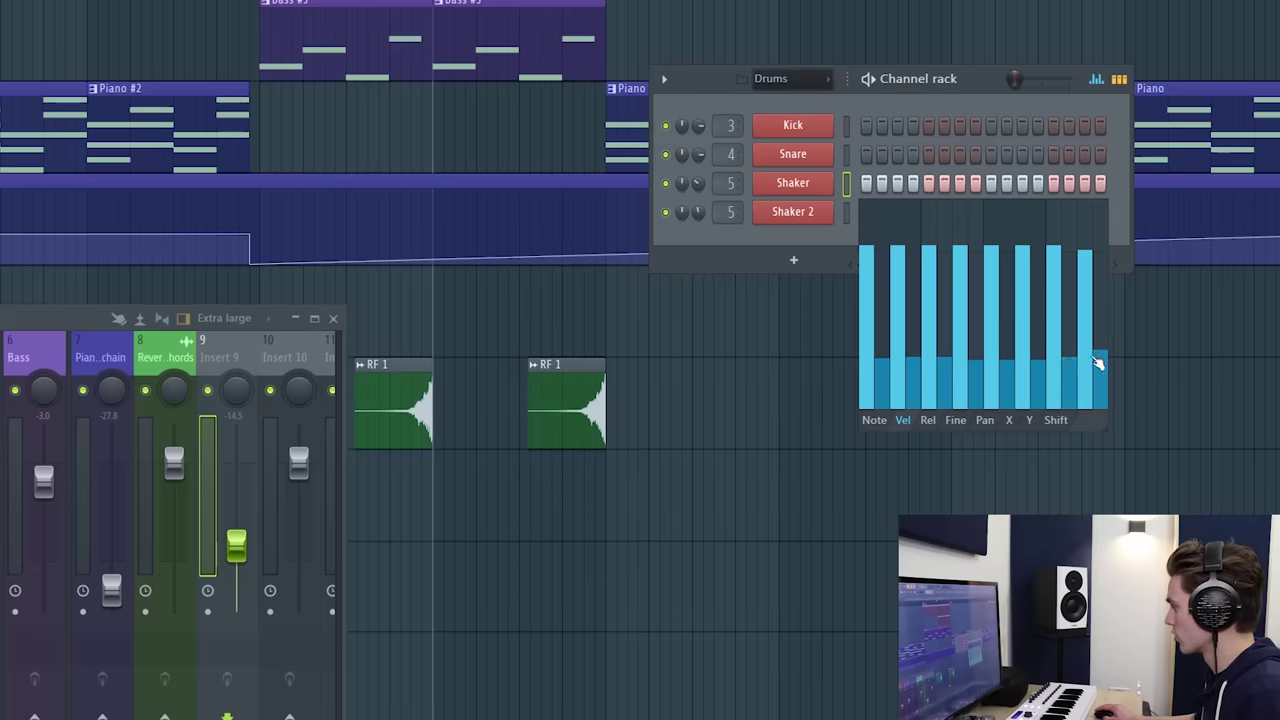
left_click(1096, 80)
Switch on Shaker 2 steps 3, 7, 11 and 15 while the pattern plays
key("space")
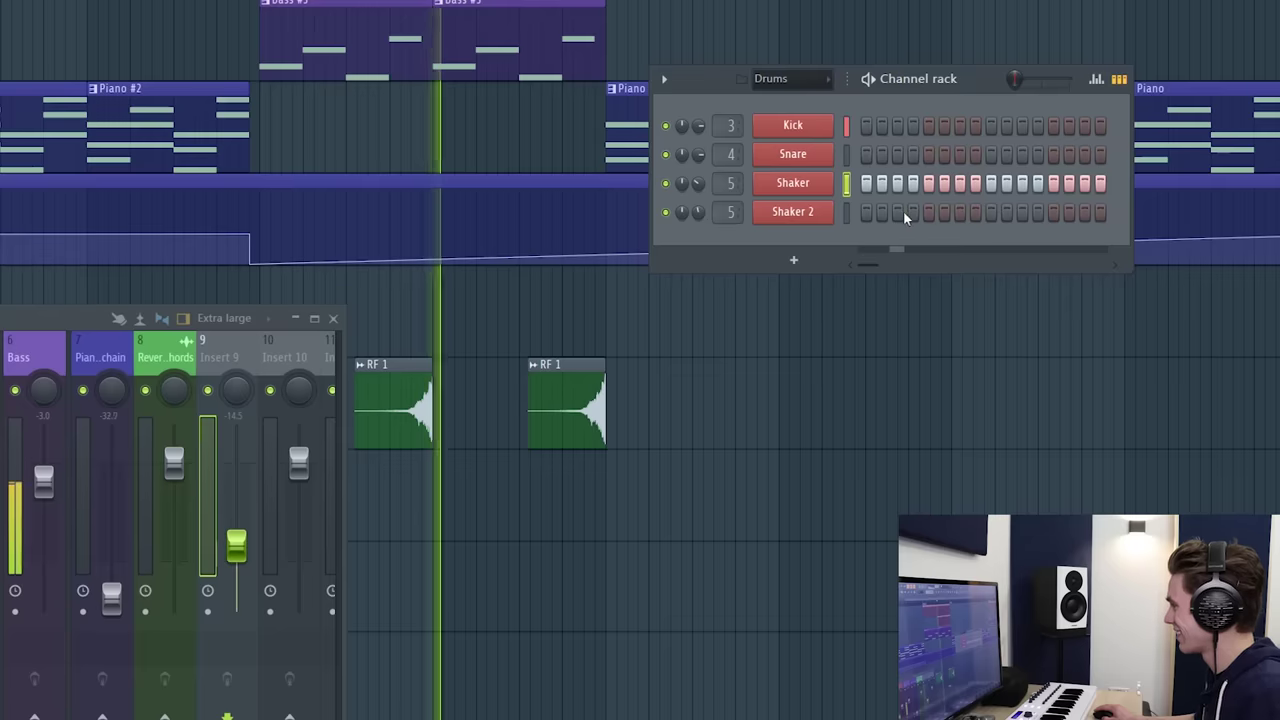
left_click(897, 212)
left_click(960, 212)
left_click(1022, 212)
left_click(1085, 212)
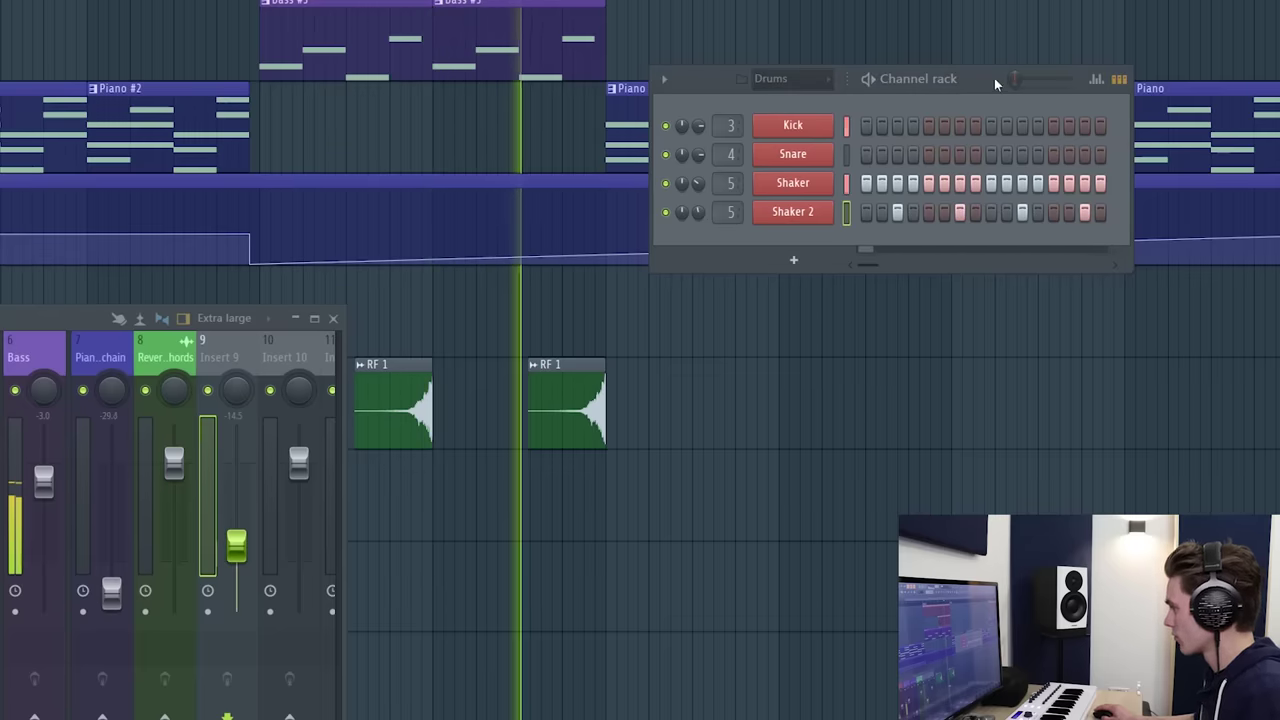
left_click_drag(994, 80, 1023, 37)
key("F6")
key("space")
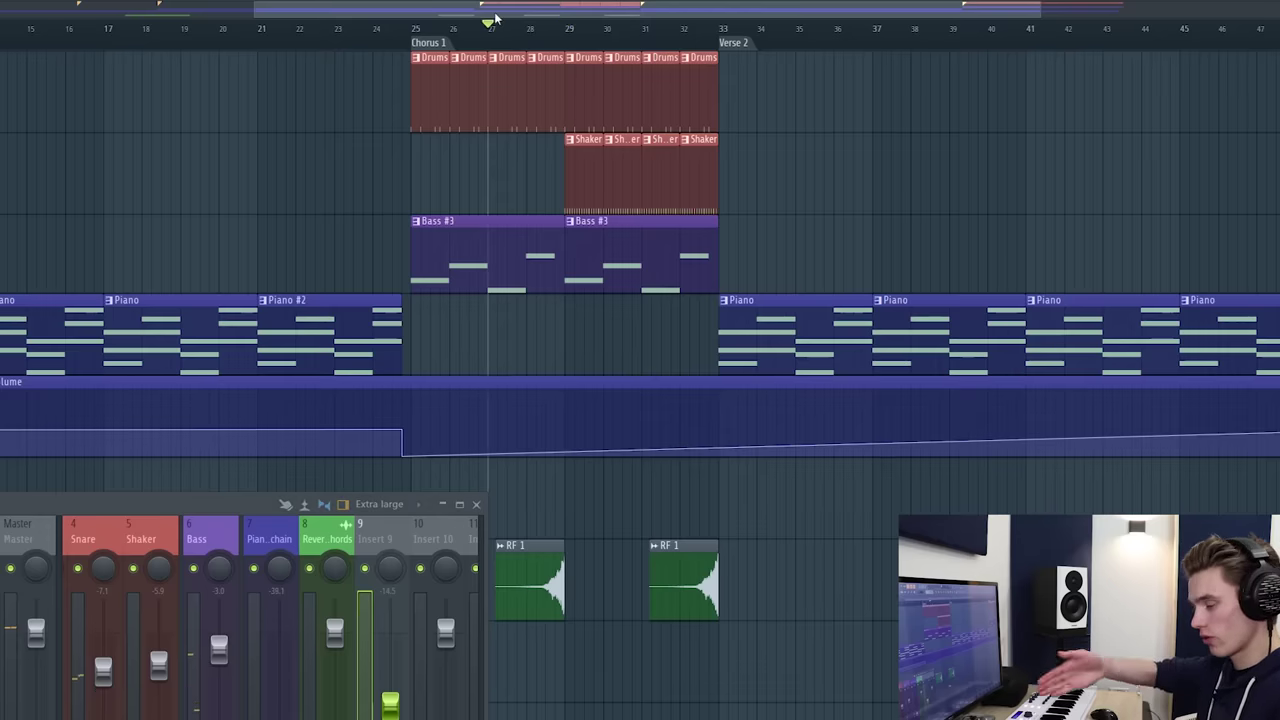
Play from bar 27, try and remove Shaker clips near bars 35–36, and close the Mixer
key("space")
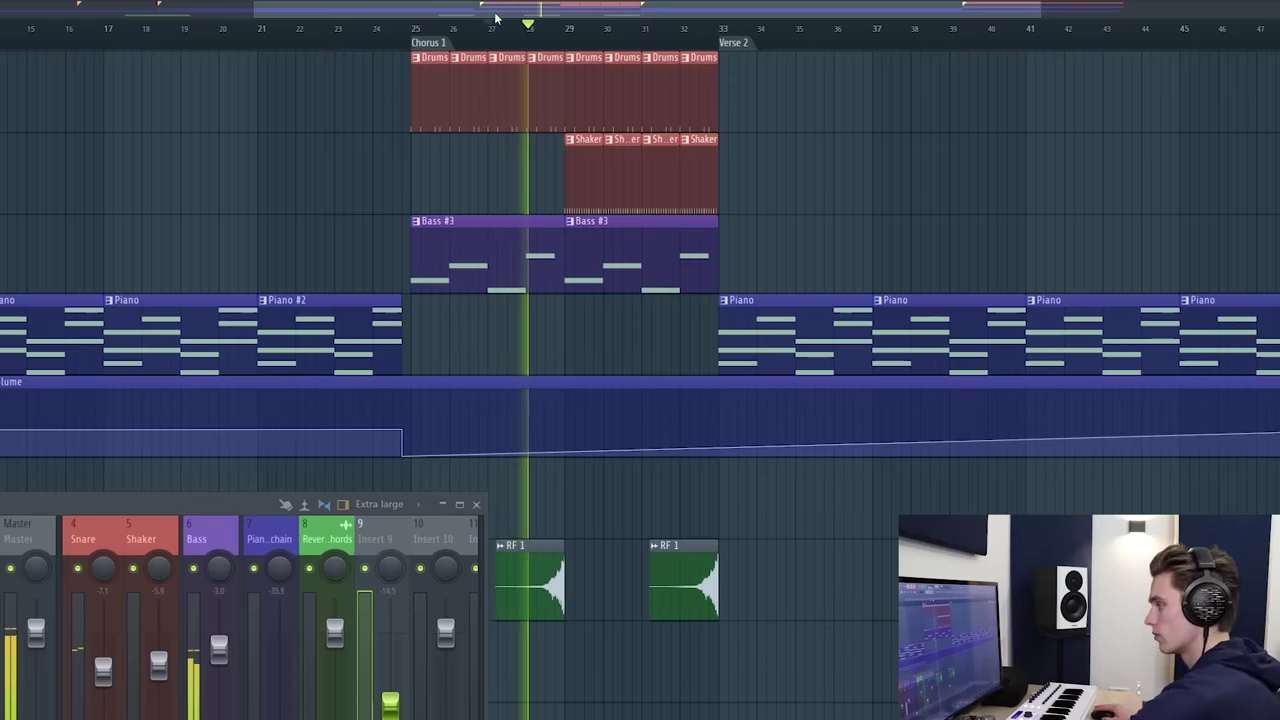
left_click(818, 228)
right_click(818, 228)
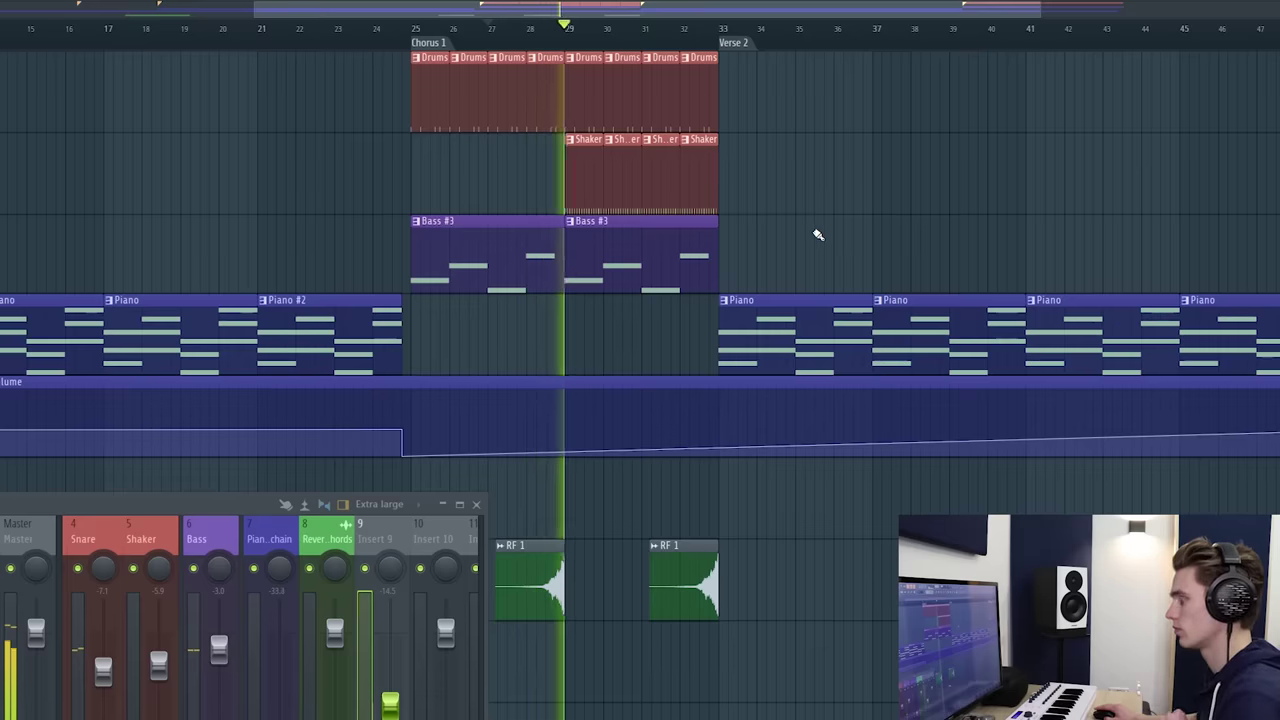
left_click(858, 172)
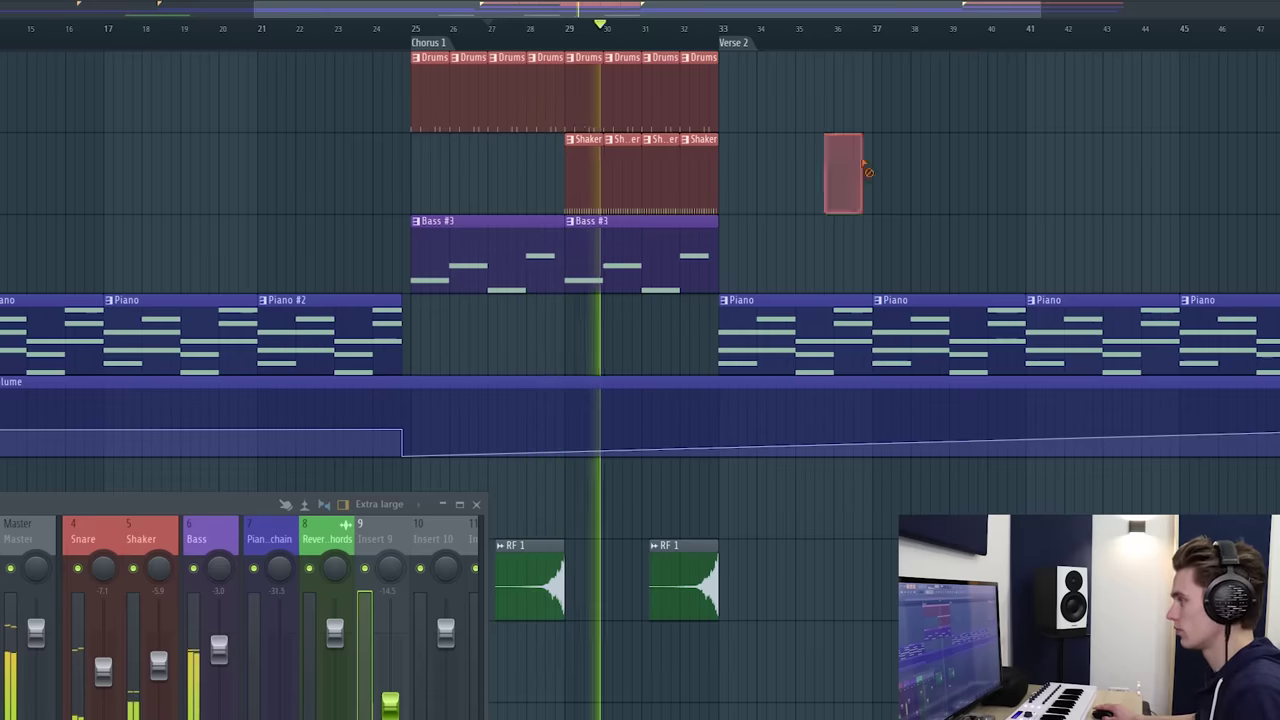
right_click(850, 170)
key("space")
left_click(477, 504)
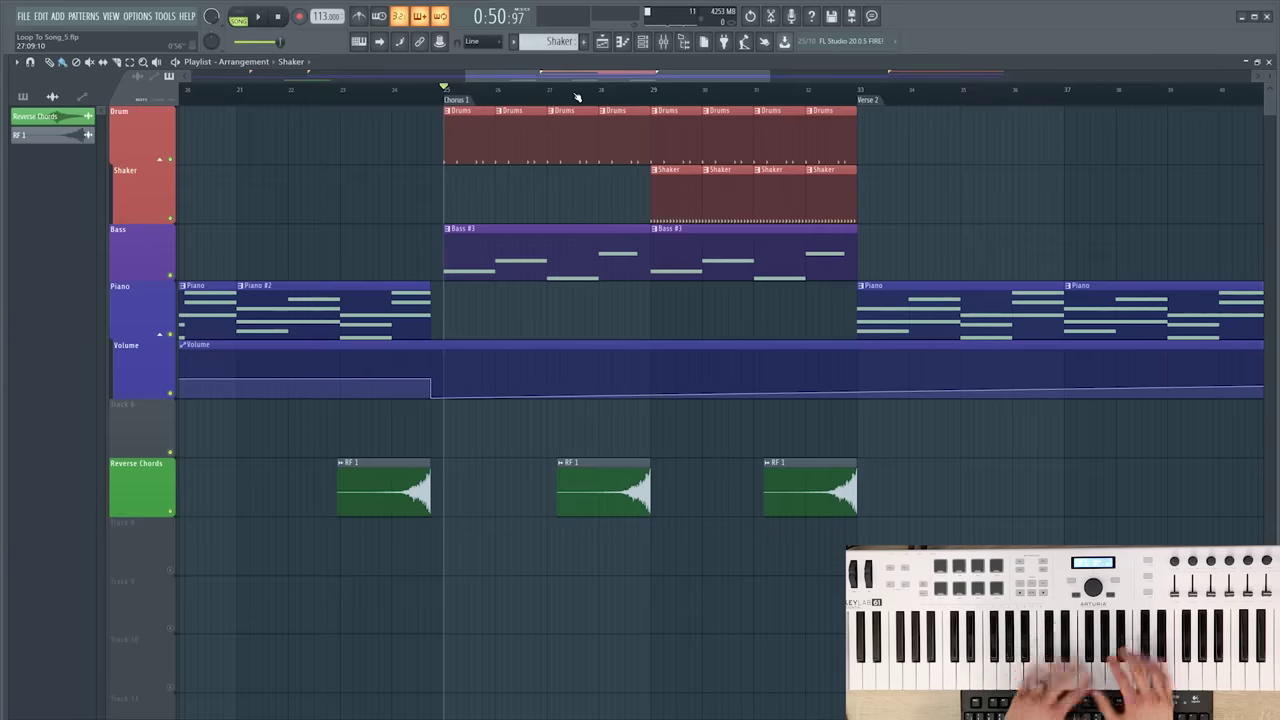
Scroll through the arrangement and move the Brass Pad Serum window to the right
scroll(563, 94, "down", 3)
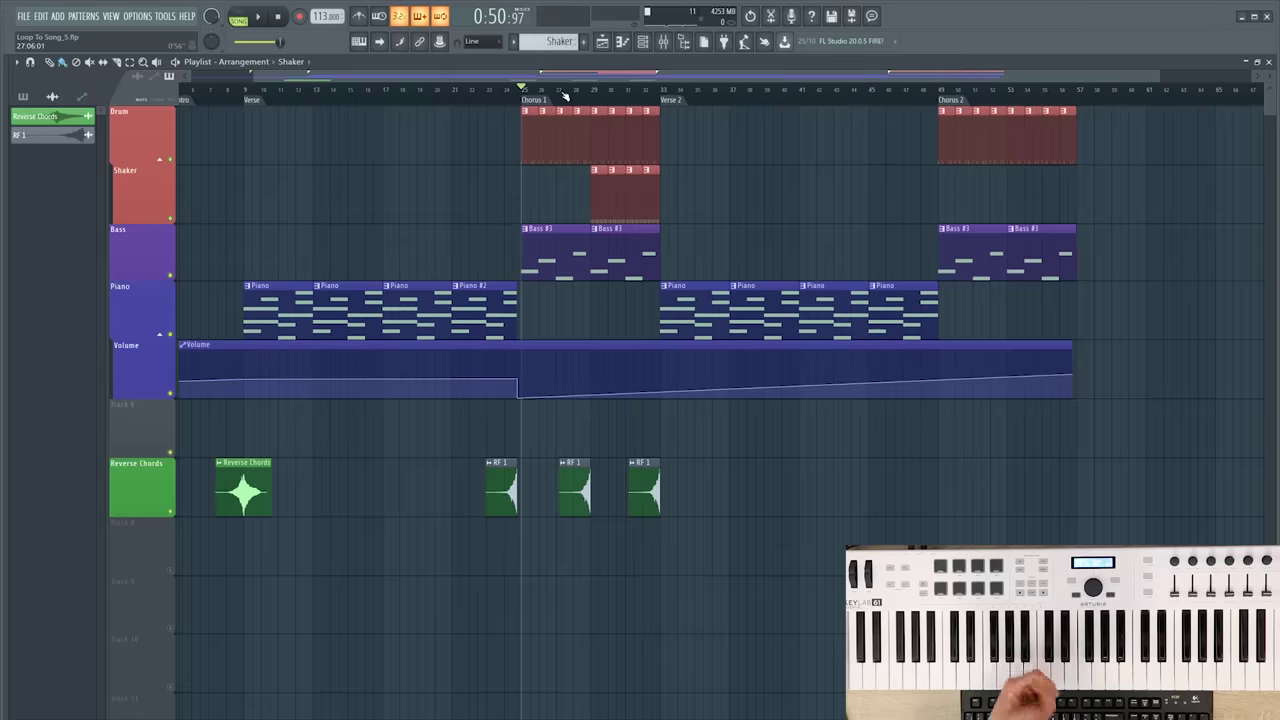
scroll(565, 95, "down", 2)
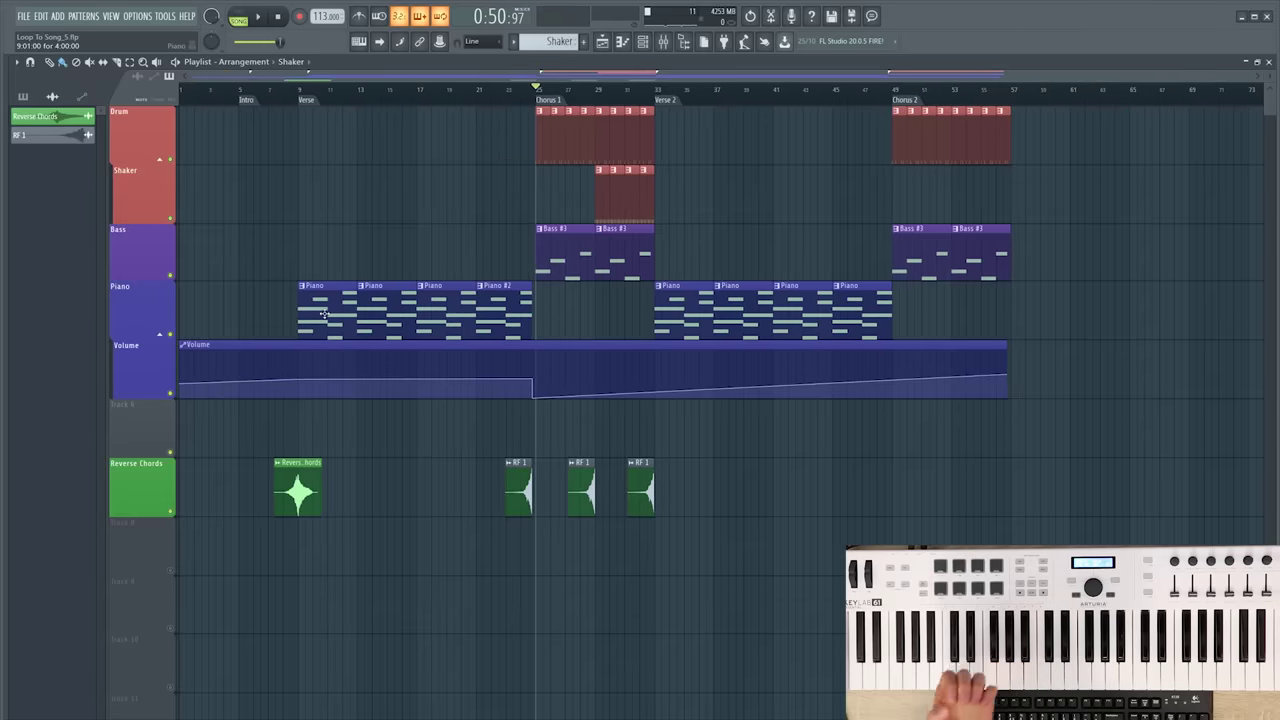
scroll(570, 108, "up", 3)
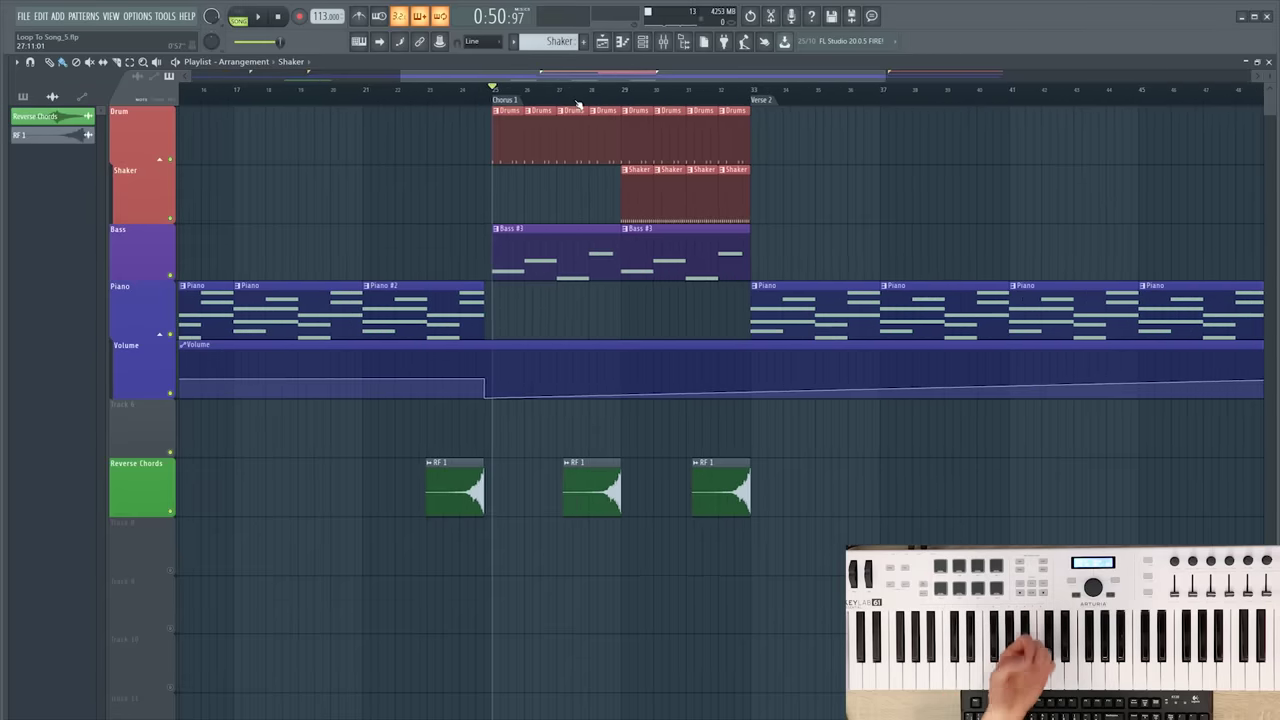
scroll(575, 108, "down", 1)
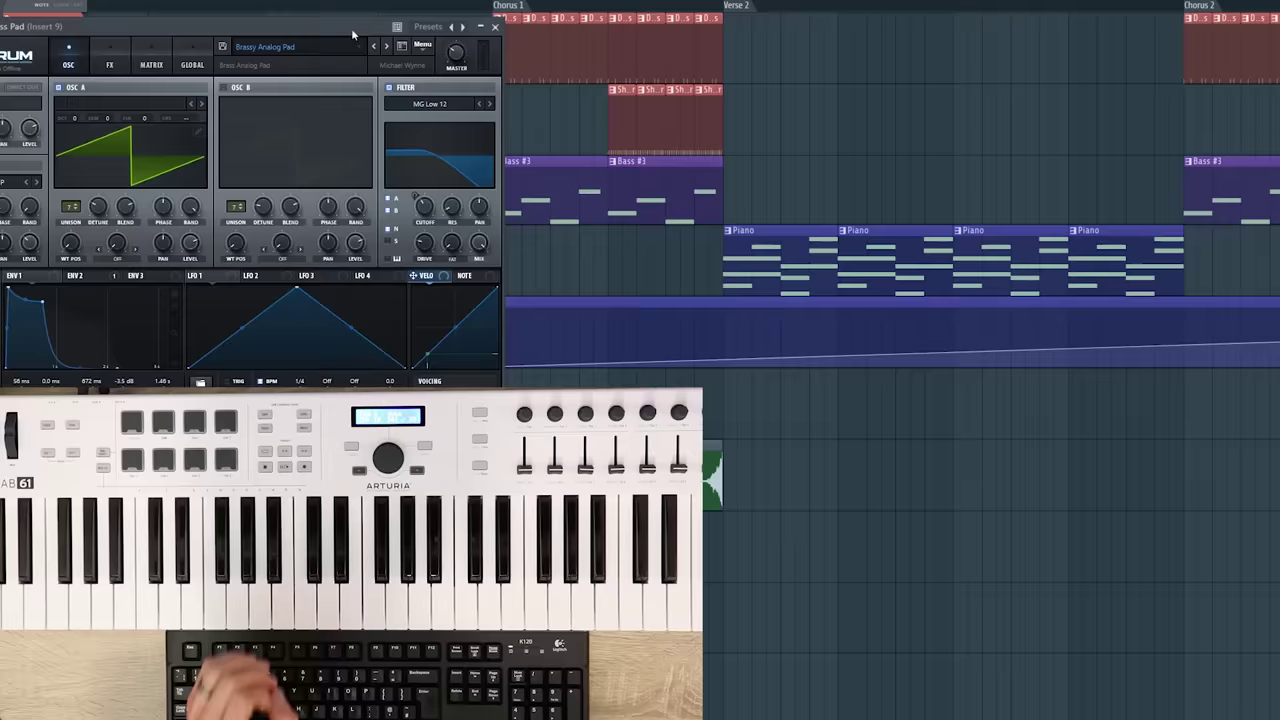
left_click_drag(351, 28, 1088, 72)
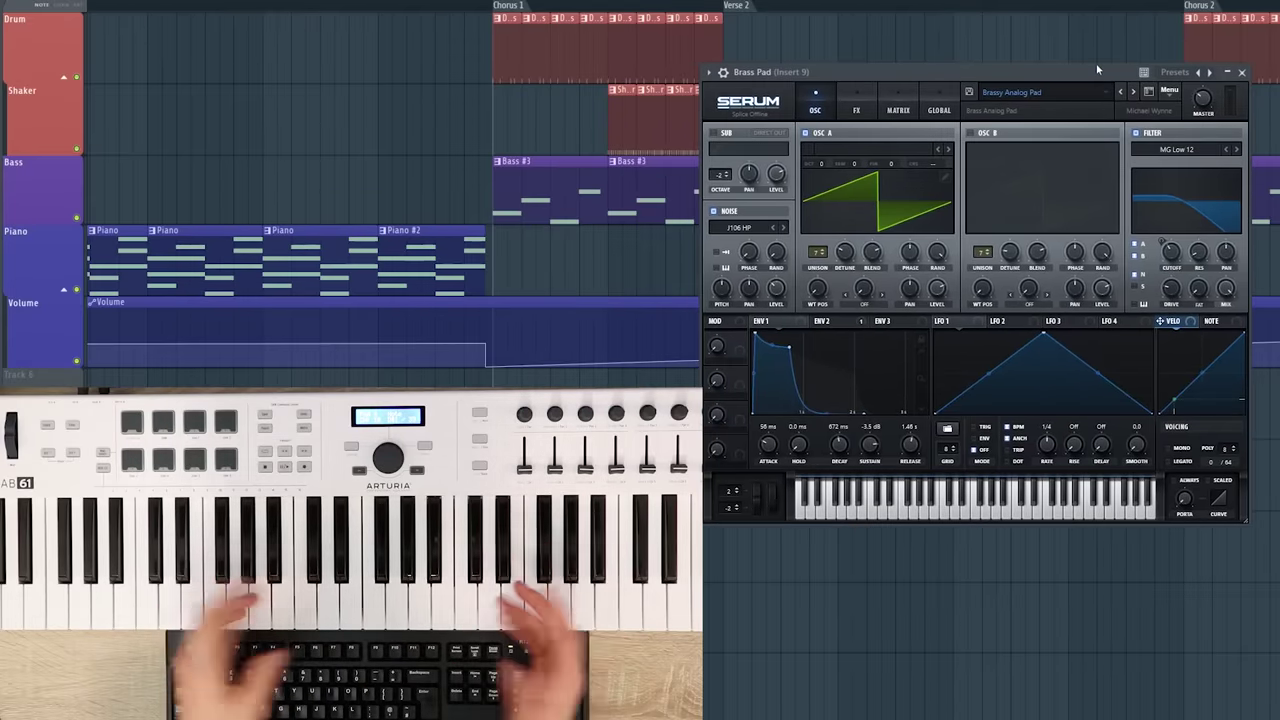
Audition Brass Pad notes and chords on Serum from the typing keyboard, then close its window
key("x")
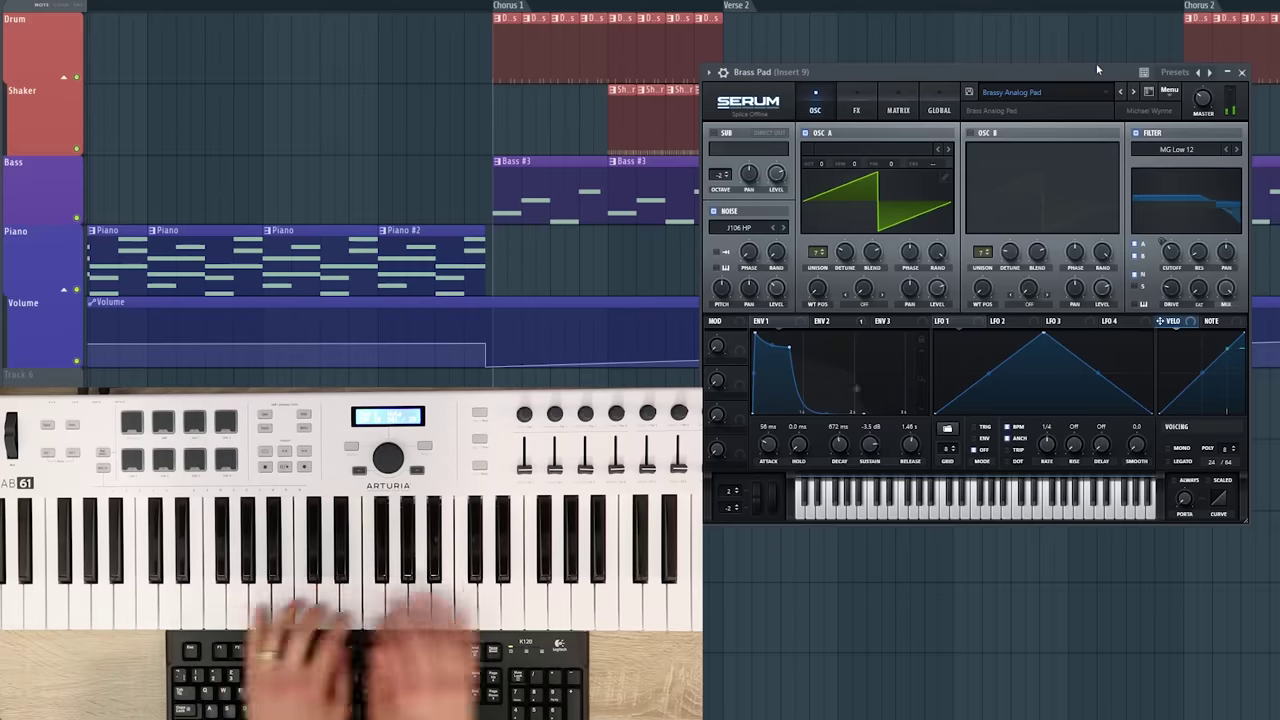
key("w")
key("c")
key("v")
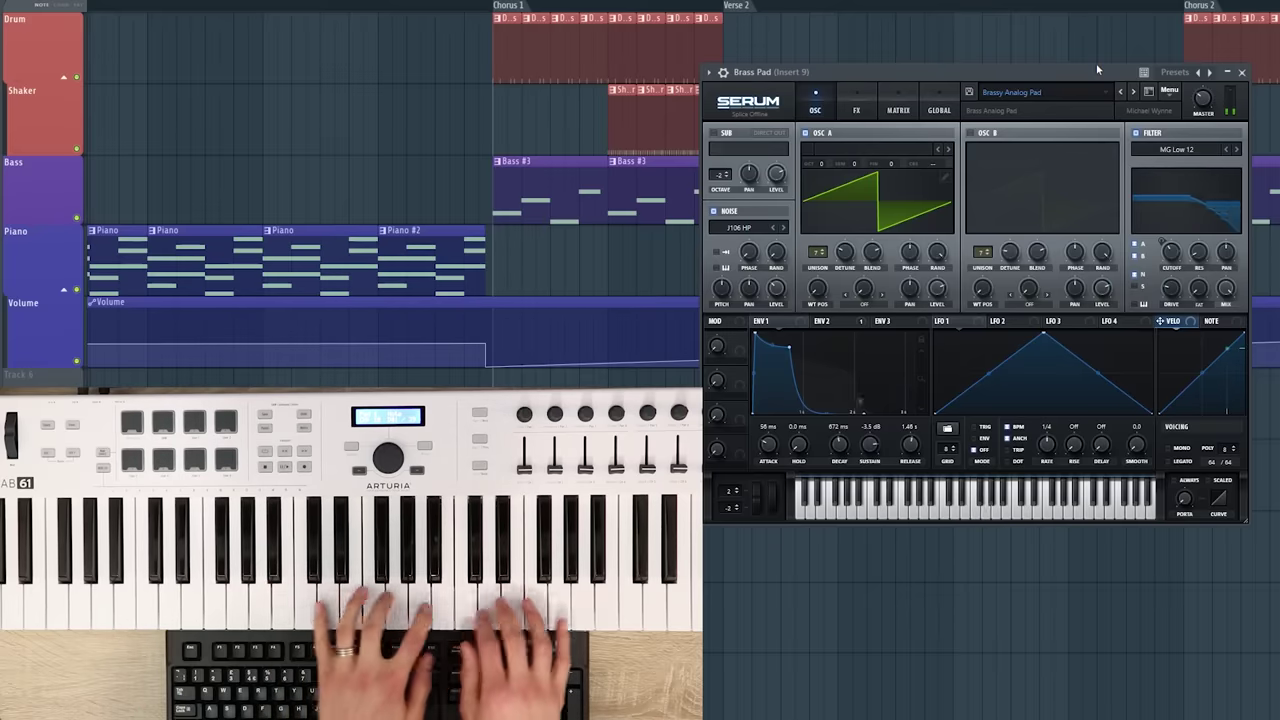
key("b")
key("v")
key("g")
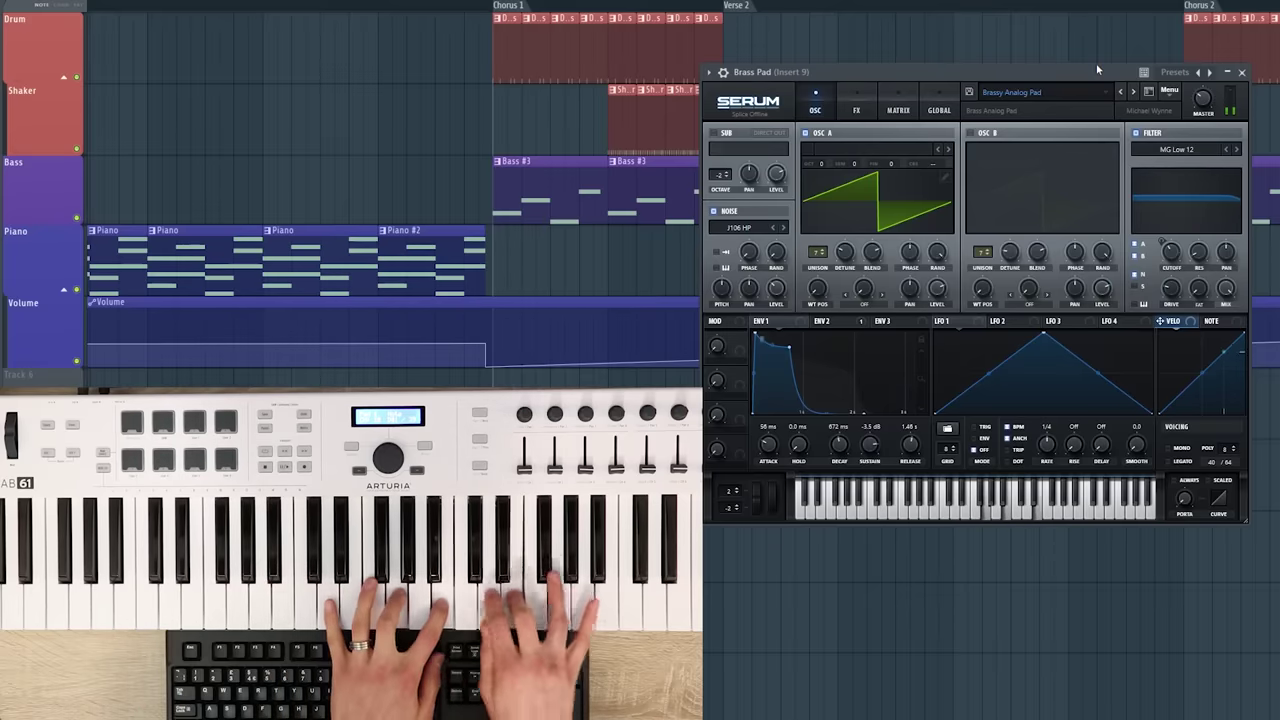
key("v")
key("v")
key("b")
key("c")
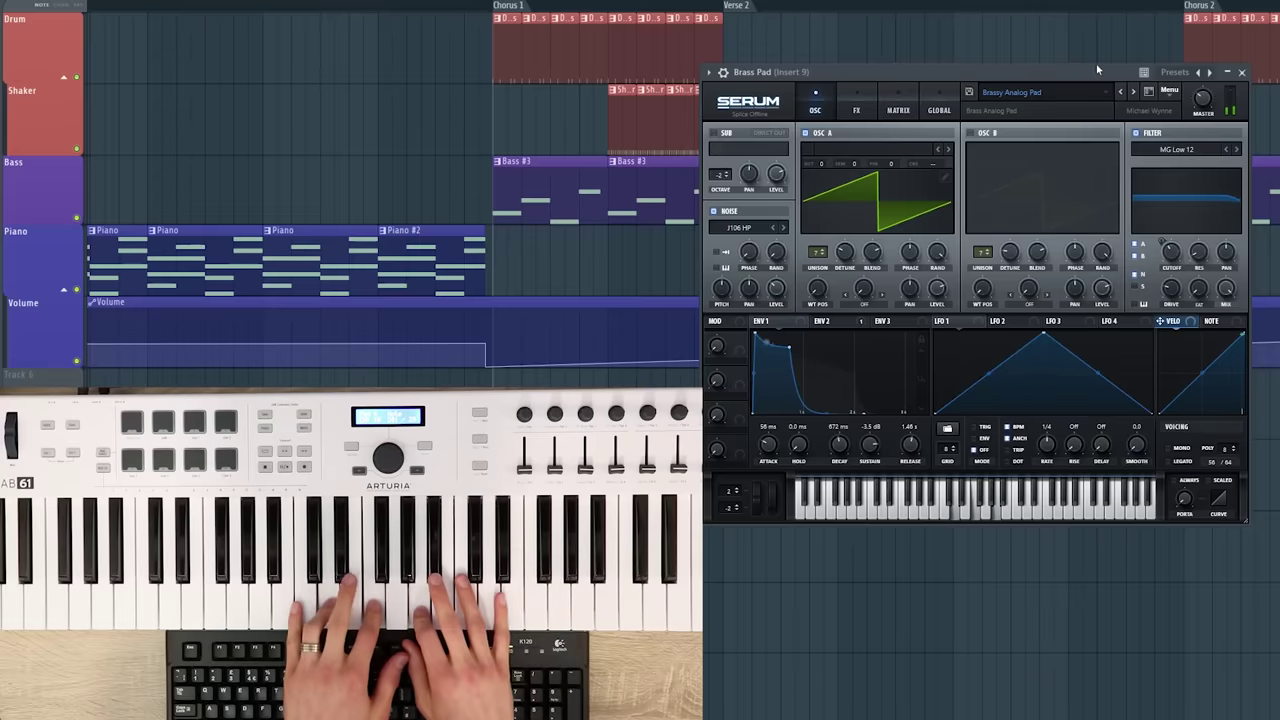
key("v")
key("v")
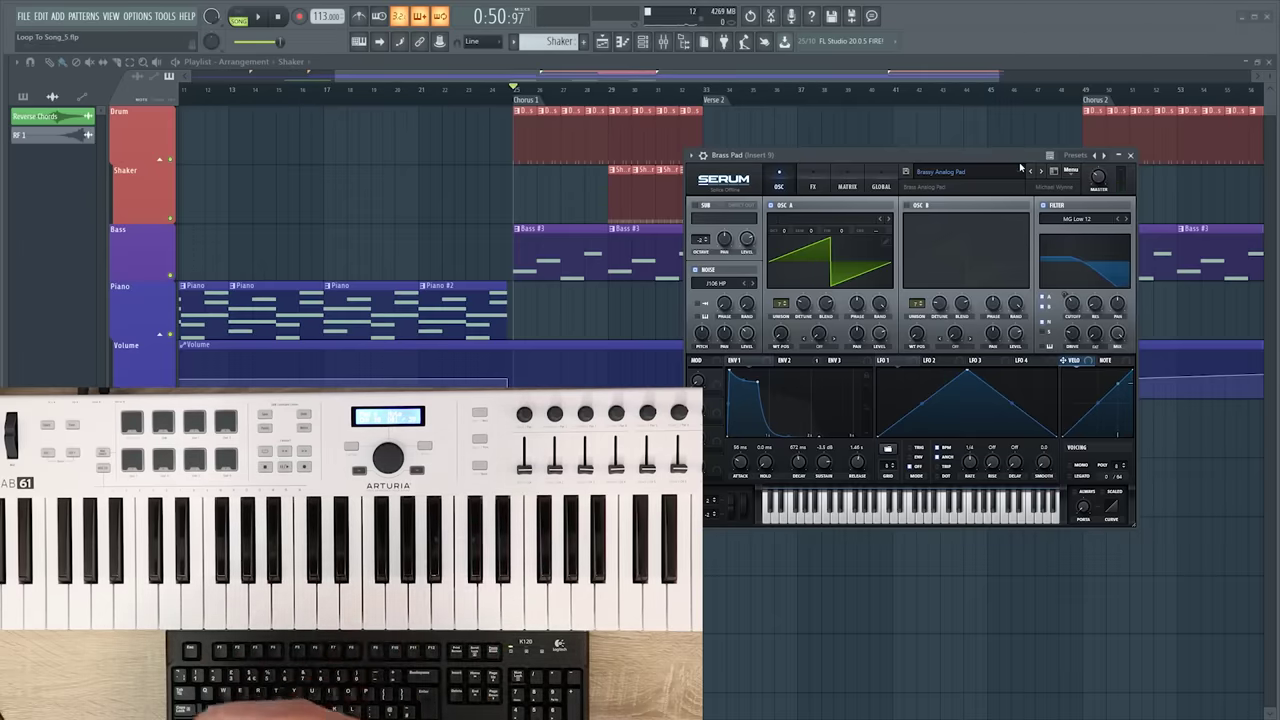
left_click(1133, 156)
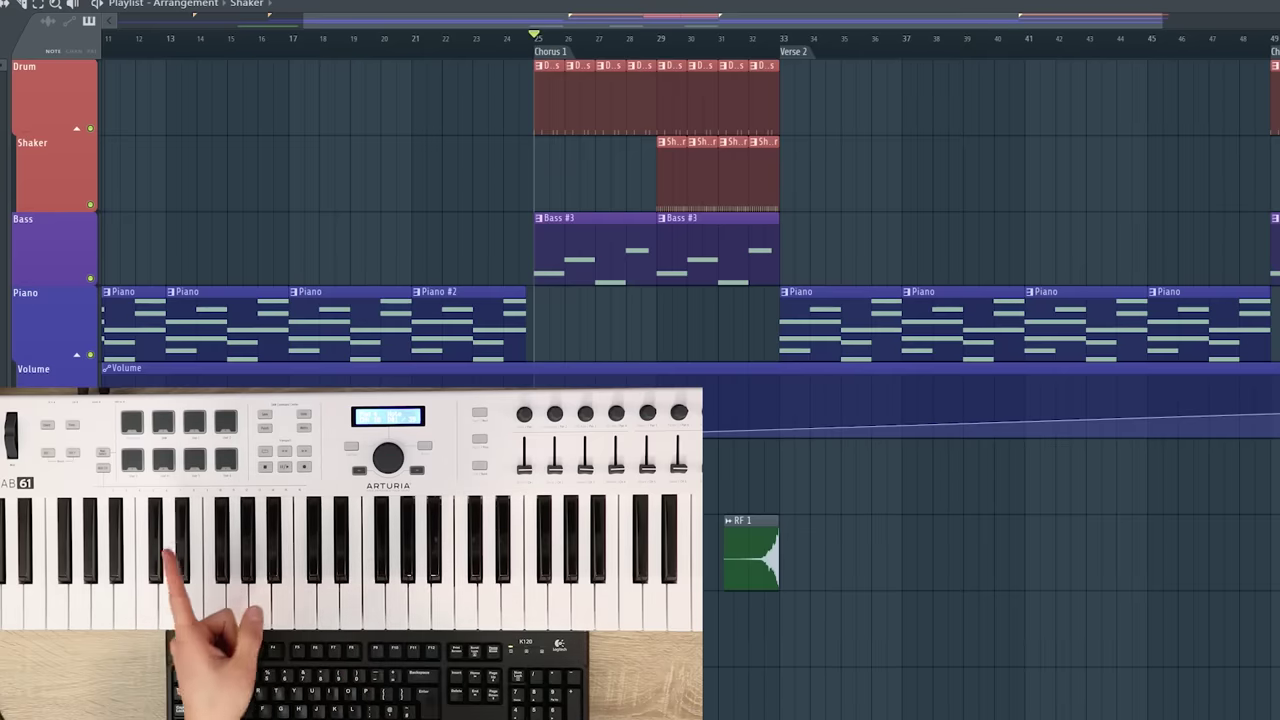
Open the Piano clip in the Piano roll to review its notes, then close it
double_click(381, 328)
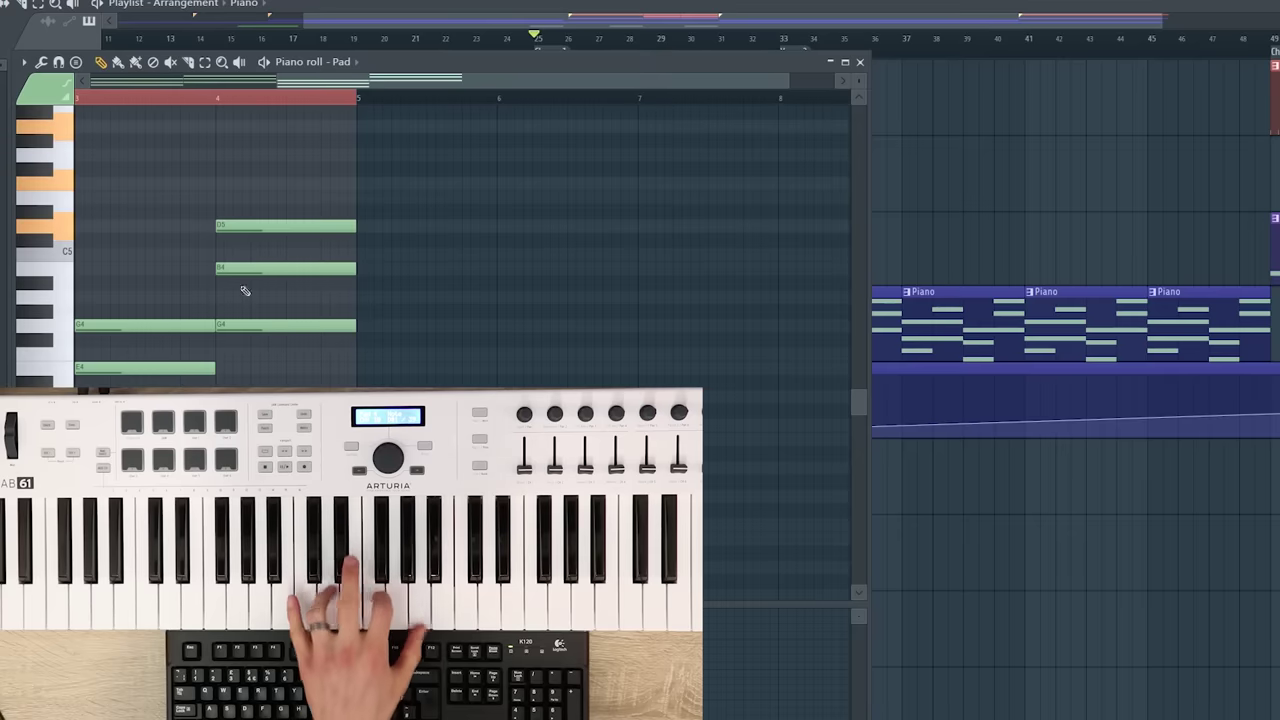
left_click(860, 62)
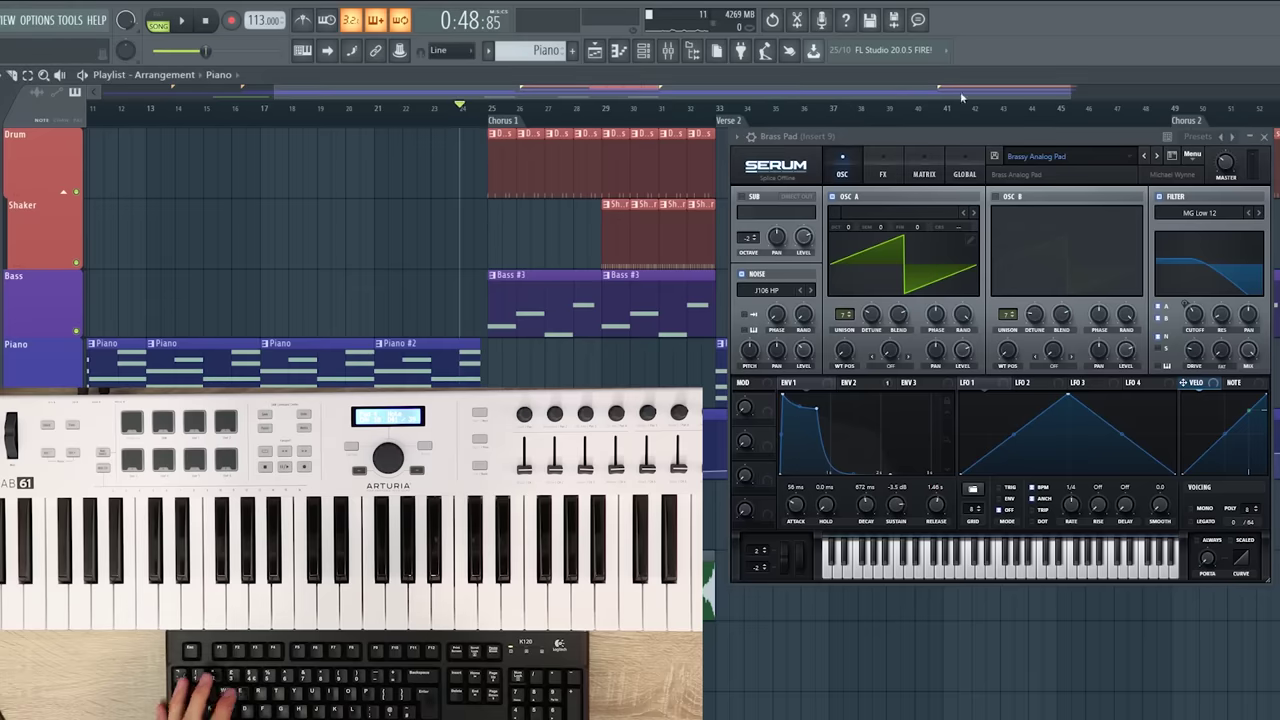
key("z")
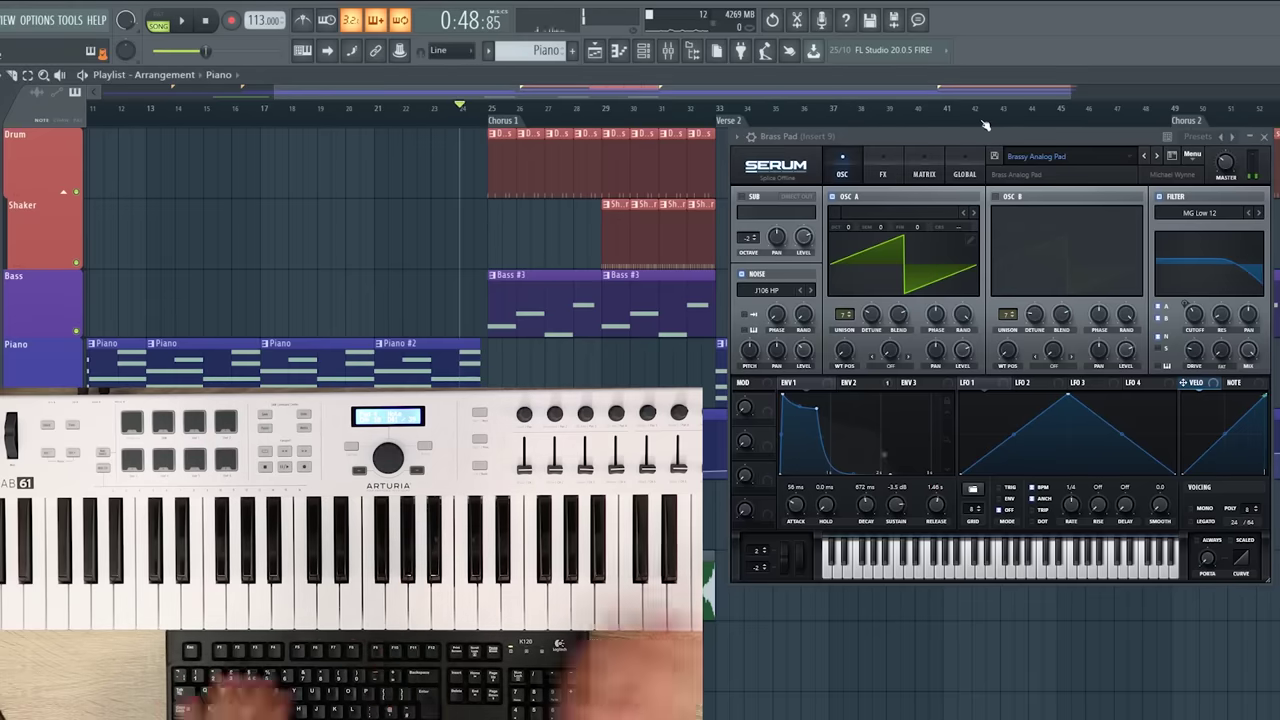
key("F9")
key("space")
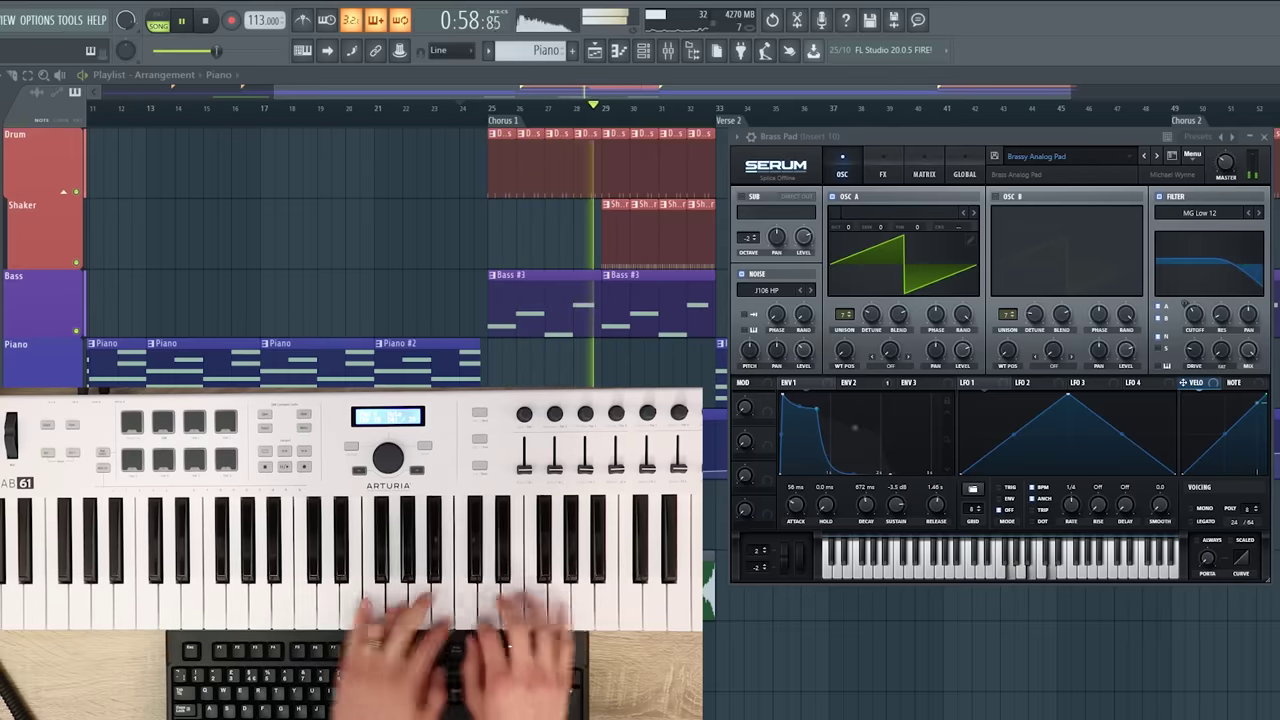
key("space")
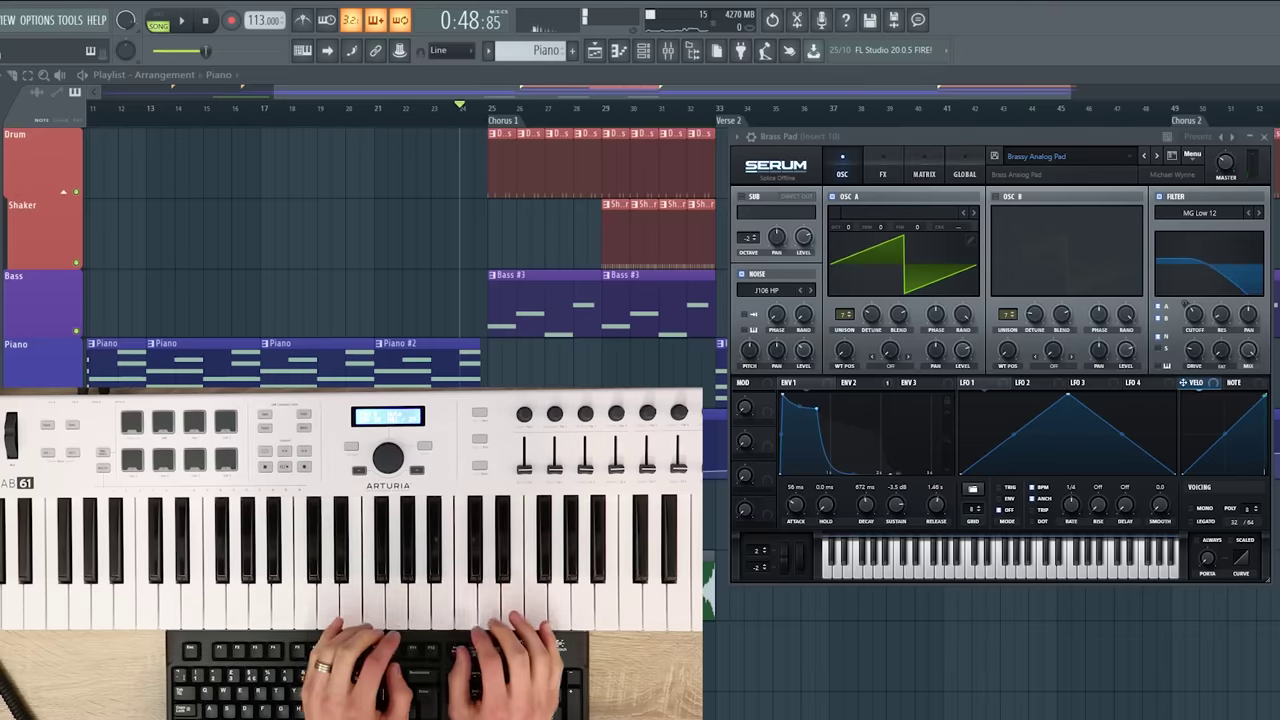
key("z")
key("c")
key("b")
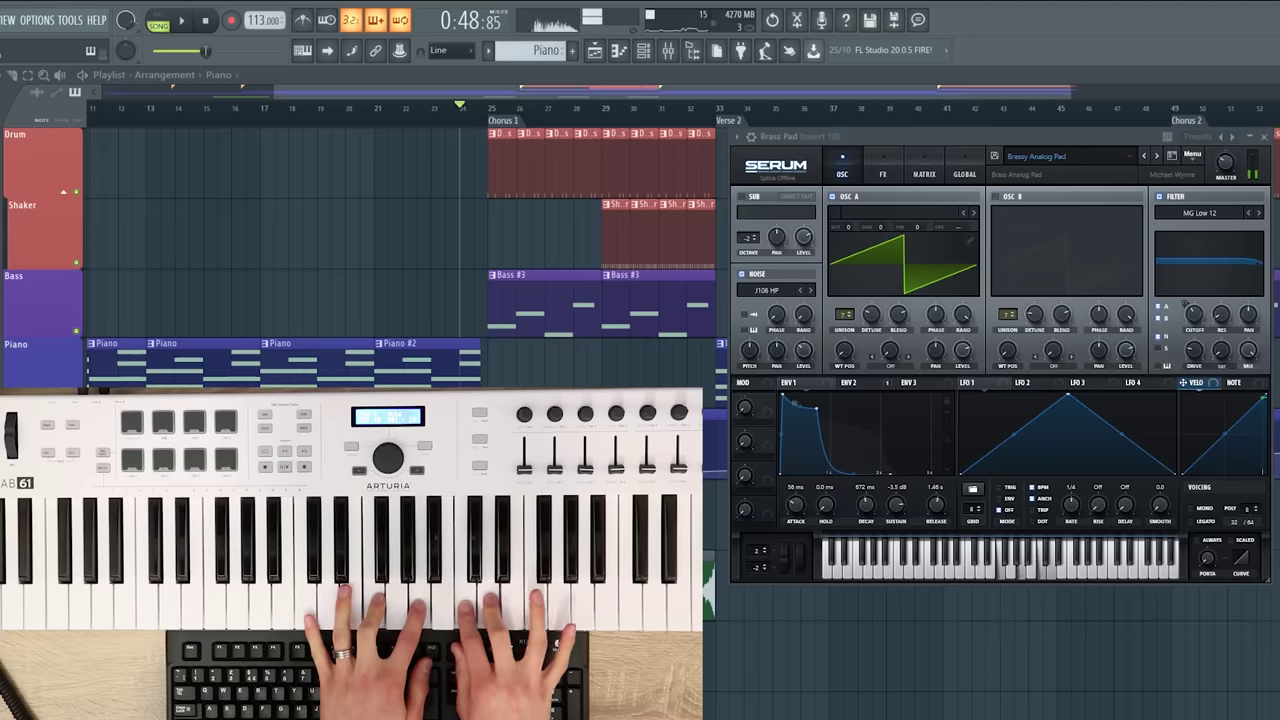
key("x")
key("v")
key("n")
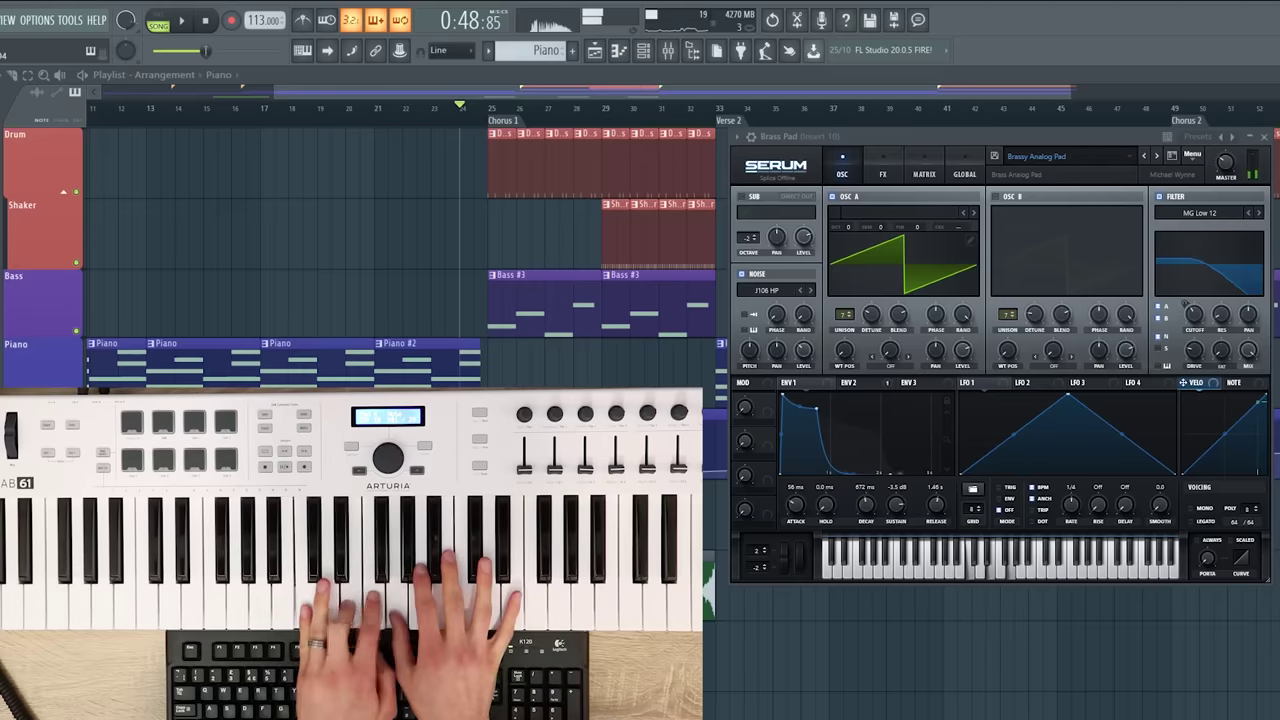
key("z")
key("c")
key("b")
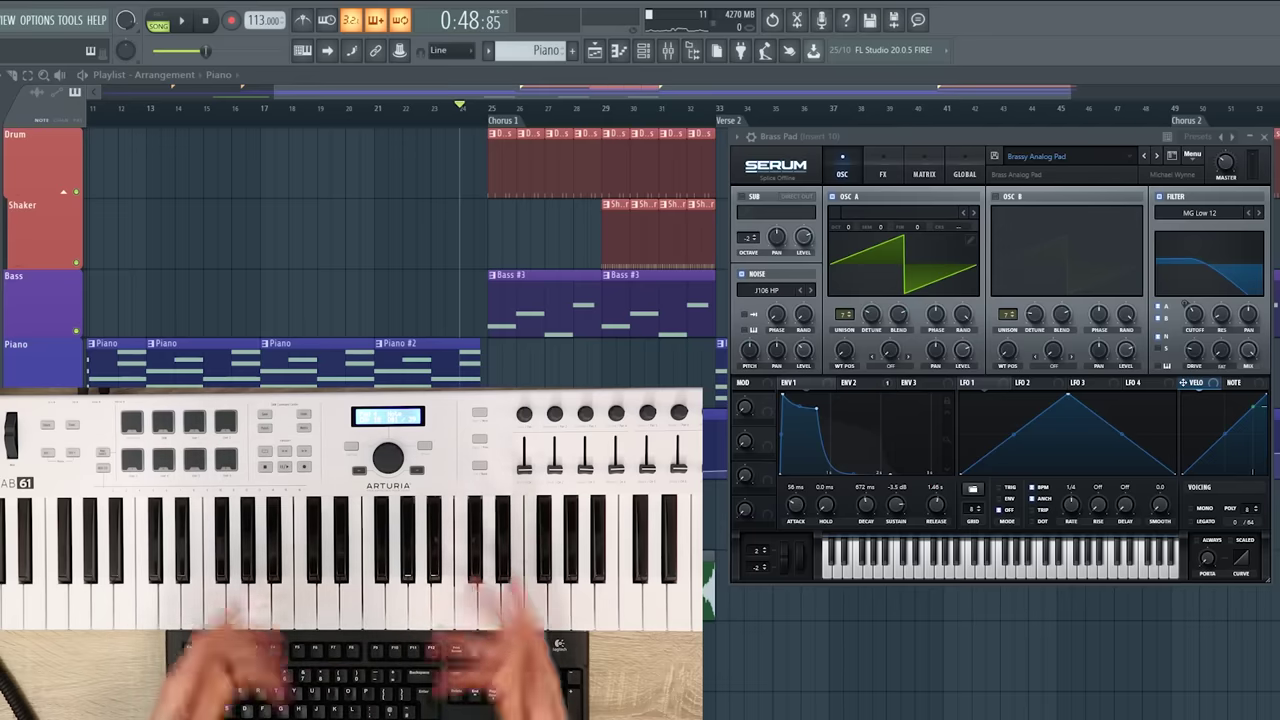
key("space")
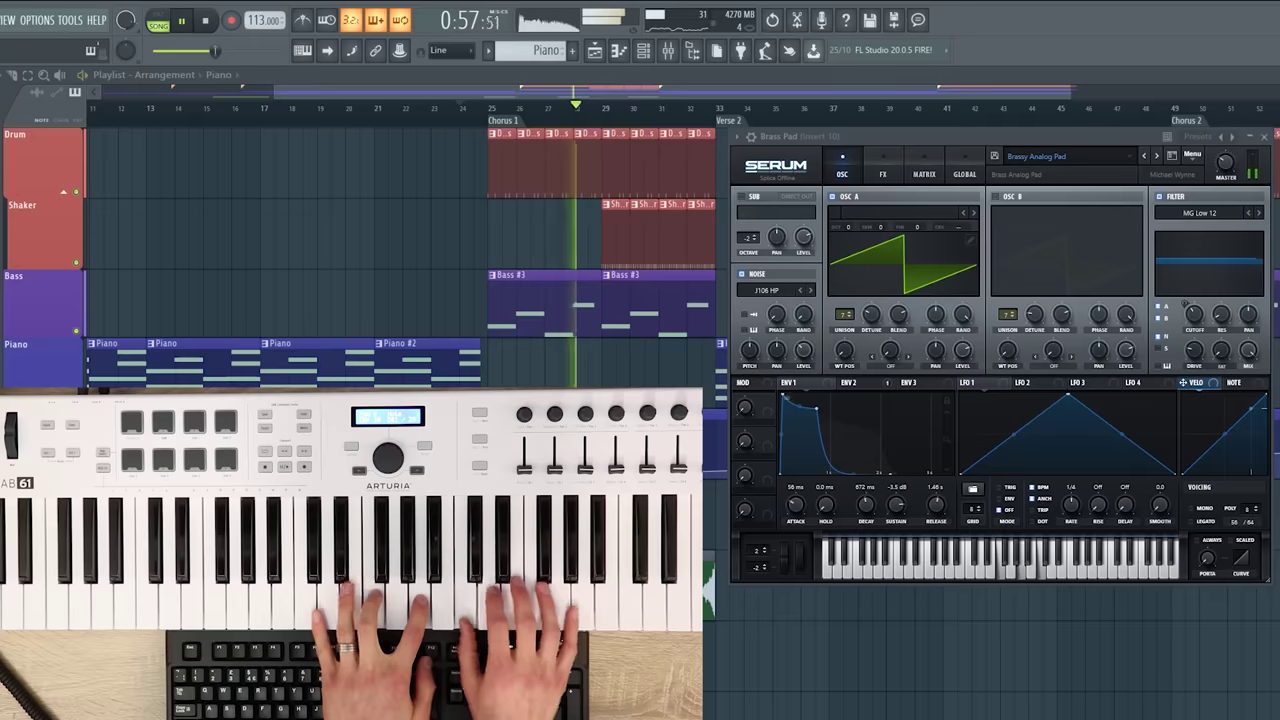
key("space")
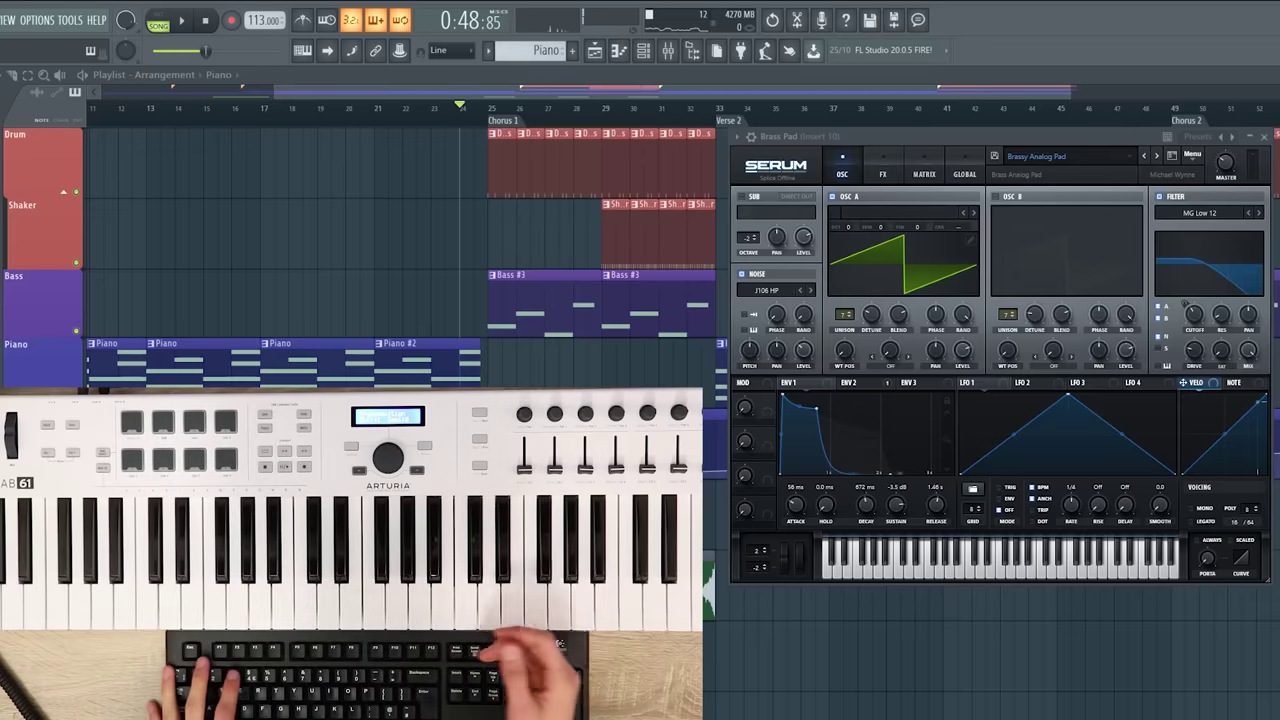
Play through the song to rehearse the melody, stop, and create new Pattern 16 with F4
key("space")
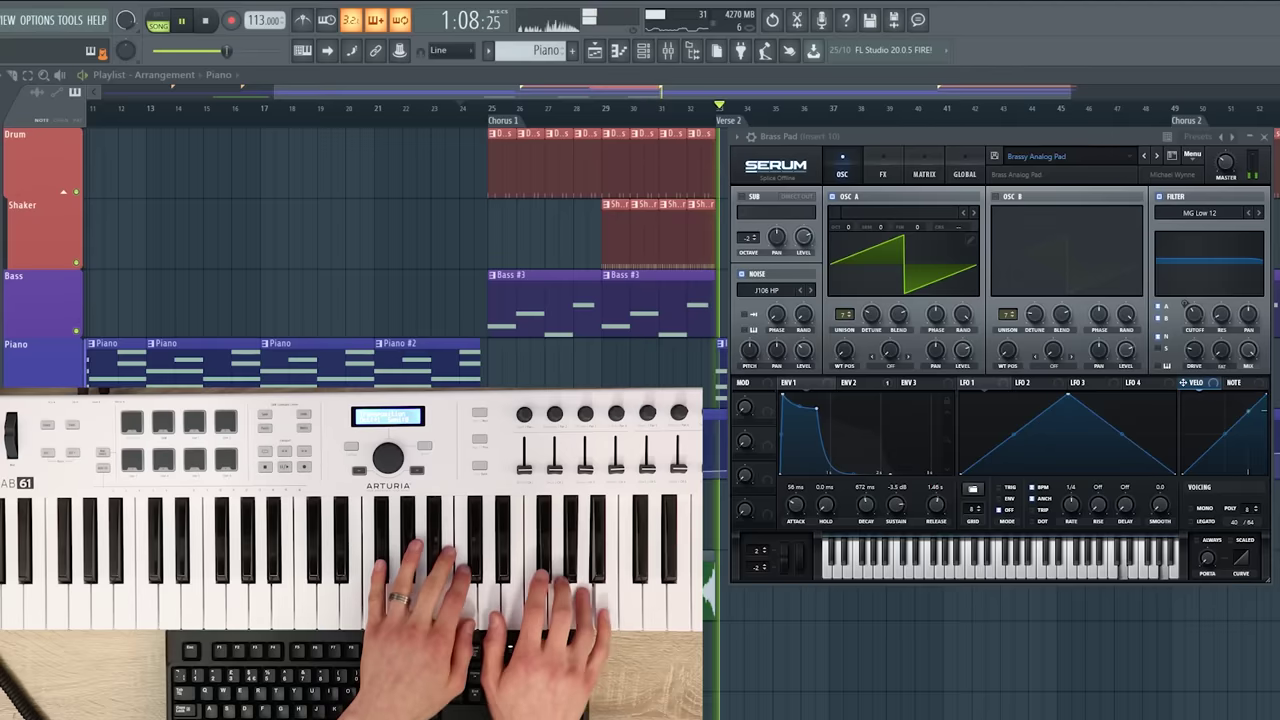
key("space")
key("space")
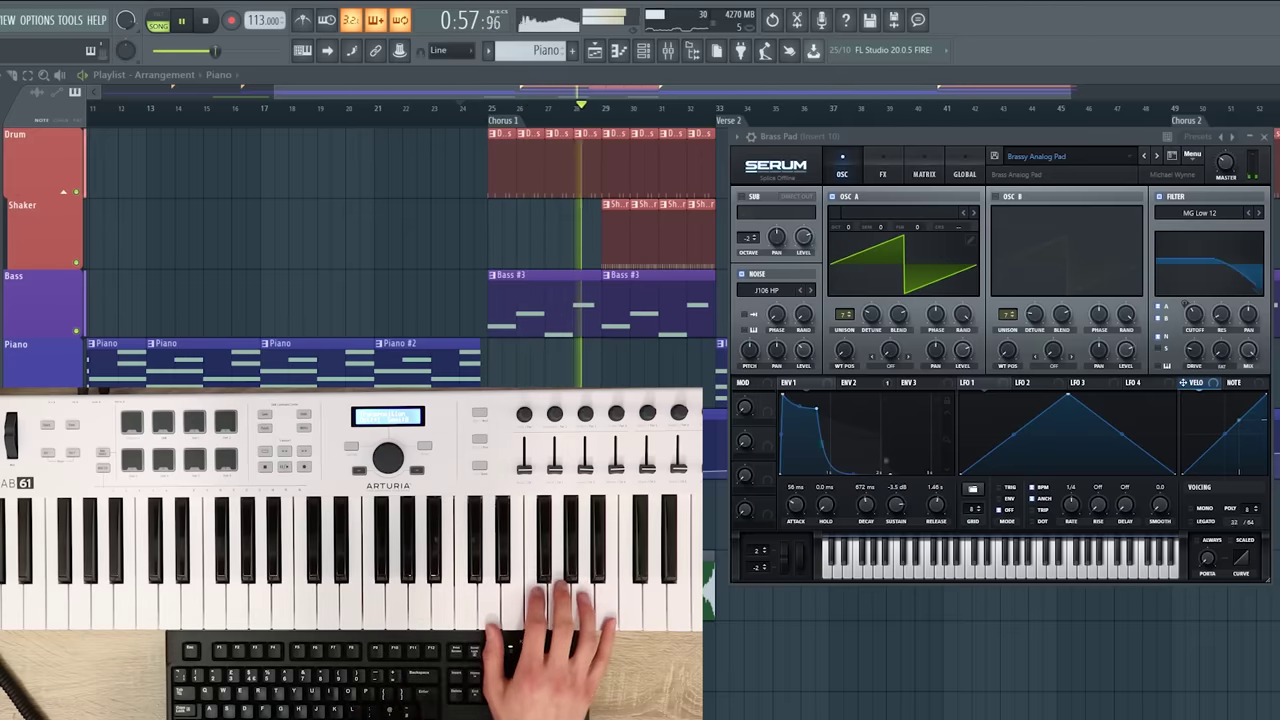
key("space")
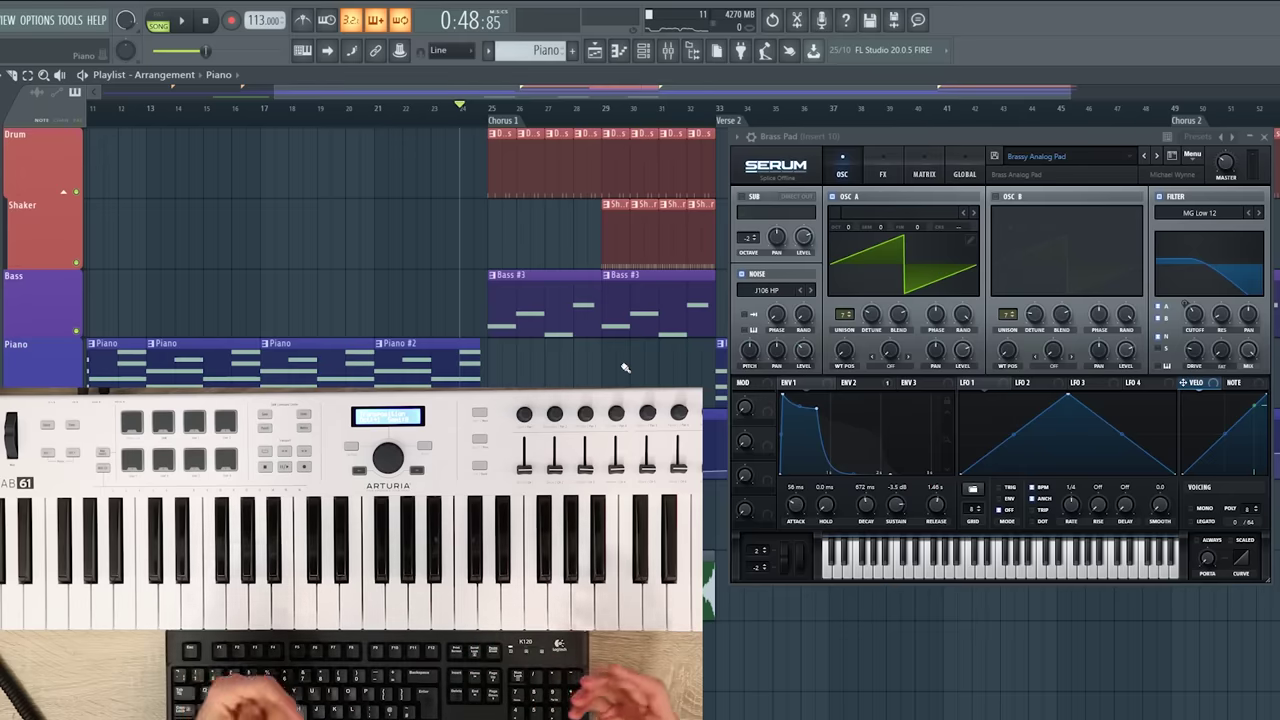
key("F4")
Name the pattern 'Melody', stretch its clip, and remove a stray short Melody clip
type("M")
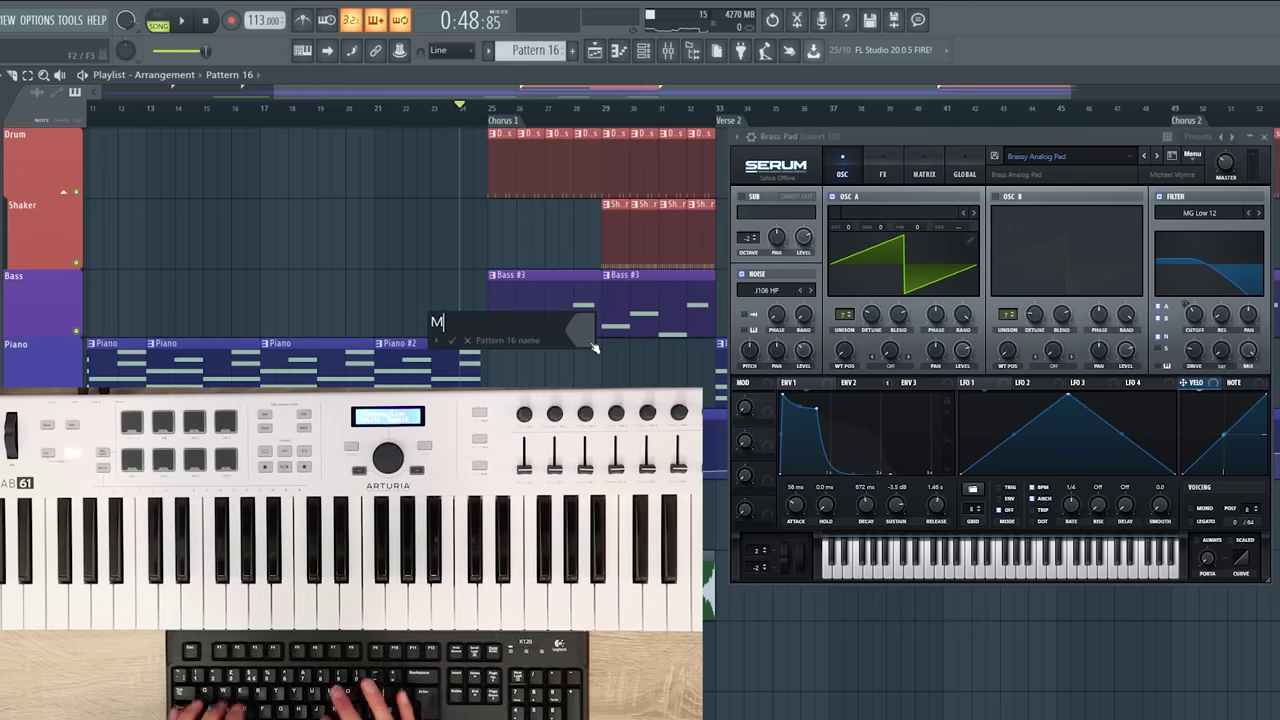
type("elody")
key("Return")
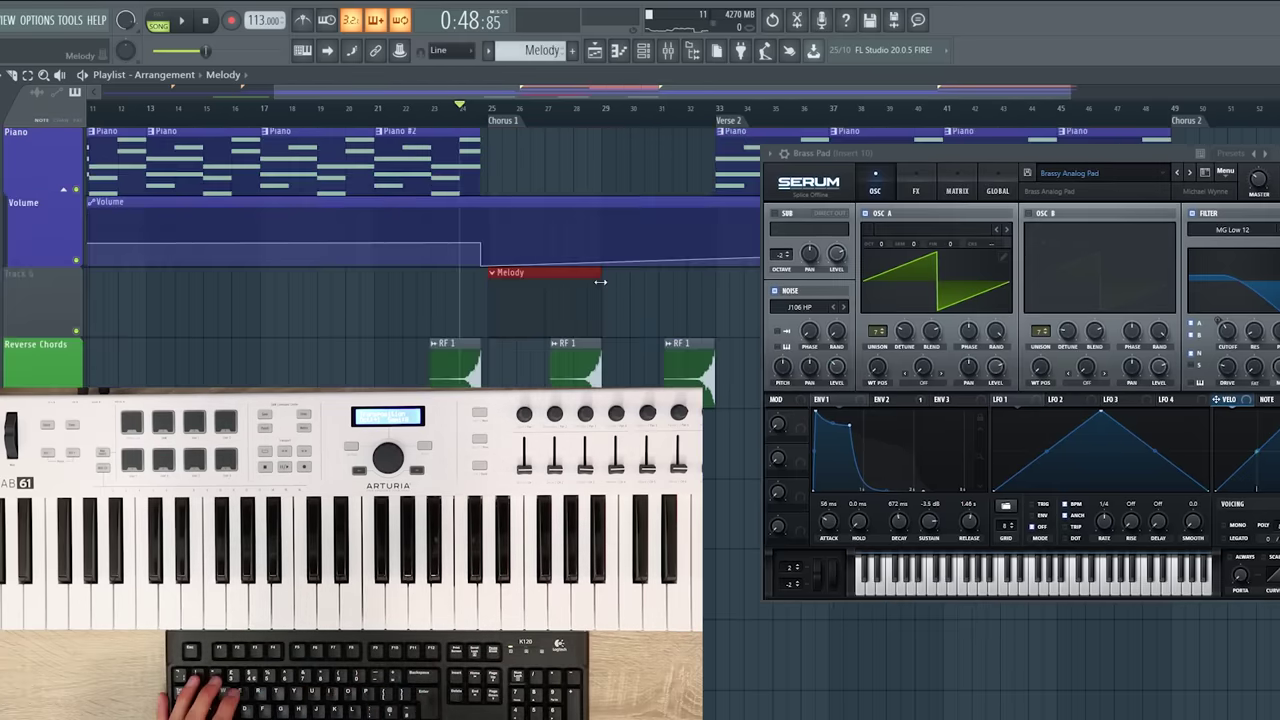
left_click_drag(600, 282, 714, 282)
left_click(736, 280)
right_click(733, 278)
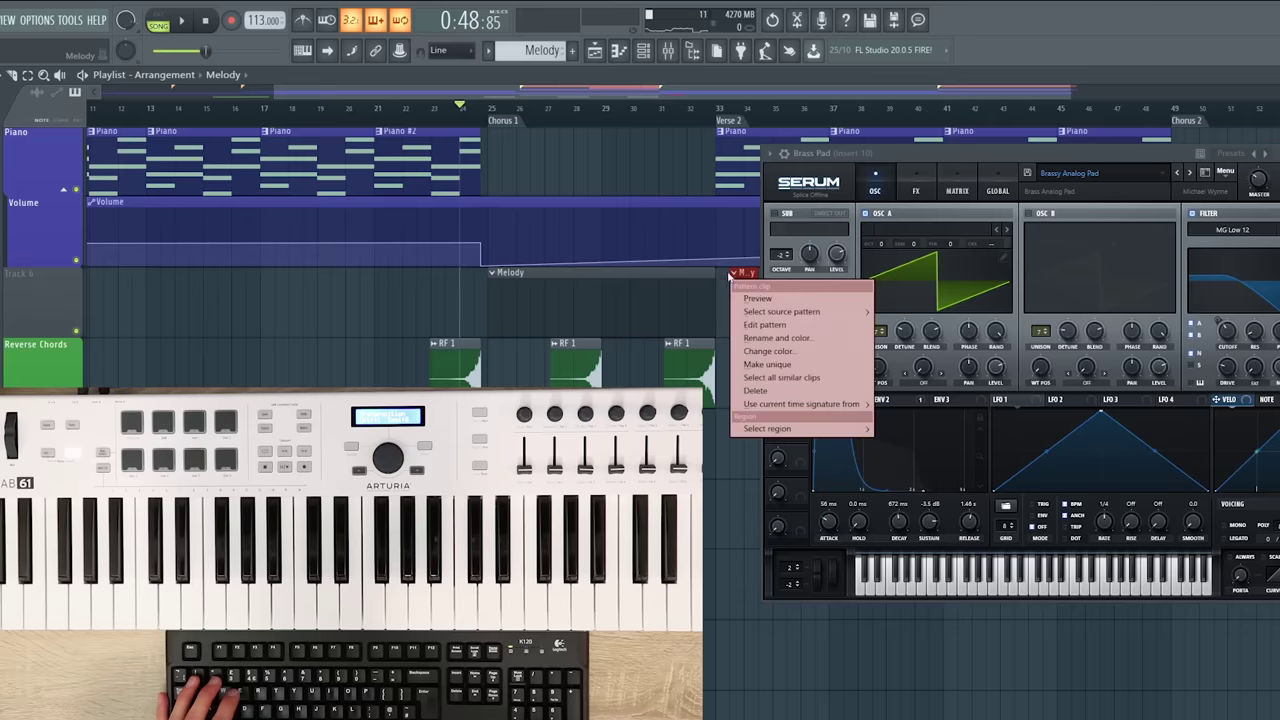
right_click(740, 290)
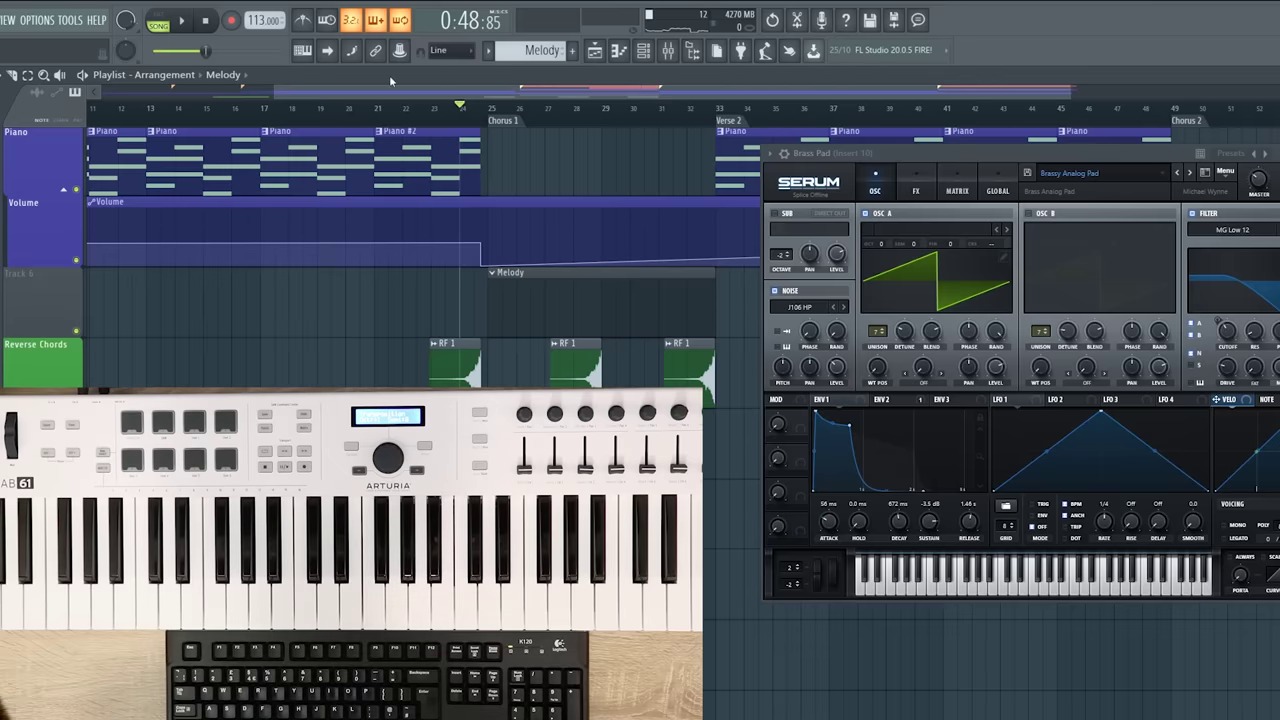
Record a Brass Pad melody take and shift the recorded clip earlier into Chorus 1
left_click(231, 20)
left_click(181, 20)
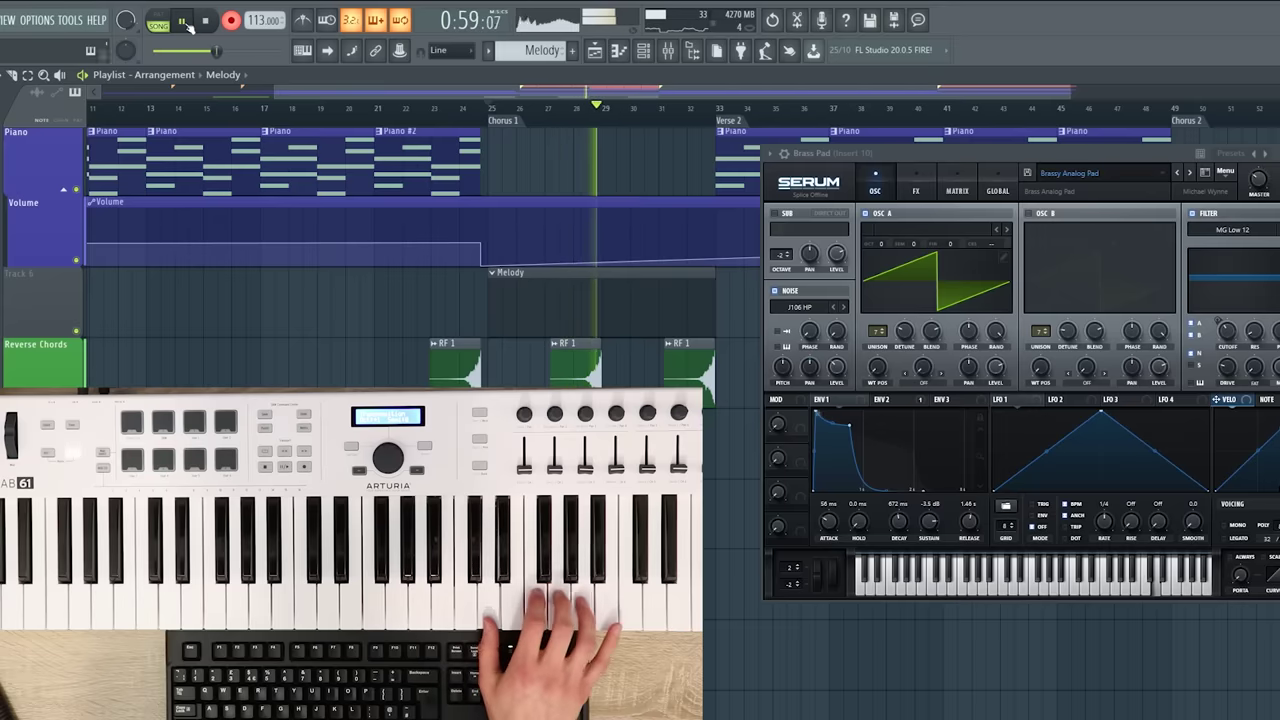
key("space")
left_click_drag(678, 302, 633, 285)
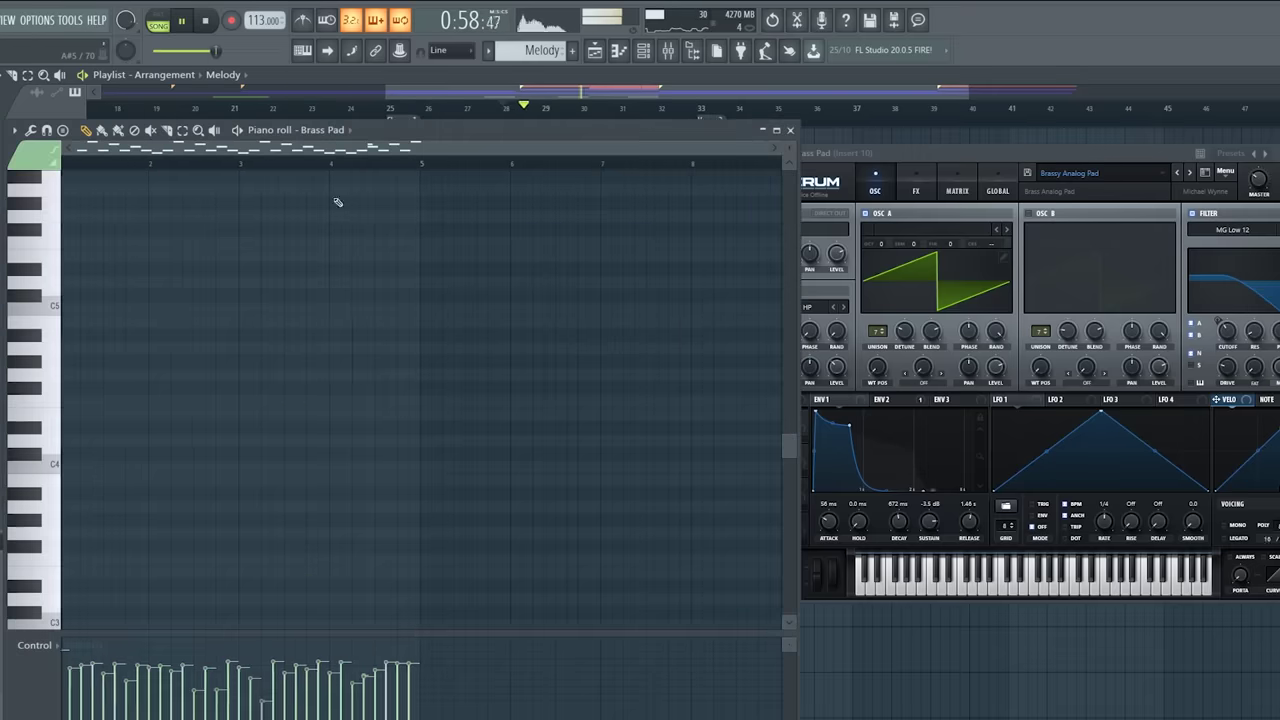
scroll(371, 391, "up", 10)
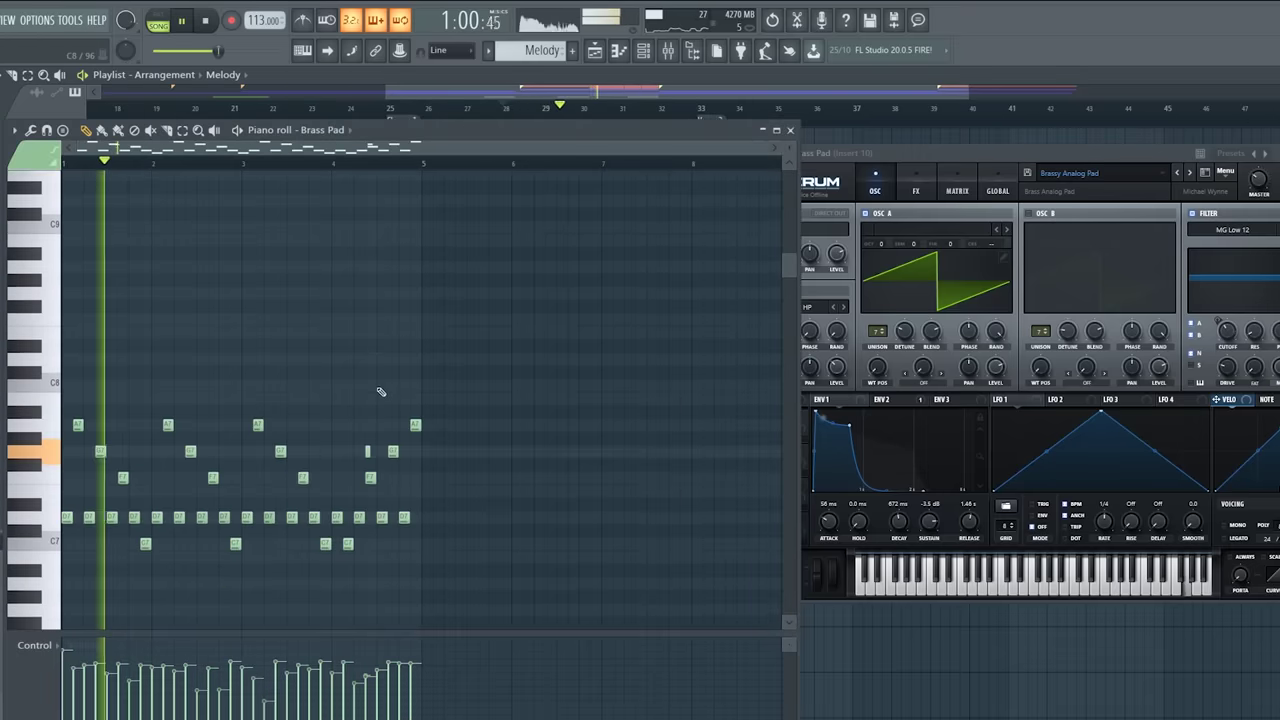
scroll(351, 160, "up", 5)
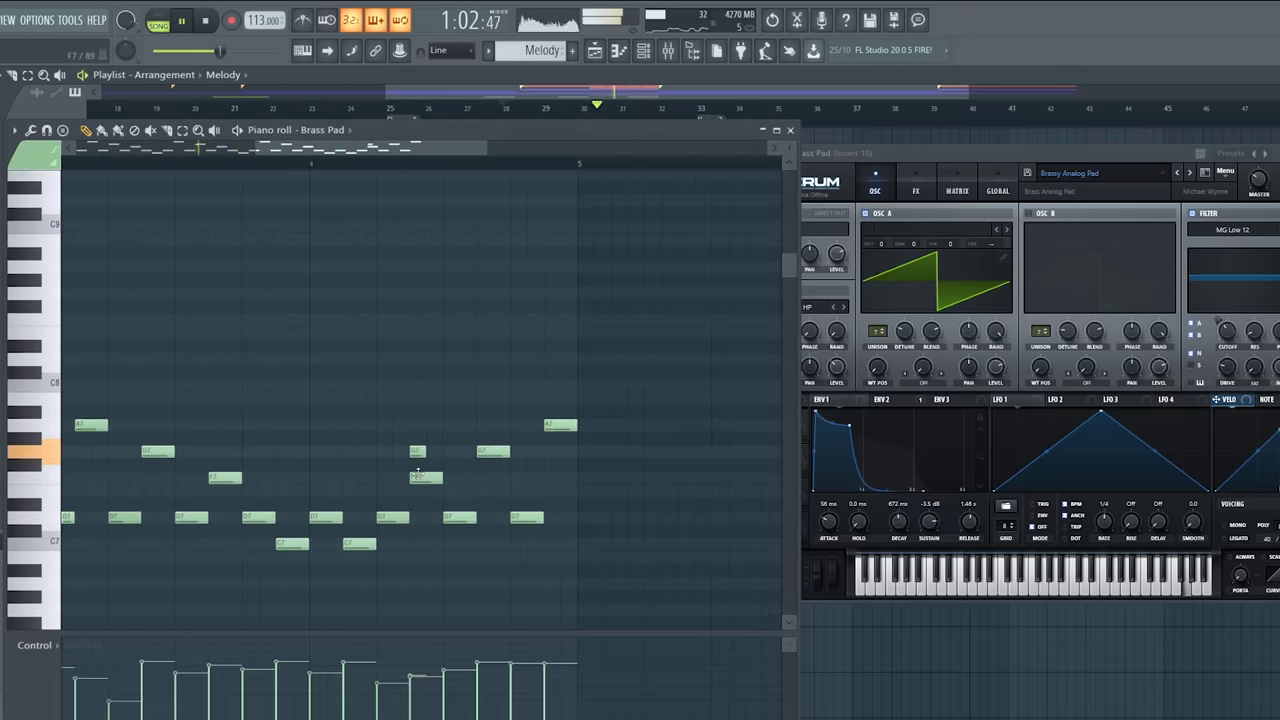
scroll(314, 168, "down", 2)
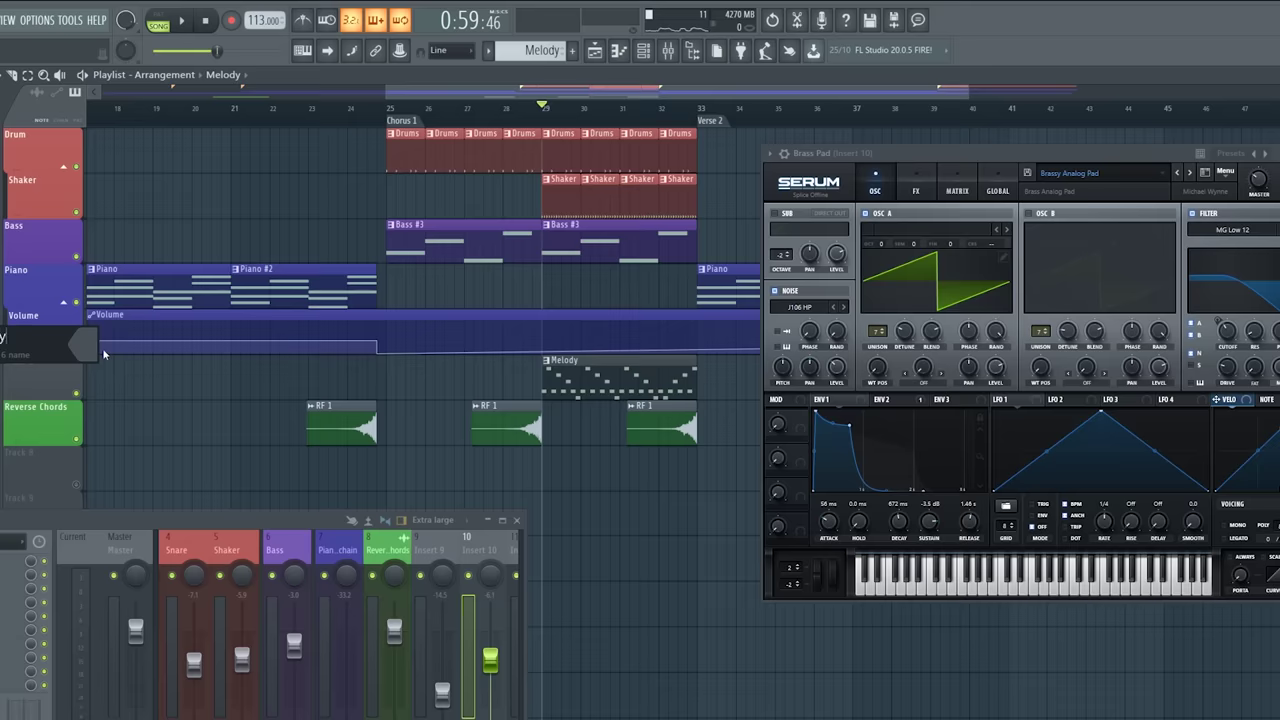
Auto-name the Melody track's clips and rename mixer insert 10 to 'Melody' in teal
right_click(50, 368)
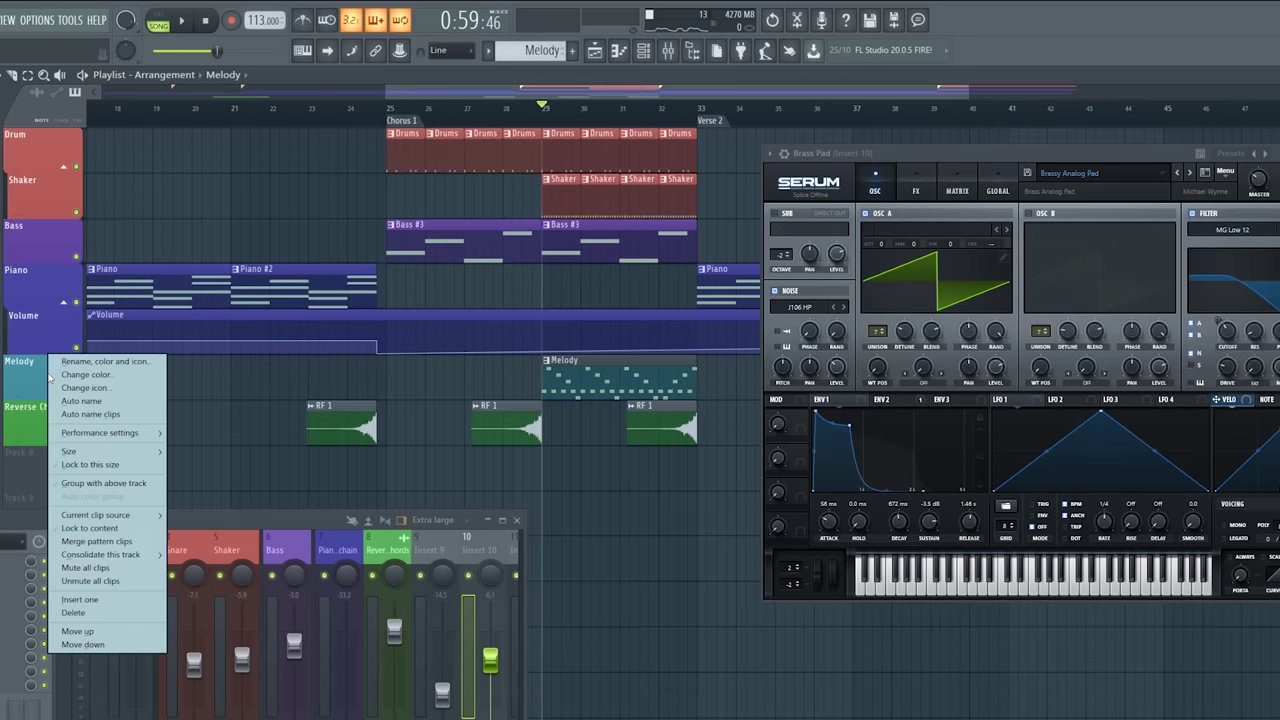
left_click(77, 414)
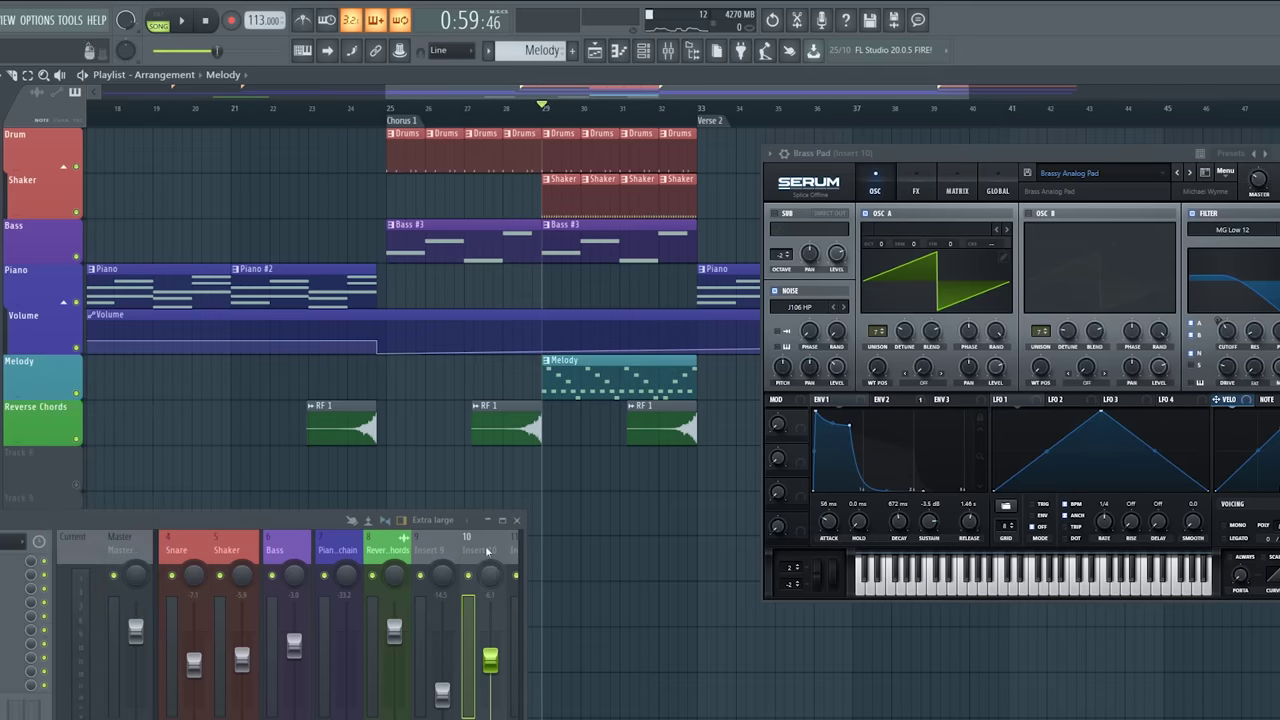
right_click(487, 551)
left_click(525, 545)
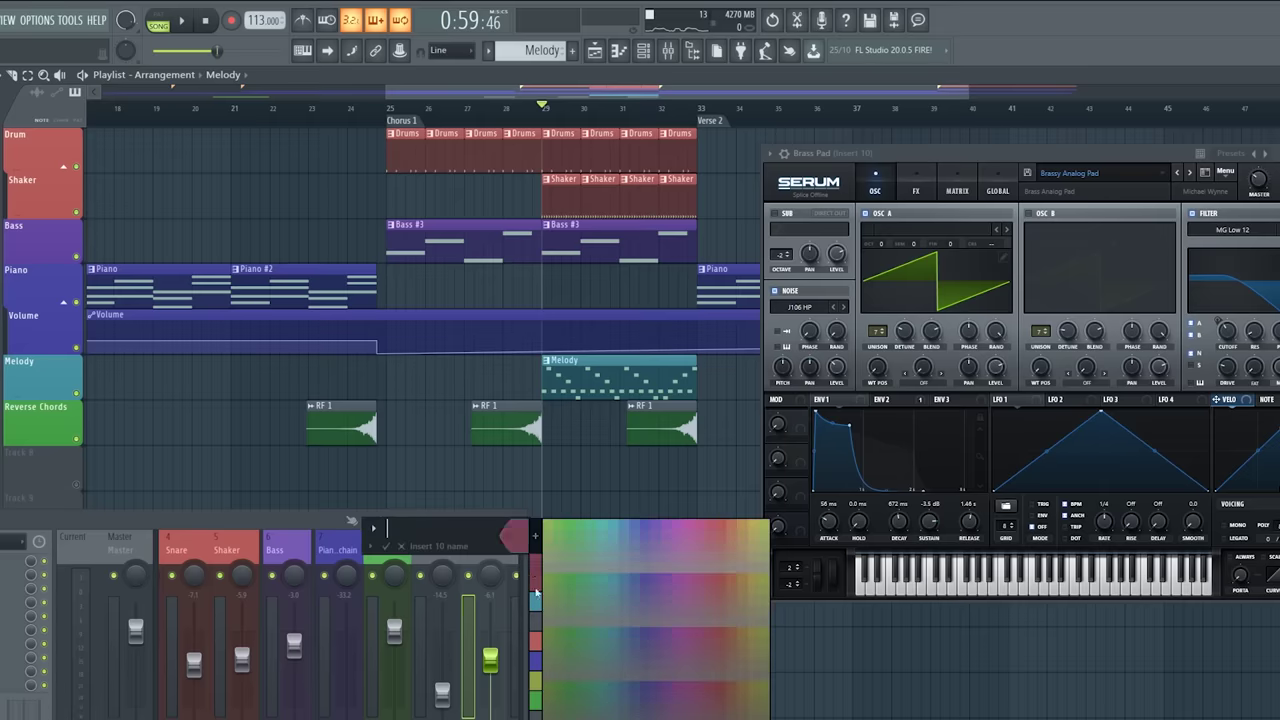
left_click(536, 594)
type("Melody")
key("Return")
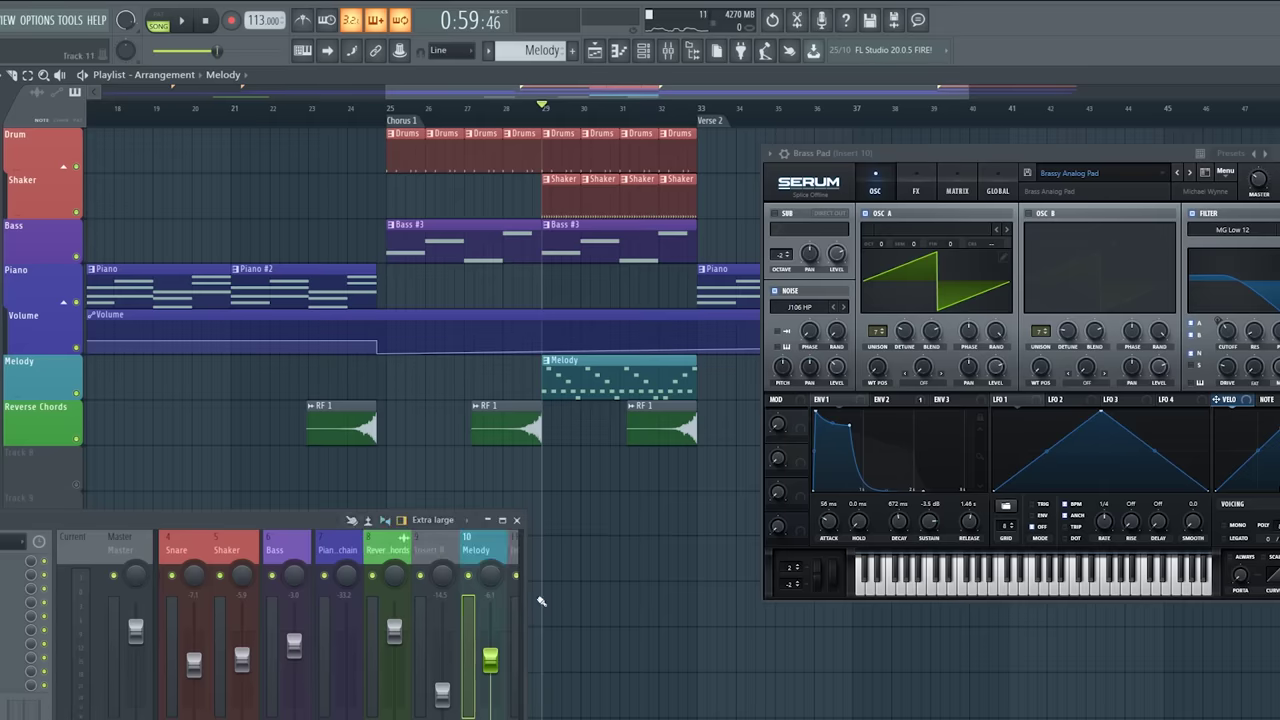
Play the chorus, then stretch the Drums clips from Verse 2 through bar 38
key("space")
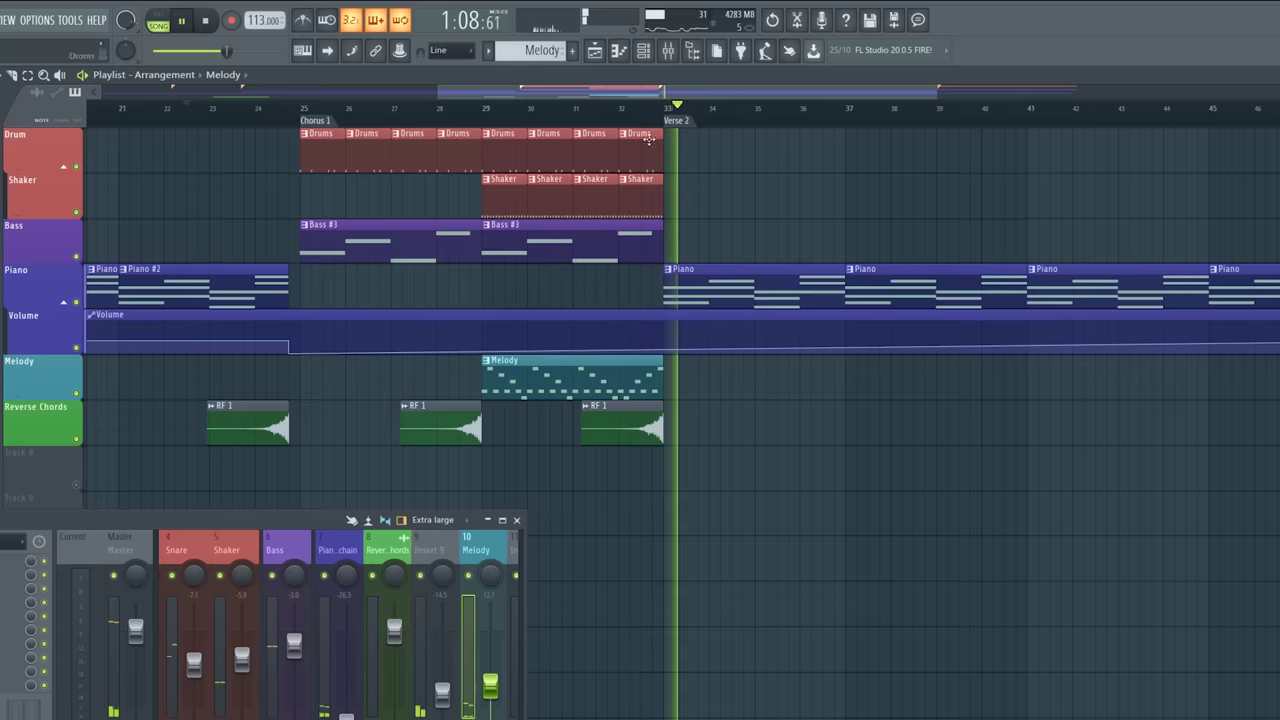
key("space")
left_click_drag(673, 90, 726, 129)
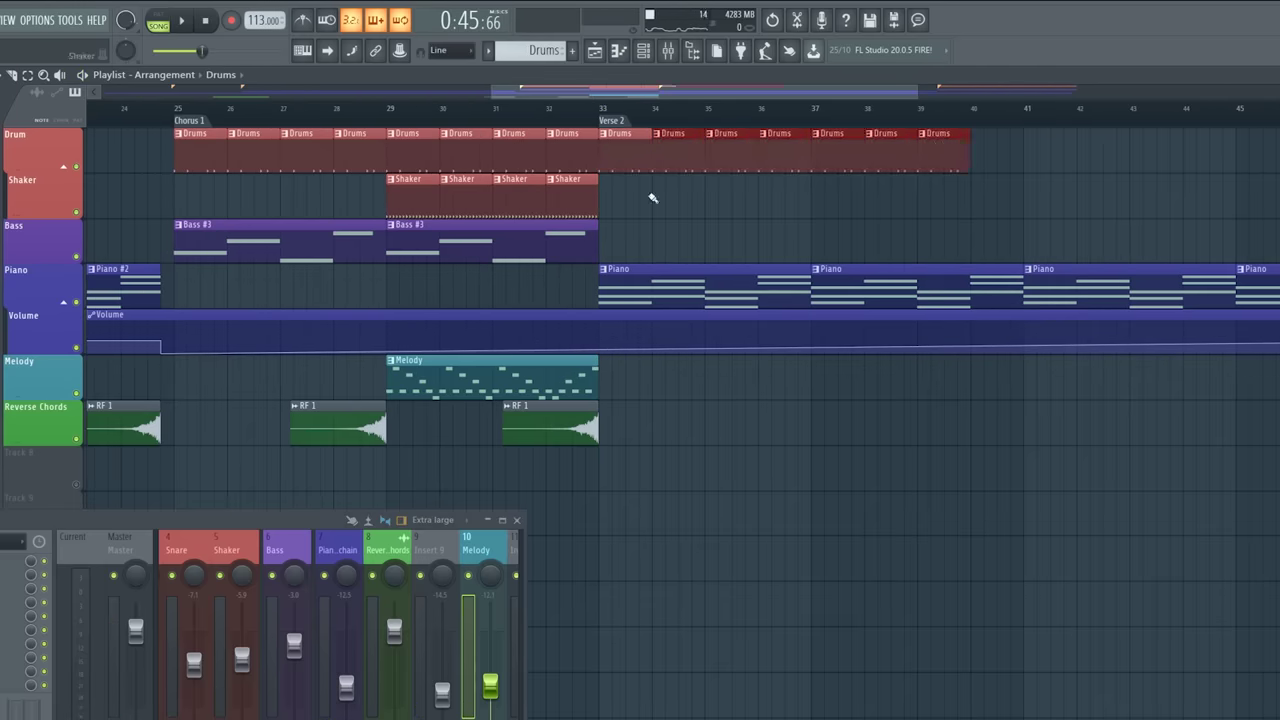
Insert an empty playlist track below the Shaker track
left_click(605, 193)
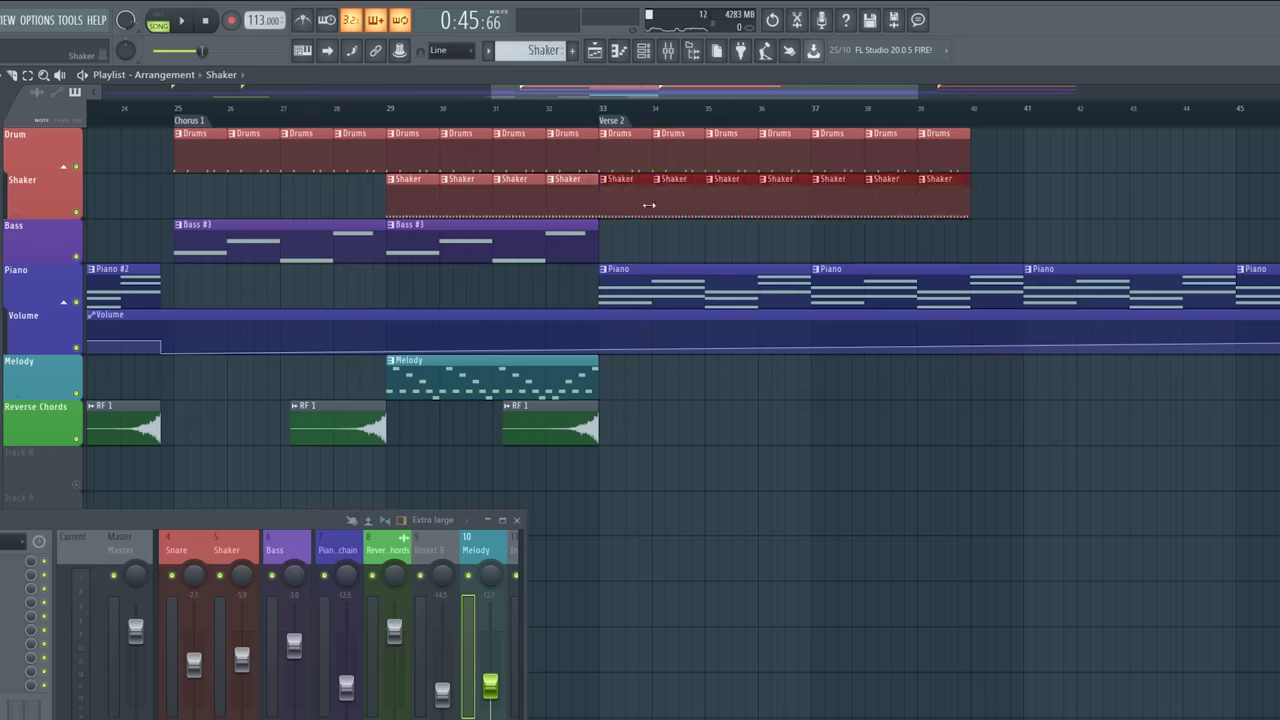
right_click(54, 205)
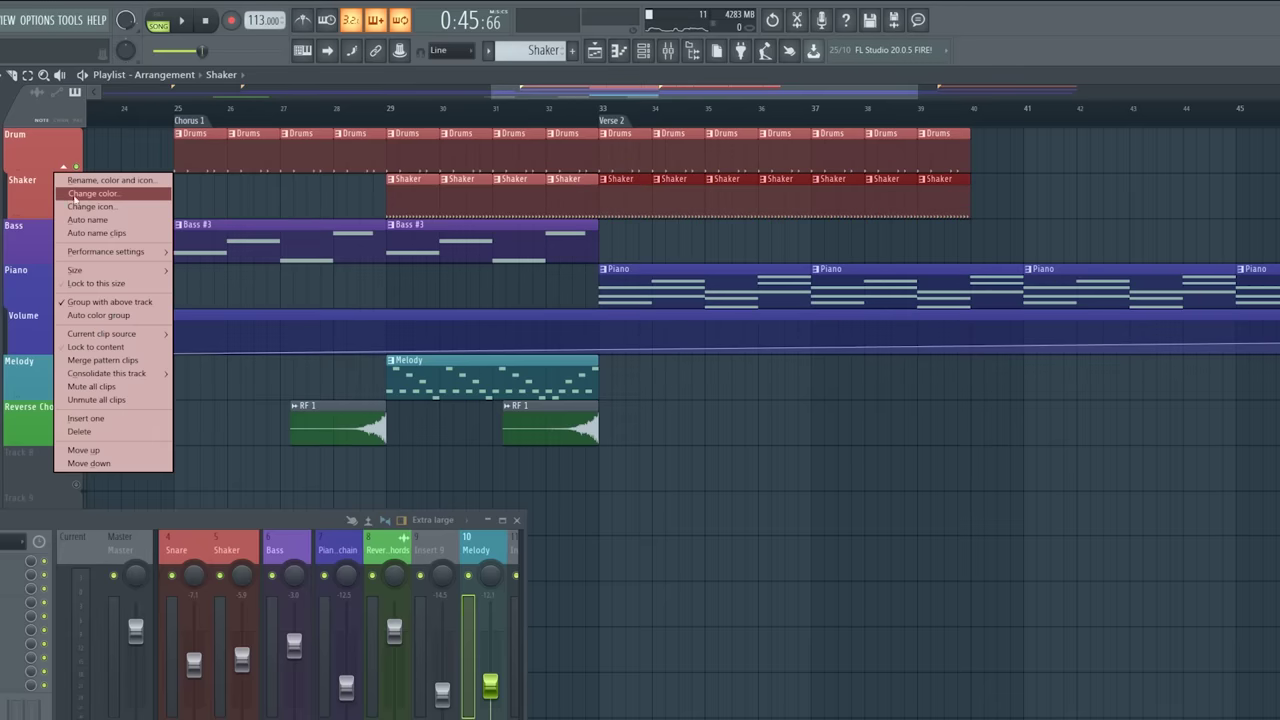
left_click(98, 236)
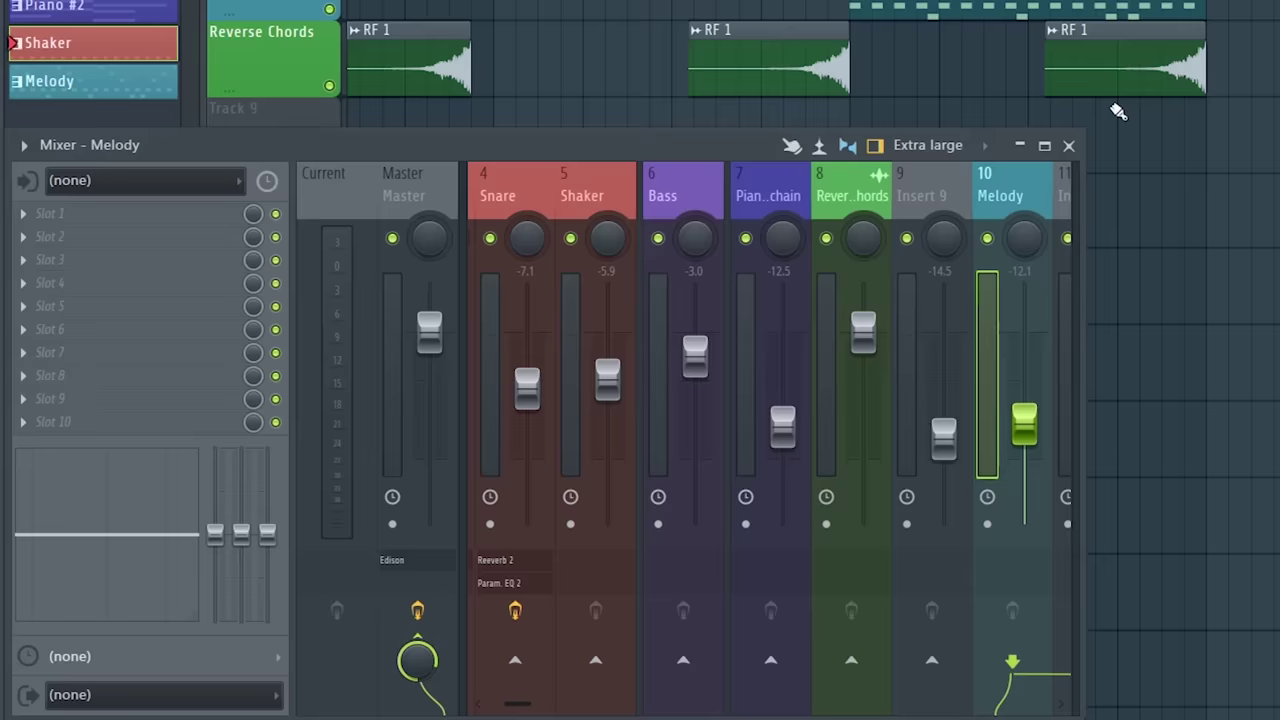
Create an automation clip for the Drums insert's Fruity Parametric EQ 2 mix level
scroll(580, 195, "up", 3)
left_click(590, 195)
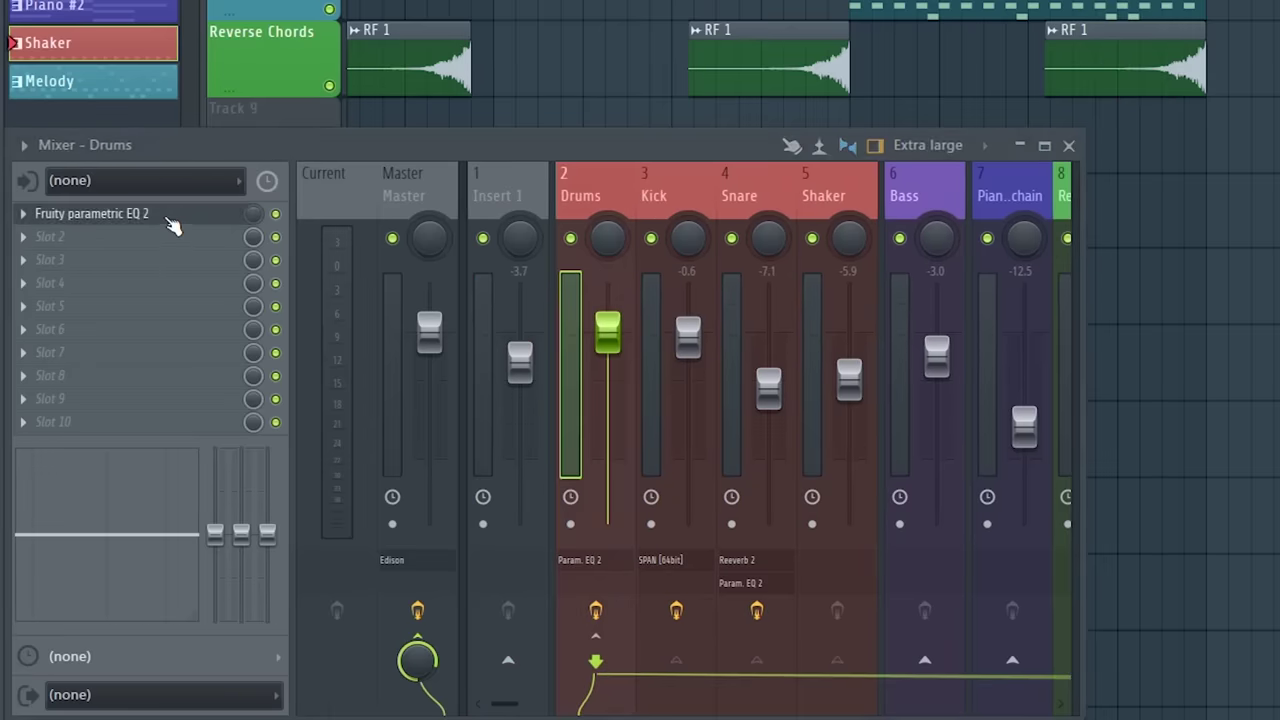
left_click(171, 216)
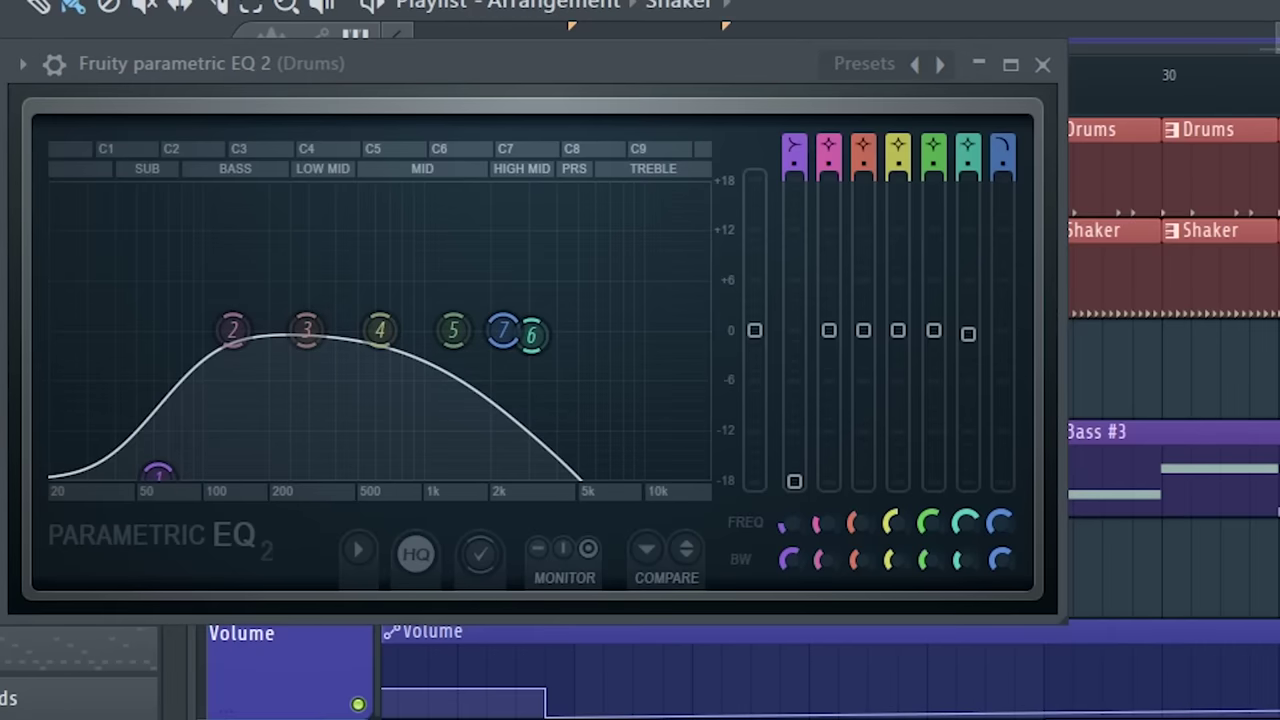
key("space")
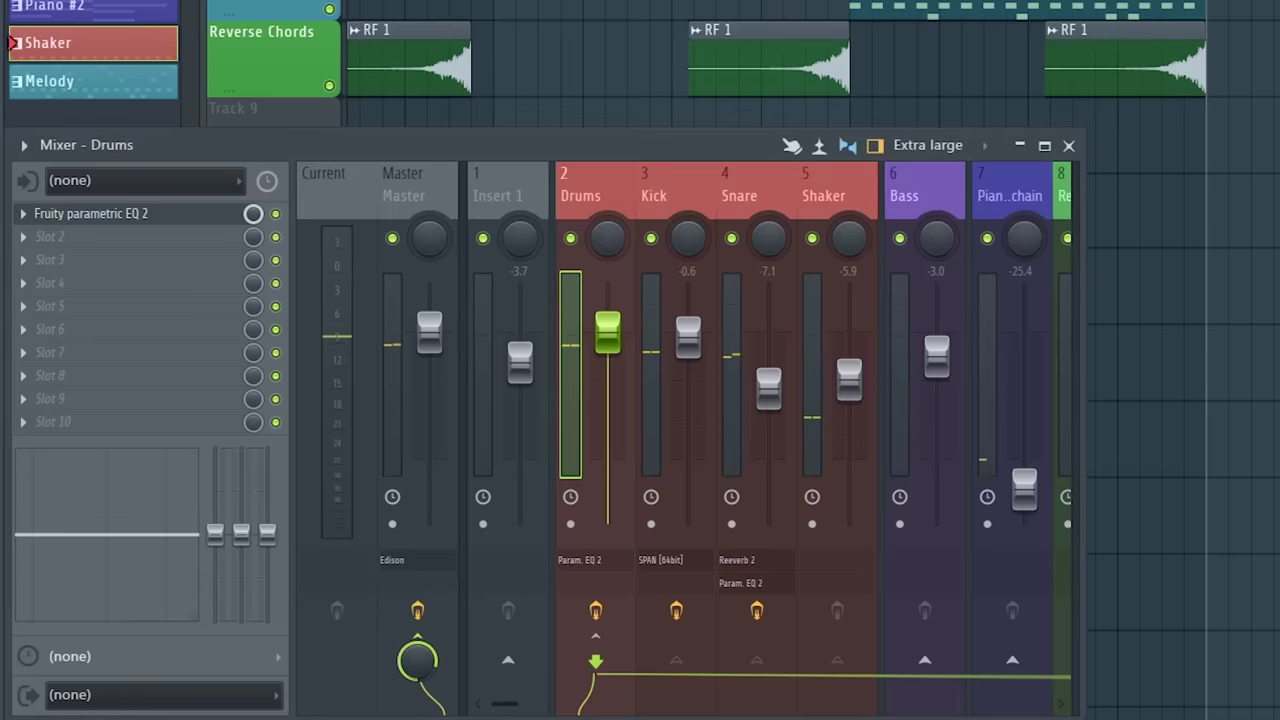
right_click(254, 218)
left_click(341, 372)
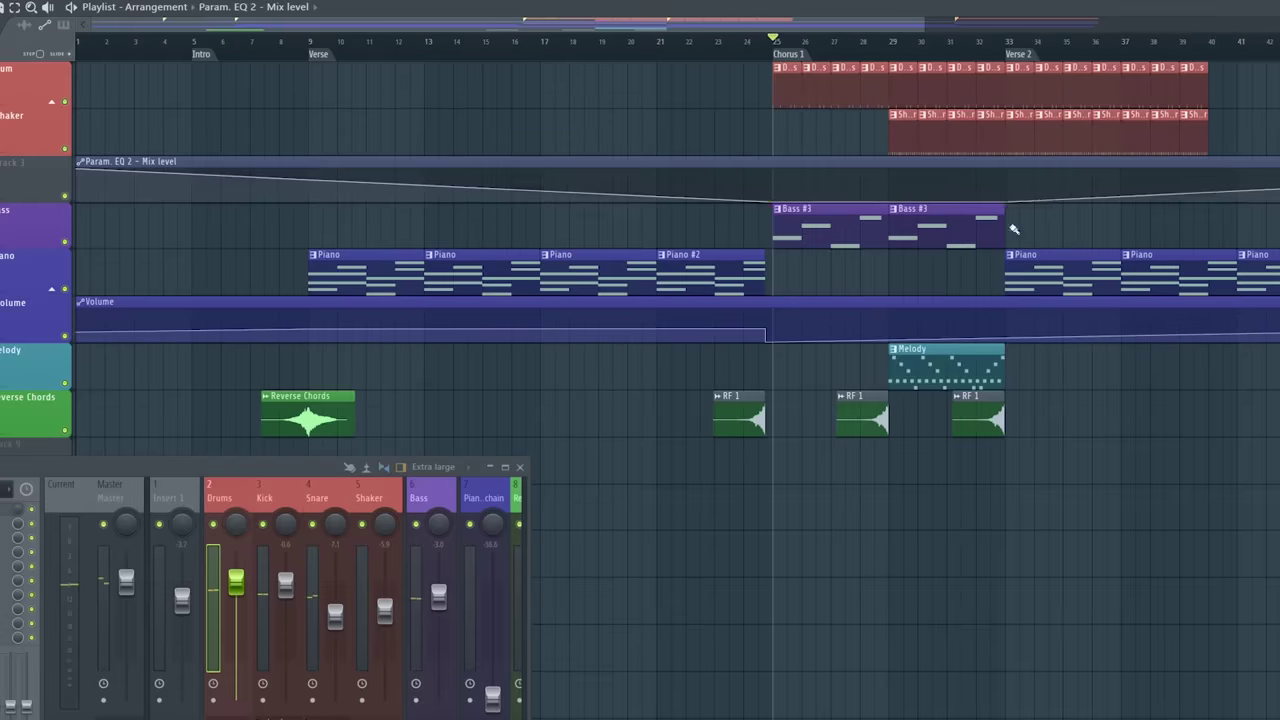
Undo the stray mix-level point moves, then play from the chorus with the Drums EQ open
key("ctrl+z")
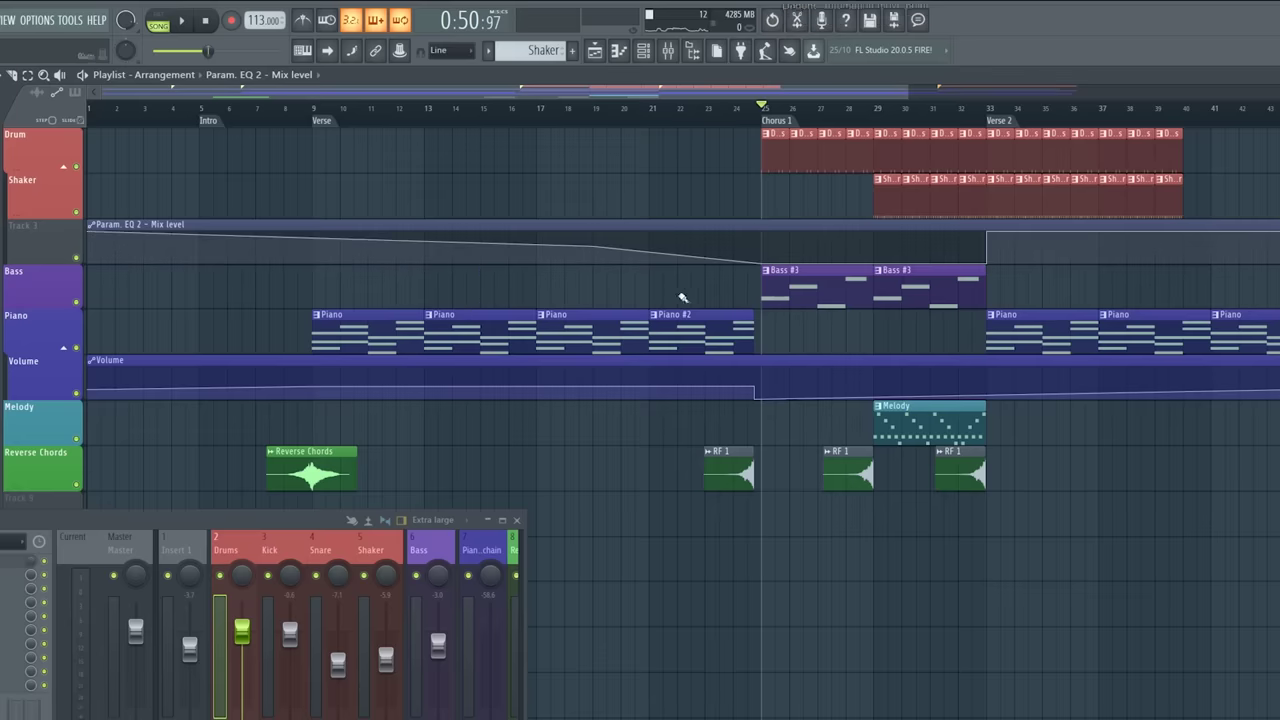
key("ctrl+z")
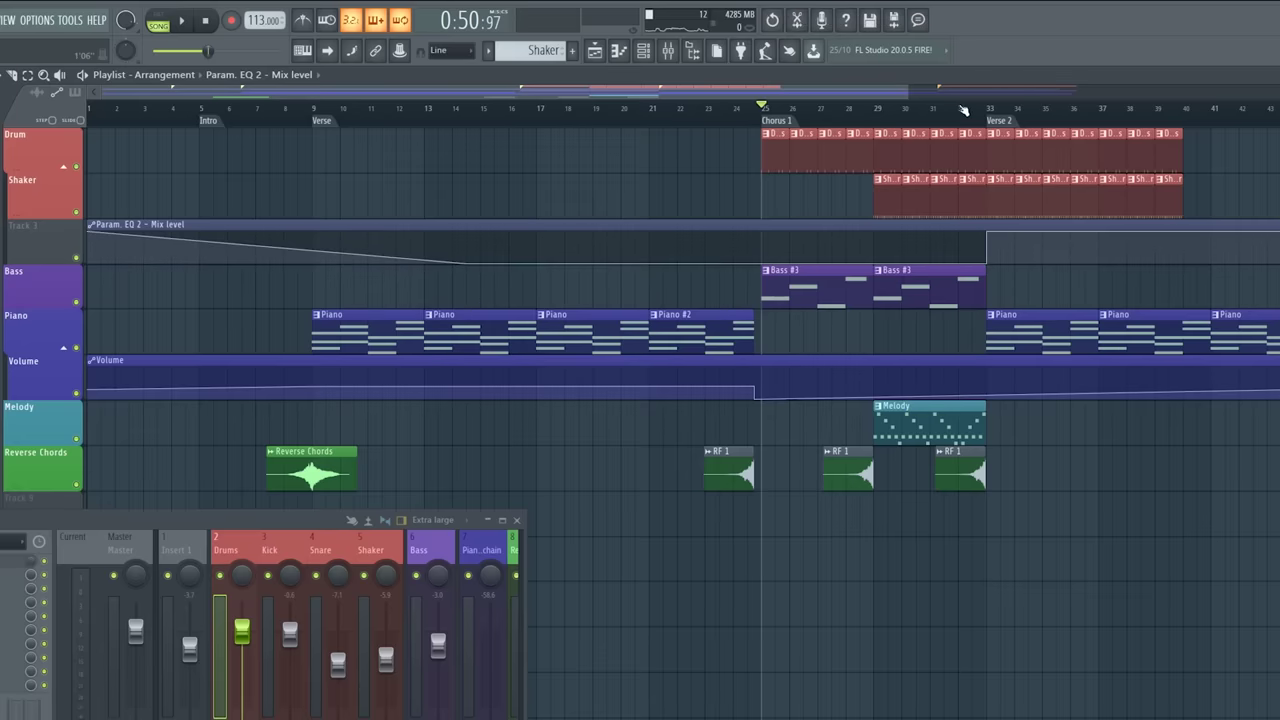
key("space")
scroll(972, 115, "up", 3)
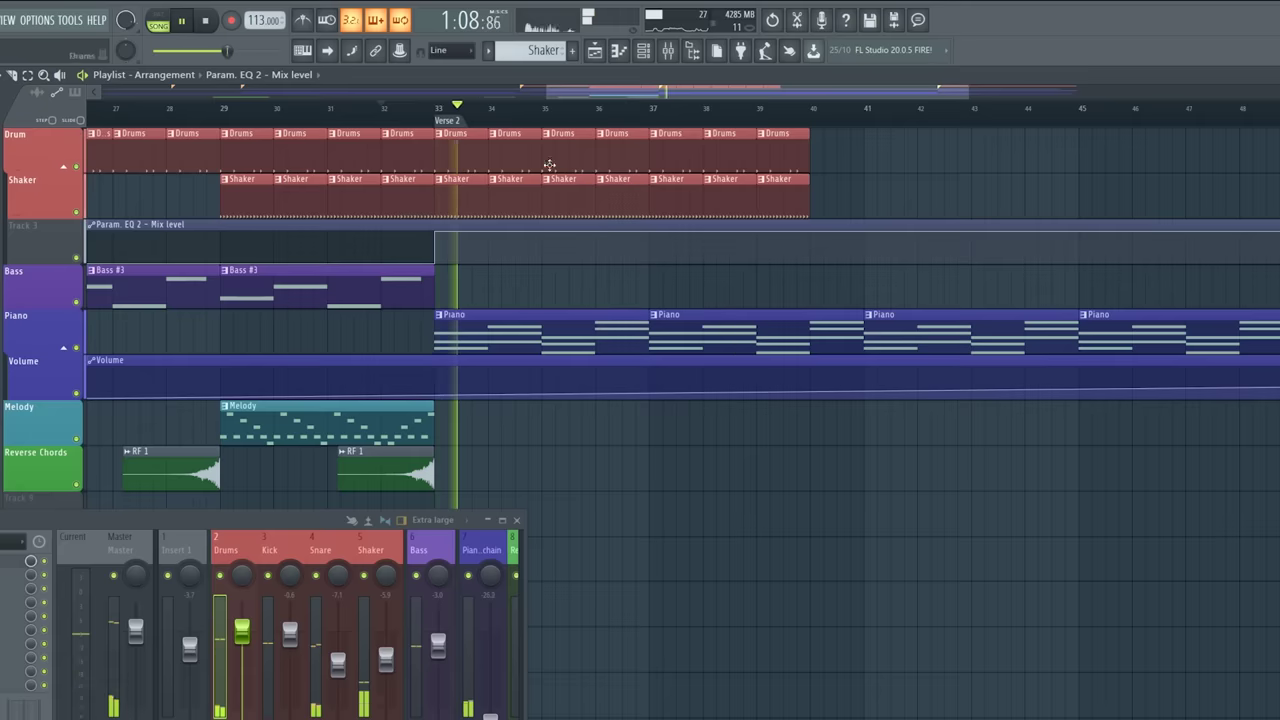
key("F9")
key("F9")
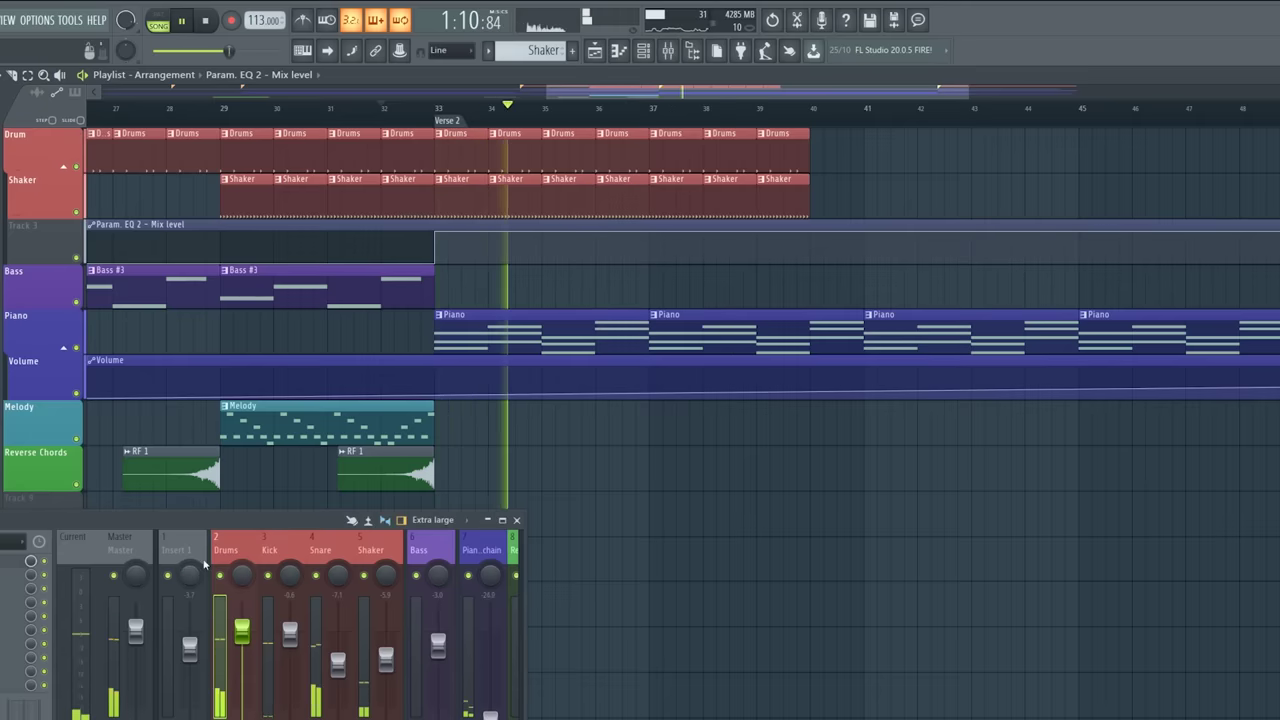
left_click(30, 568)
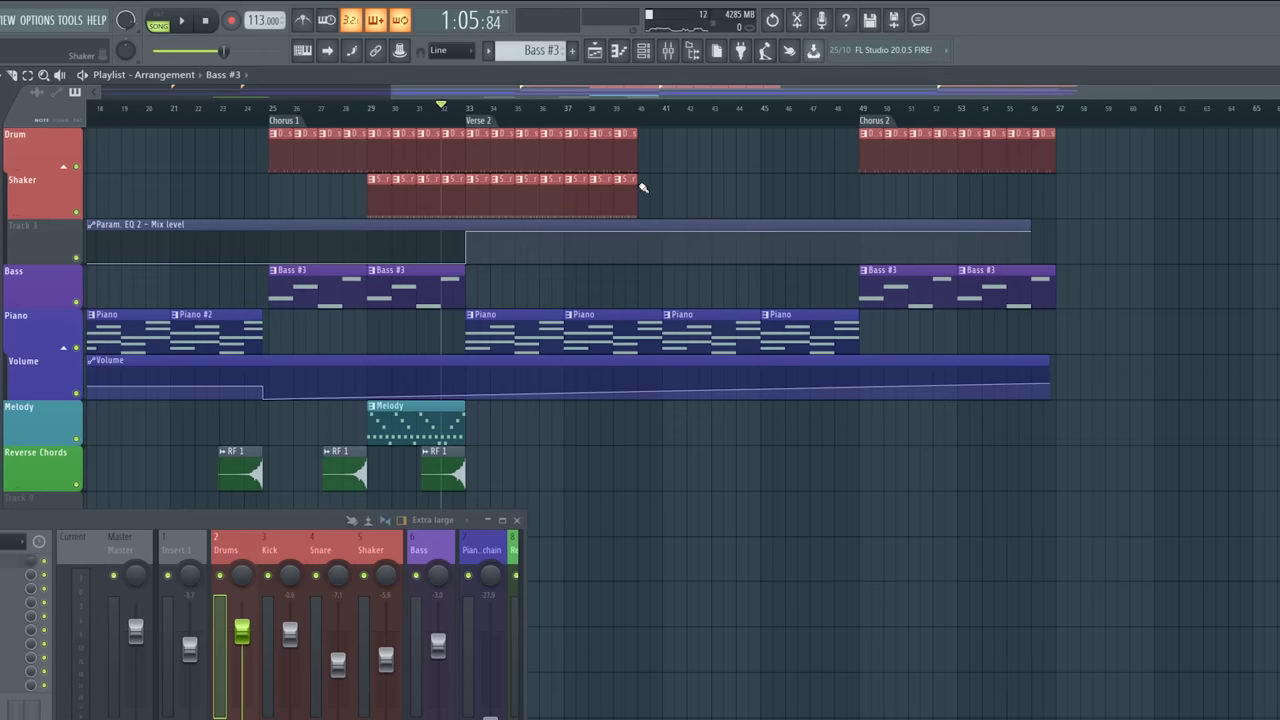
Make the last RF 1 clip unique as RF 1 #2 and turn off its Reverse setting
scroll(631, 189, "down", 3)
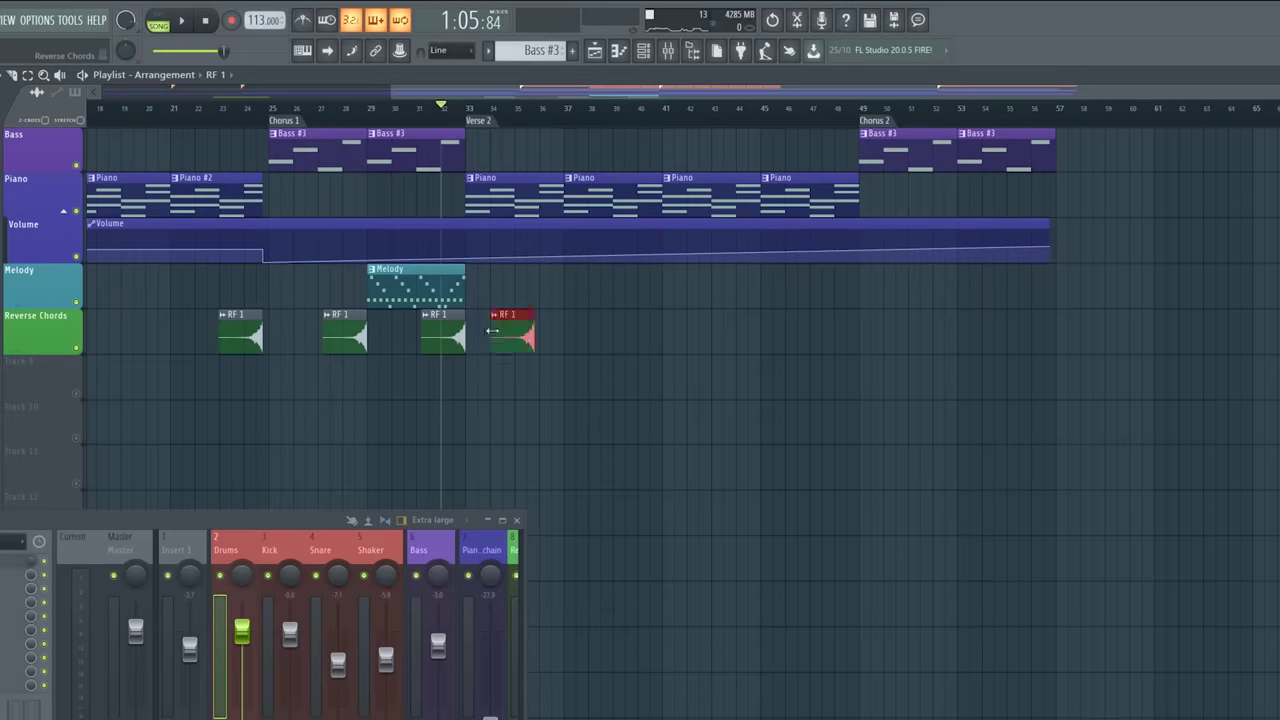
right_click(495, 318)
left_click(536, 422)
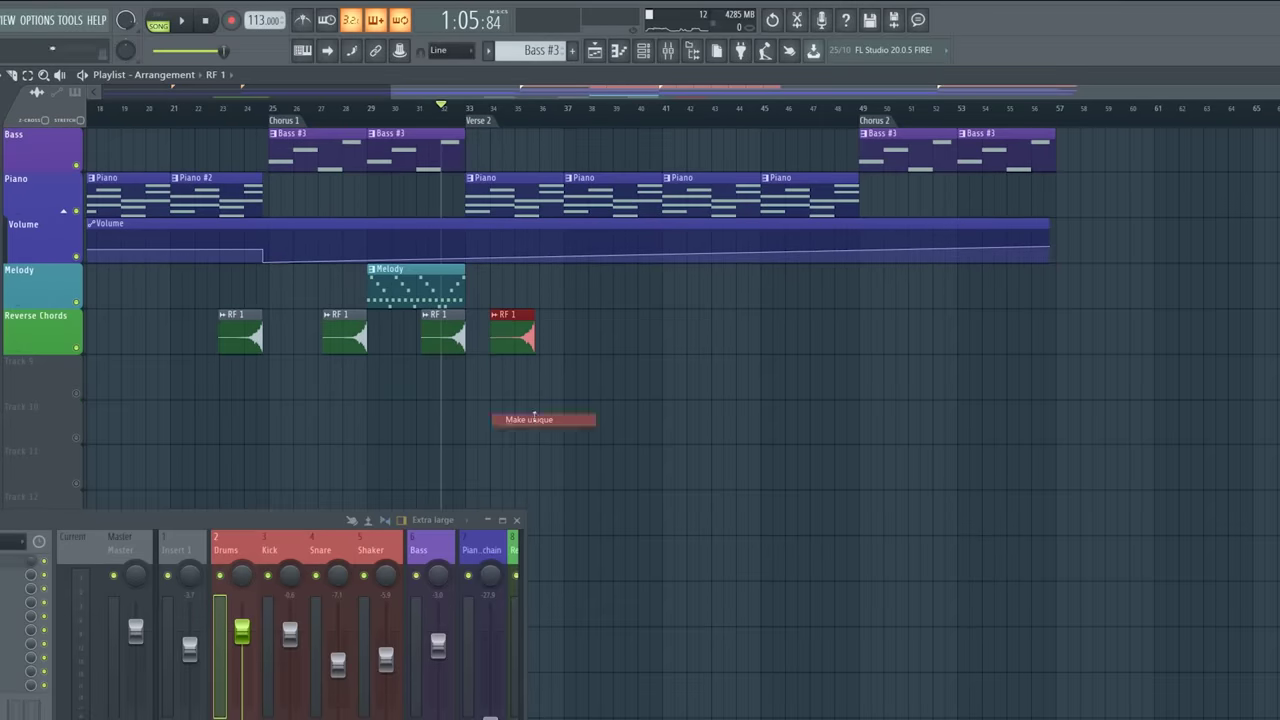
double_click(505, 329)
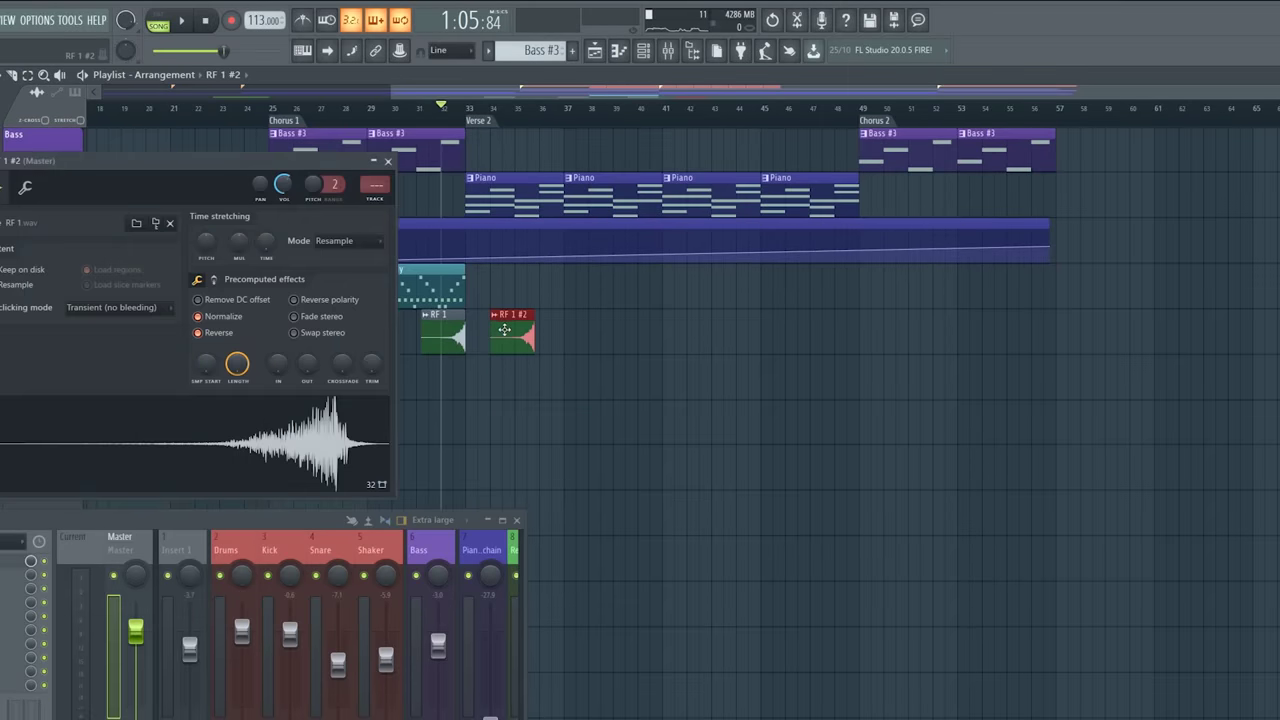
left_click(199, 331)
left_click(388, 161)
Play back the unreversed riser, then rename the automation track 'Filter'
scroll(555, 340, "up", 4)
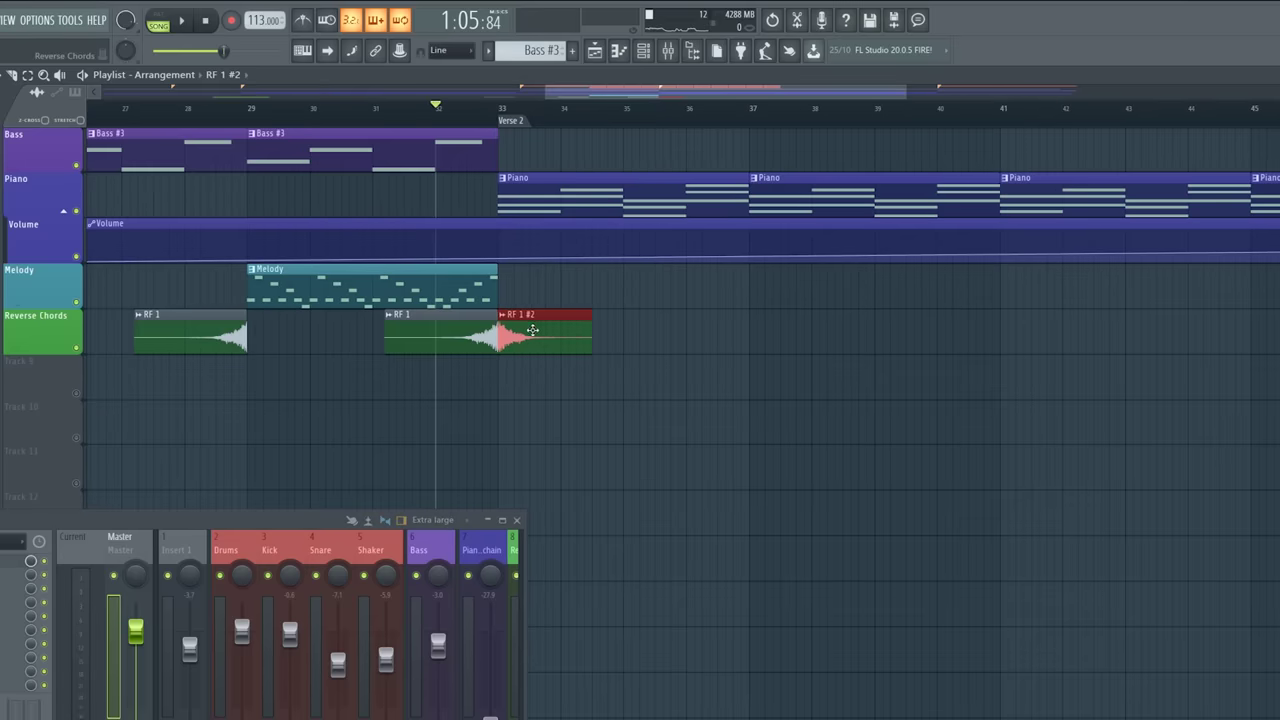
key("space")
scroll(534, 120, "up", 3)
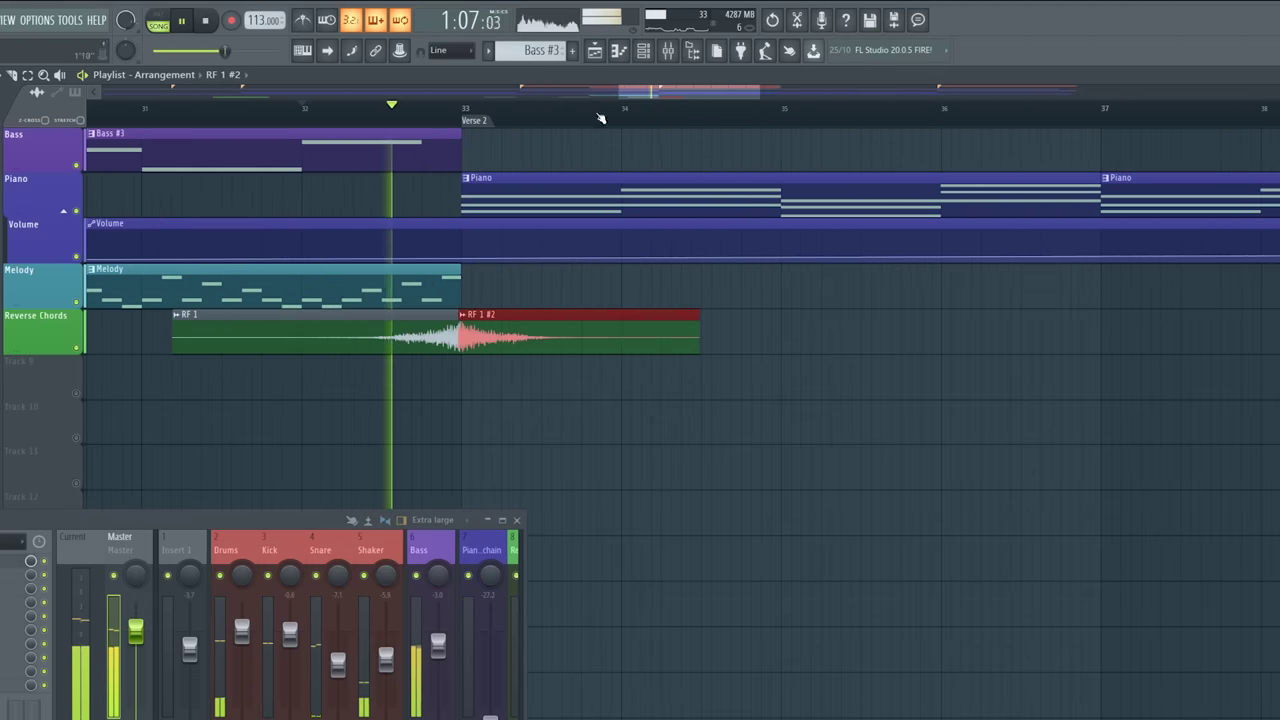
scroll(567, 121, "down", 2)
scroll(585, 118, "down", 3)
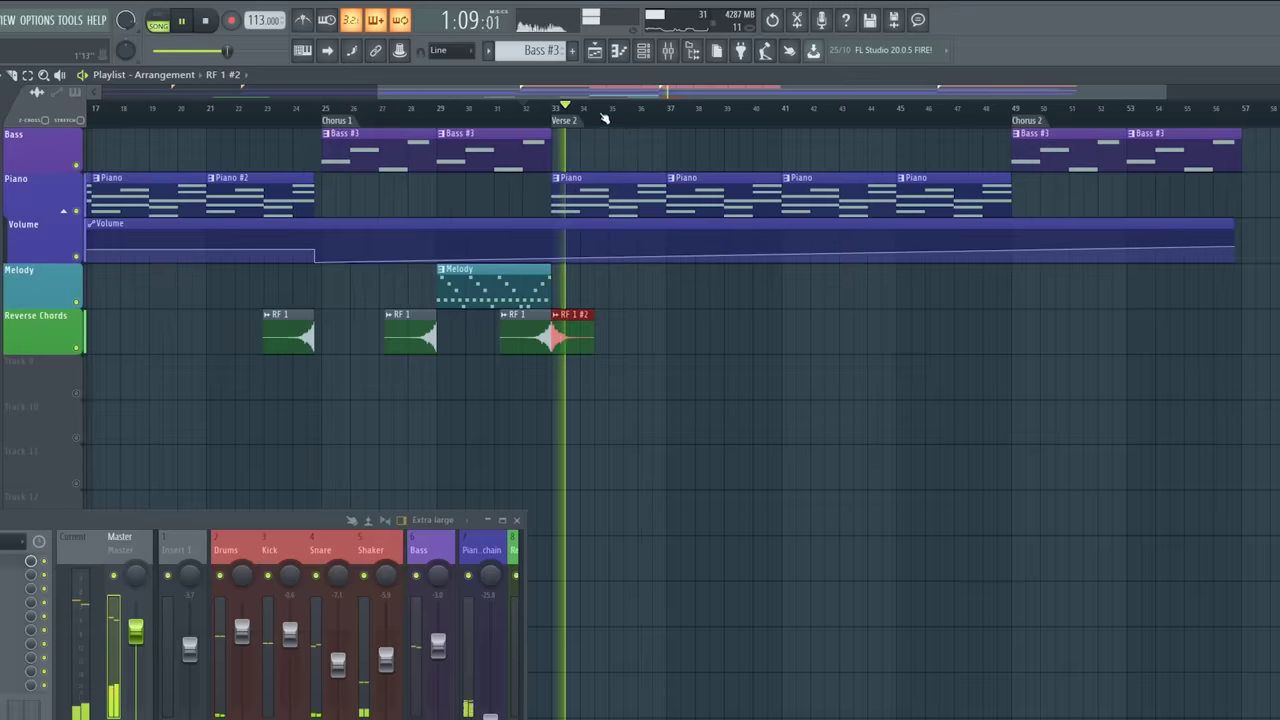
scroll(610, 120, "up", 2)
scroll(622, 121, "down", 4)
scroll(615, 121, "up", 2)
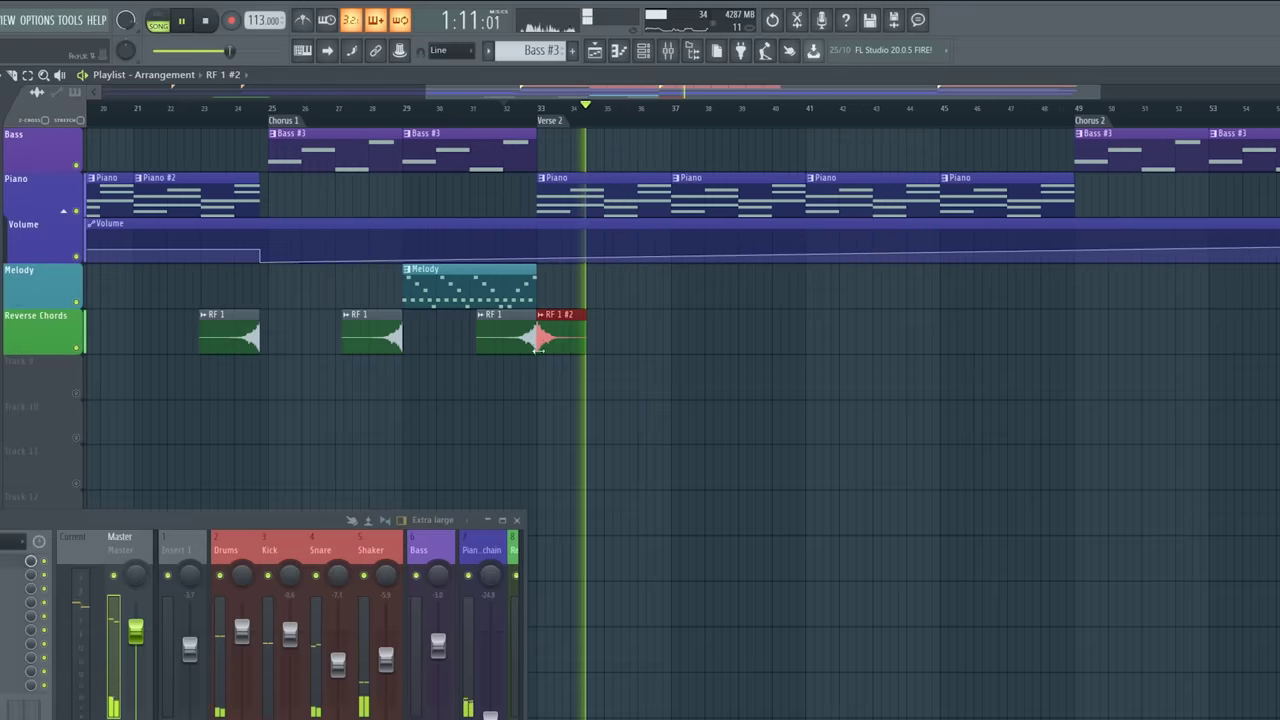
scroll(746, 349, "up", 3)
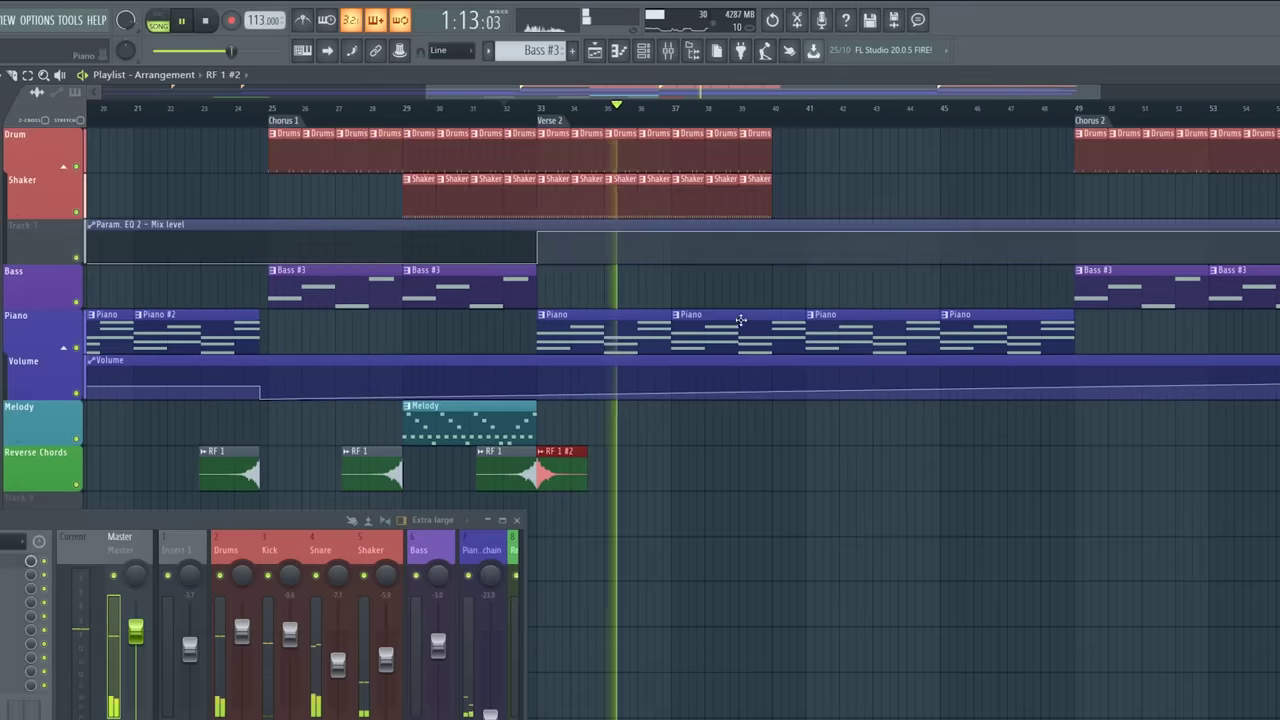
scroll(731, 118, "down", 2)
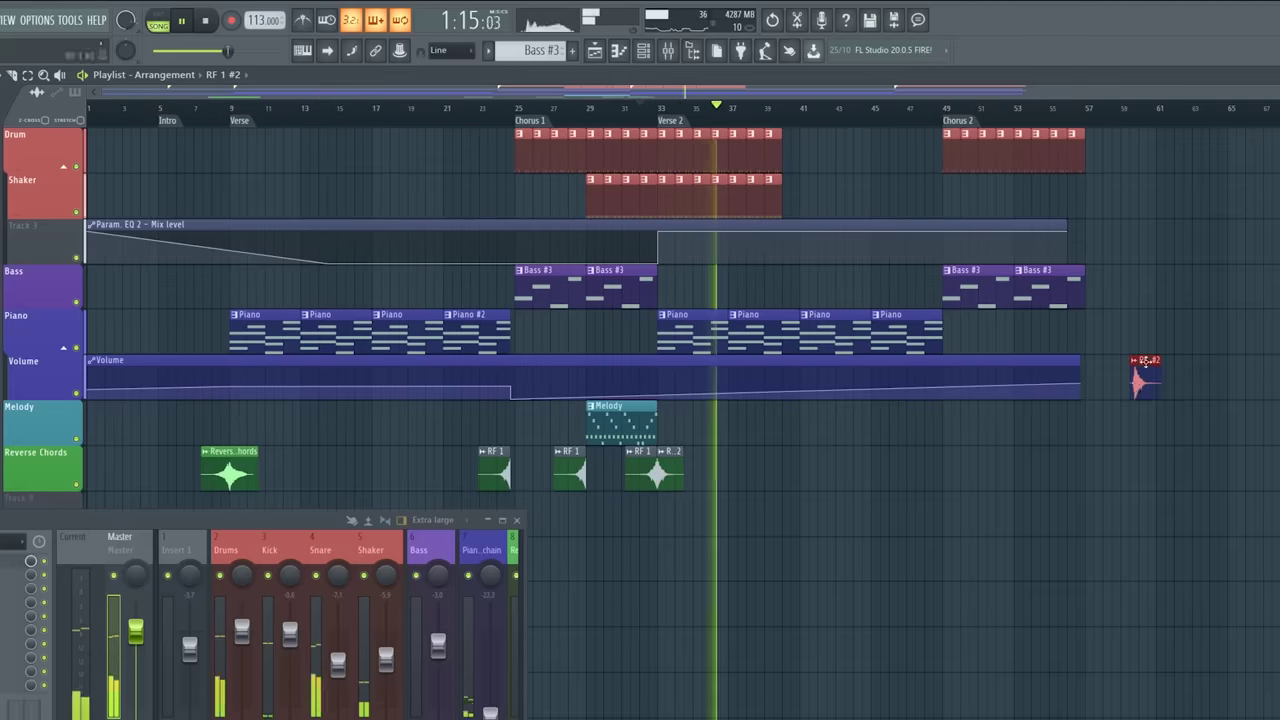
key("space")
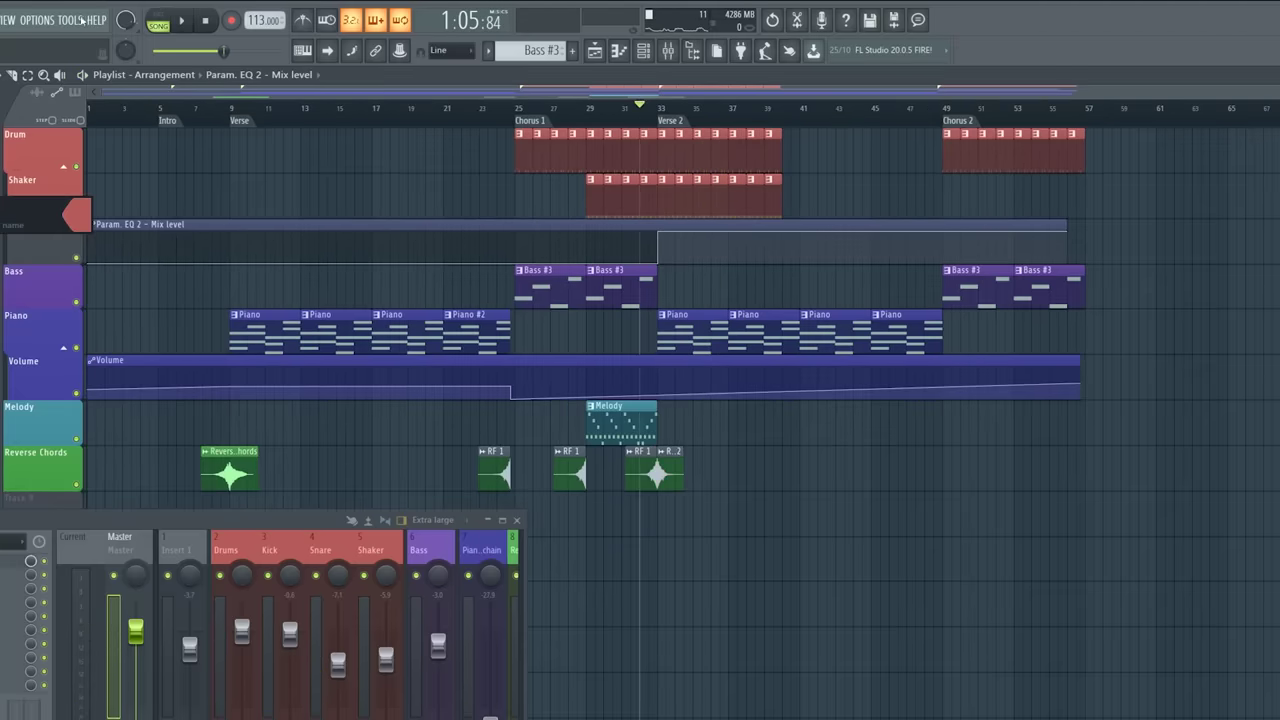
left_click(100, 222)
left_click(130, 240)
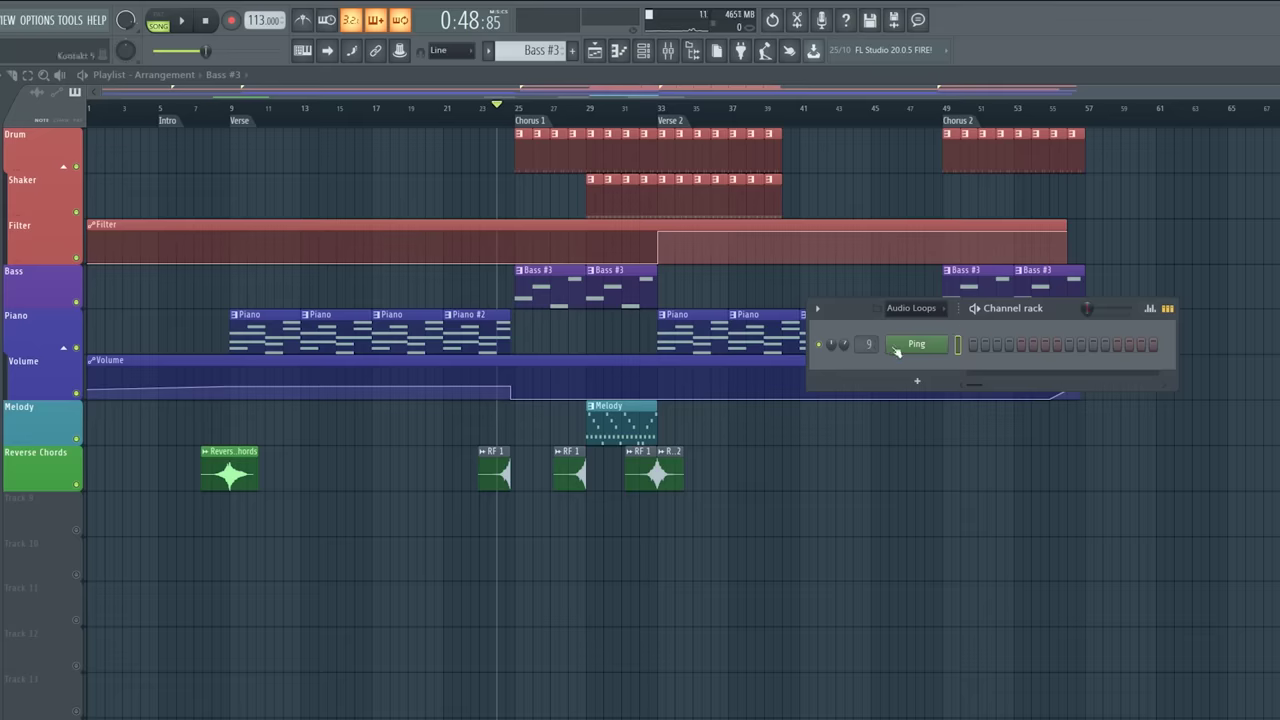
Record the Ping channel's Analog Strings loop and open the recorded sample's settings
left_click(897, 350)
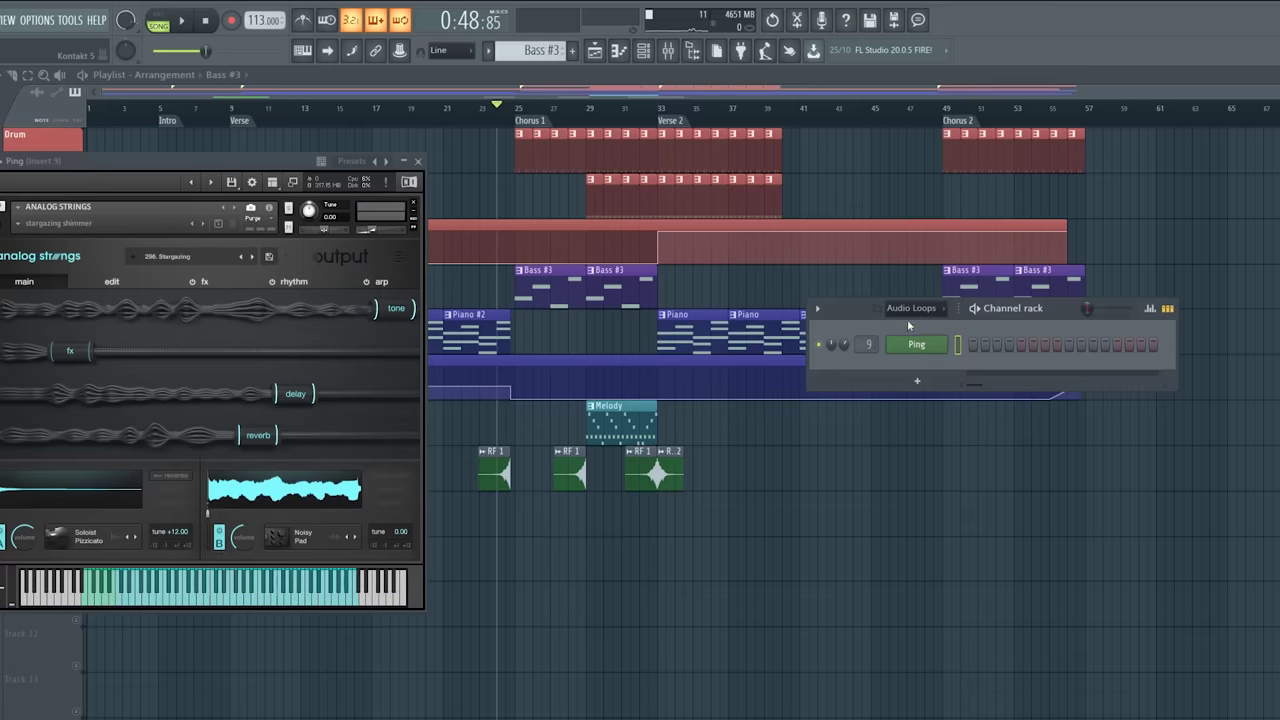
left_click_drag(315, 162, 400, 152)
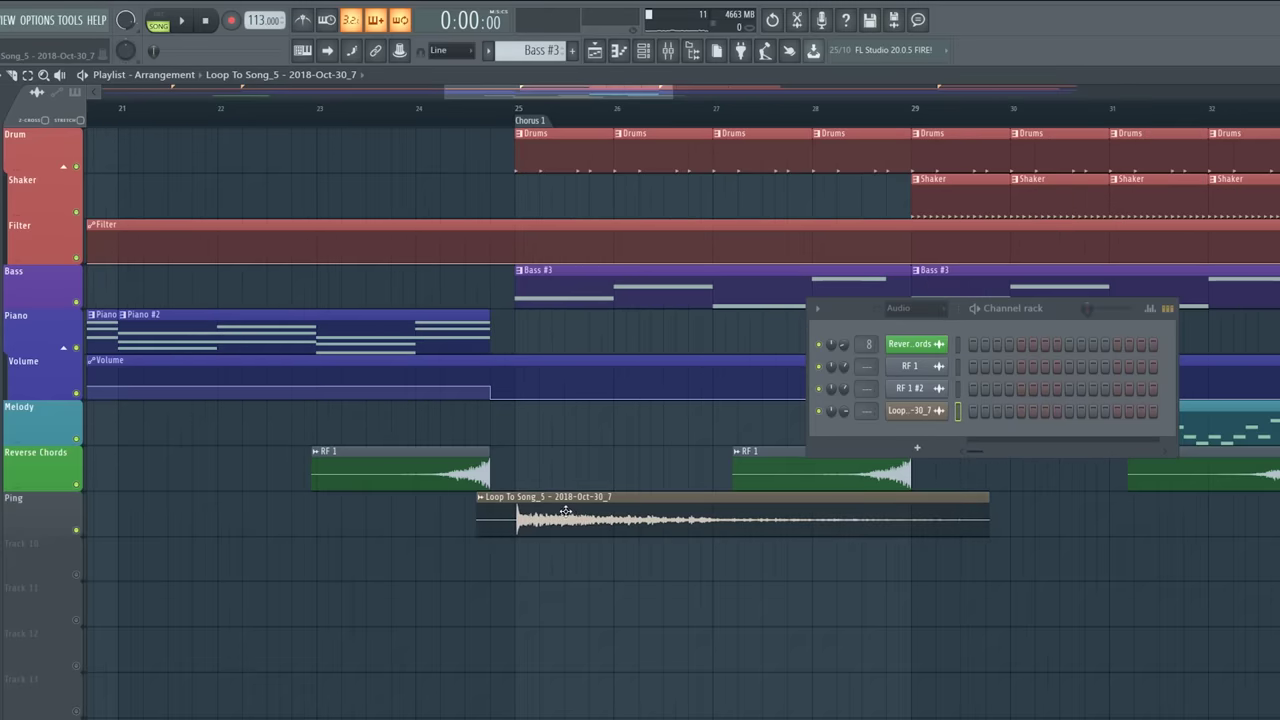
double_click(566, 512)
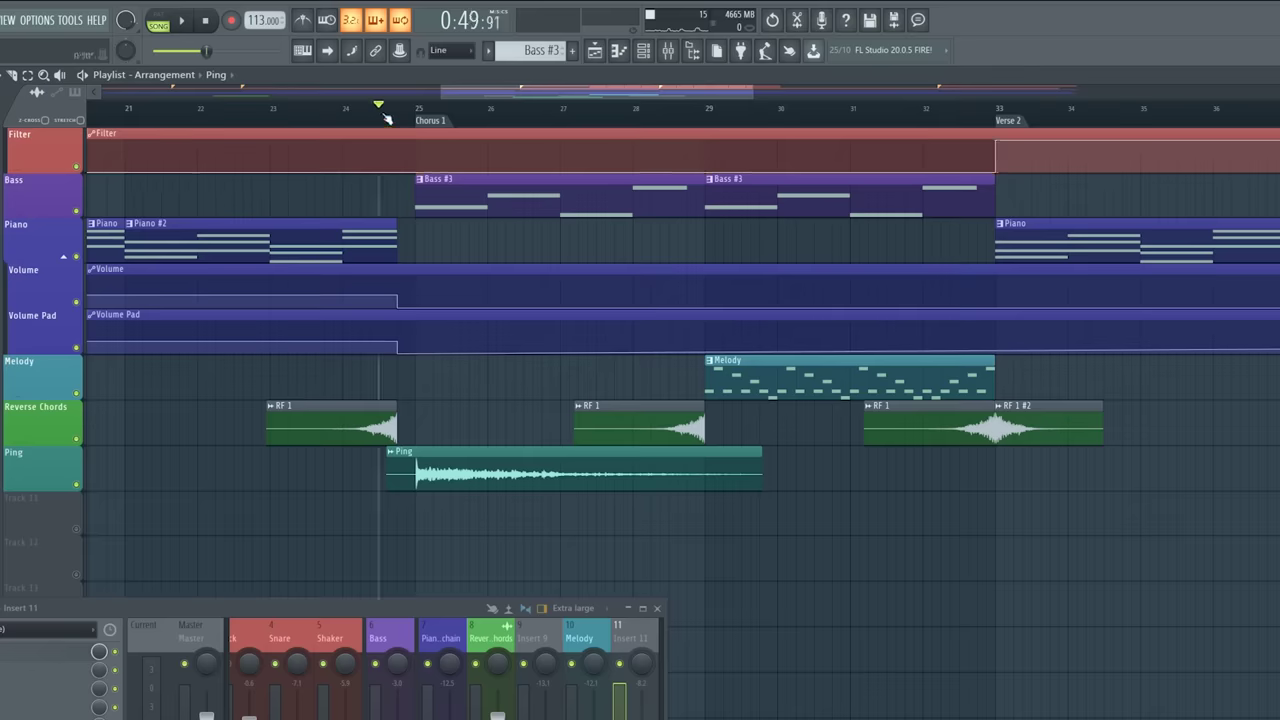
Add a second Ping clip on the track below the original Ping
double_click(543, 465)
left_click(407, 170)
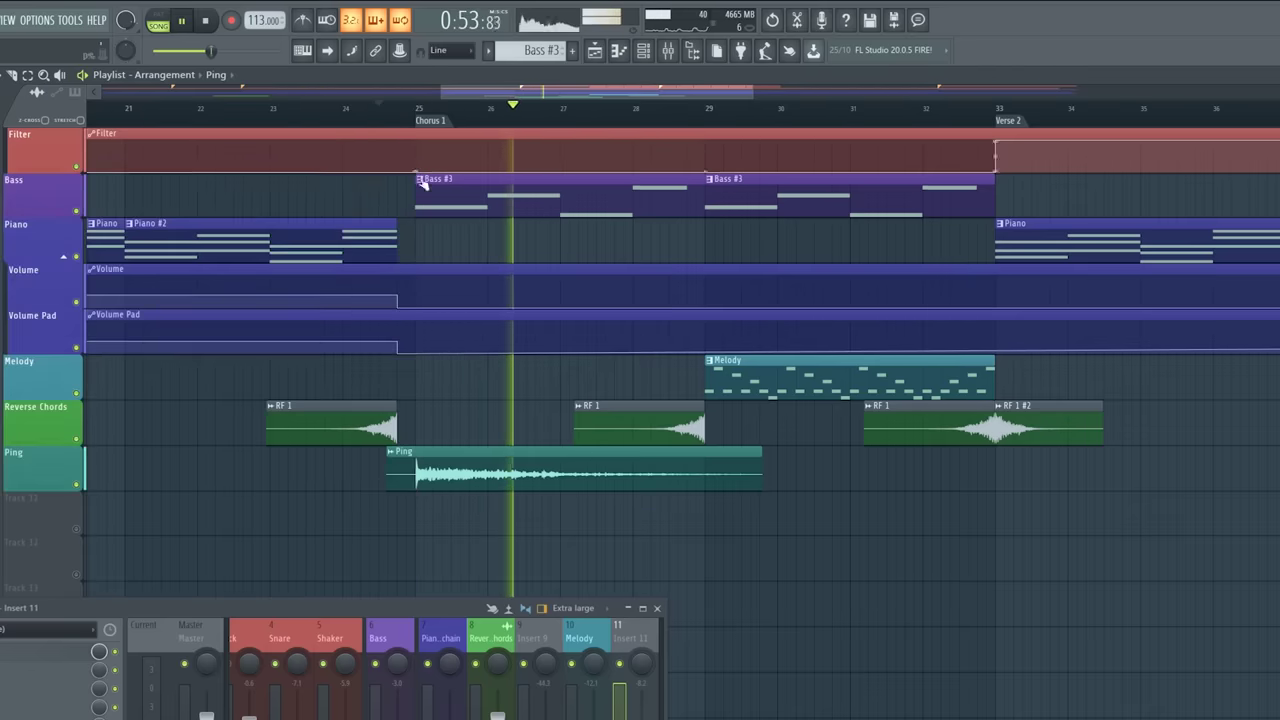
left_click(726, 509)
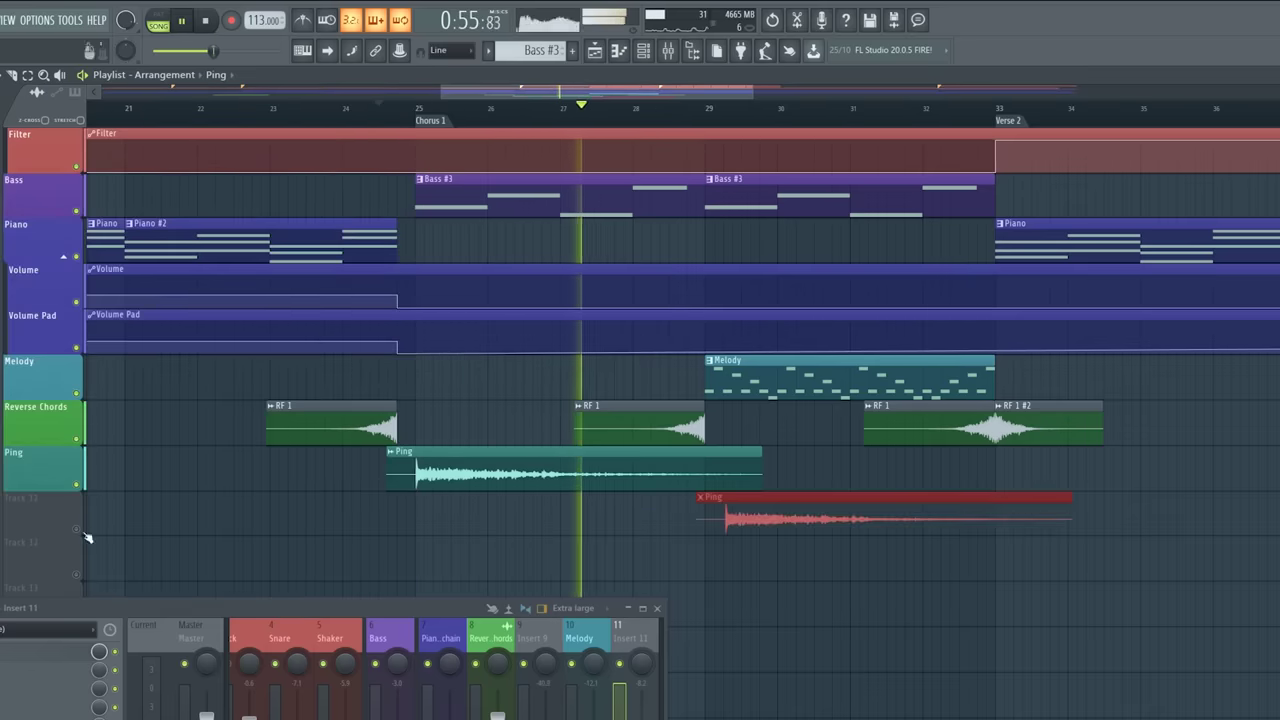
key("space")
Make the new clip a unique, reversed Ping #2 starting before Chorus 1
left_click(702, 500)
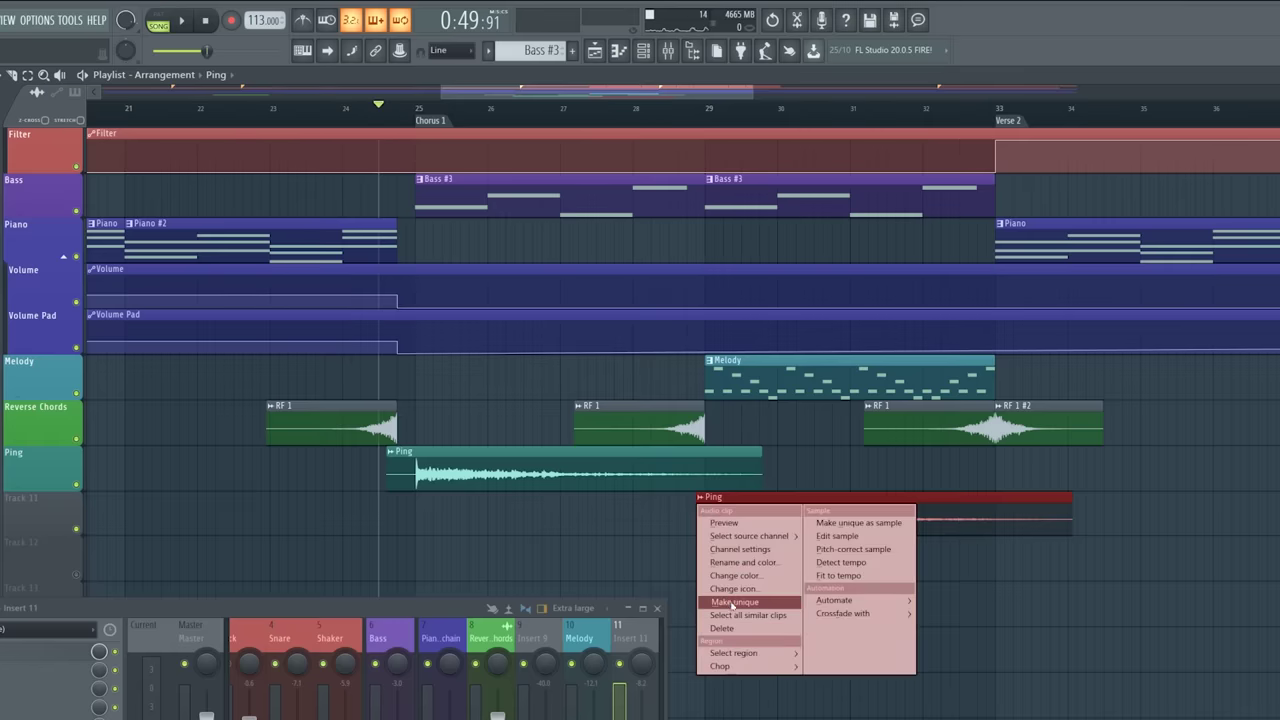
left_click(734, 603)
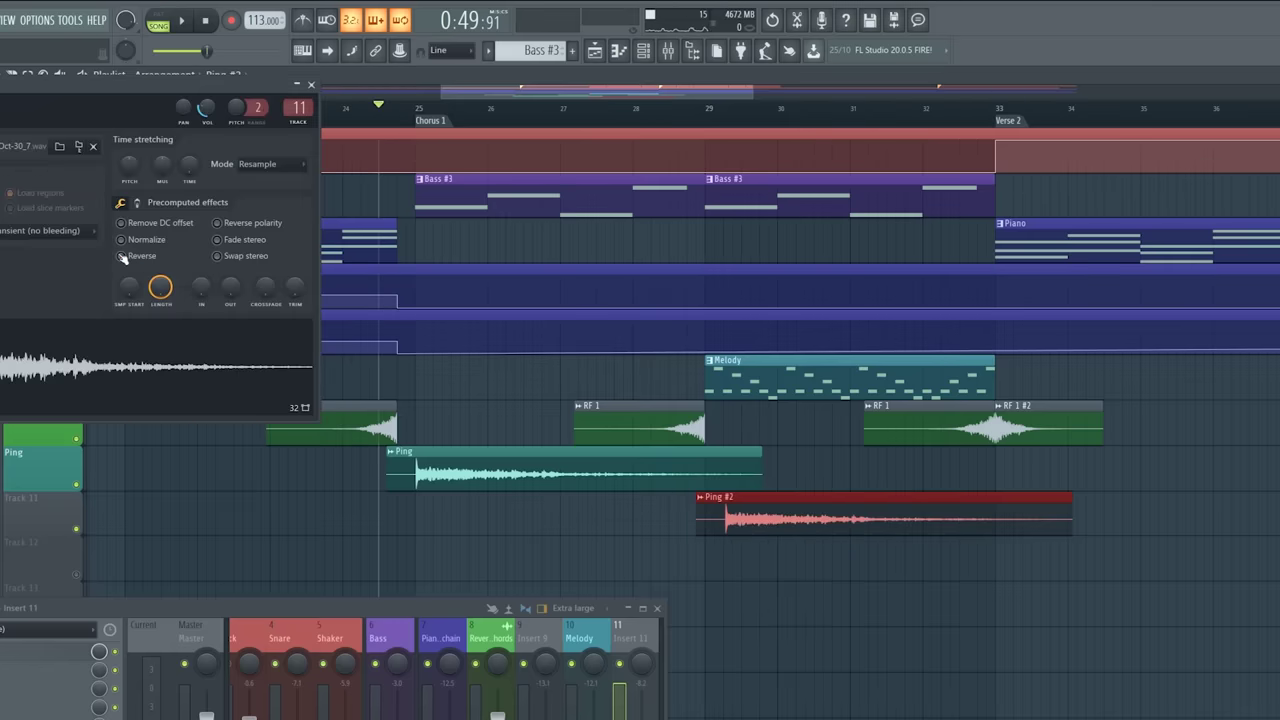
left_click(122, 256)
left_click(311, 84)
left_click_drag(866, 503, 643, 527)
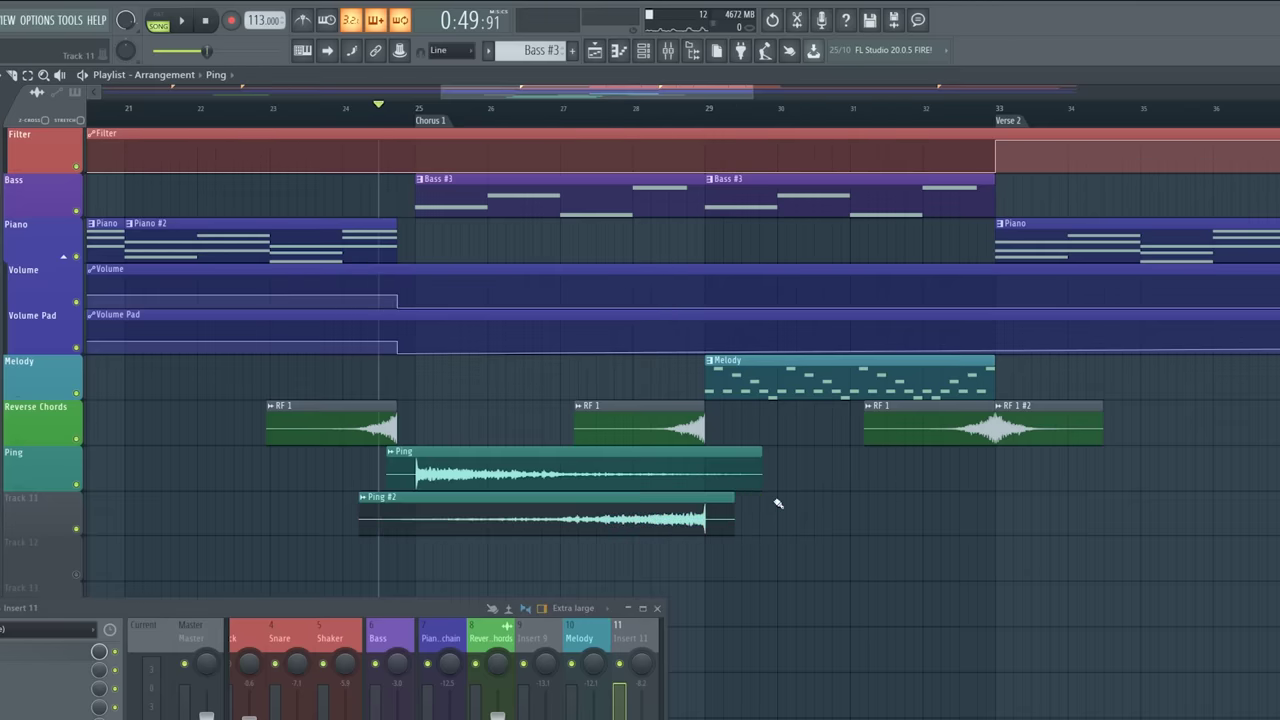
Add a Ping clip right after Ping #2 and trim Ping #2 to start later
left_click(778, 503)
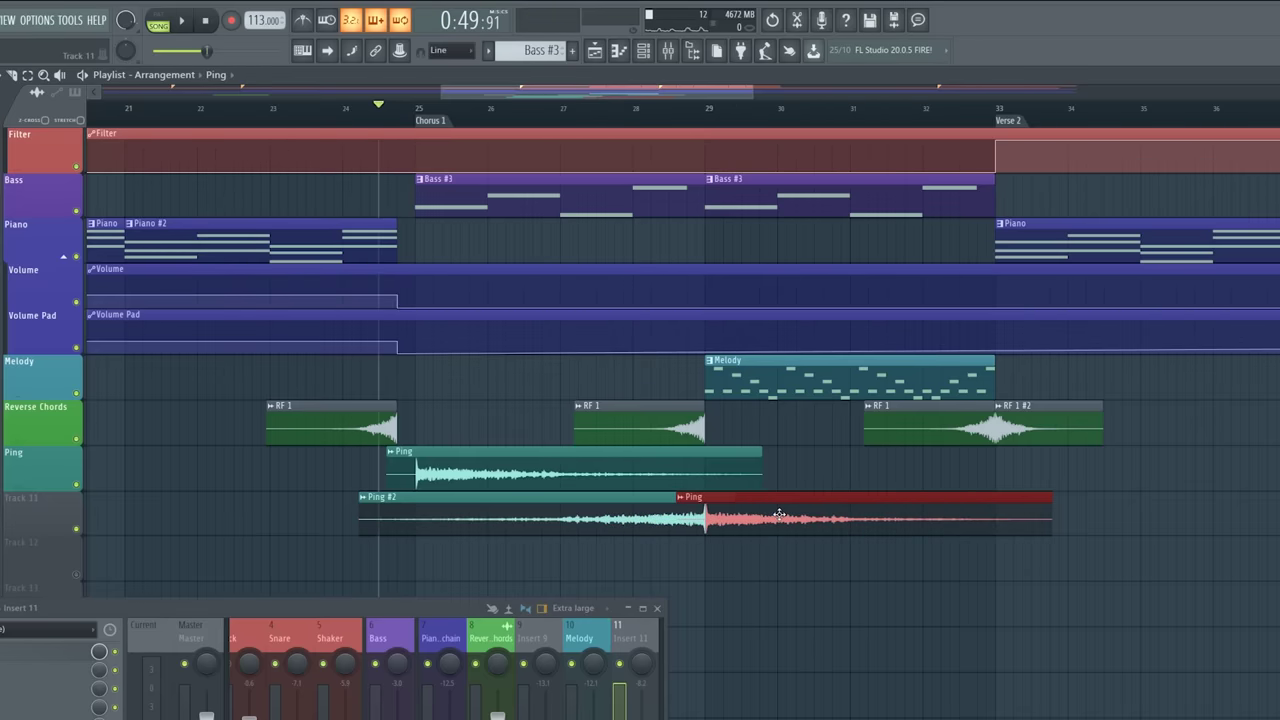
scroll(480, 96, "down", 5)
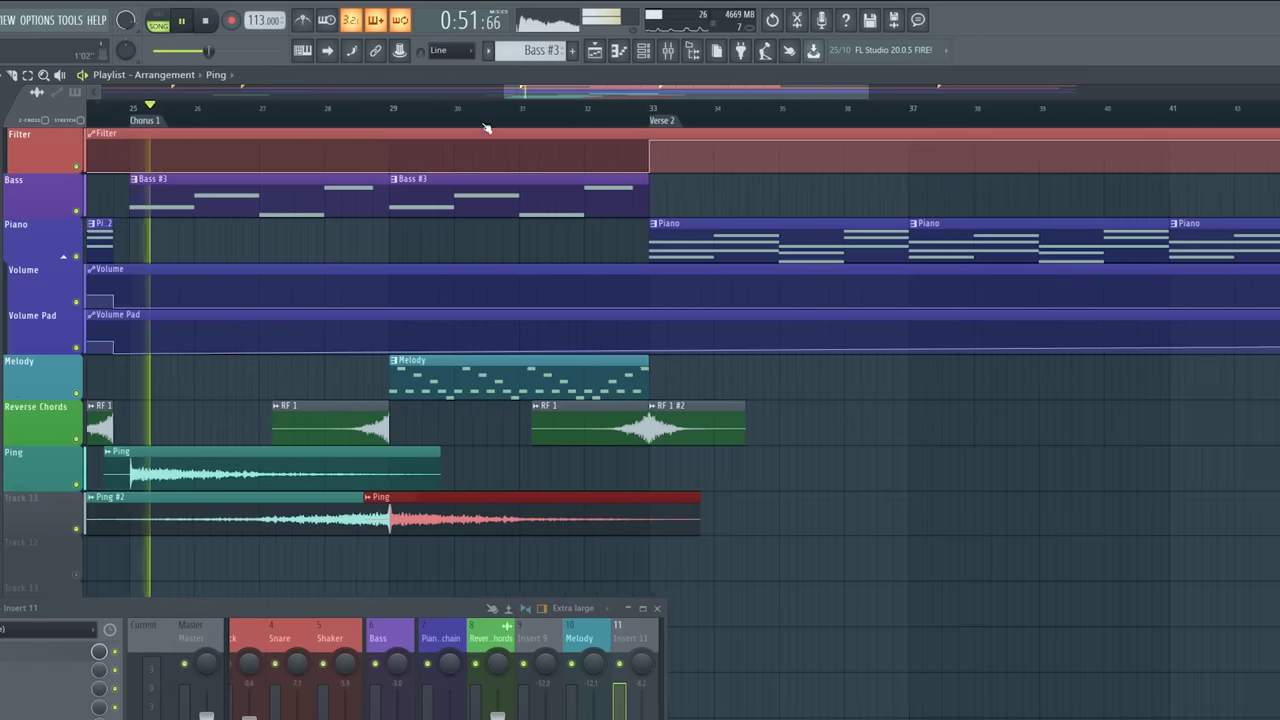
scroll(348, 120, "up", 5)
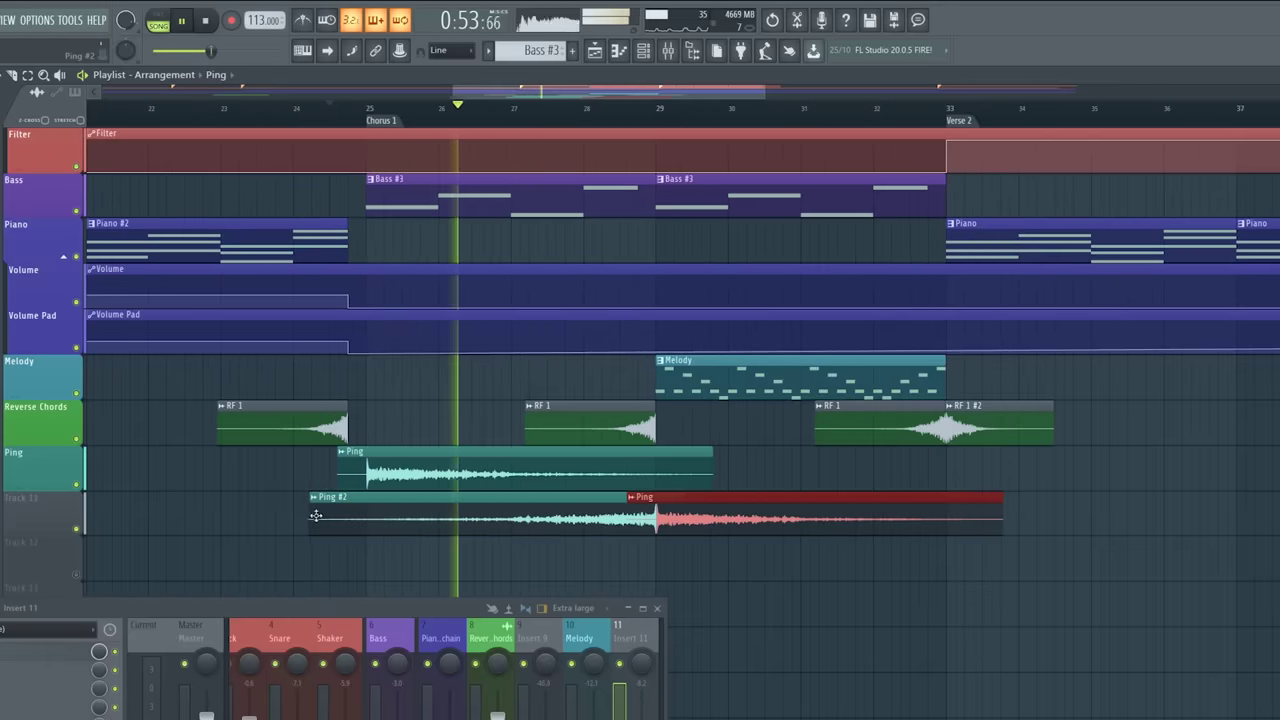
left_click_drag(312, 514, 482, 514)
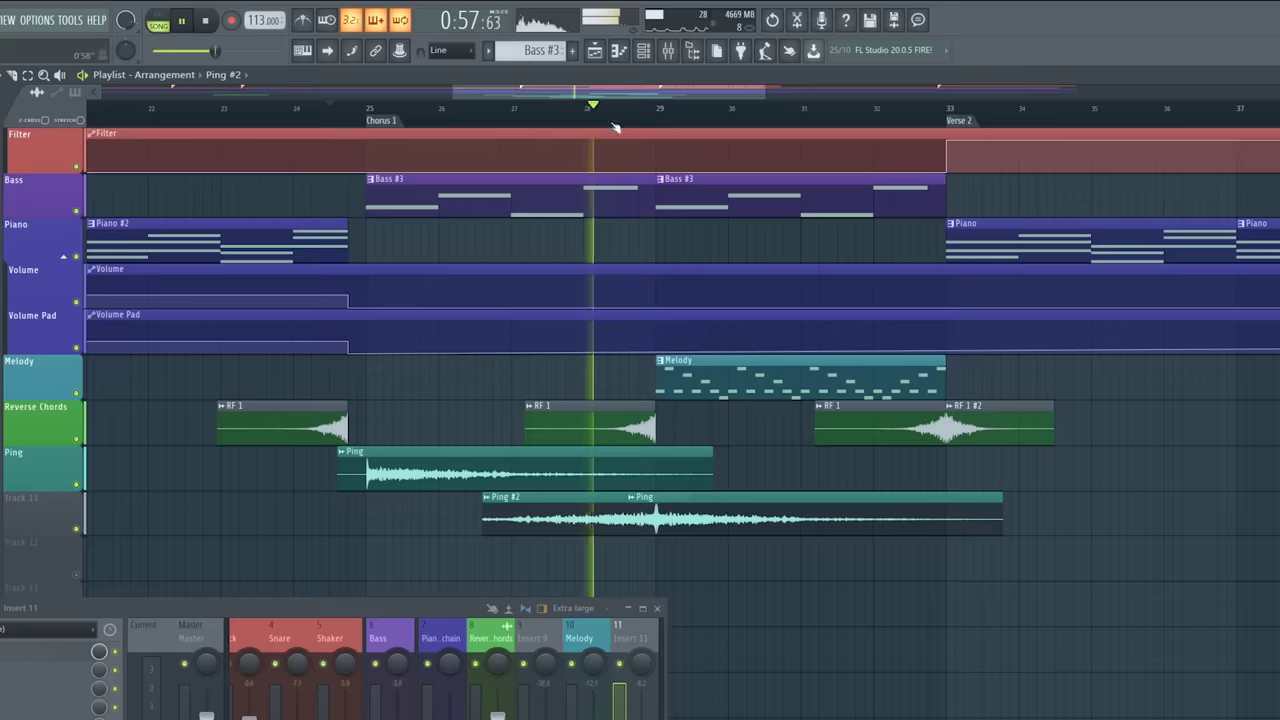
scroll(603, 121, "down", 8)
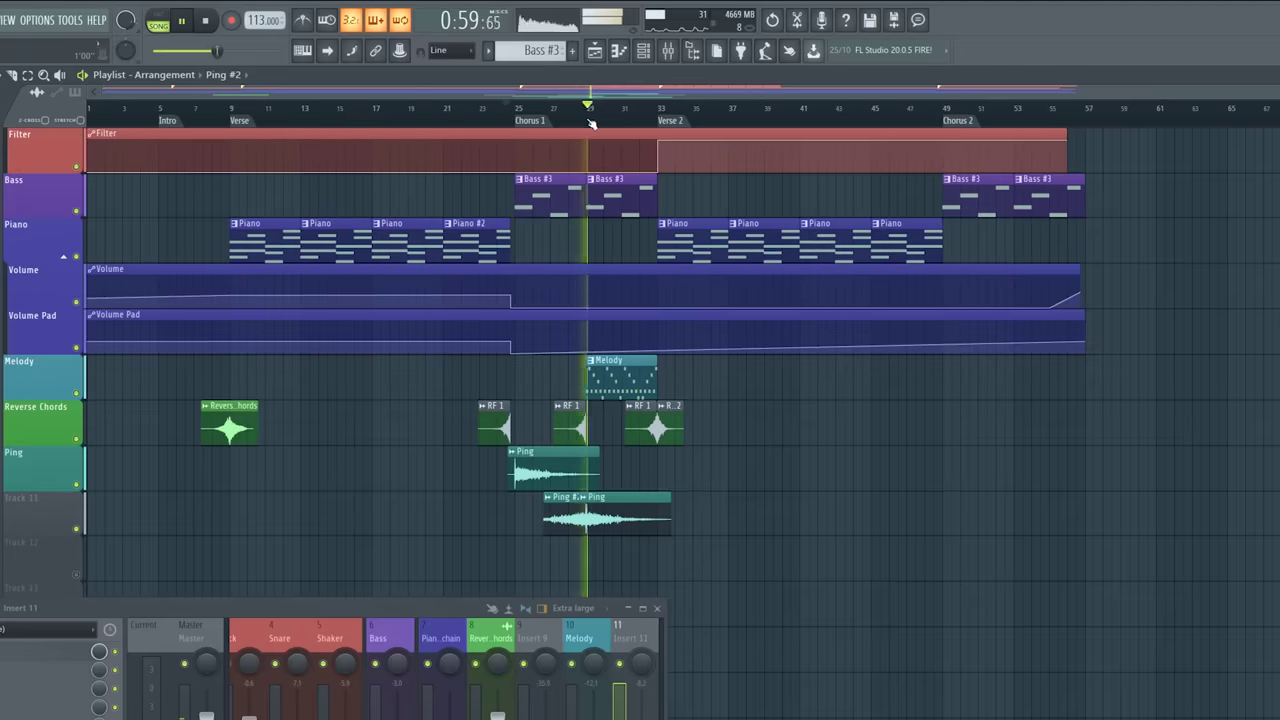
scroll(603, 121, "up", 5)
scroll(603, 121, "down", 5)
left_click(760, 480)
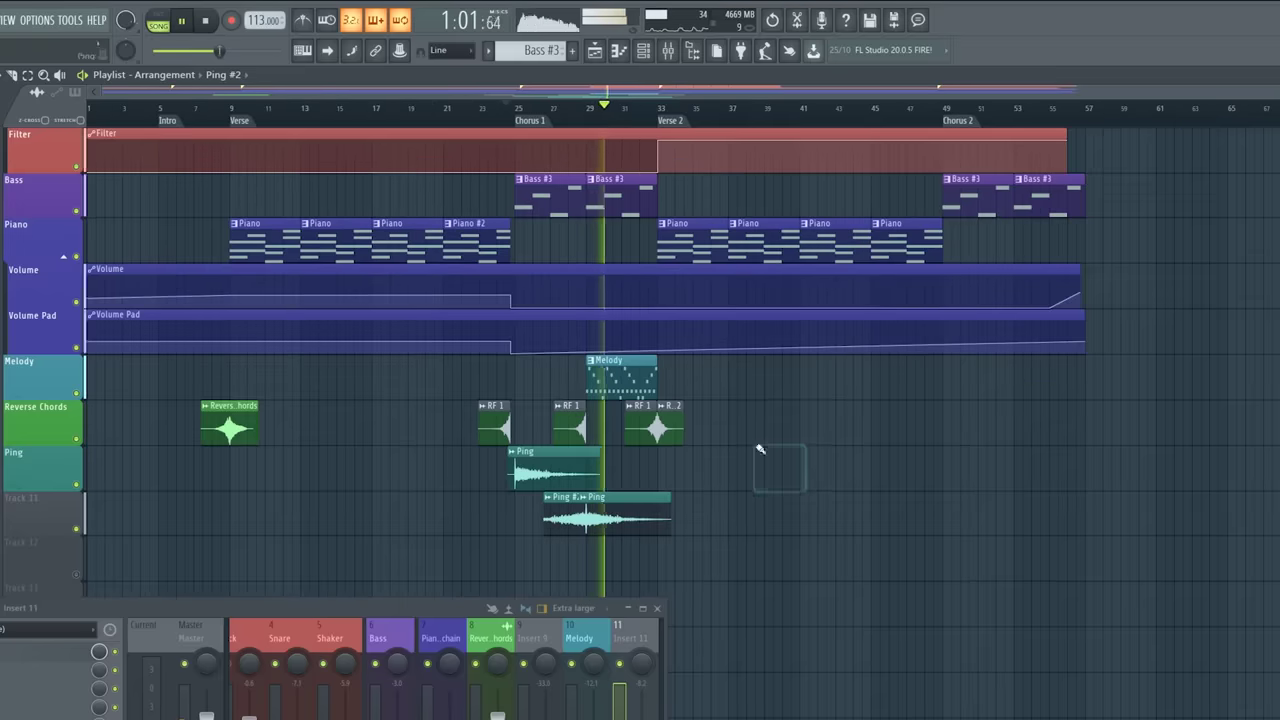
key("space")
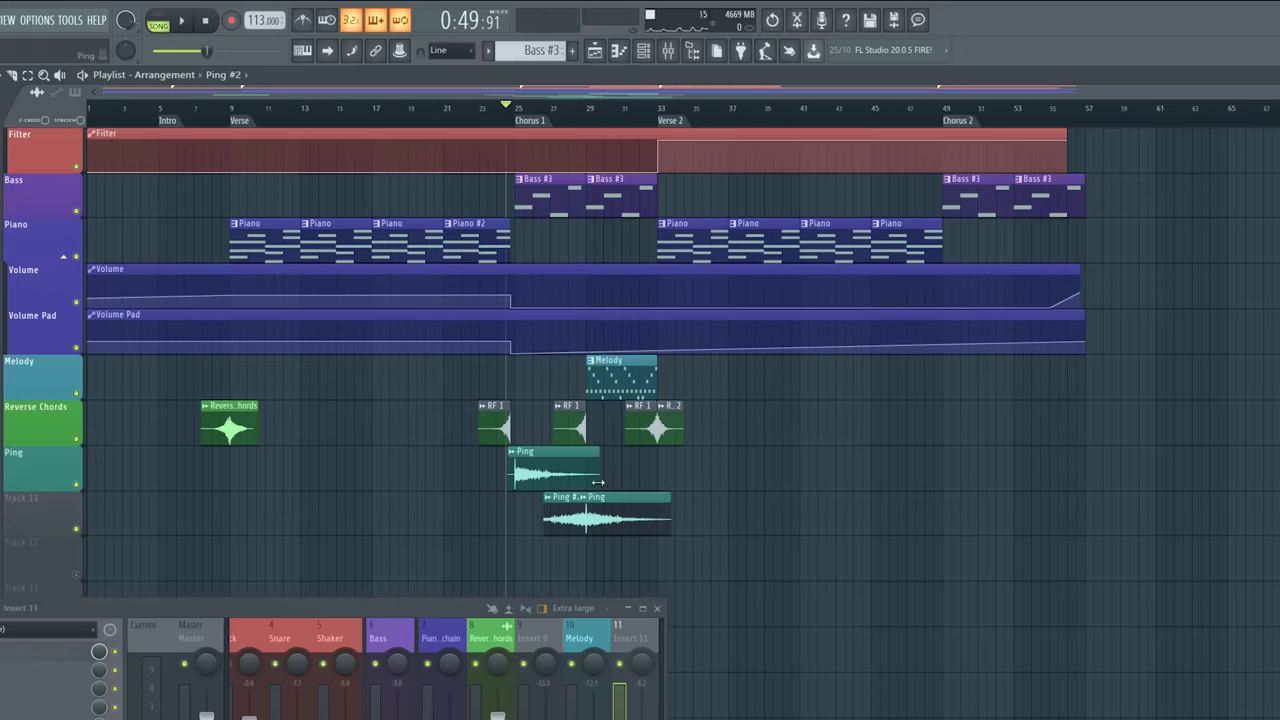
scroll(567, 443, "up", 2)
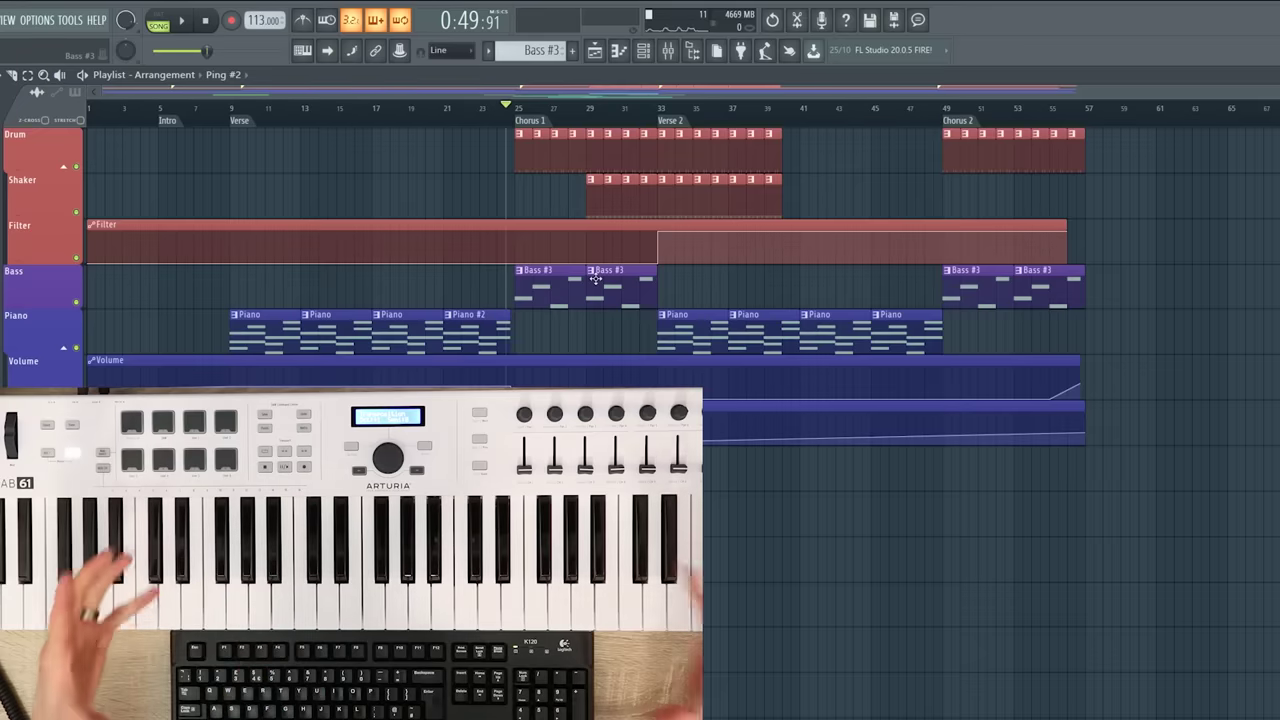
scroll(794, 386, "down", 3)
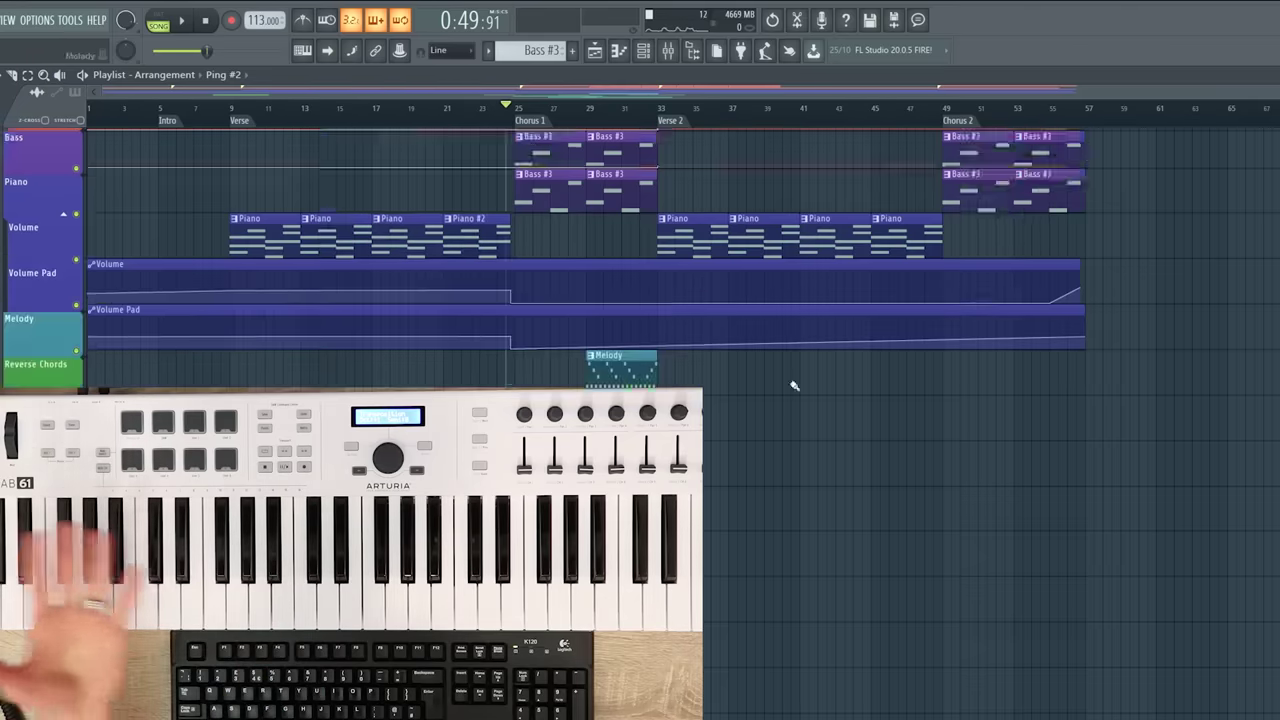
scroll(794, 386, "up", 3)
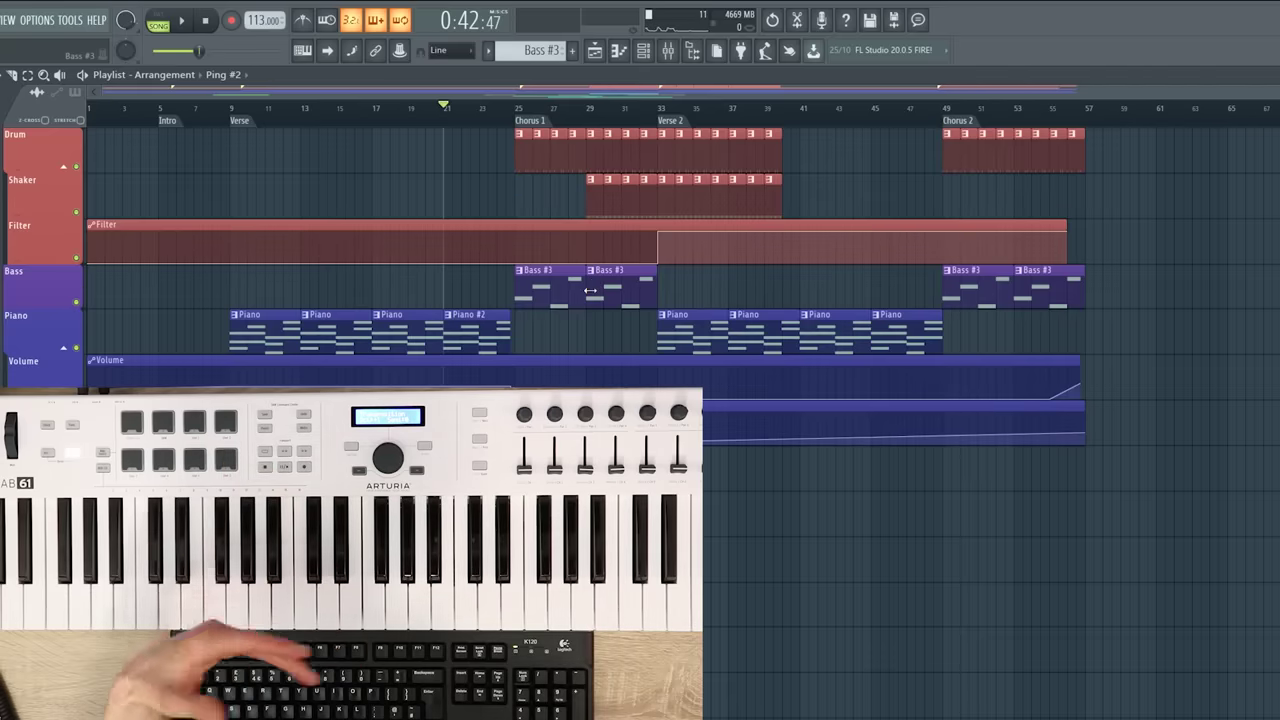
left_click(514, 106)
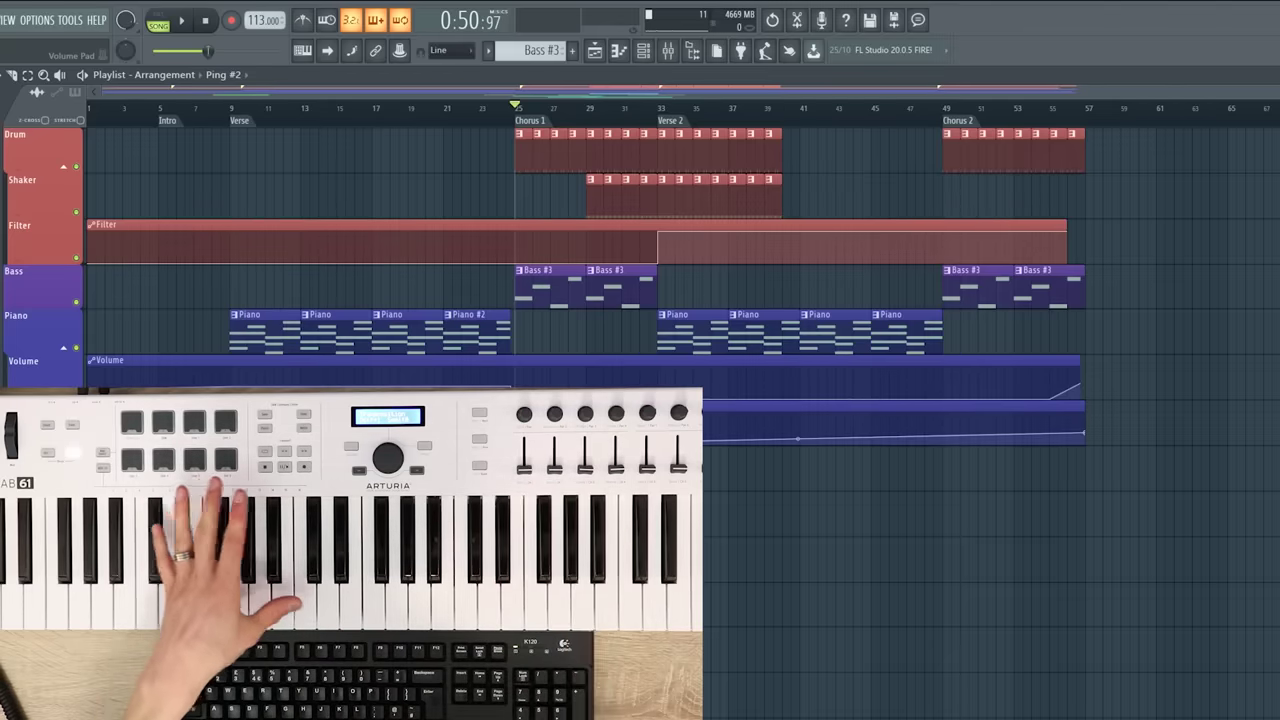
scroll(640, 250, "down", 1)
scroll(715, 469, "up", 1)
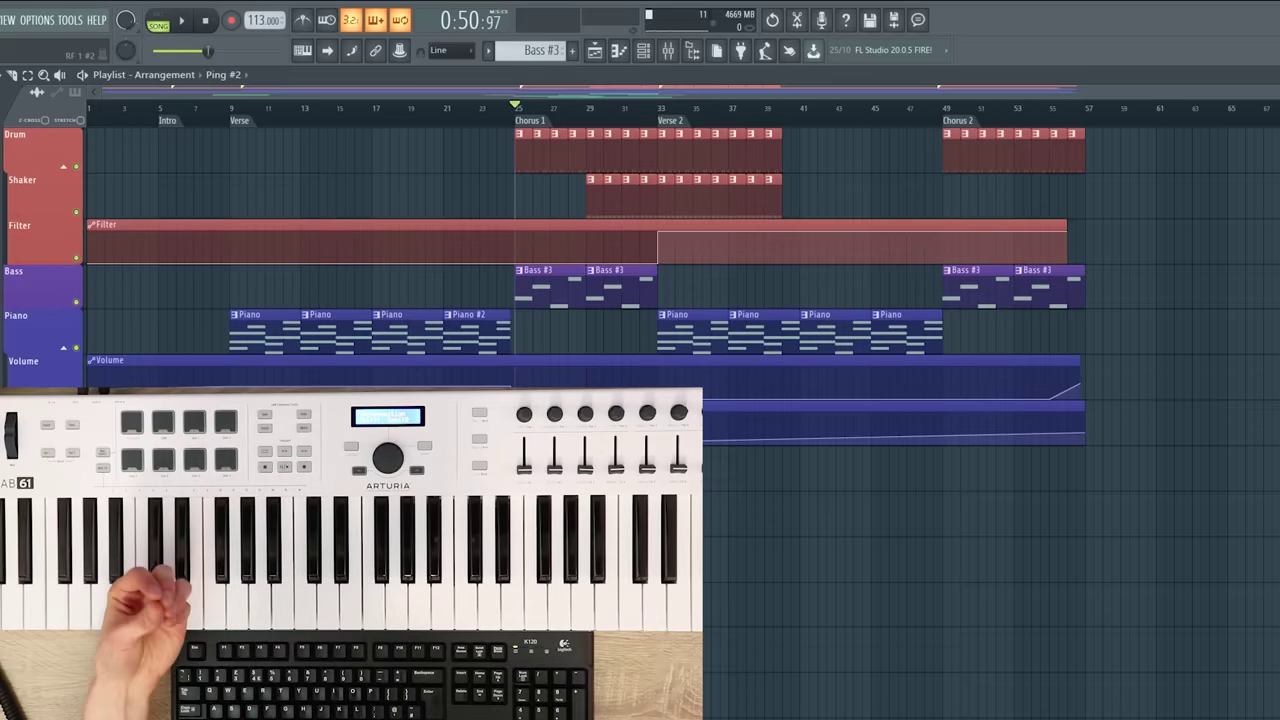
scroll(730, 459, "down", 2)
scroll(730, 458, "up", 2)
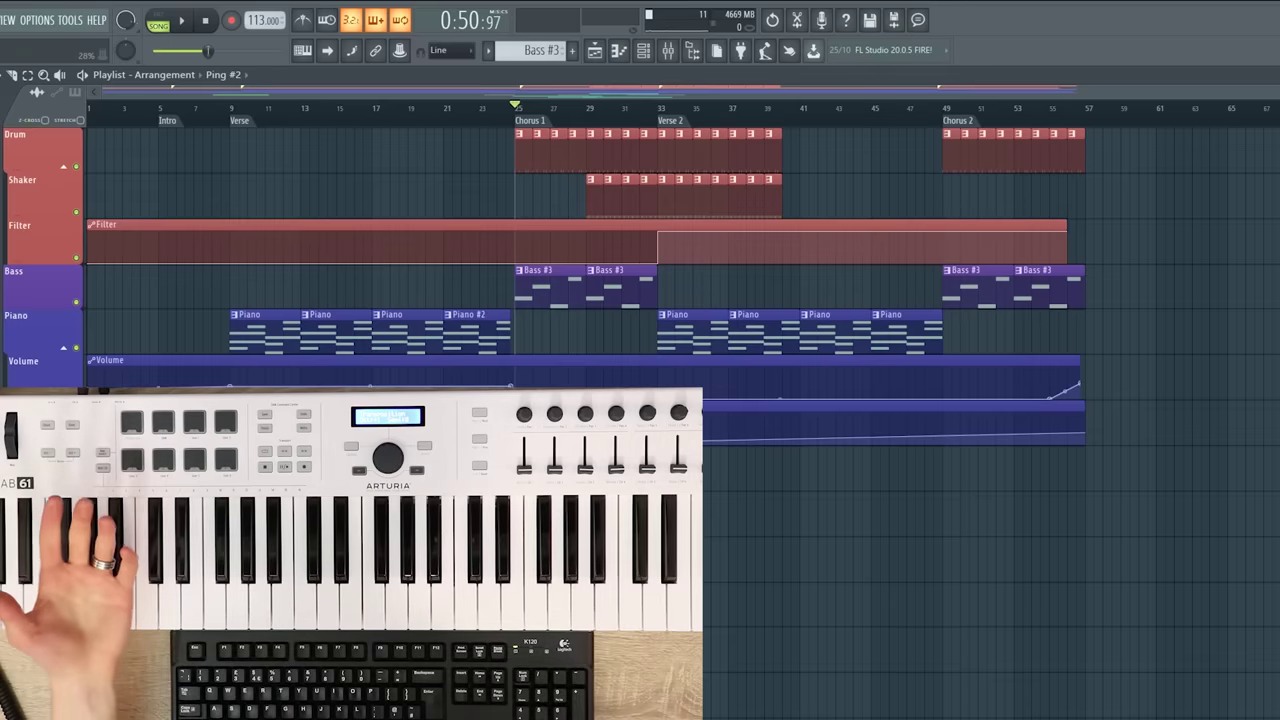
scroll(743, 375, "down", 5)
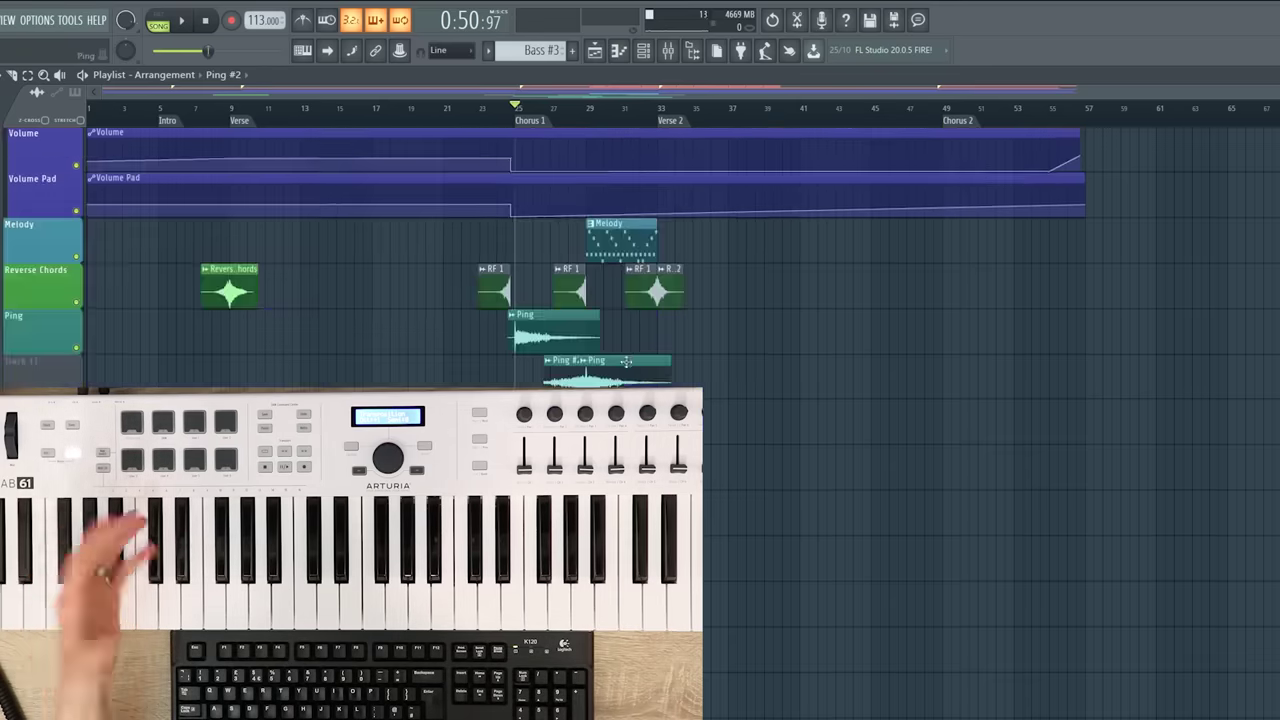
scroll(743, 375, "up", 5)
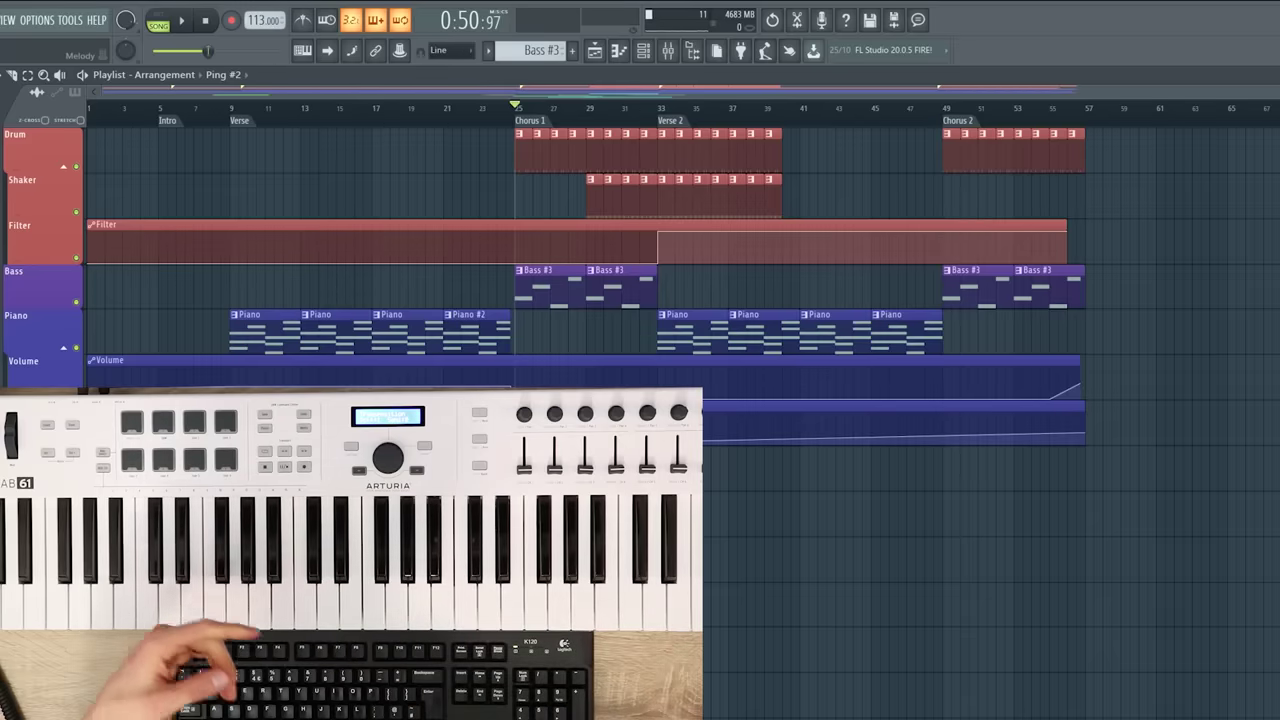
scroll(640, 250, "down", 1)
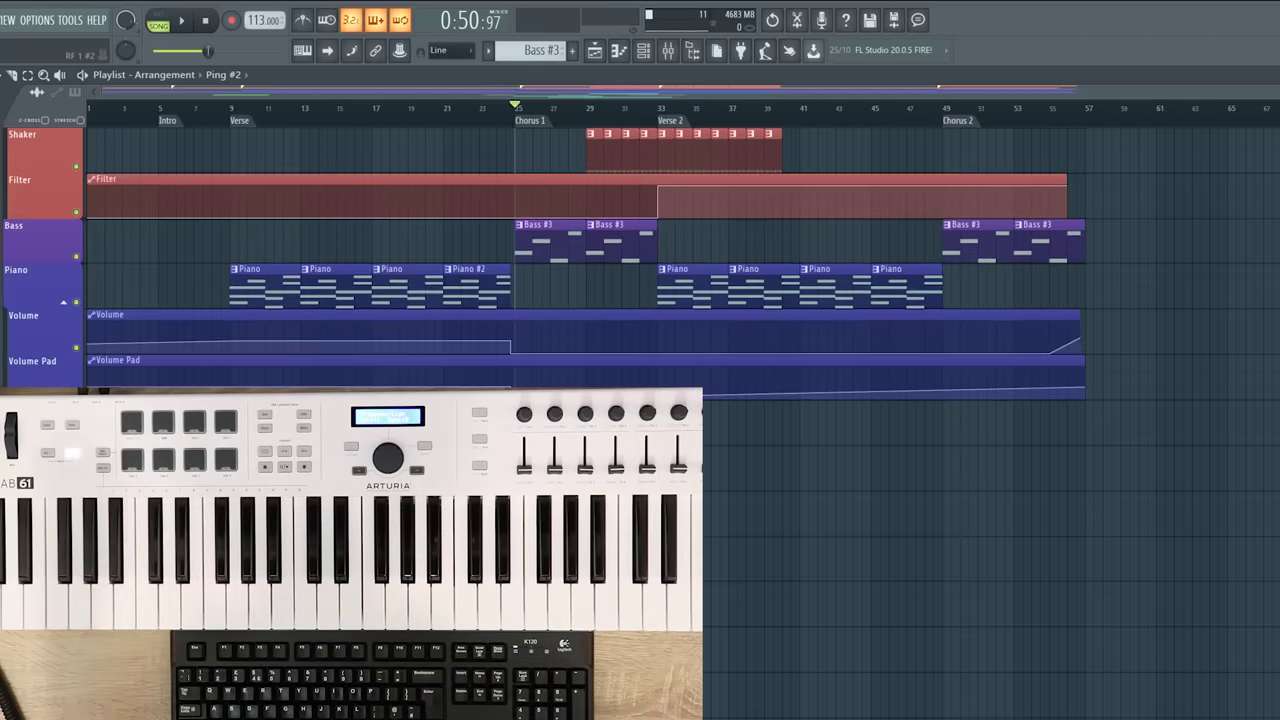
scroll(579, 346, "down", 2)
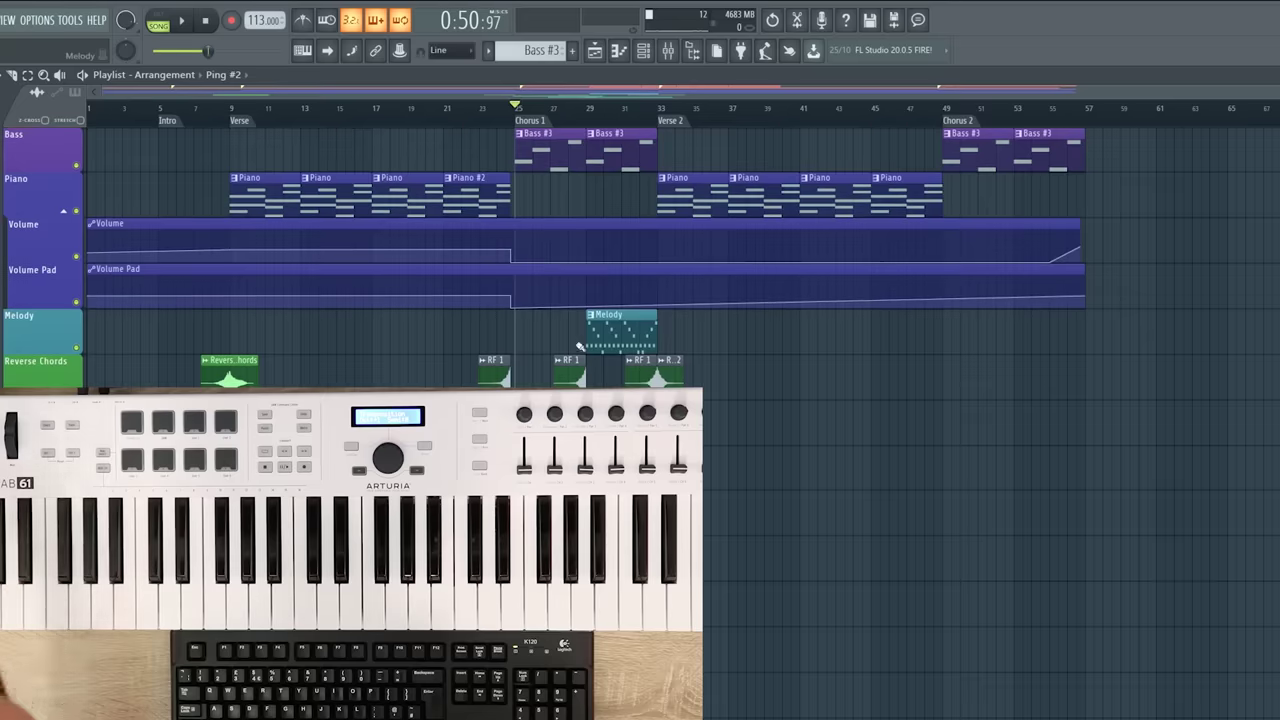
scroll(643, 338, "up", 3)
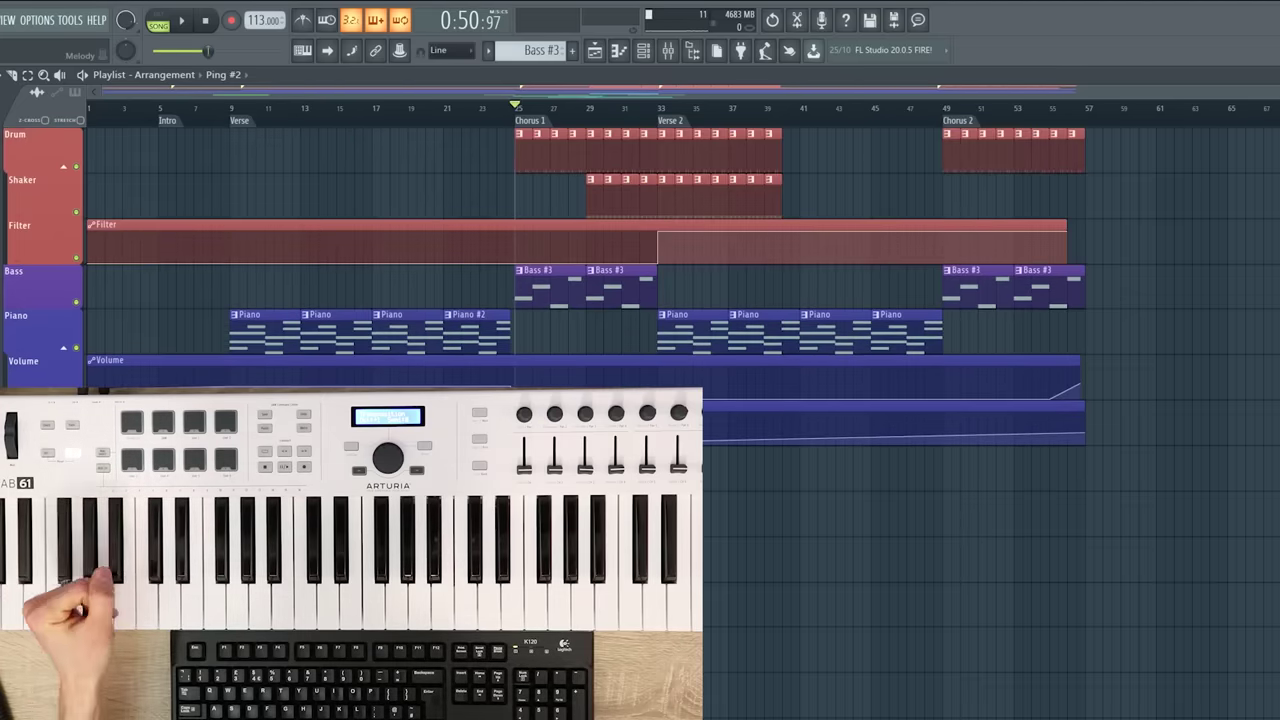
scroll(871, 437, "down", 1)
scroll(786, 457, "up", 1)
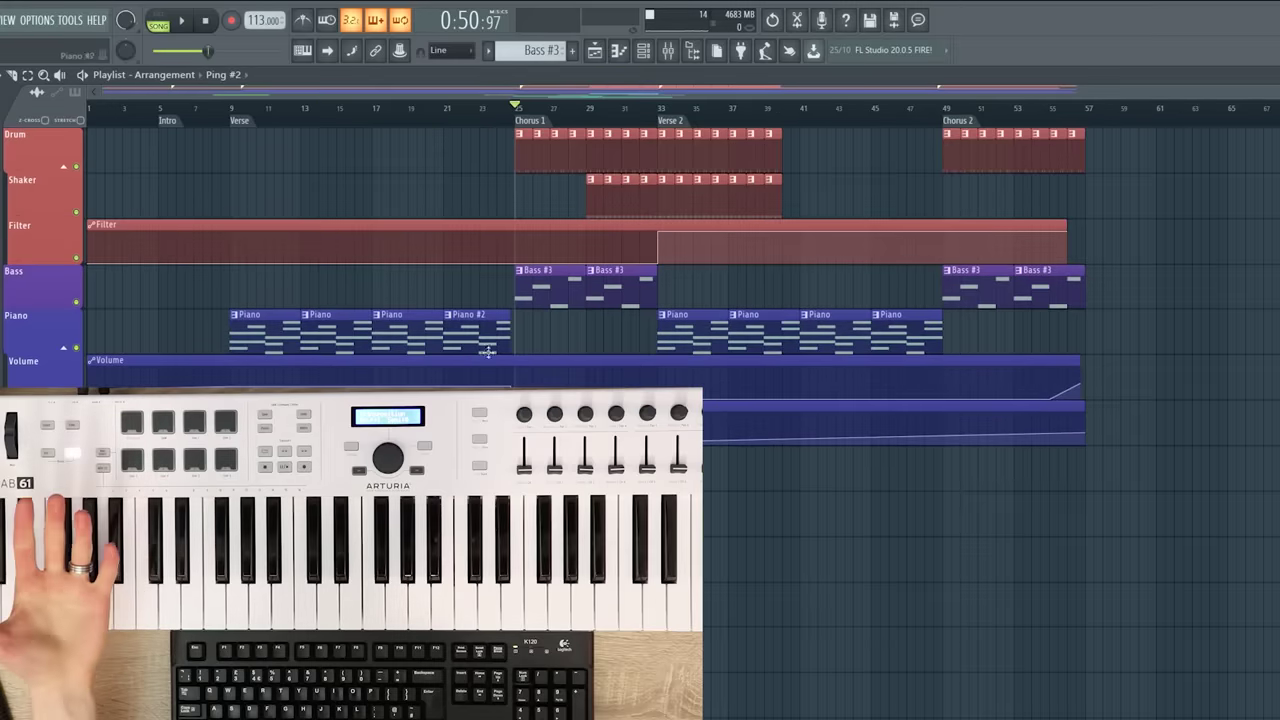
scroll(487, 351, "down", 3)
scroll(621, 235, "up", 3)
scroll(686, 190, "down", 1)
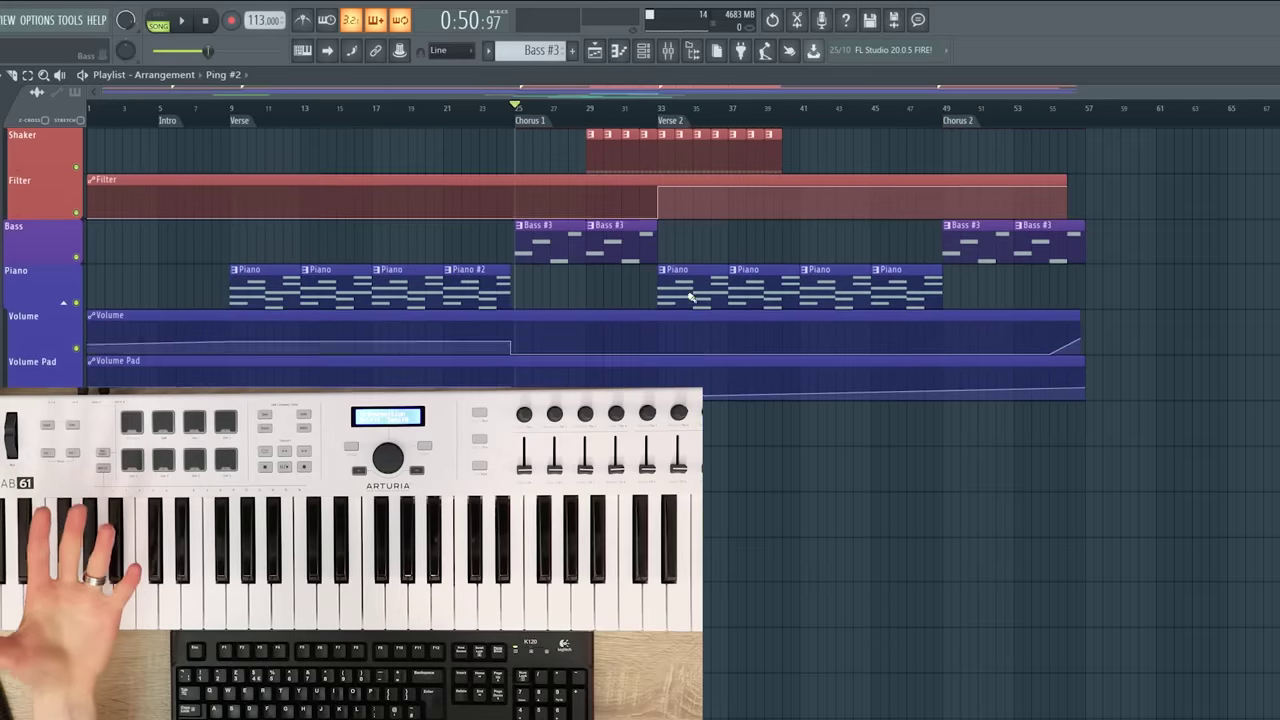
scroll(690, 311, "up", 1)
scroll(677, 351, "down", 1)
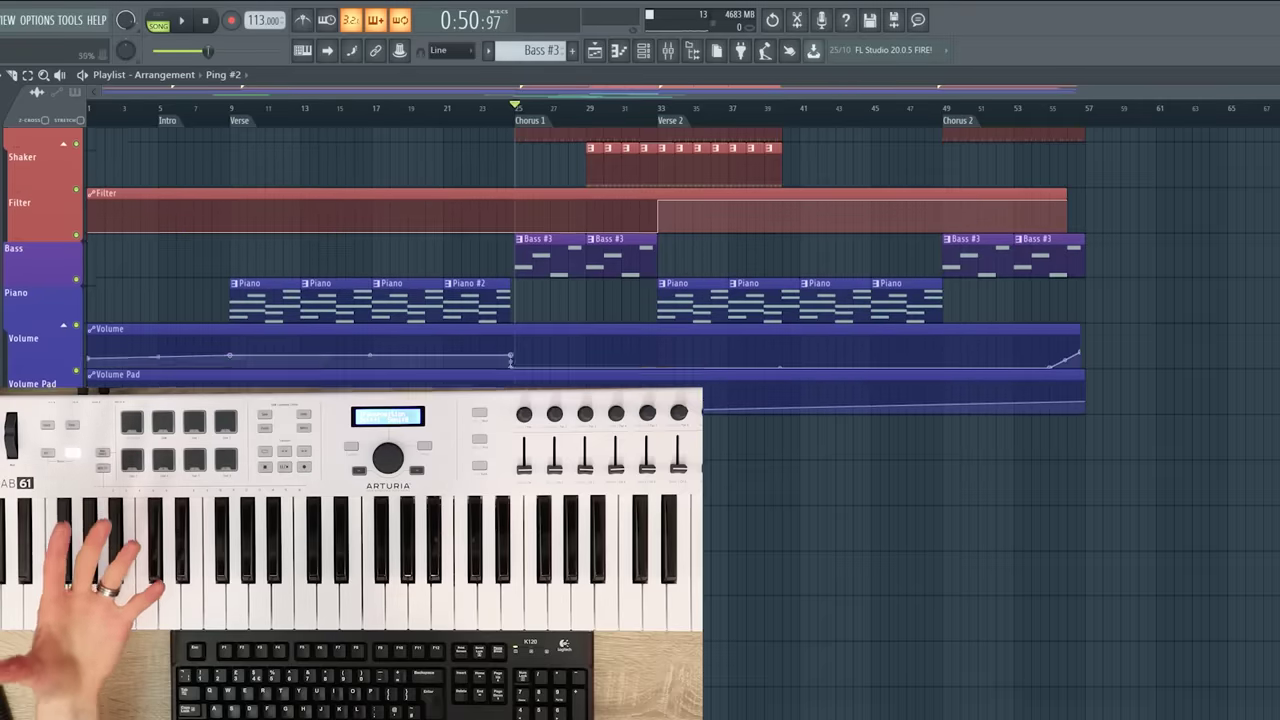
scroll(640, 380, "up", 1)
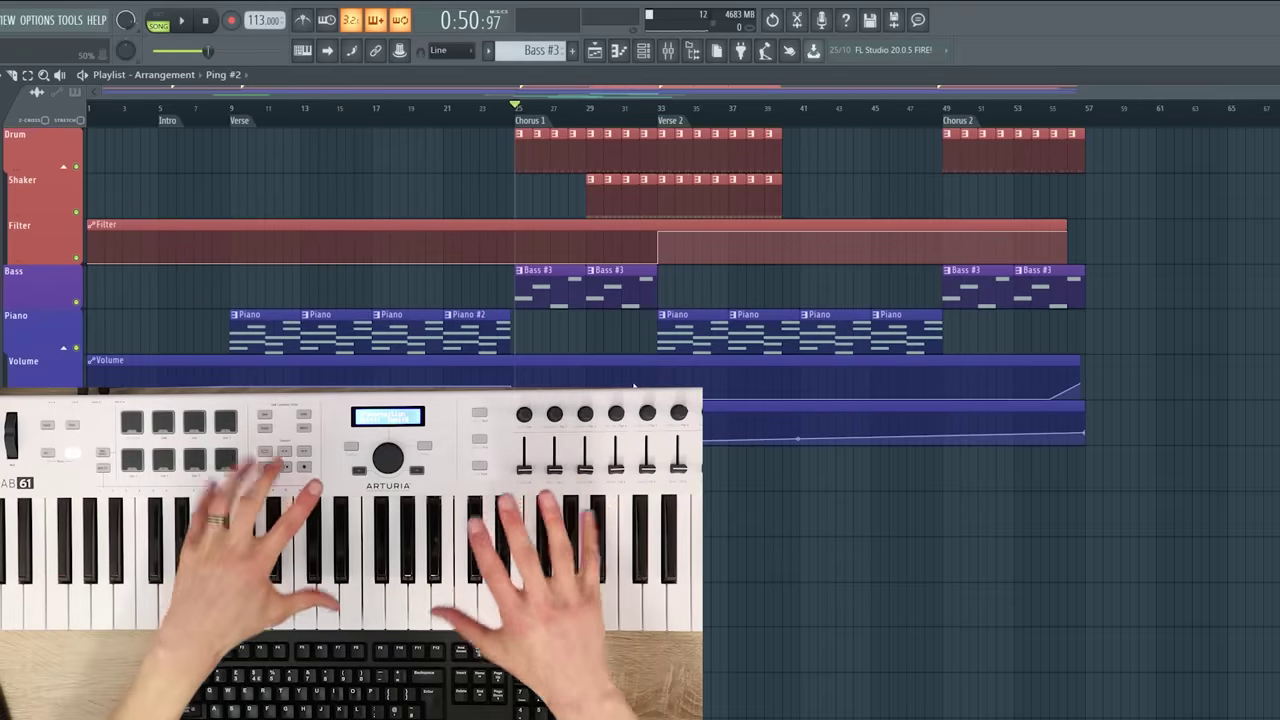
scroll(633, 385, "down", 3)
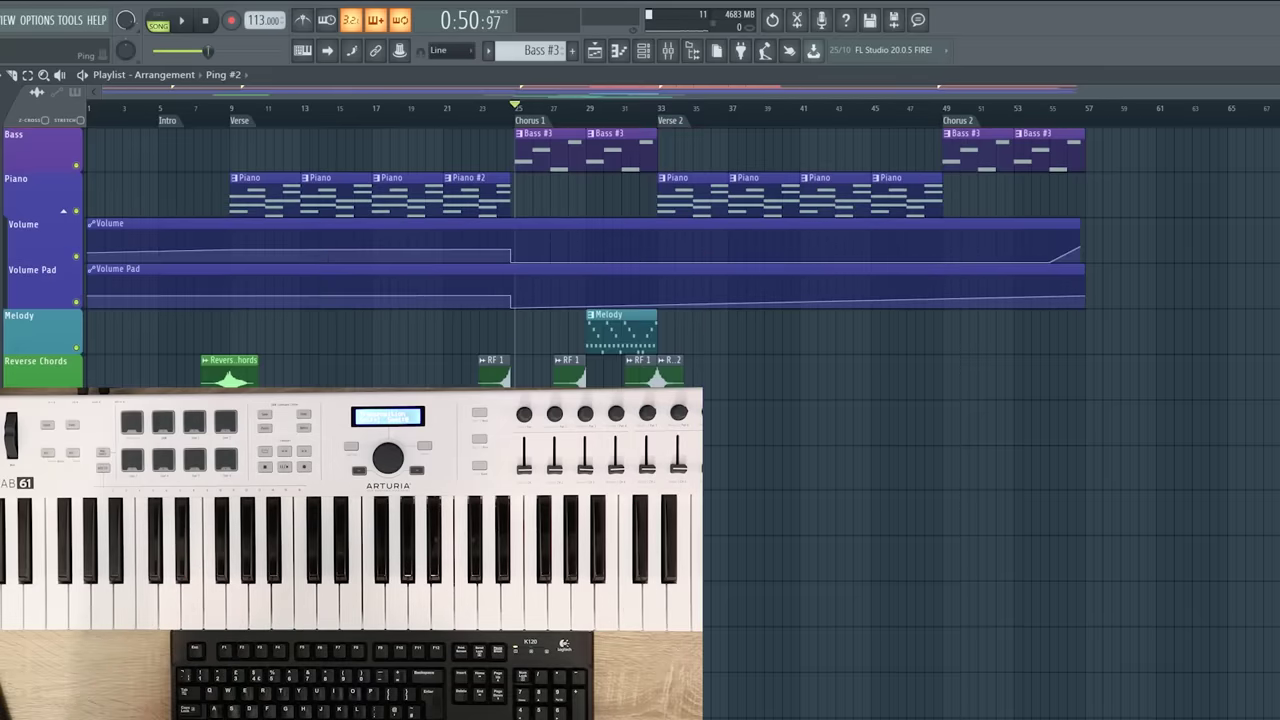
scroll(640, 260, "up", 3)
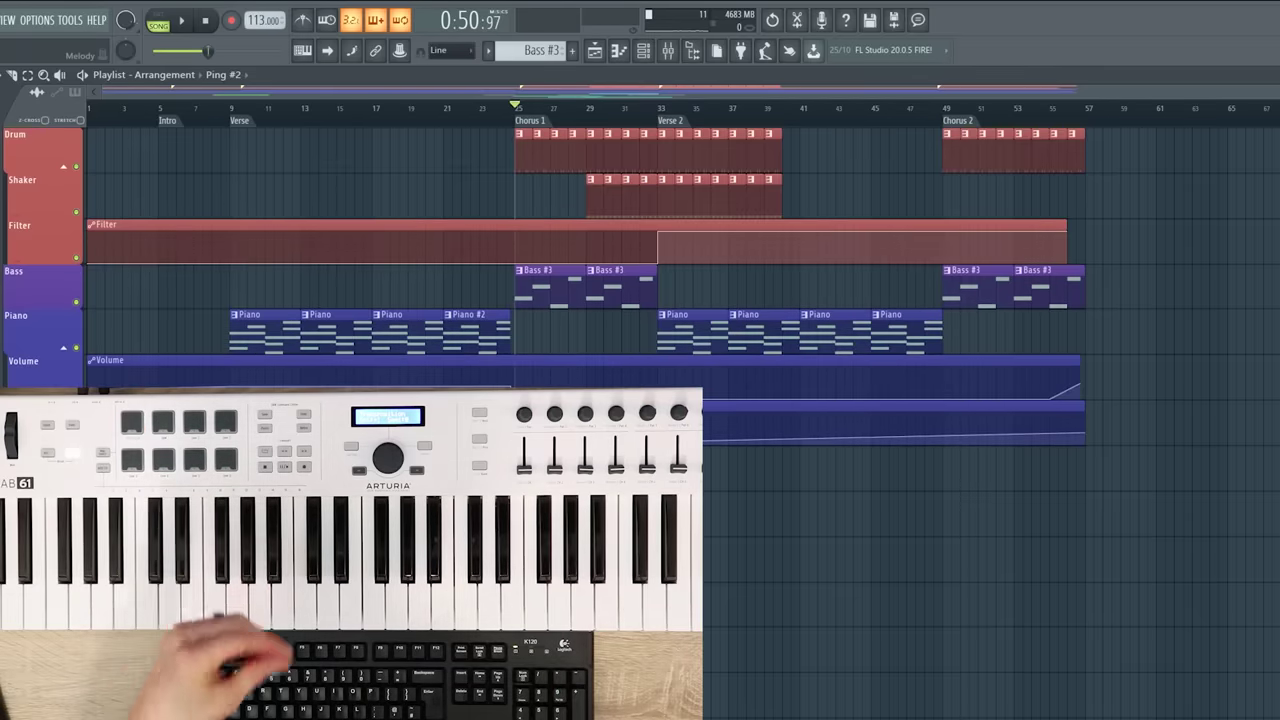
scroll(640, 260, "down", 1)
scroll(640, 260, "up", 1)
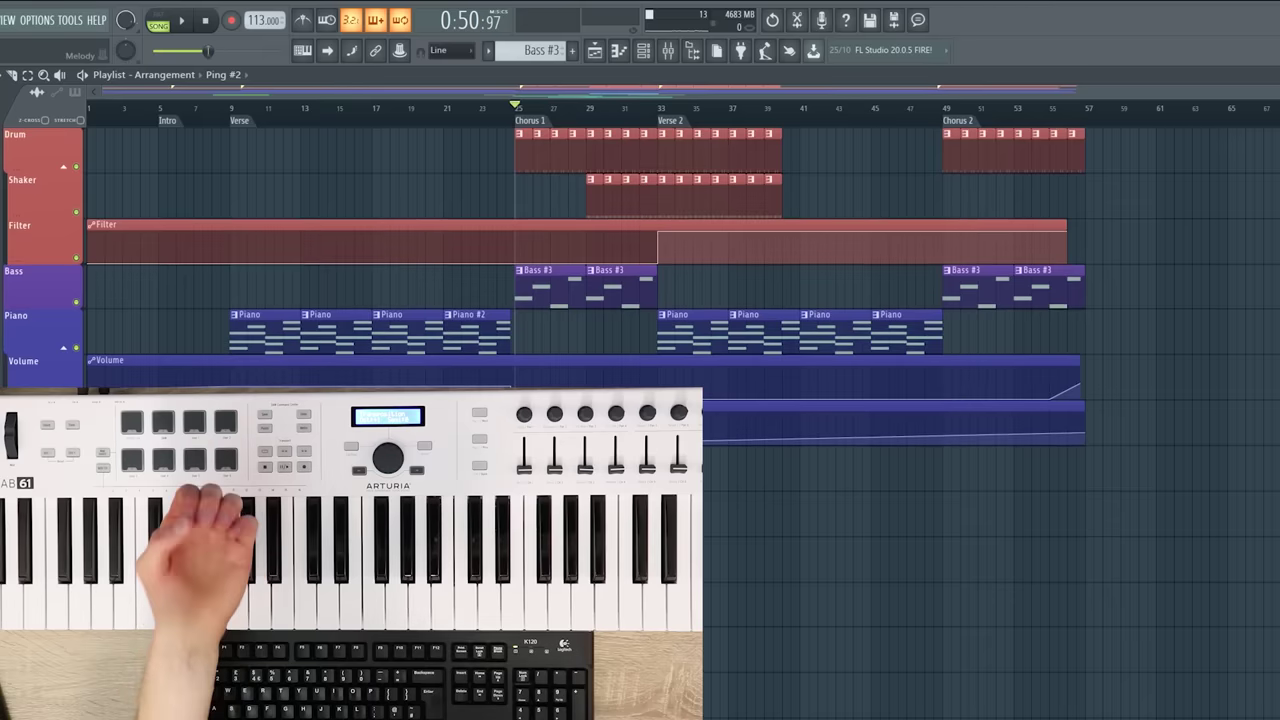